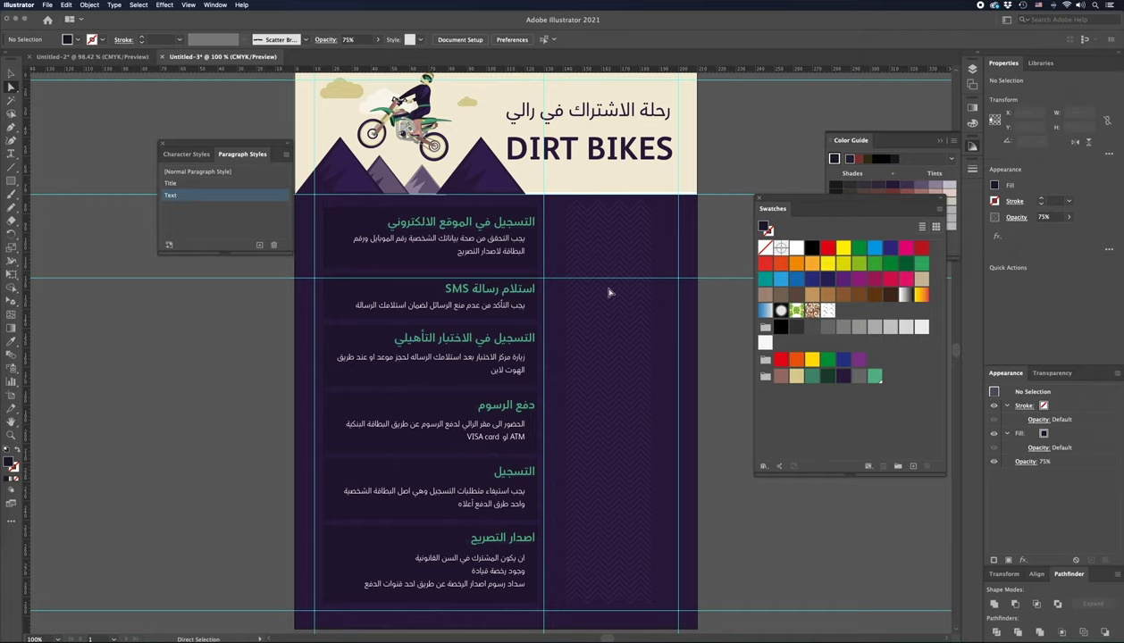
Step: Zoom the artwork to 150% and close the floating Swatches panel to clear the patterned column
{"action": "key", "text": "ctrl+plus"}
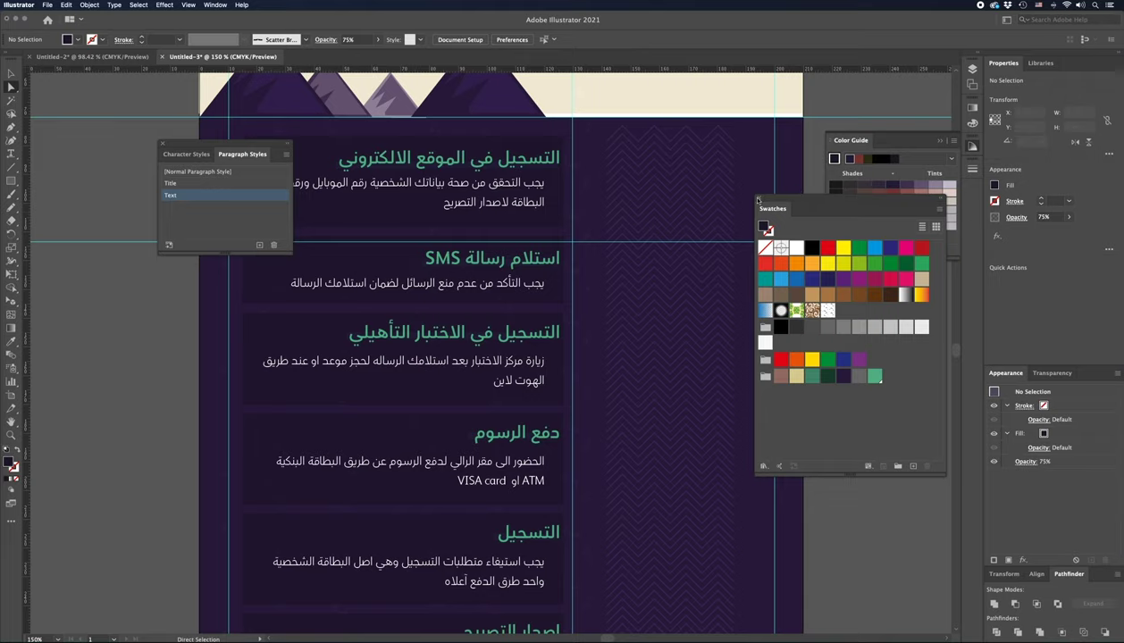
{"action": "left_click", "coordinate": [758, 199]}
{"action": "scroll", "coordinate": [552, 199], "scroll_direction": "up", "scroll_amount": 1}
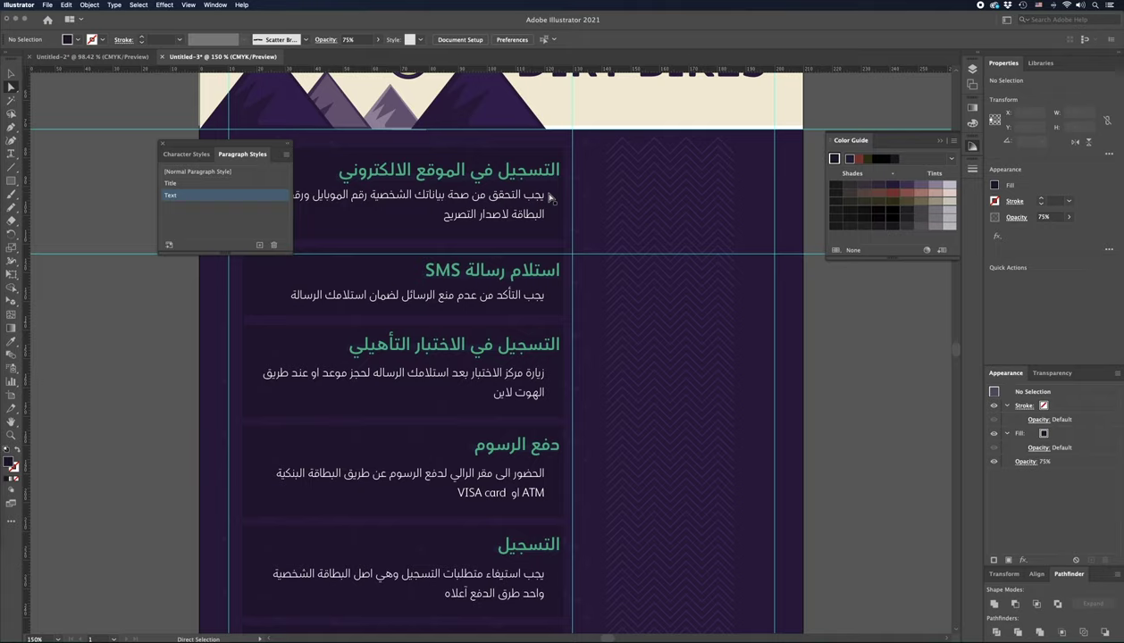
{"action": "key", "text": "m"}
Step: Draw a rectangle on the patterned column and Alt-drag a copy shrunk into a thin top bar
{"action": "left_click_drag", "start_coordinate": [638, 165], "coordinate": [693, 191]}
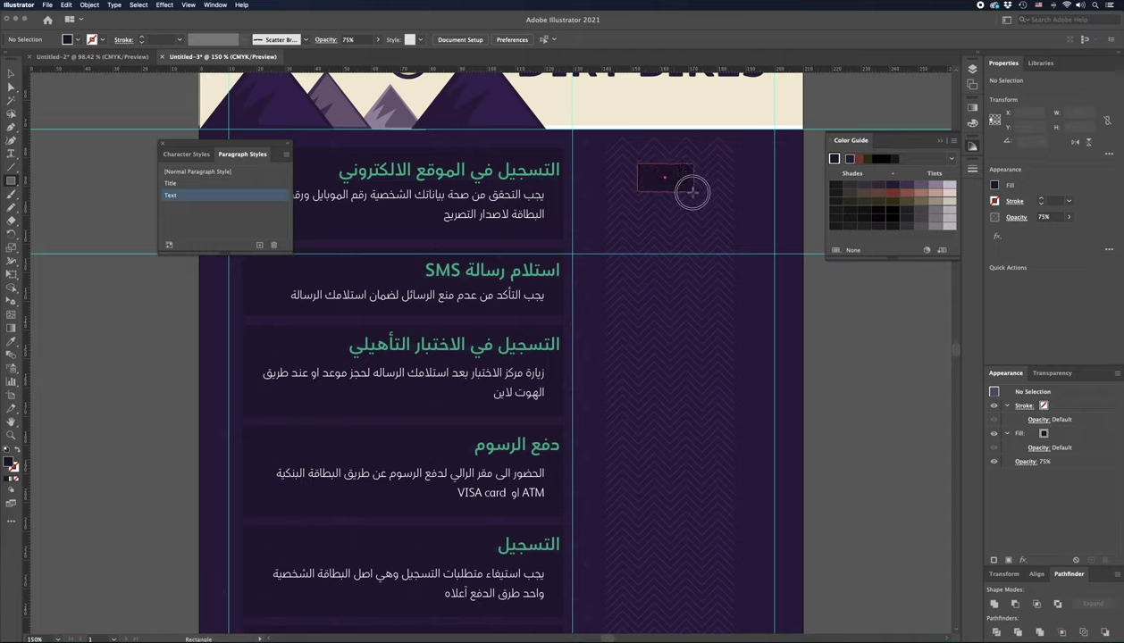
{"action": "left_click_drag", "start_coordinate": [693, 191], "coordinate": [701, 197]}
{"action": "key", "text": "v"}
{"action": "scroll", "coordinate": [701, 198], "scroll_direction": "up", "scroll_amount": 3}
{"action": "left_click_drag", "start_coordinate": [702, 249], "coordinate": [703, 181], "text": "alt+shift"}
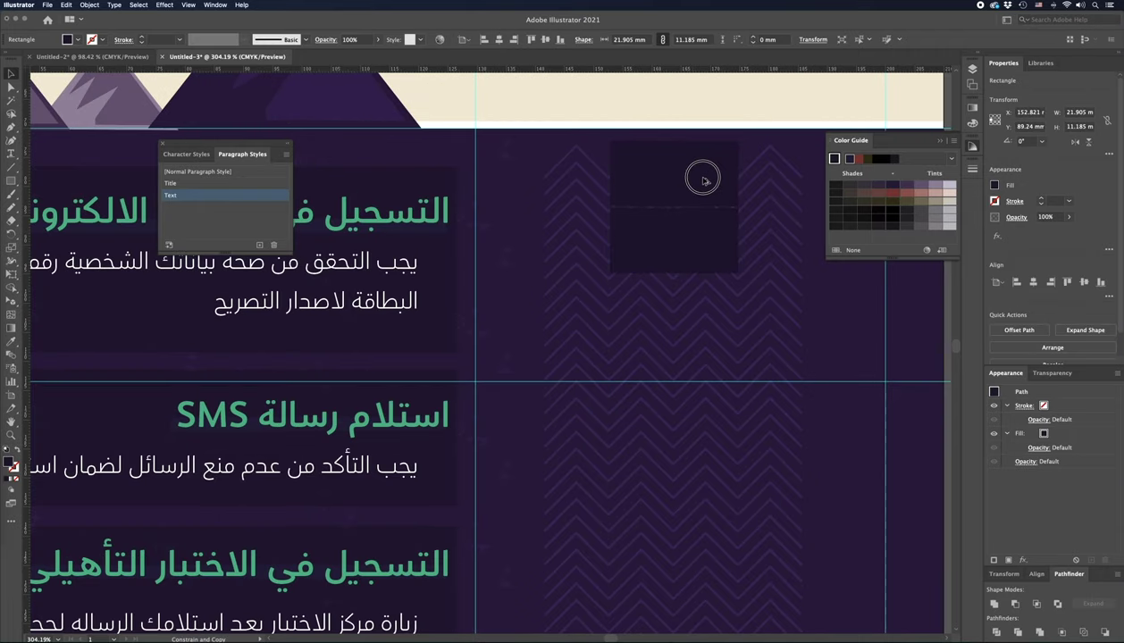
{"action": "left_click_drag", "start_coordinate": [674, 141], "coordinate": [676, 188]}
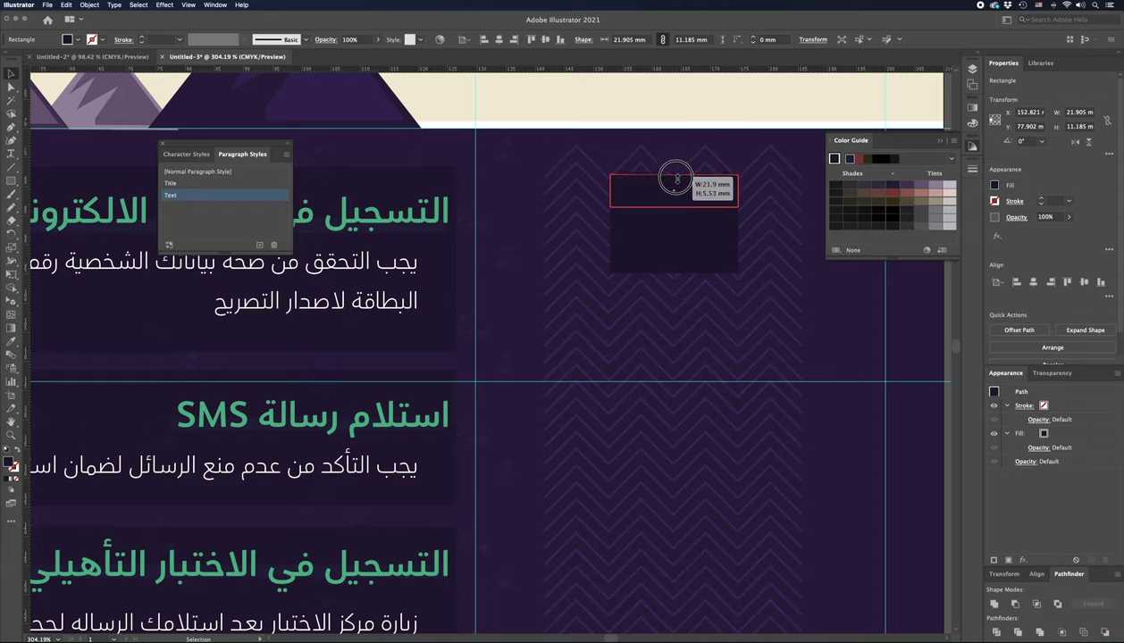
Step: Round the thin bar's two top corners using Direct Selection
{"action": "key", "text": "a"}
{"action": "left_click", "coordinate": [732, 193]}
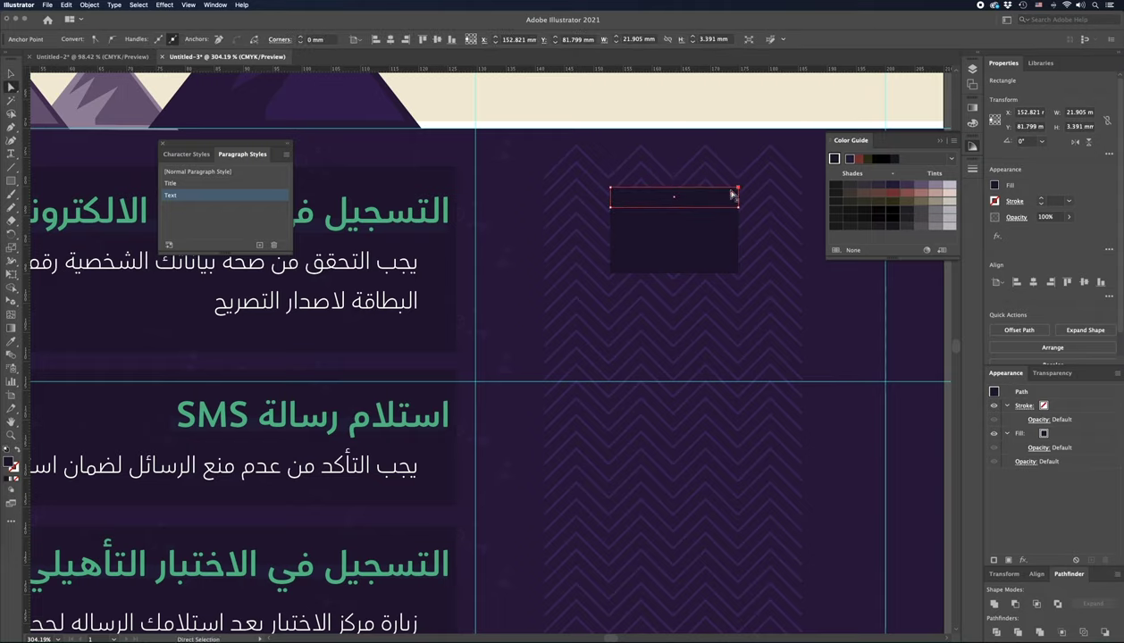
{"action": "left_click", "coordinate": [610, 190], "text": "shift"}
{"action": "left_click_drag", "start_coordinate": [617, 197], "coordinate": [661, 239]}
{"action": "key", "text": "v"}
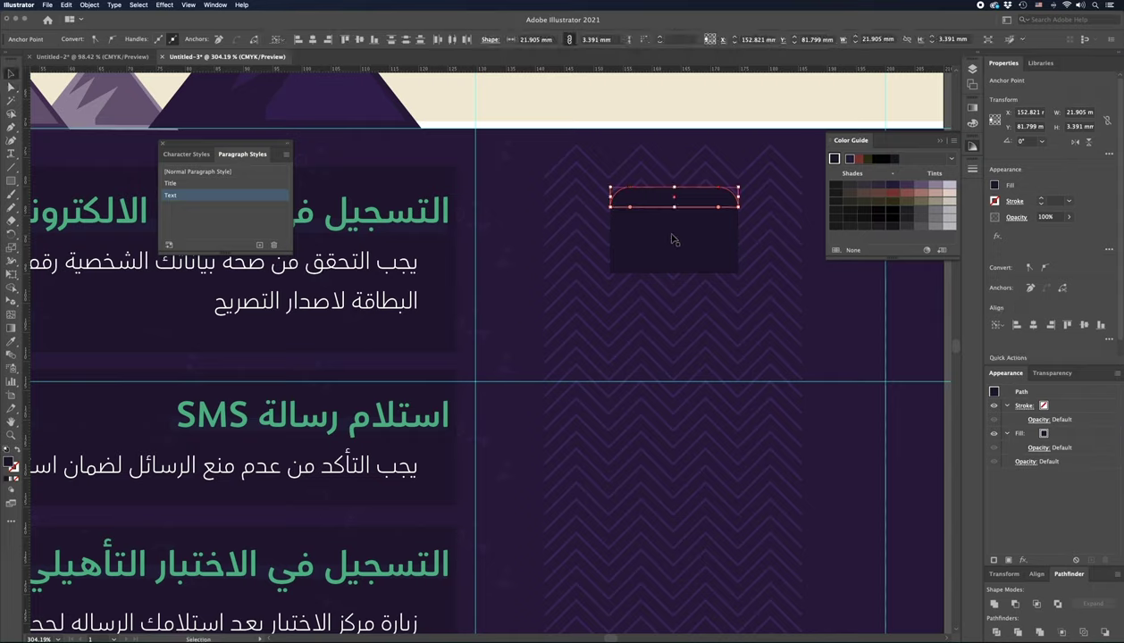
{"action": "key", "text": "a"}
{"action": "left_click", "coordinate": [691, 242]}
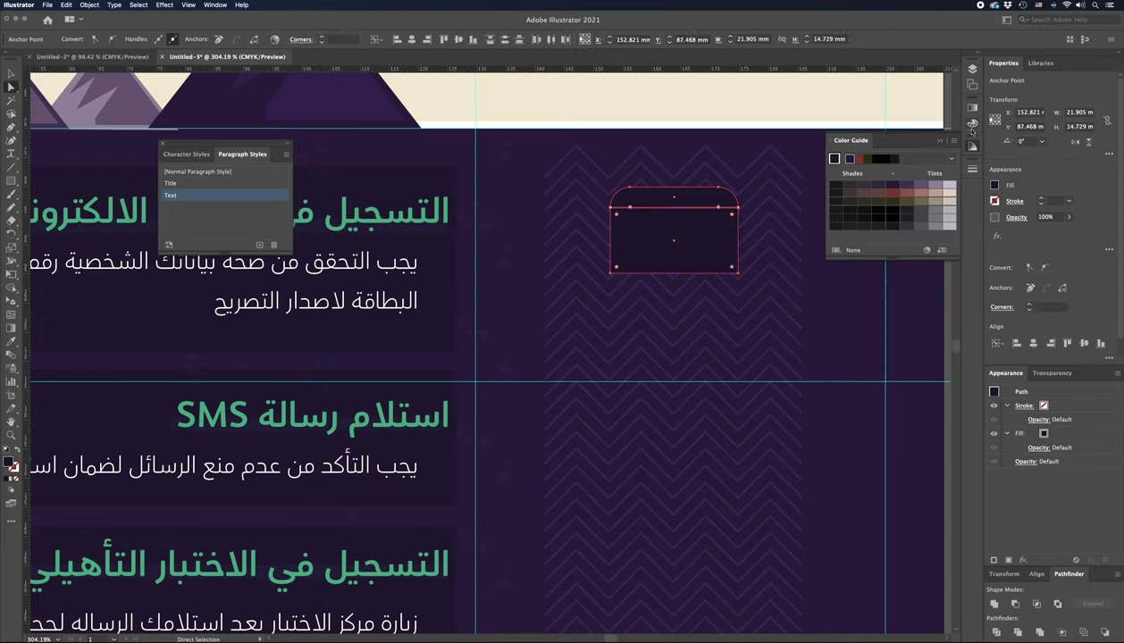
Step: Fill the window shape with the White swatch from the Swatches panel
{"action": "left_click", "coordinate": [215, 5]}
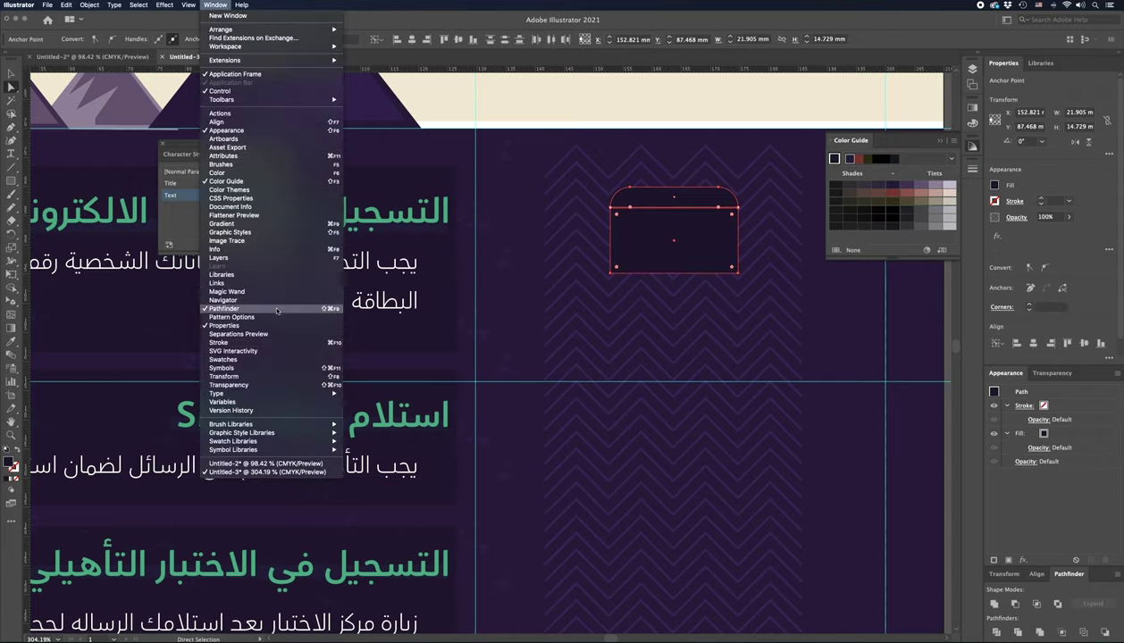
{"action": "left_click", "coordinate": [246, 359]}
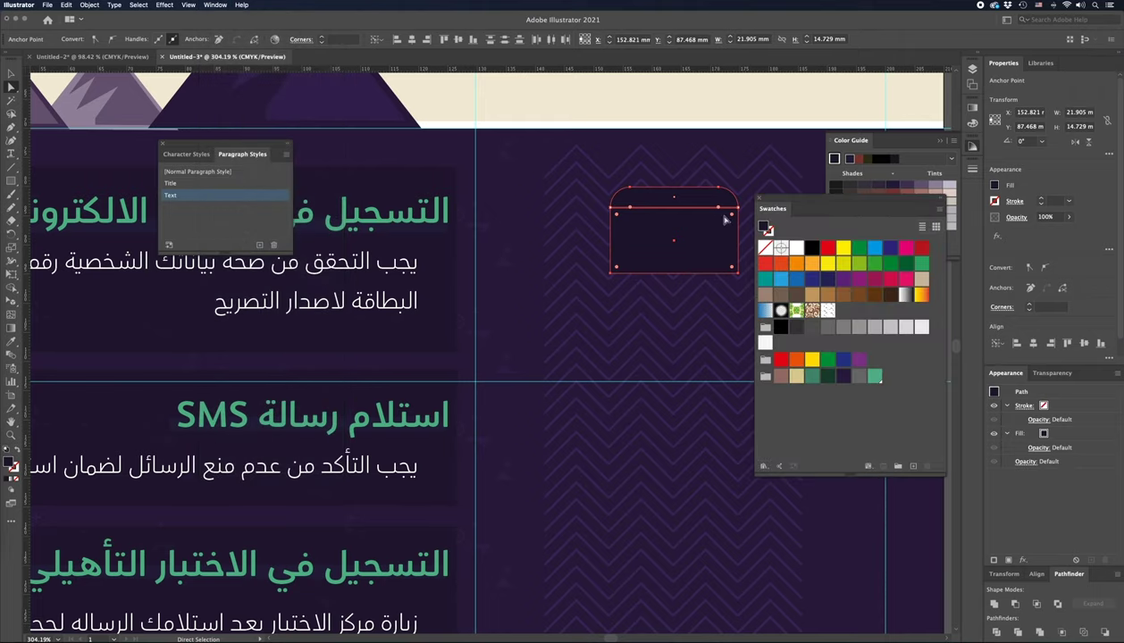
{"action": "mouse_move", "coordinate": [823, 205]}
{"action": "left_mouse_down"}
{"action": "mouse_move", "coordinate": [908, 212]}
{"action": "mouse_move", "coordinate": [972, 193]}
{"action": "left_mouse_up"}
{"action": "left_click", "coordinate": [972, 193]}
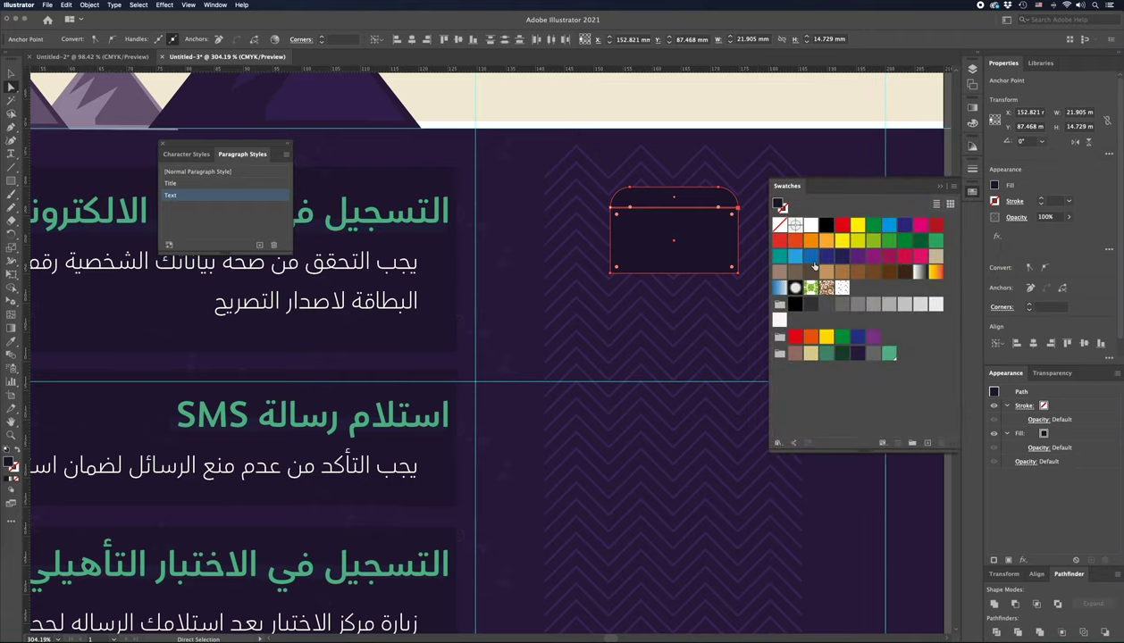
{"action": "left_click", "coordinate": [810, 225]}
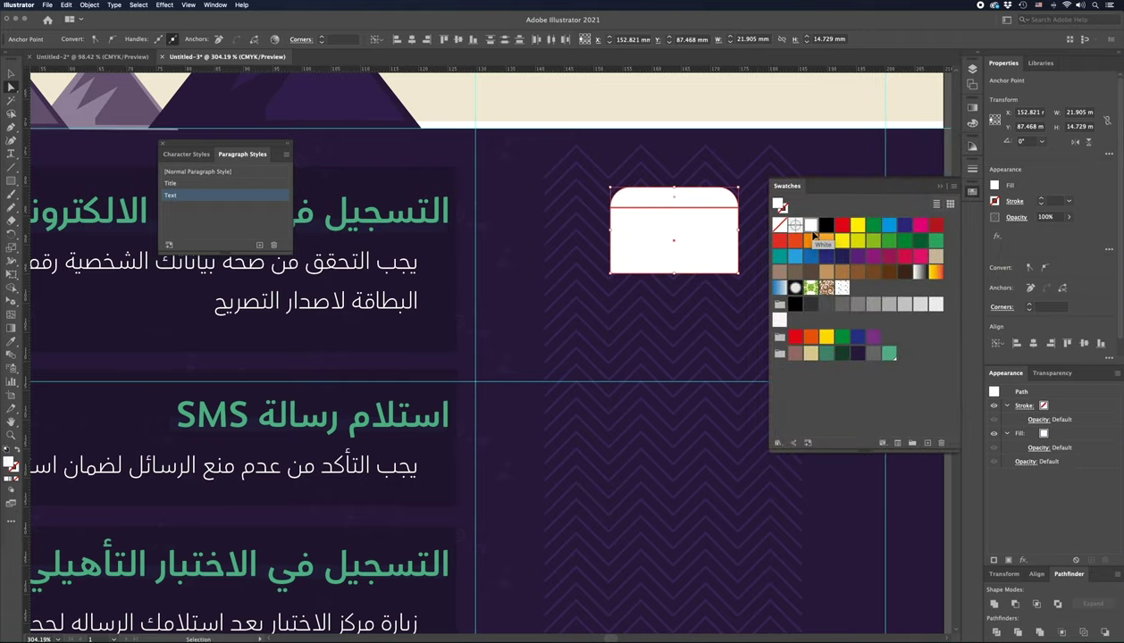
{"action": "key", "text": "ctrl+minus"}
{"action": "key", "text": "ctrl+minus"}
{"action": "key", "text": "ctrl+minus"}
{"action": "left_click", "coordinate": [625, 234]}
Step: Fill the top bar green and add a small dark-green dot at its right end
{"action": "scroll", "coordinate": [536, 331], "scroll_direction": "left", "scroll_amount": 3}
{"action": "left_click", "coordinate": [549, 327]}
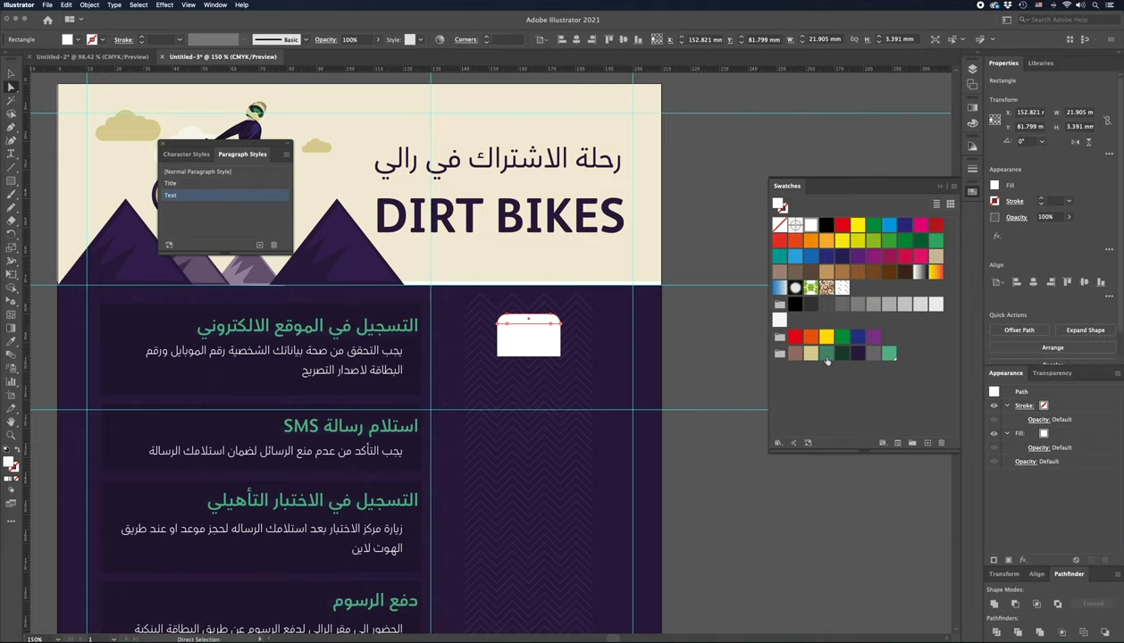
{"action": "left_click", "coordinate": [889, 355]}
{"action": "left_click", "coordinate": [532, 327]}
{"action": "key", "text": "l"}
{"action": "scroll", "coordinate": [522, 317], "scroll_direction": "up", "scroll_amount": 5}
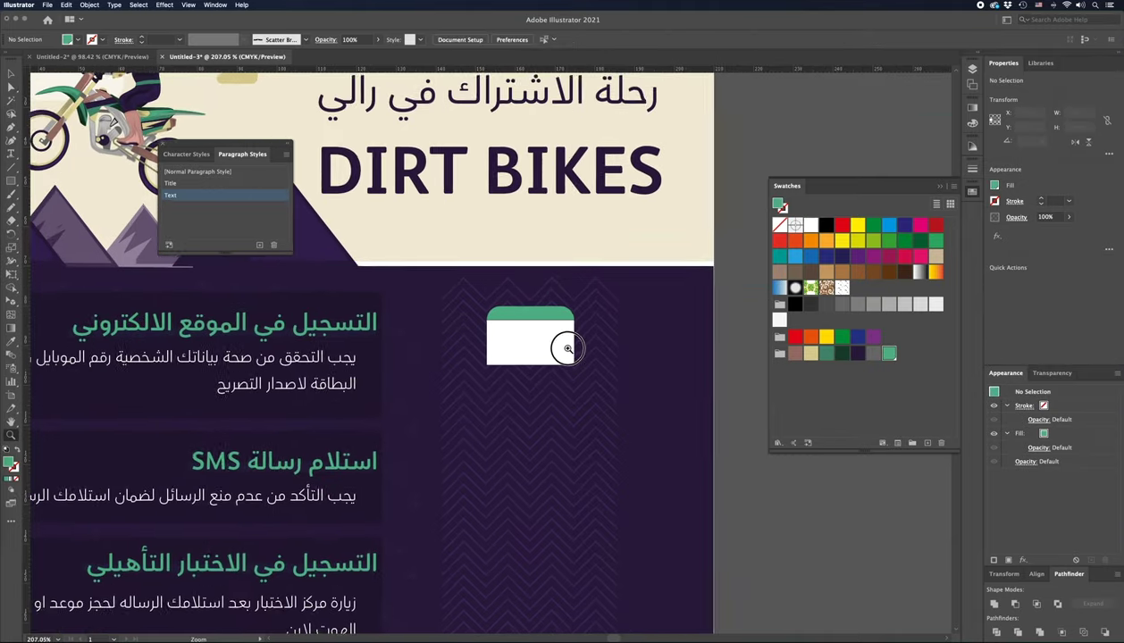
{"action": "left_click_drag", "start_coordinate": [614, 317], "coordinate": [622, 325]}
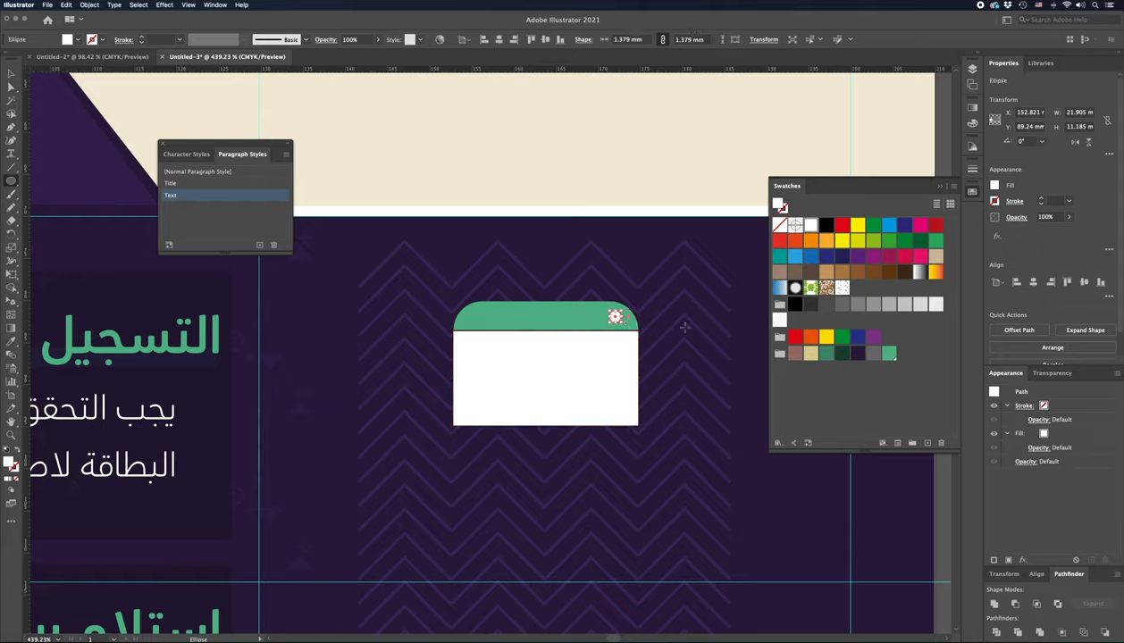
{"action": "left_click", "coordinate": [826, 354]}
Step: Duplicate the dot beside the original, then cut the whole browser graphic
{"action": "key", "text": "v"}
{"action": "left_click", "coordinate": [579, 159]}
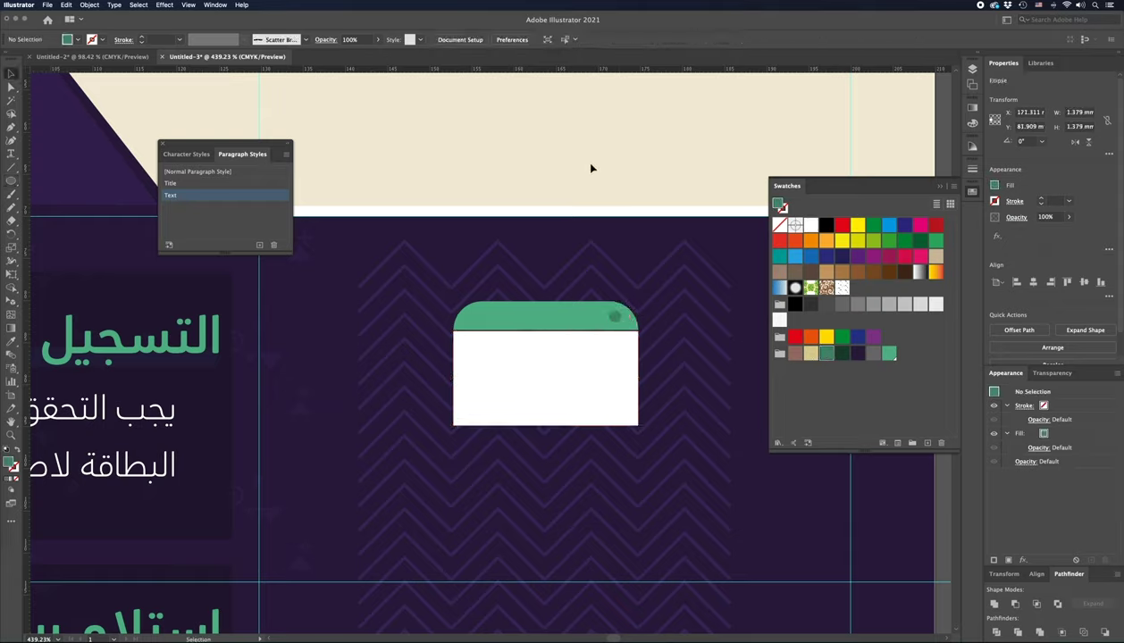
{"action": "left_click_drag", "start_coordinate": [614, 318], "coordinate": [601, 318]}
{"action": "left_click", "coordinate": [638, 298]}
{"action": "left_click", "coordinate": [547, 374]}
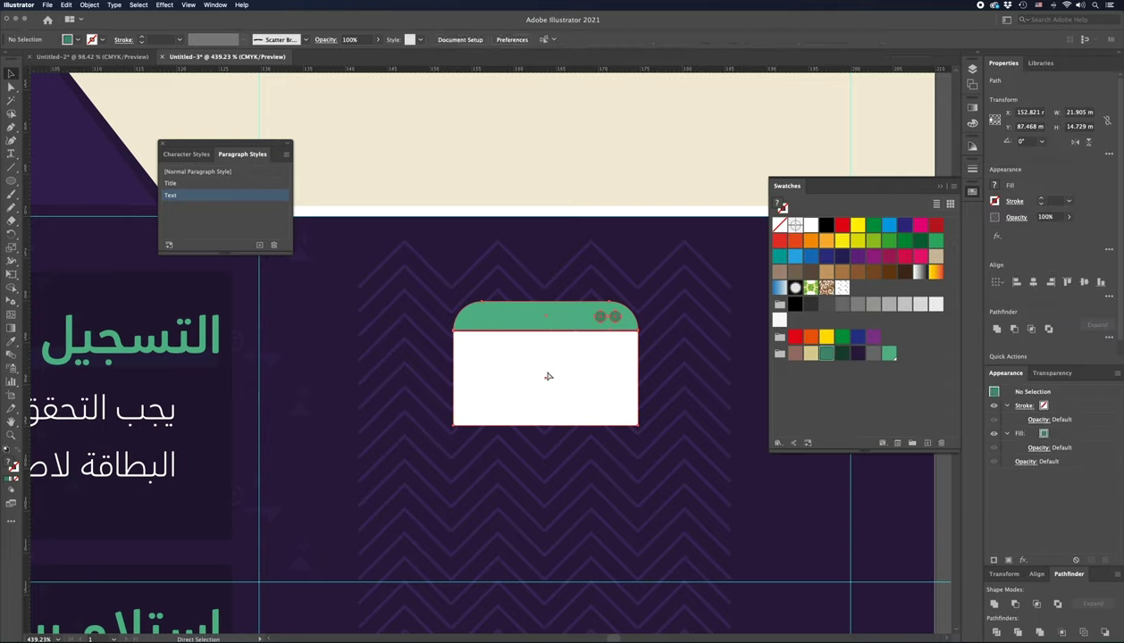
{"action": "key", "text": "Delete"}
Step: Create a new layer named Icons and paste the browser graphic into it
{"action": "left_click", "coordinate": [971, 69]}
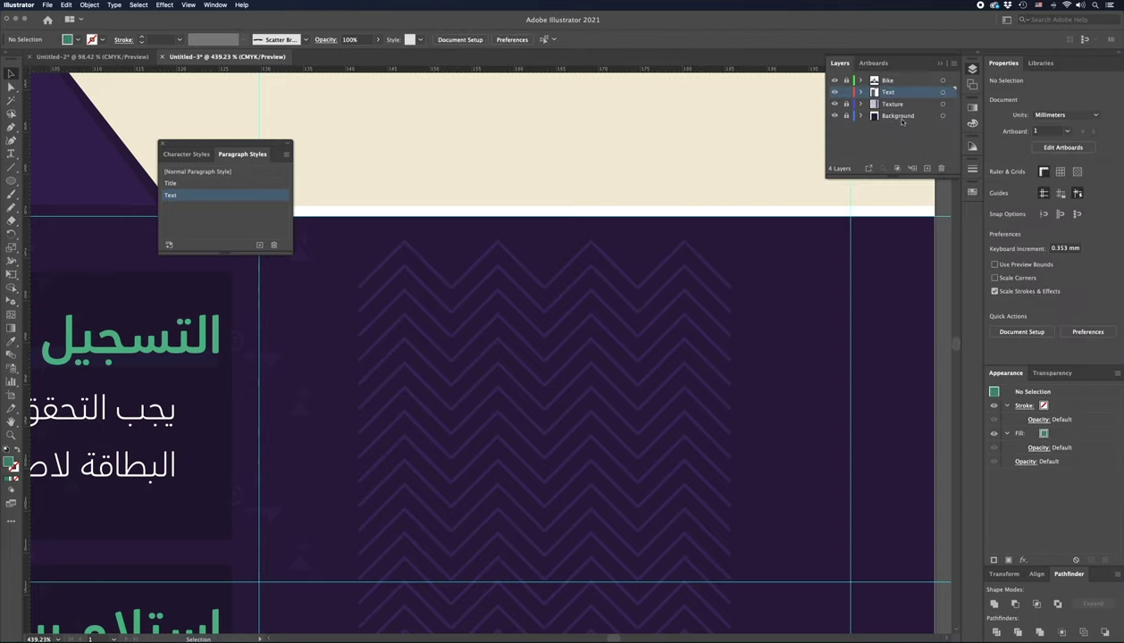
{"action": "left_click", "coordinate": [928, 169]}
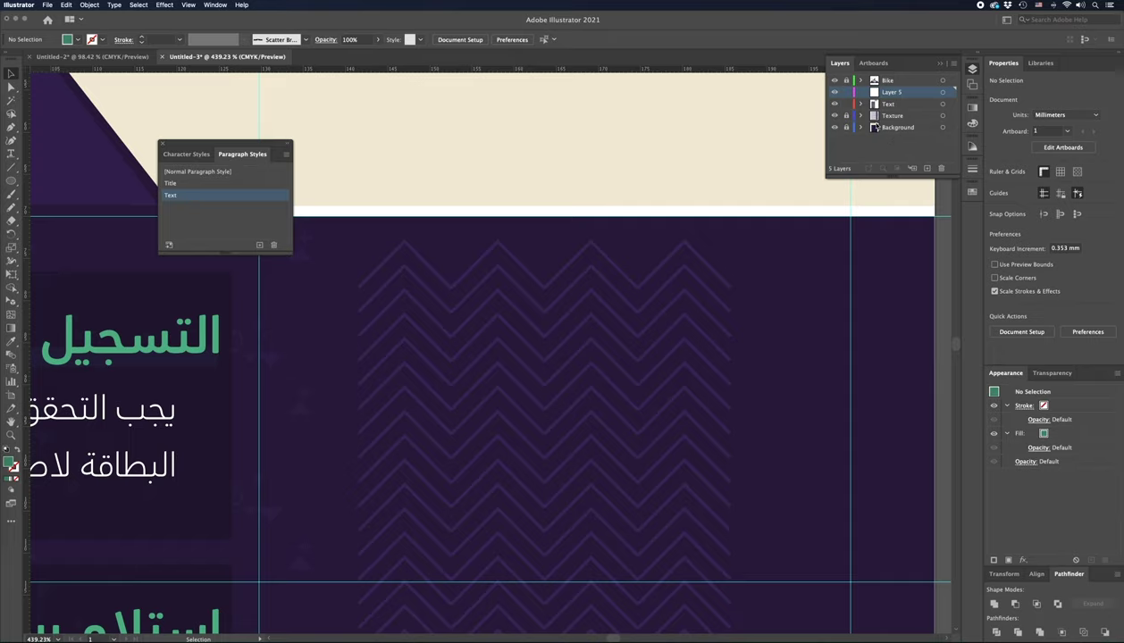
{"action": "double_click", "coordinate": [891, 92]}
{"action": "type", "text": "k"}
{"action": "key", "text": "Return"}
{"action": "key", "text": "ctrl+v"}
{"action": "left_click", "coordinate": [674, 309]}
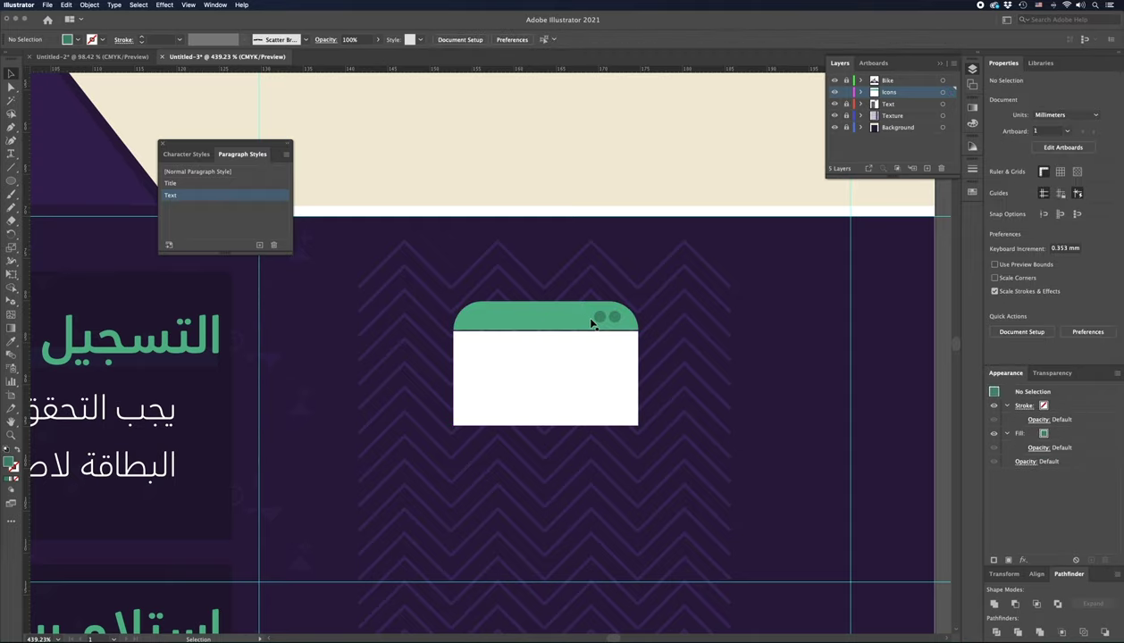
Step: Draw a rounded-corner address bar across the green top bar
{"action": "key", "text": "m"}
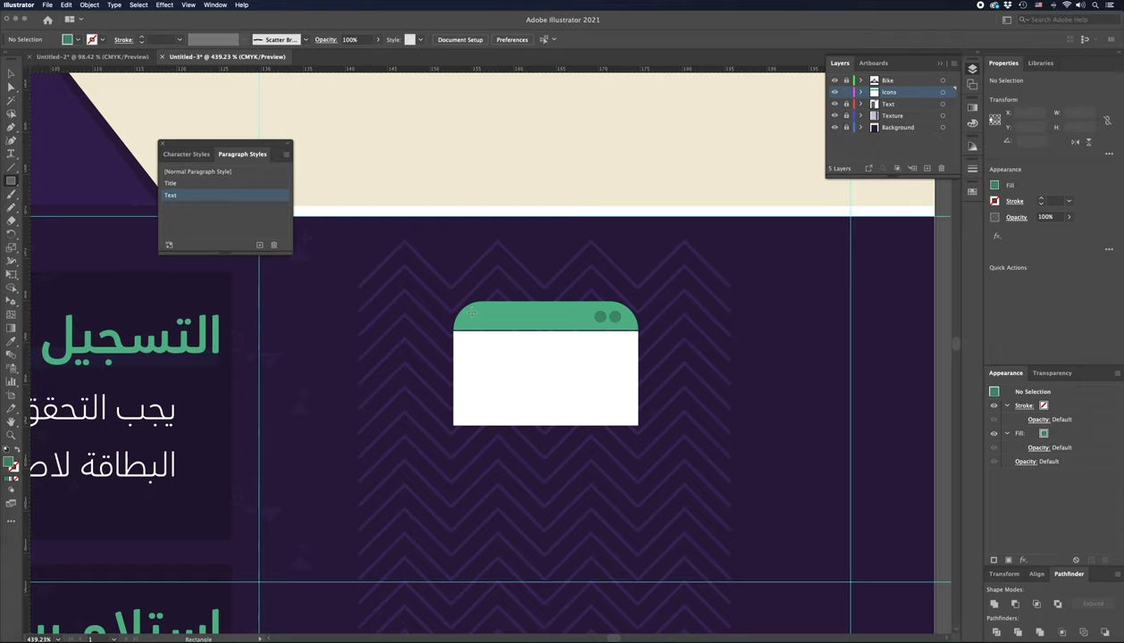
{"action": "left_click_drag", "start_coordinate": [471, 313], "coordinate": [580, 323]}
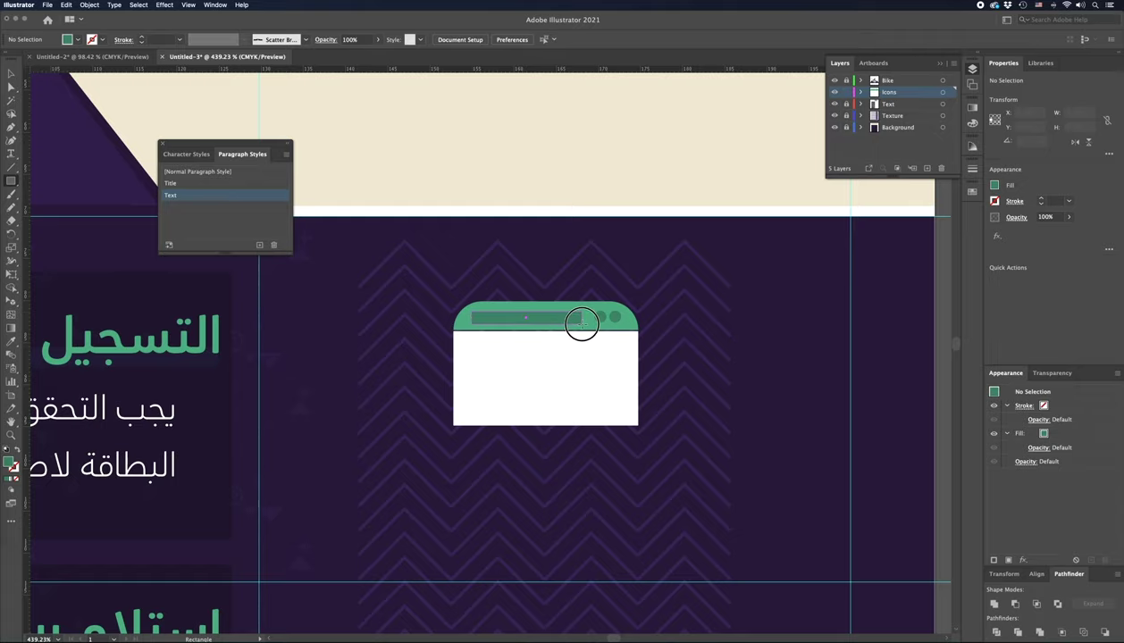
{"action": "scroll", "coordinate": [484, 311], "scroll_direction": "up", "scroll_amount": 3}
{"action": "key", "text": "a"}
{"action": "left_click_drag", "start_coordinate": [463, 328], "coordinate": [512, 332]}
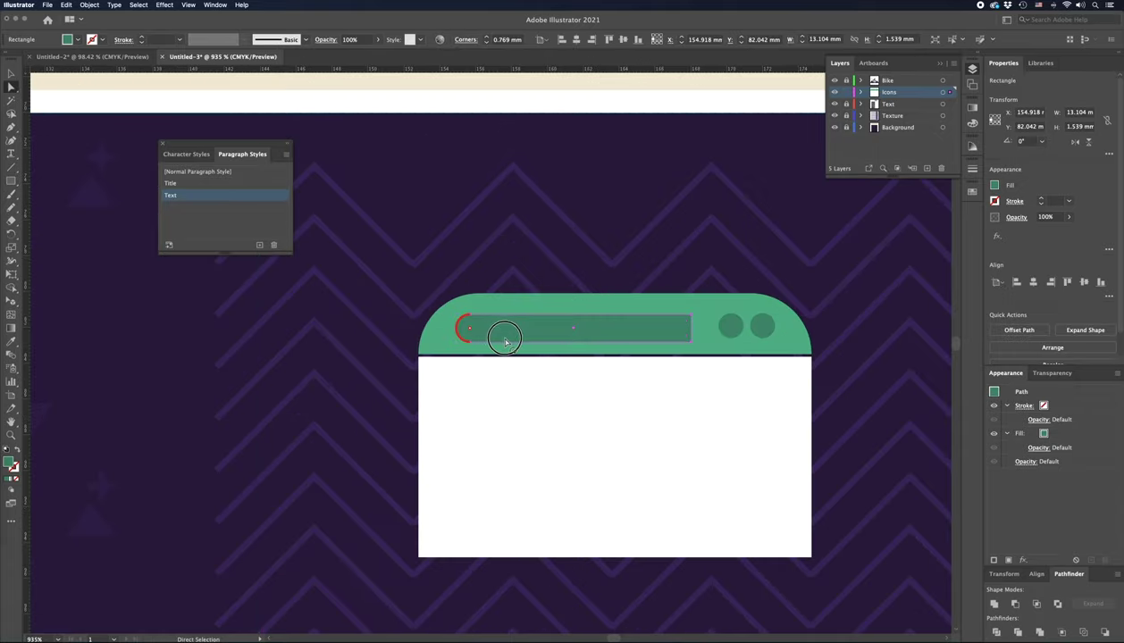
{"action": "left_click", "coordinate": [681, 318]}
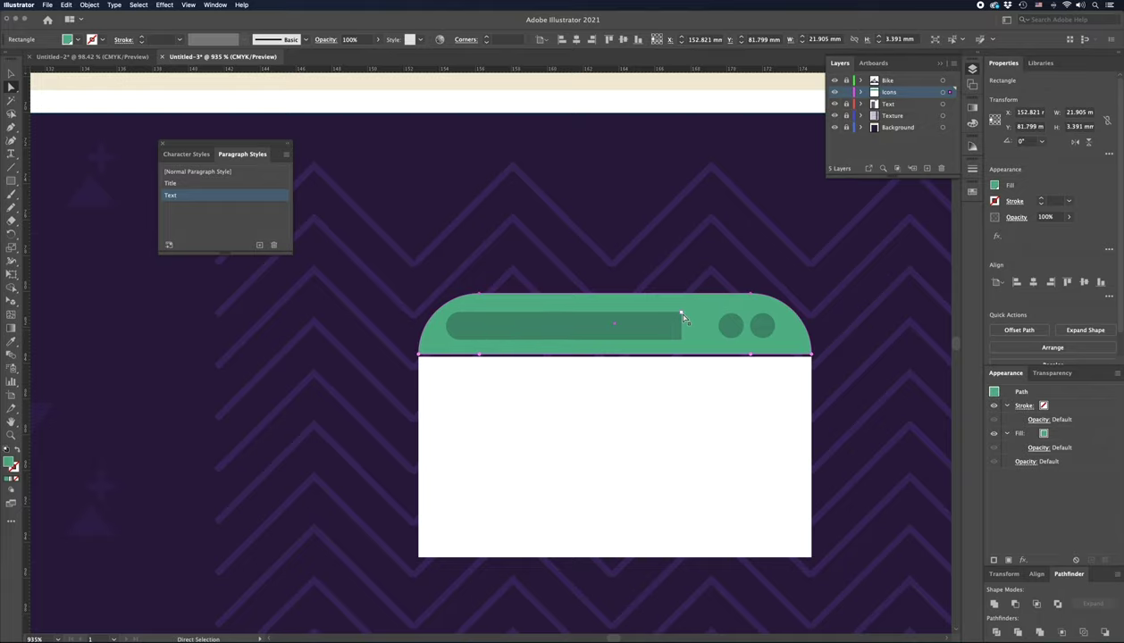
{"action": "left_click_drag", "start_coordinate": [689, 305], "coordinate": [675, 343]}
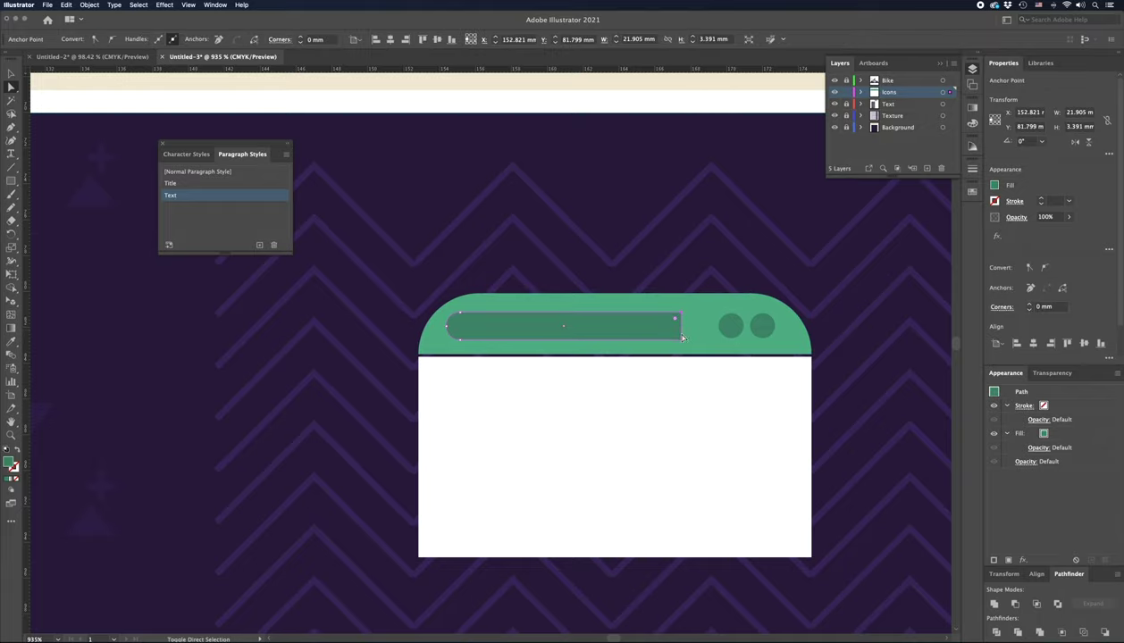
{"action": "left_click", "coordinate": [583, 278]}
{"action": "key", "text": "v"}
{"action": "key", "text": "ctrl+minus"}
{"action": "key", "text": "ctrl+minus"}
{"action": "key", "text": "ctrl+minus"}
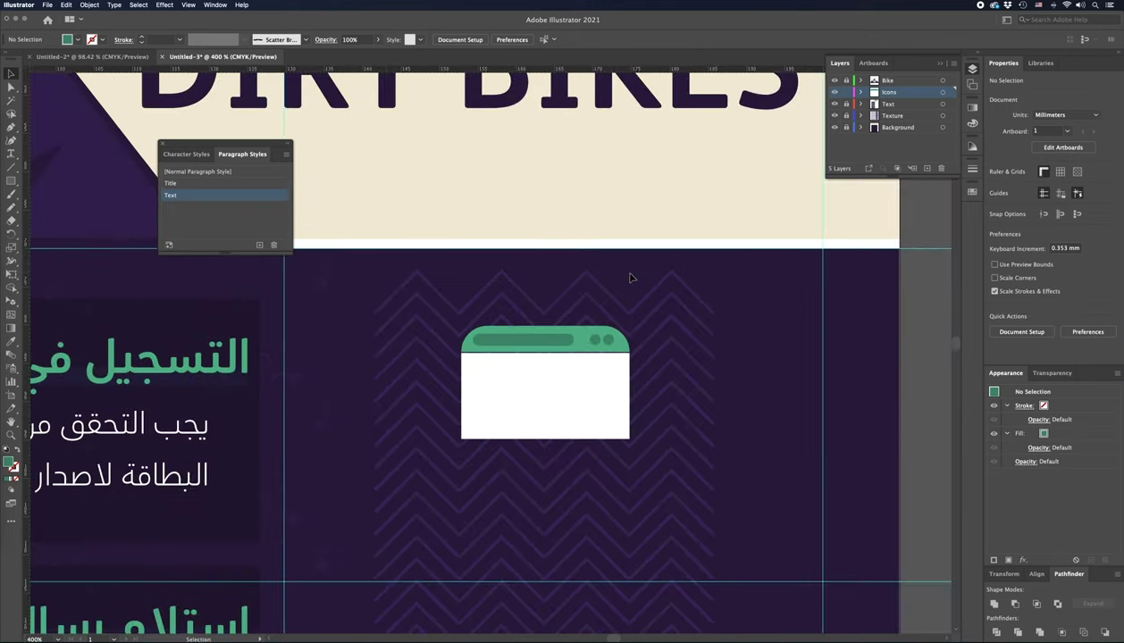
{"action": "scroll", "coordinate": [614, 269], "scroll_direction": "down", "scroll_amount": 1}
Step: Add the text 'WWW' and move it into the browser window
{"action": "key", "text": "t"}
{"action": "left_click", "coordinate": [483, 366]}
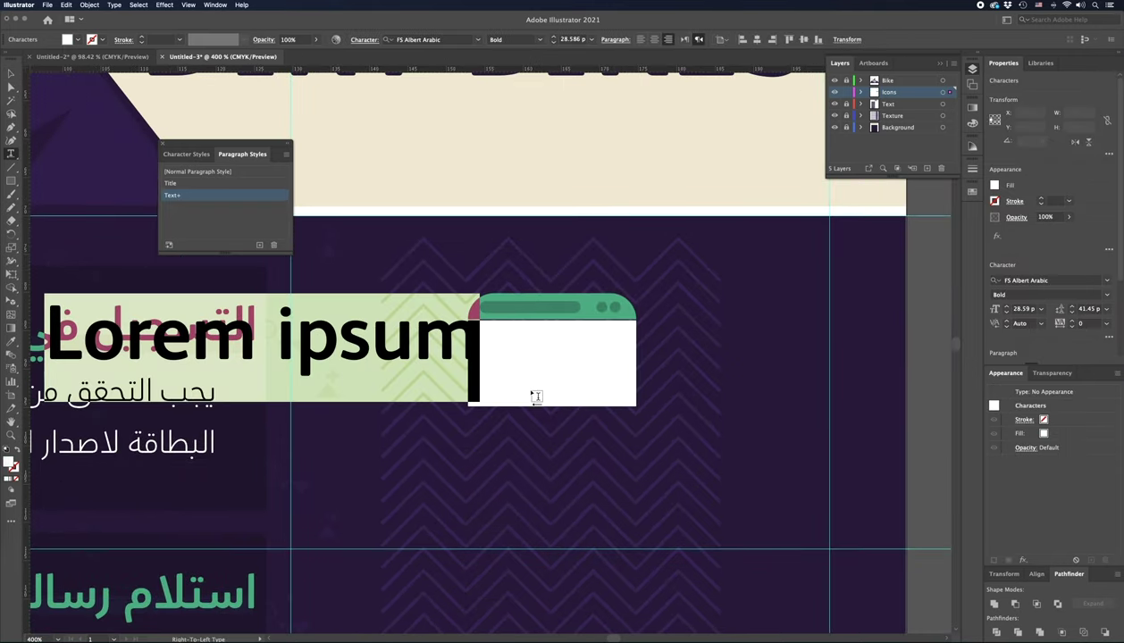
{"action": "type", "text": "WWW"}
{"action": "key", "text": "Escape"}
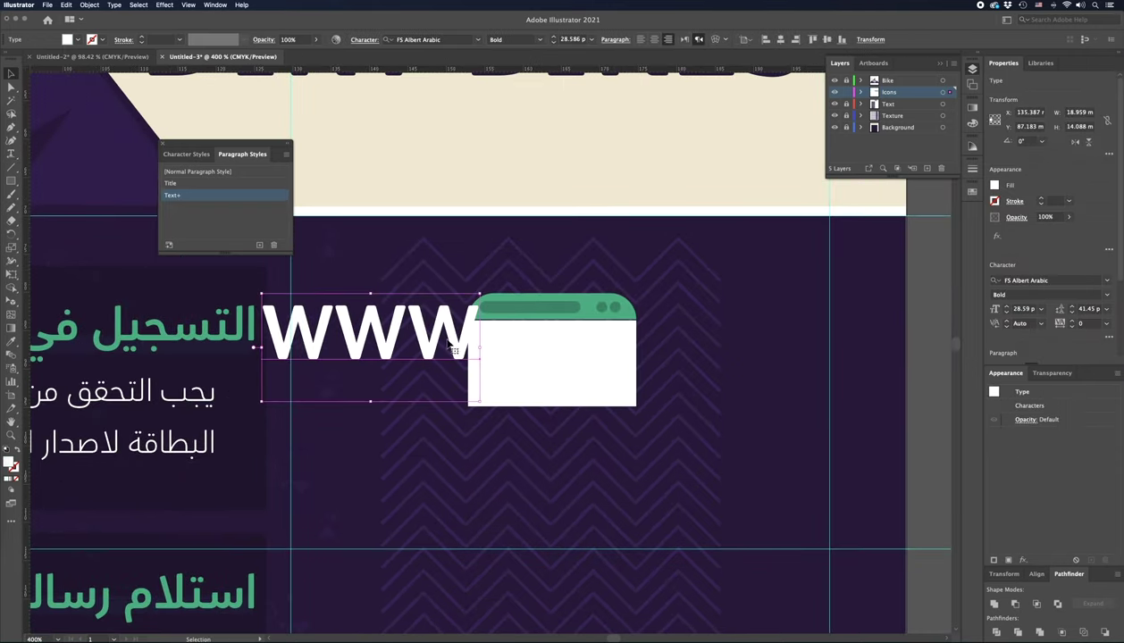
{"action": "left_click_drag", "start_coordinate": [454, 346], "coordinate": [490, 359]}
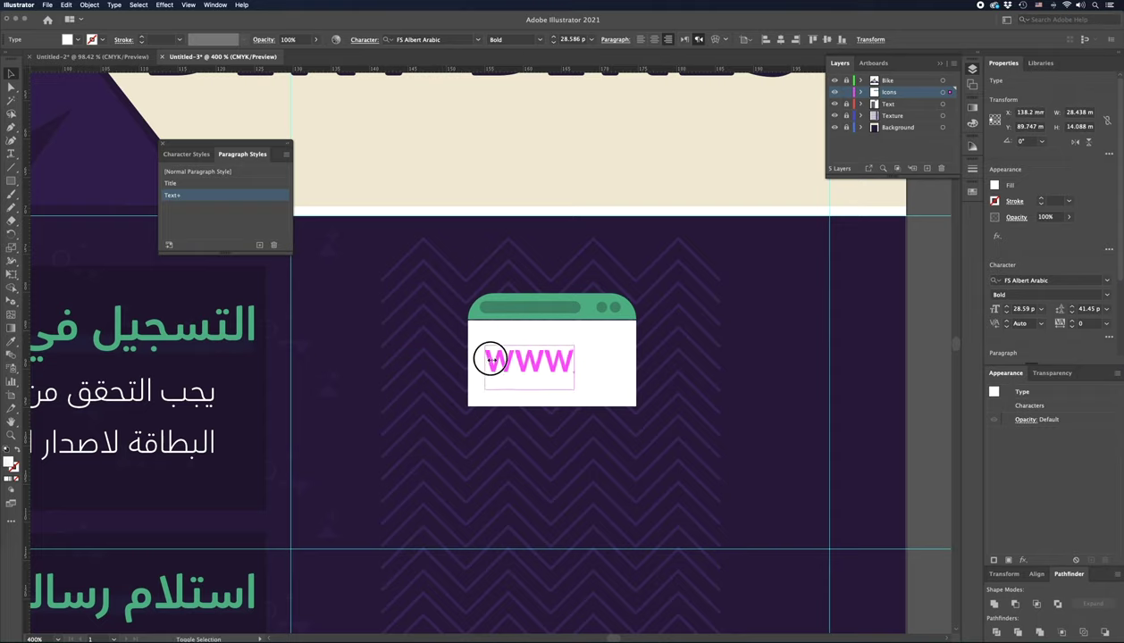
Step: Make the WWW text dark and nudge it toward the window's upper left
{"action": "left_click", "coordinate": [972, 191]}
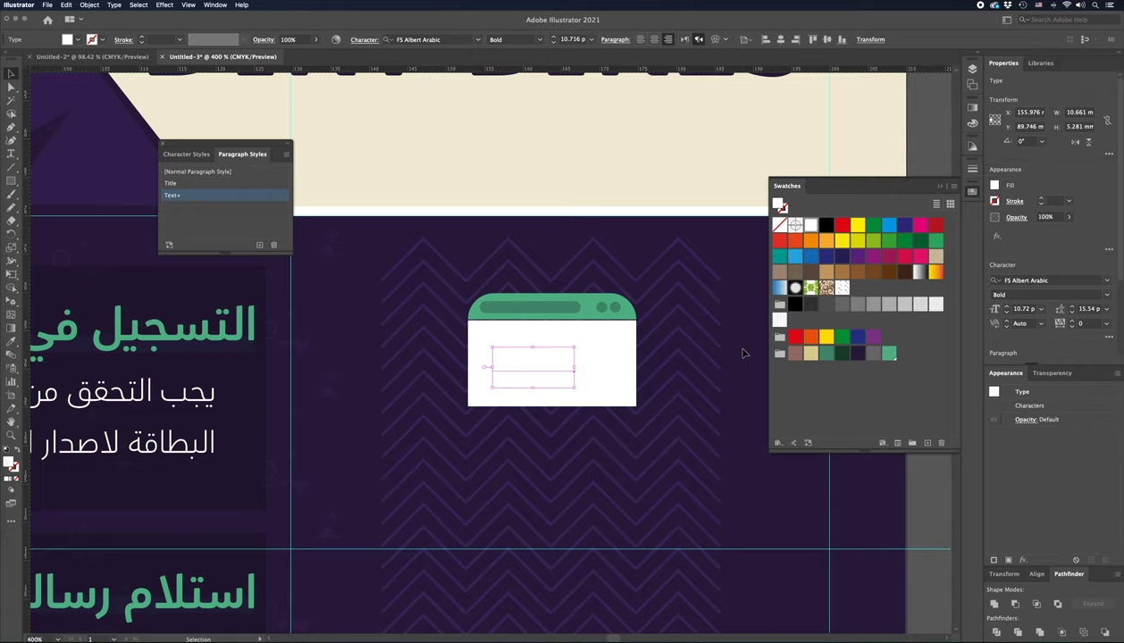
{"action": "left_click", "coordinate": [854, 354]}
{"action": "left_click_drag", "start_coordinate": [534, 362], "coordinate": [530, 345]}
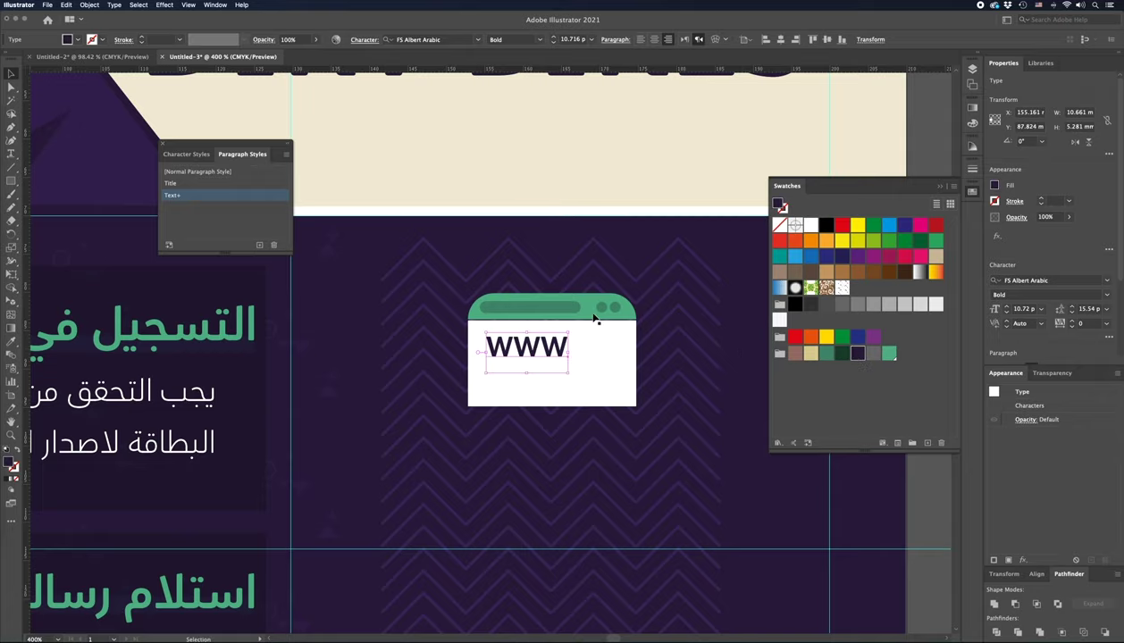
{"action": "scroll", "coordinate": [594, 317], "scroll_direction": "down", "scroll_amount": 2}
{"action": "scroll", "coordinate": [594, 317], "scroll_direction": "right", "scroll_amount": 2}
{"action": "left_click", "coordinate": [595, 349]}
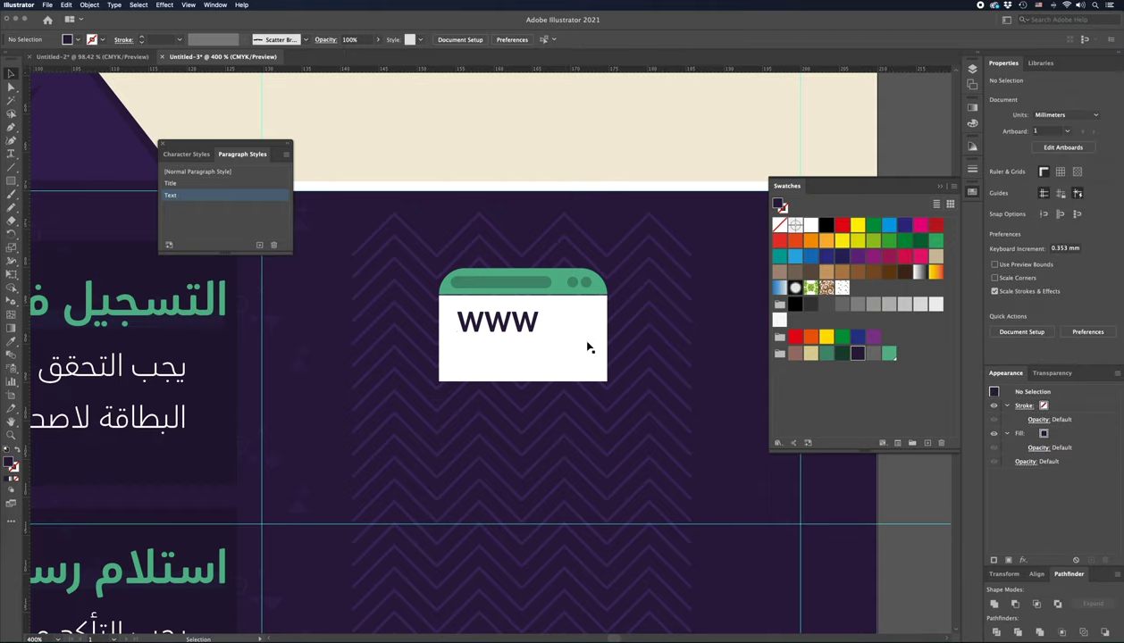
Step: Draw two header-green bars forming an L with aligned edges
{"action": "key", "text": "m"}
{"action": "mouse_move", "coordinate": [560, 402]}
{"action": "left_mouse_down"}
{"action": "mouse_move", "coordinate": [612, 409]}
{"action": "mouse_move", "coordinate": [674, 456]}
{"action": "left_mouse_up"}
{"action": "key", "text": "z"}
{"action": "key", "text": "i"}
{"action": "left_click", "coordinate": [562, 141]}
{"action": "key", "text": "m"}
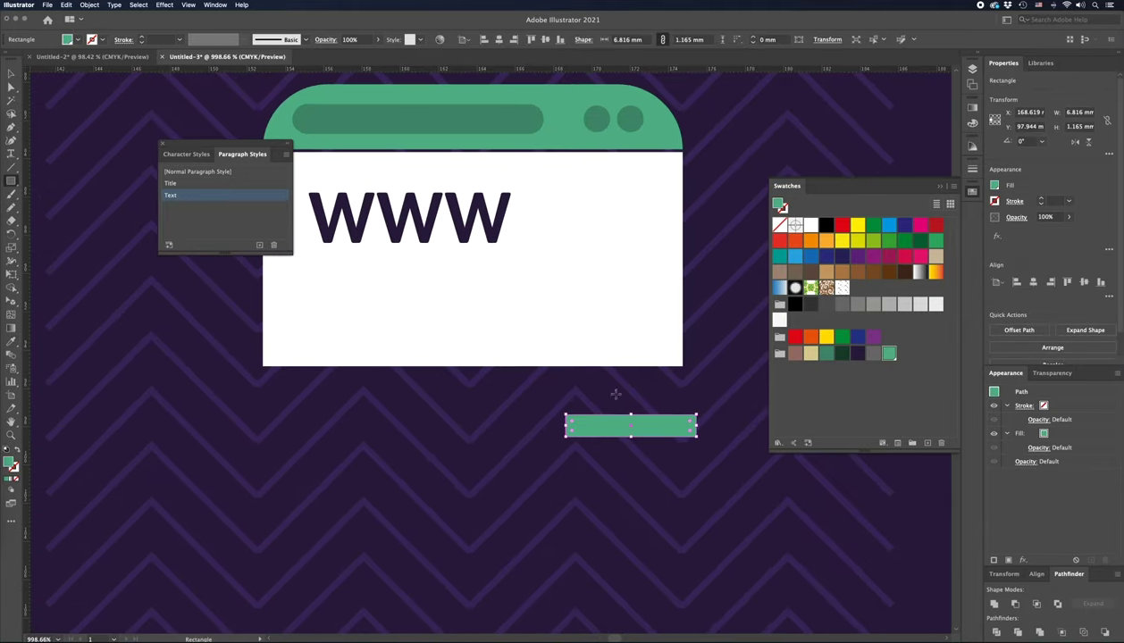
{"action": "left_click_drag", "start_coordinate": [565, 382], "coordinate": [584, 435]}
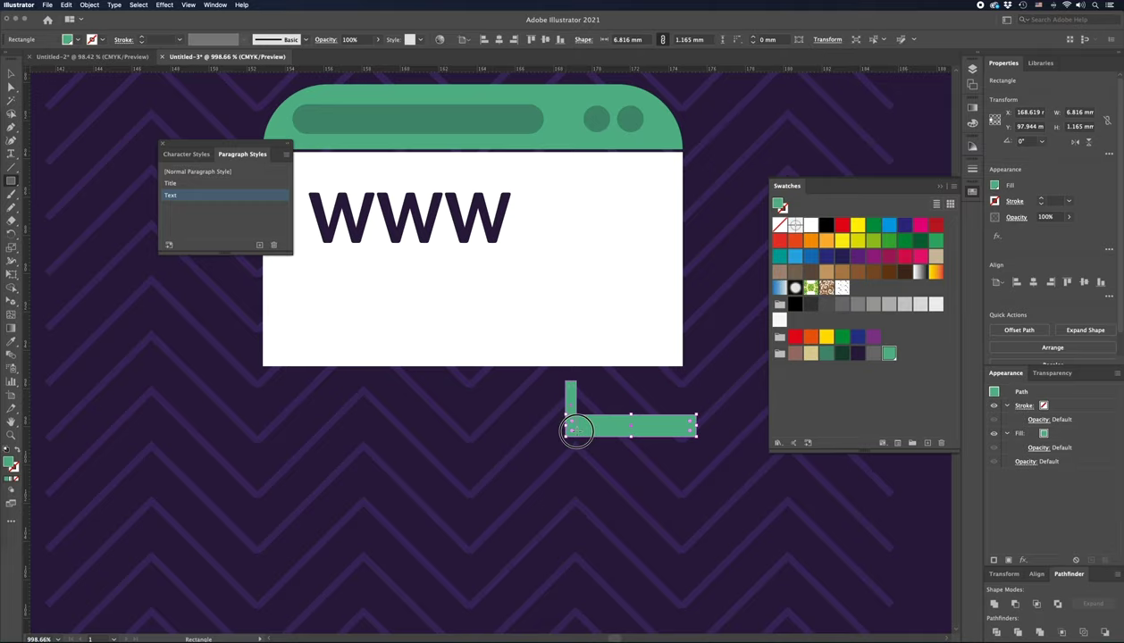
{"action": "left_click_drag", "start_coordinate": [584, 435], "coordinate": [534, 381]}
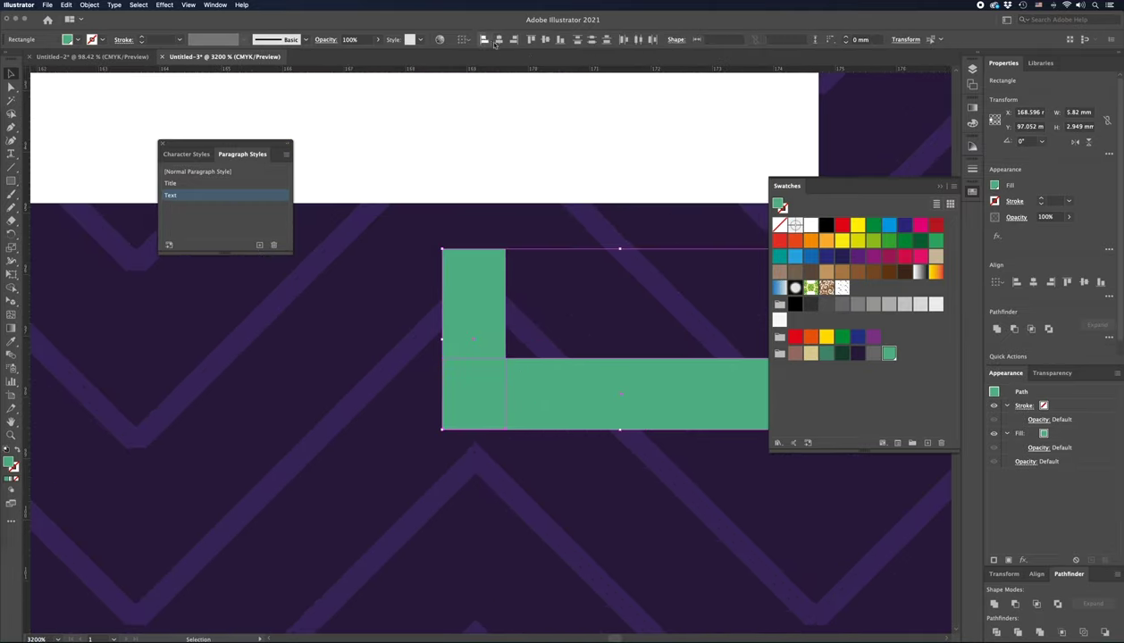
{"action": "left_click", "coordinate": [483, 39]}
{"action": "left_click", "coordinate": [418, 418]}
Step: Merge the two bars into one L shape with Shape Builder
{"action": "key", "text": "a"}
{"action": "left_click", "coordinate": [564, 386]}
{"action": "key", "text": "shift+m"}
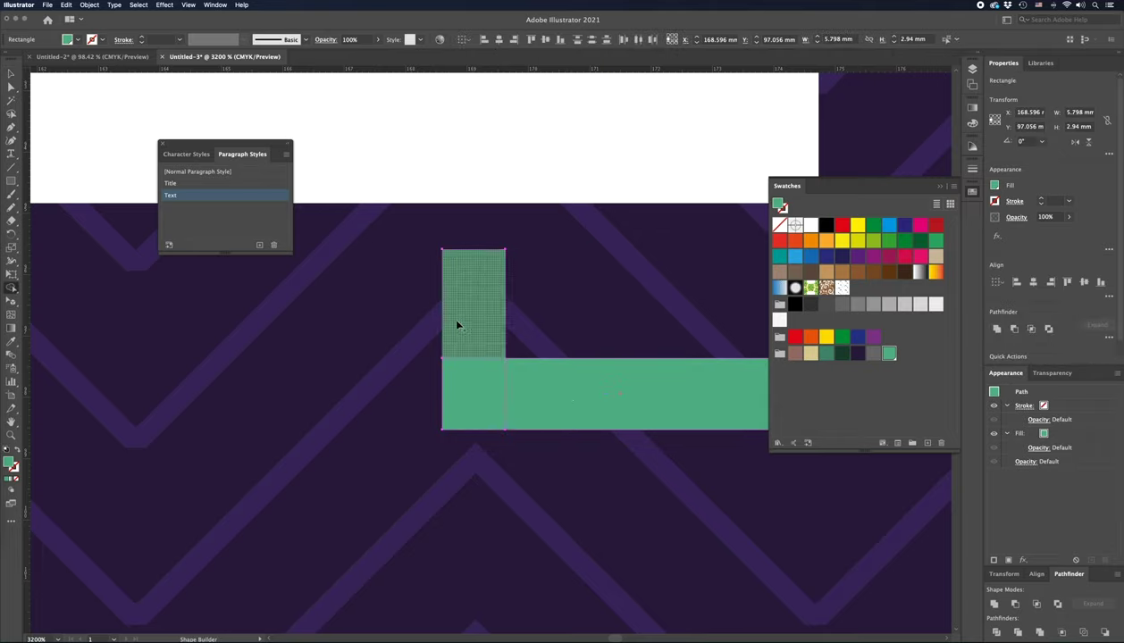
{"action": "left_click_drag", "start_coordinate": [474, 401], "coordinate": [581, 409]}
{"action": "scroll", "coordinate": [607, 410], "scroll_direction": "right", "scroll_amount": 3}
Step: Rotate the L 45° into a check mark, round its corners, and move it into the window's lower right
{"action": "key", "text": "r"}
{"action": "left_click_drag", "start_coordinate": [603, 453], "coordinate": [602, 369]}
{"action": "key", "text": "a"}
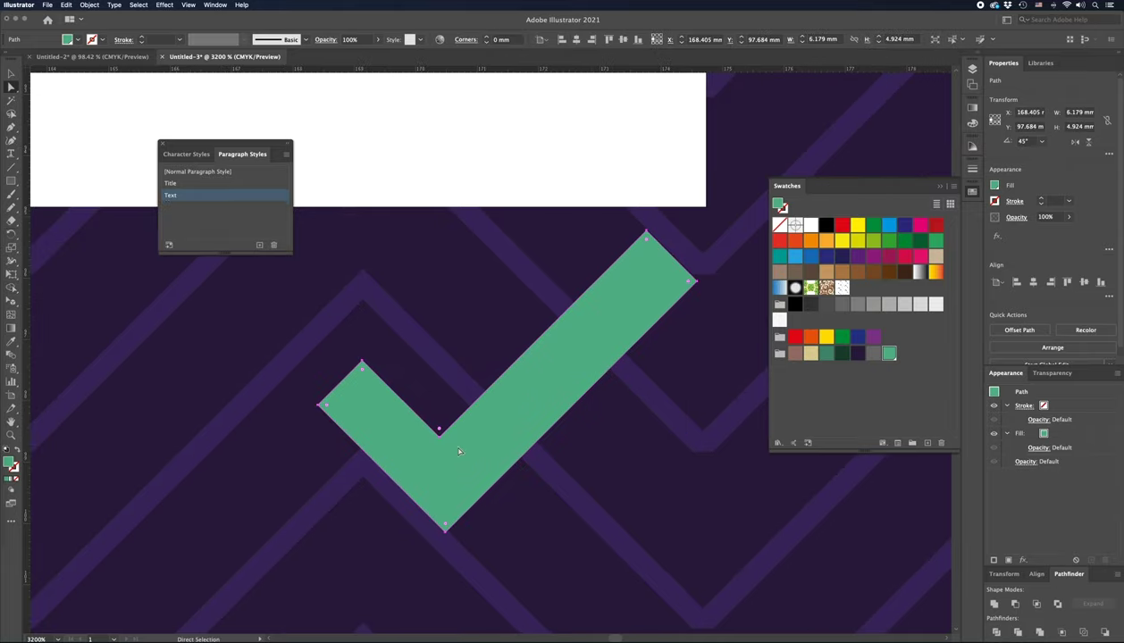
{"action": "left_click_drag", "start_coordinate": [441, 431], "coordinate": [439, 418]}
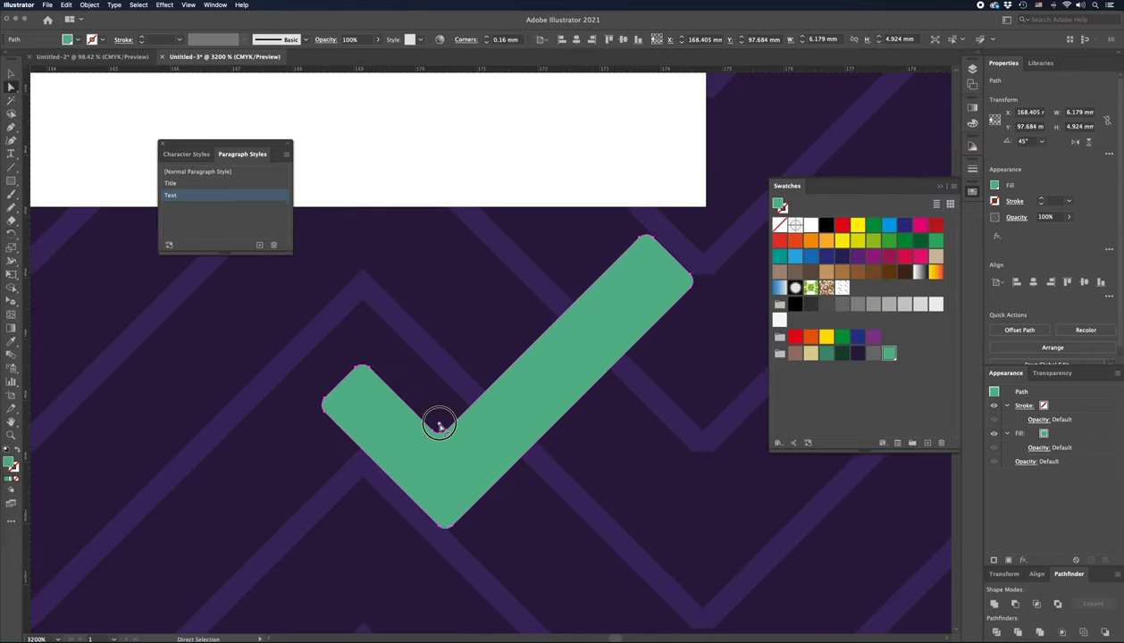
{"action": "left_click_drag", "start_coordinate": [439, 417], "coordinate": [437, 377]}
{"action": "key", "text": "v"}
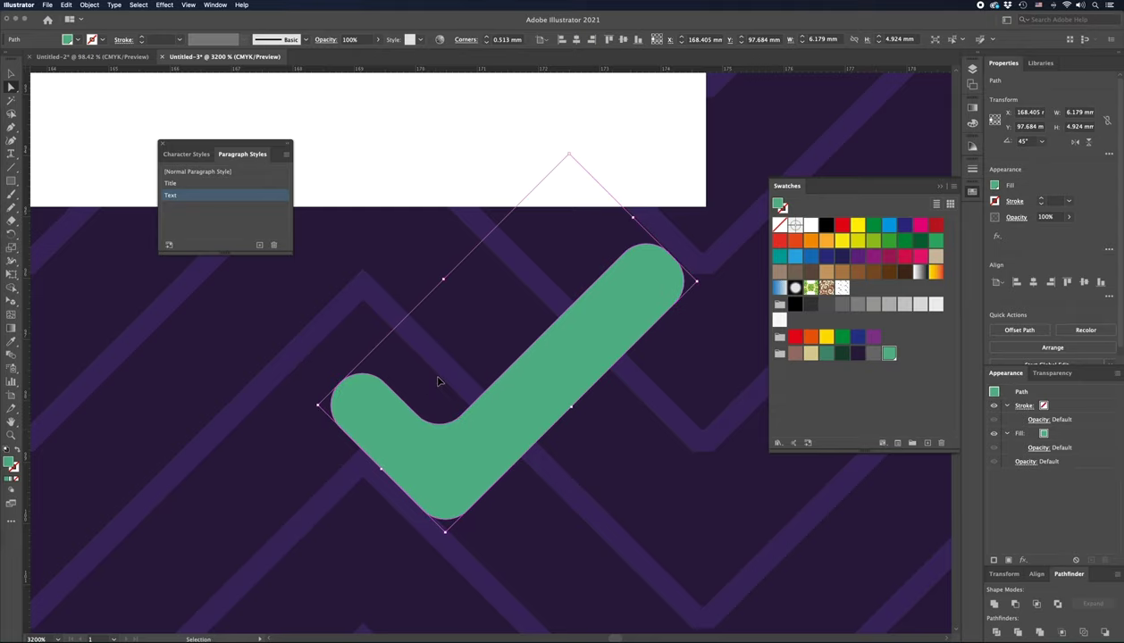
{"action": "key", "text": "super+minus"}
{"action": "key", "text": "super+minus"}
{"action": "key", "text": "super+minus"}
{"action": "mouse_move", "coordinate": [451, 384]}
{"action": "left_mouse_down"}
{"action": "mouse_move", "coordinate": [589, 444]}
{"action": "mouse_move", "coordinate": [444, 279]}
{"action": "left_mouse_up"}
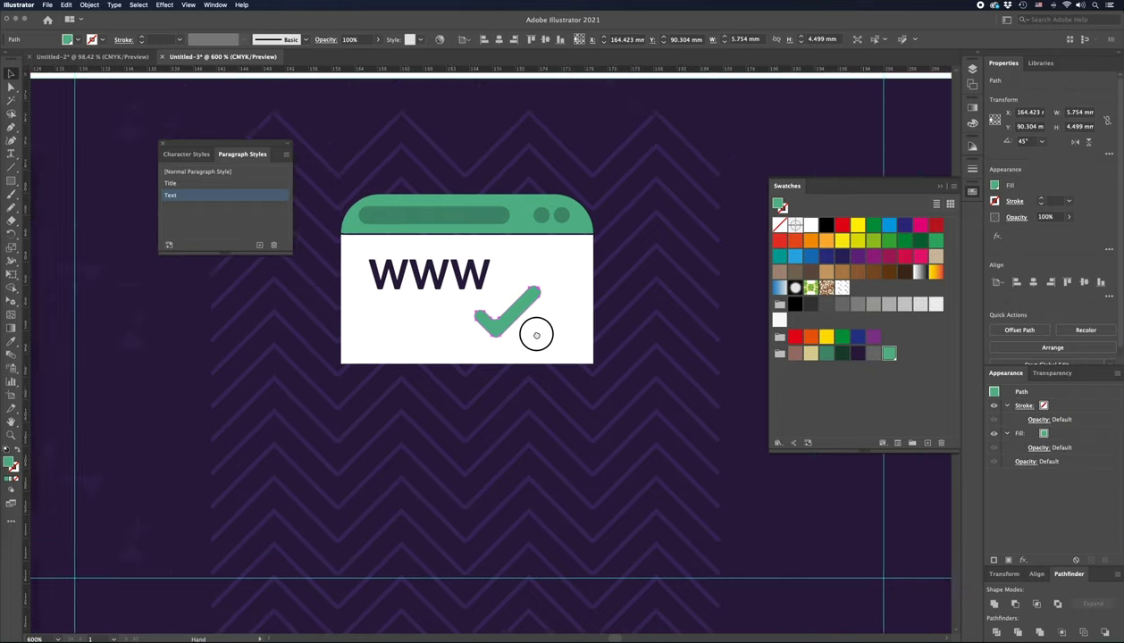
Step: Place a dark green circle behind the check mark and group them as a badge
{"action": "left_click_drag", "start_coordinate": [572, 356], "coordinate": [611, 374]}
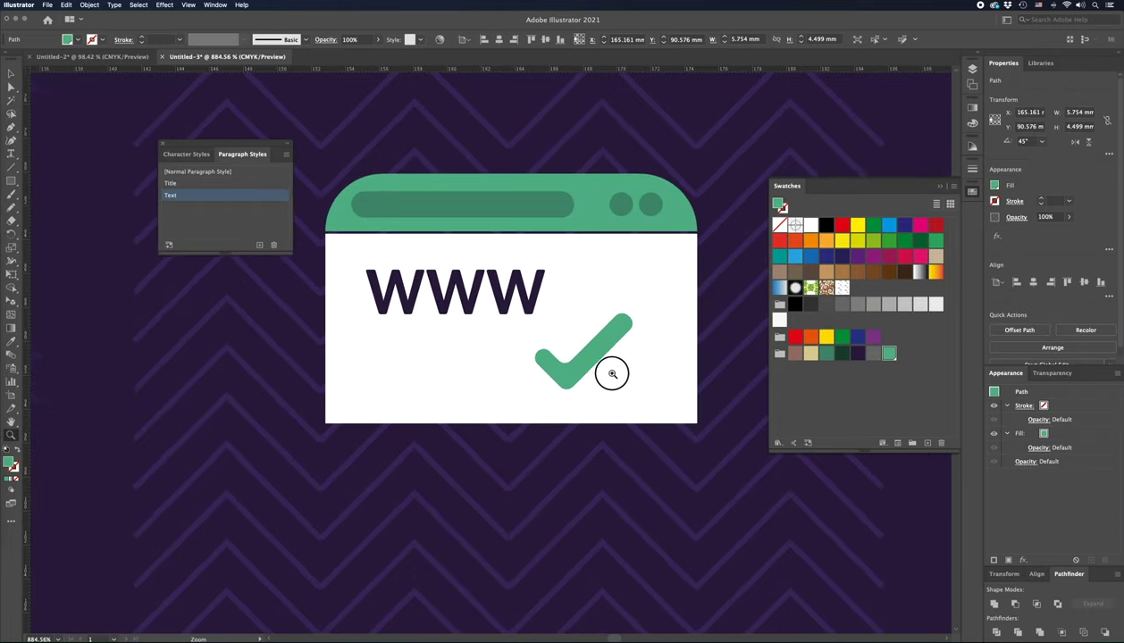
{"action": "key", "text": "l"}
{"action": "left_click_drag", "start_coordinate": [533, 304], "coordinate": [623, 401]}
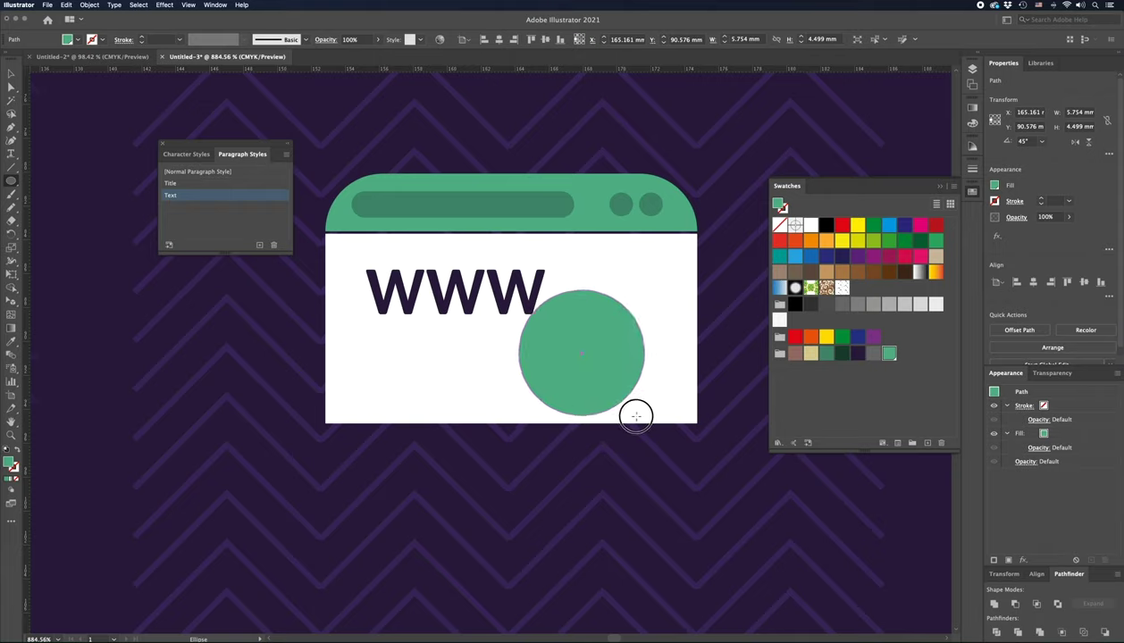
{"action": "left_click_drag", "start_coordinate": [624, 401], "coordinate": [644, 415]}
{"action": "left_click", "coordinate": [842, 354]}
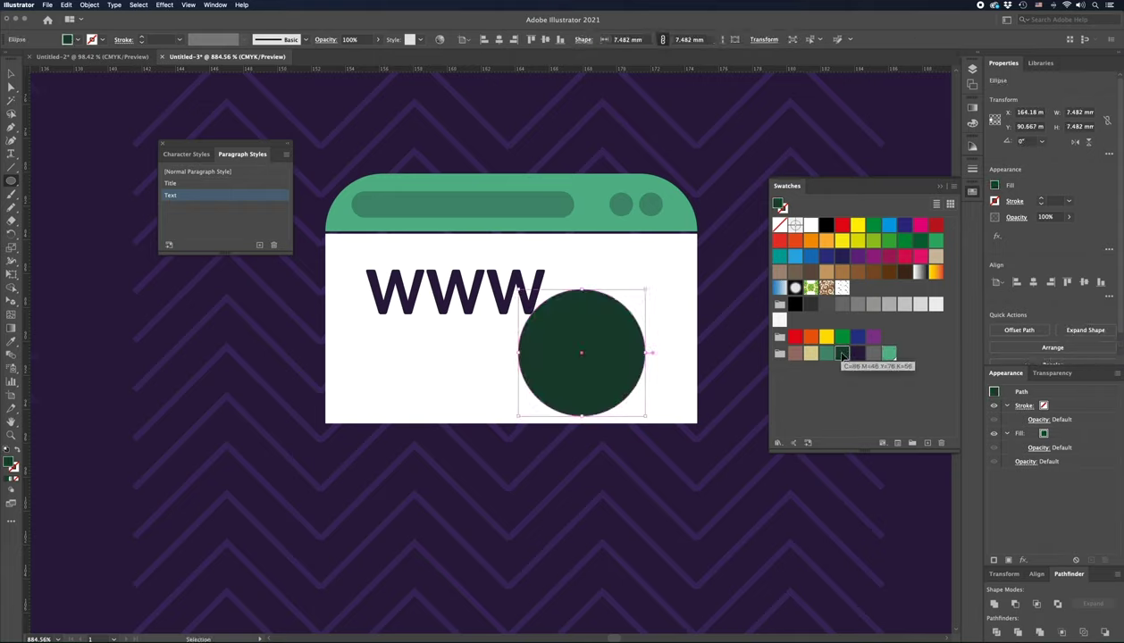
{"action": "key", "text": "ctrl+bracketleft"}
{"action": "left_click", "coordinate": [607, 341], "text": "shift"}
{"action": "left_click_drag", "start_coordinate": [608, 342], "coordinate": [641, 329]}
{"action": "key", "text": "ctrl+g"}
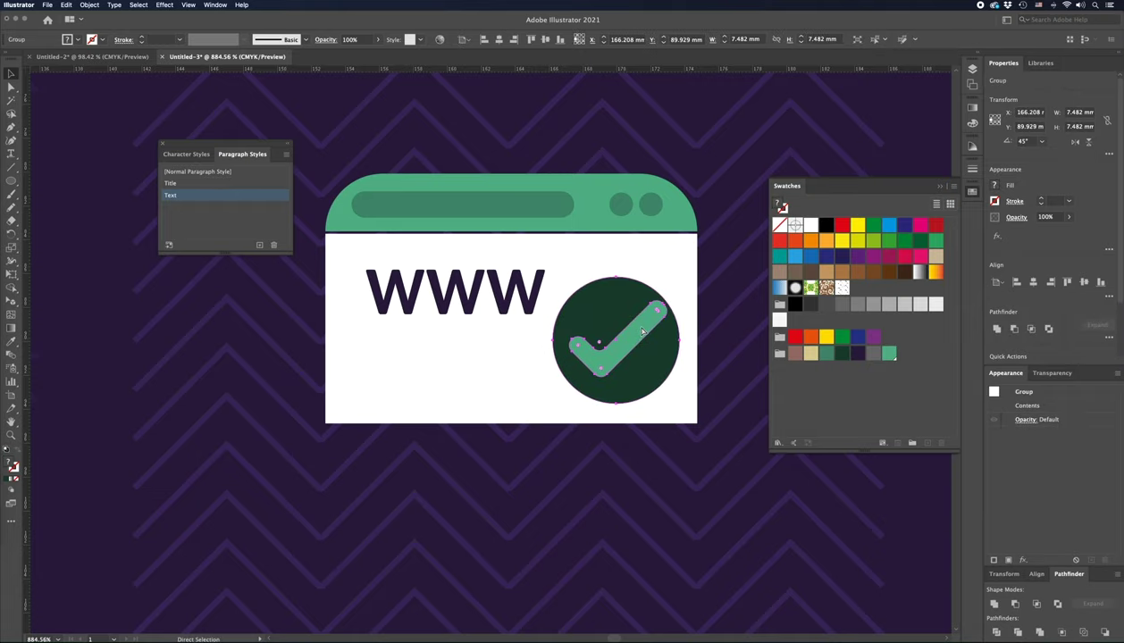
Step: Select all parts of the browser icon, group them, and nudge the group into place
{"action": "key", "text": "ctrl+minus"}
{"action": "key", "text": "ctrl+minus"}
{"action": "key", "text": "ctrl+minus"}
{"action": "left_click", "coordinate": [634, 326]}
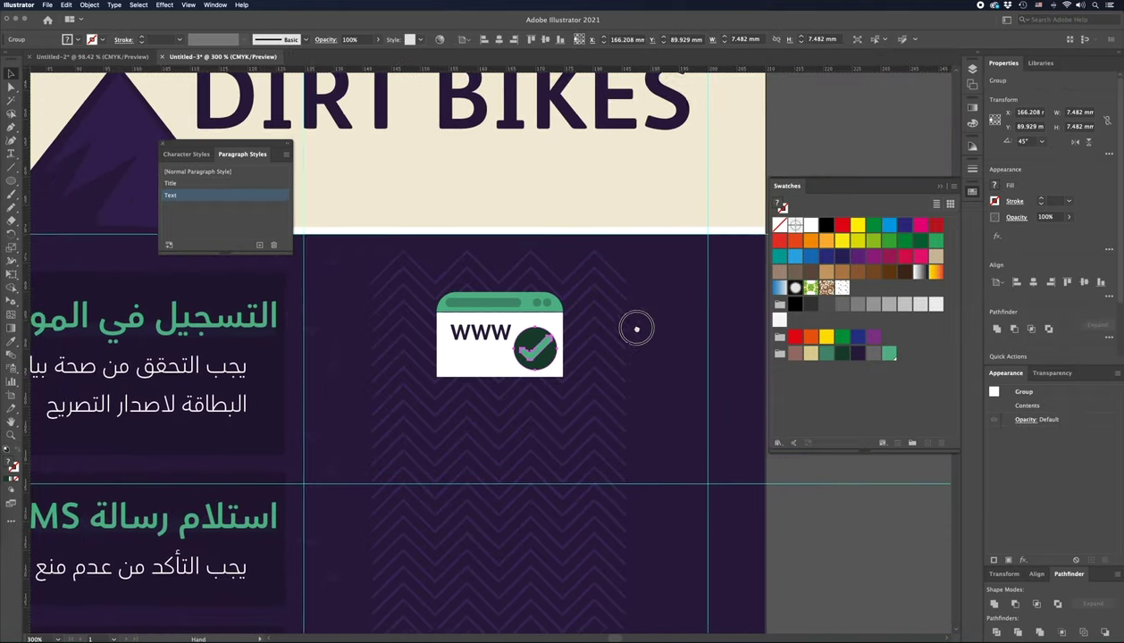
{"action": "scroll", "coordinate": [634, 326], "scroll_direction": "left", "scroll_amount": 5}
{"action": "key", "text": "a"}
{"action": "key", "text": "ctrl+a"}
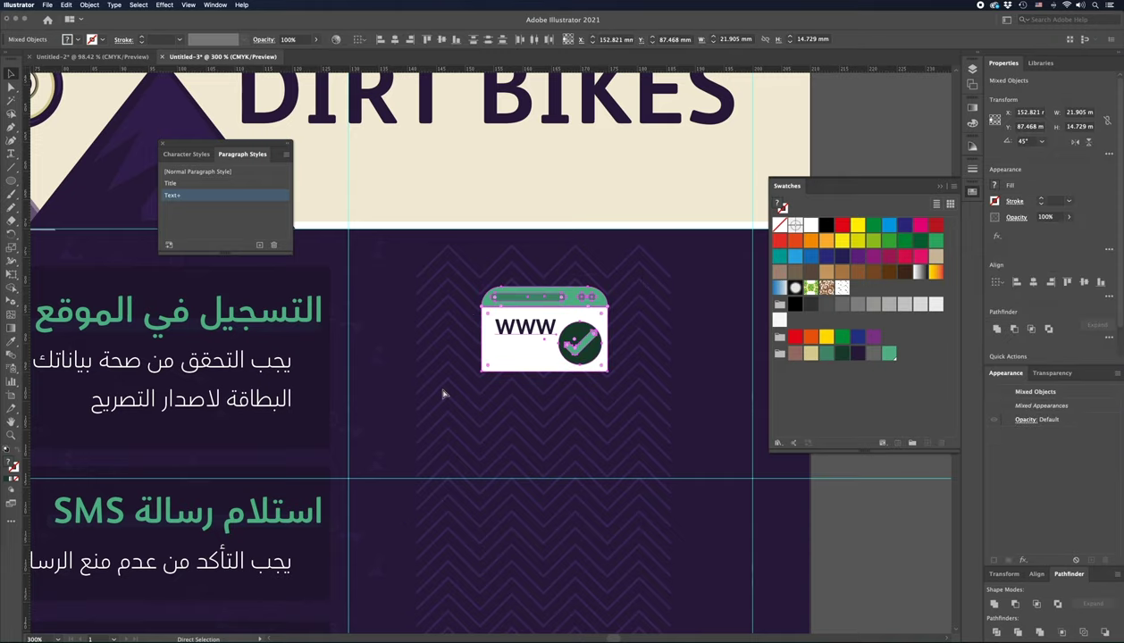
{"action": "key", "text": "ctrl+g"}
{"action": "left_click_drag", "start_coordinate": [531, 359], "coordinate": [537, 364]}
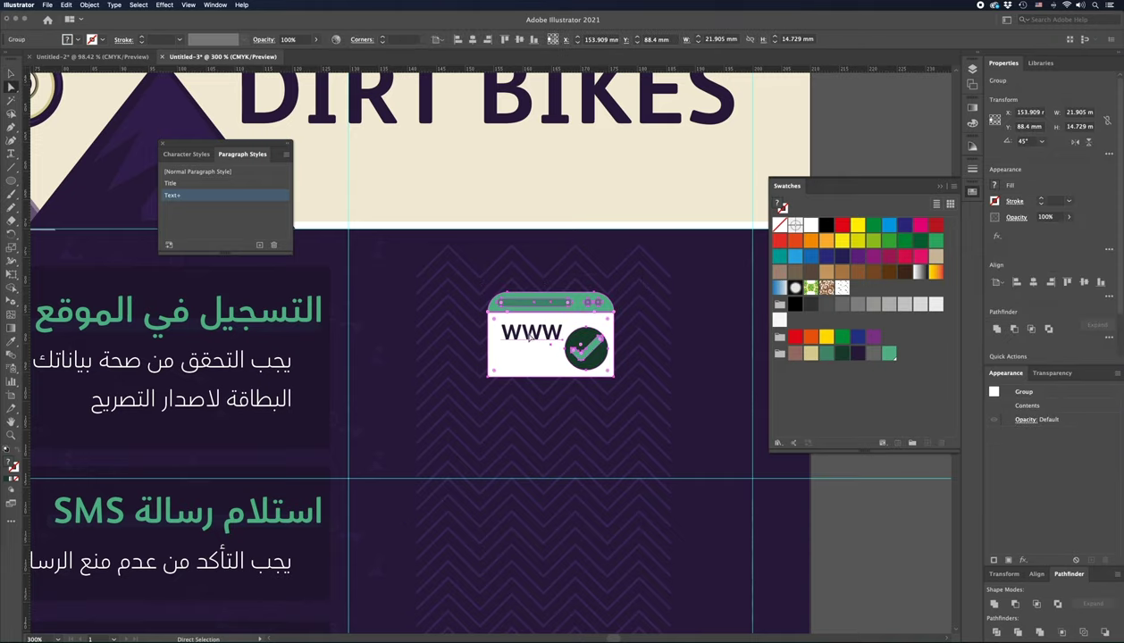
{"action": "key", "text": "ctrl+shift+a"}
{"action": "key", "text": "ctrl+minus"}
{"action": "key", "text": "ctrl+minus"}
{"action": "left_click_drag", "start_coordinate": [551, 339], "coordinate": [608, 274]}
Step: Draw a tall beige rectangle beside the SMS step on the patterned column
{"action": "key", "text": "z"}
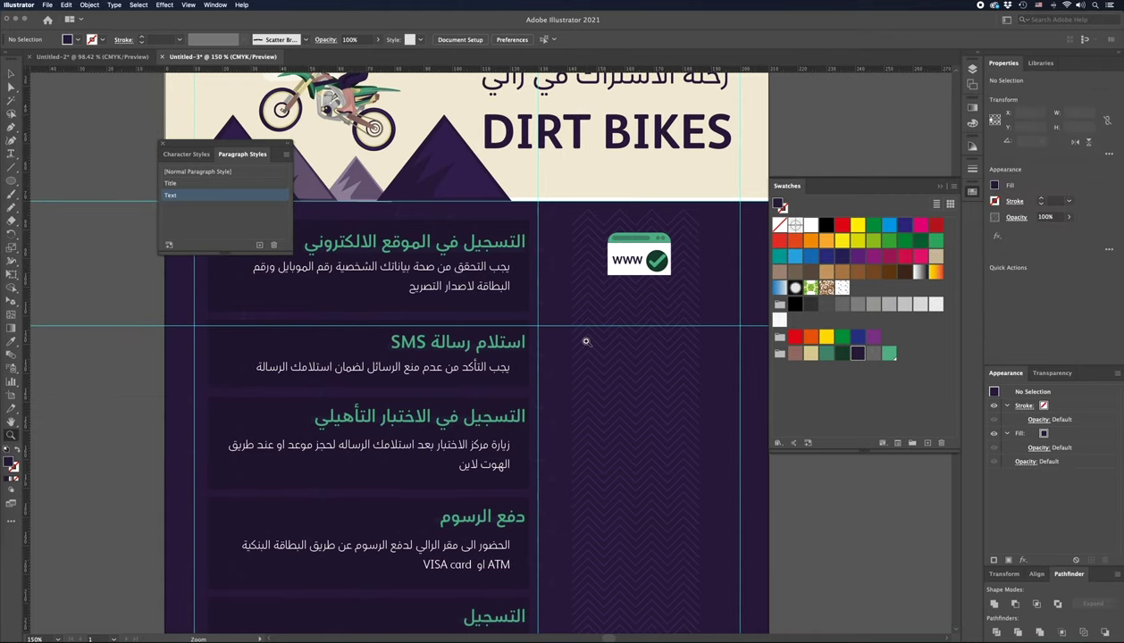
{"action": "left_click_drag", "start_coordinate": [581, 336], "coordinate": [664, 407]}
{"action": "key", "text": "m"}
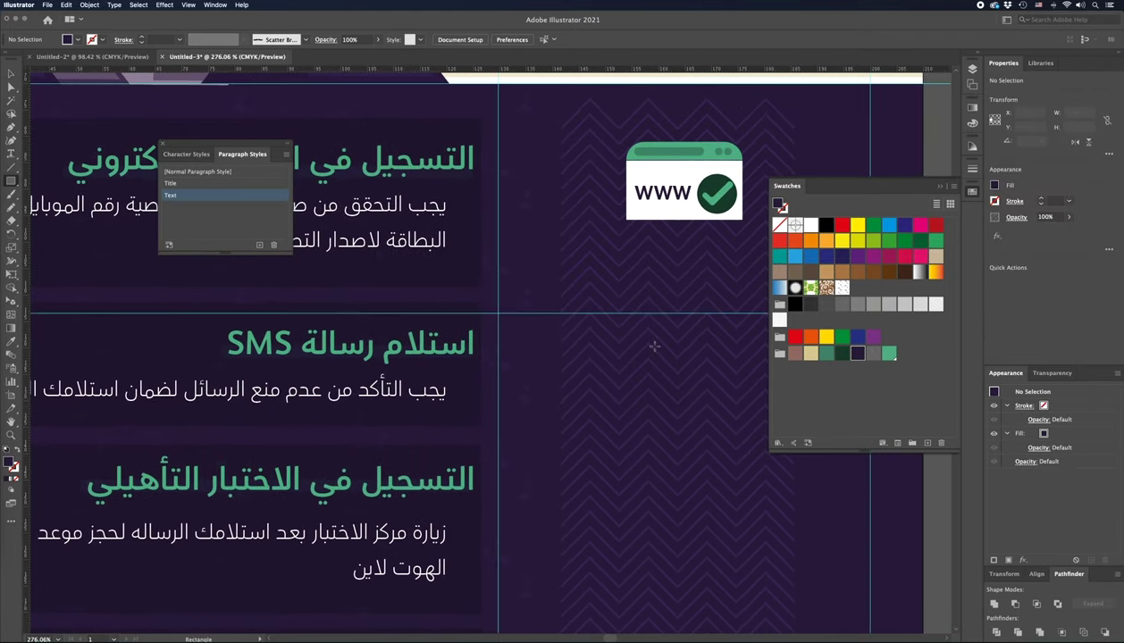
{"action": "scroll", "coordinate": [651, 335], "scroll_direction": "right", "scroll_amount": 2}
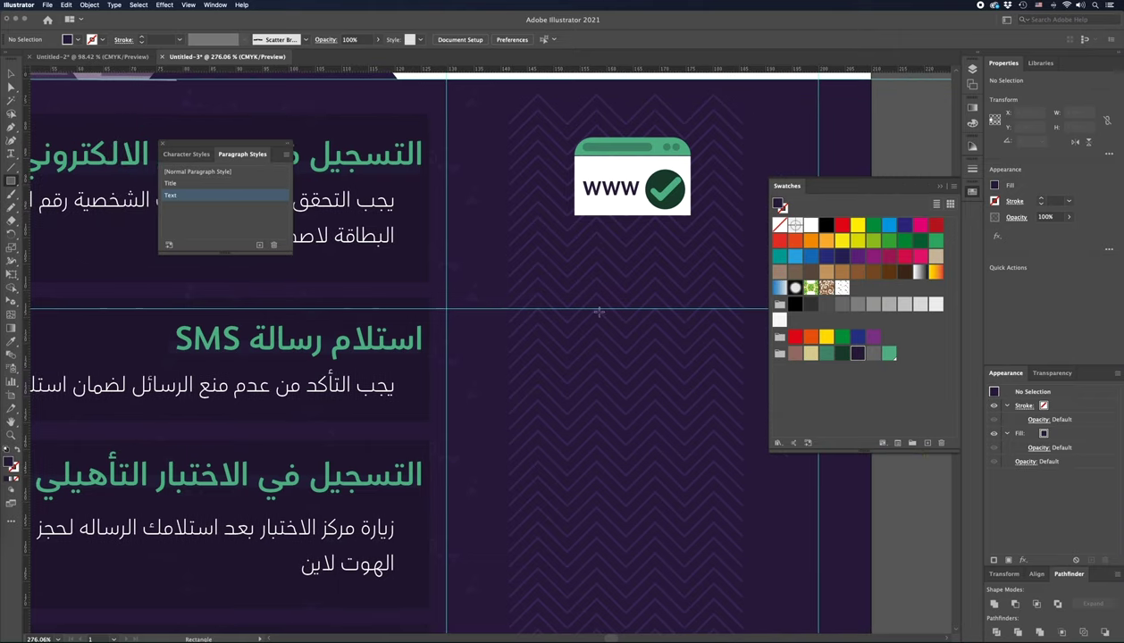
{"action": "left_click_drag", "start_coordinate": [604, 309], "coordinate": [653, 400]}
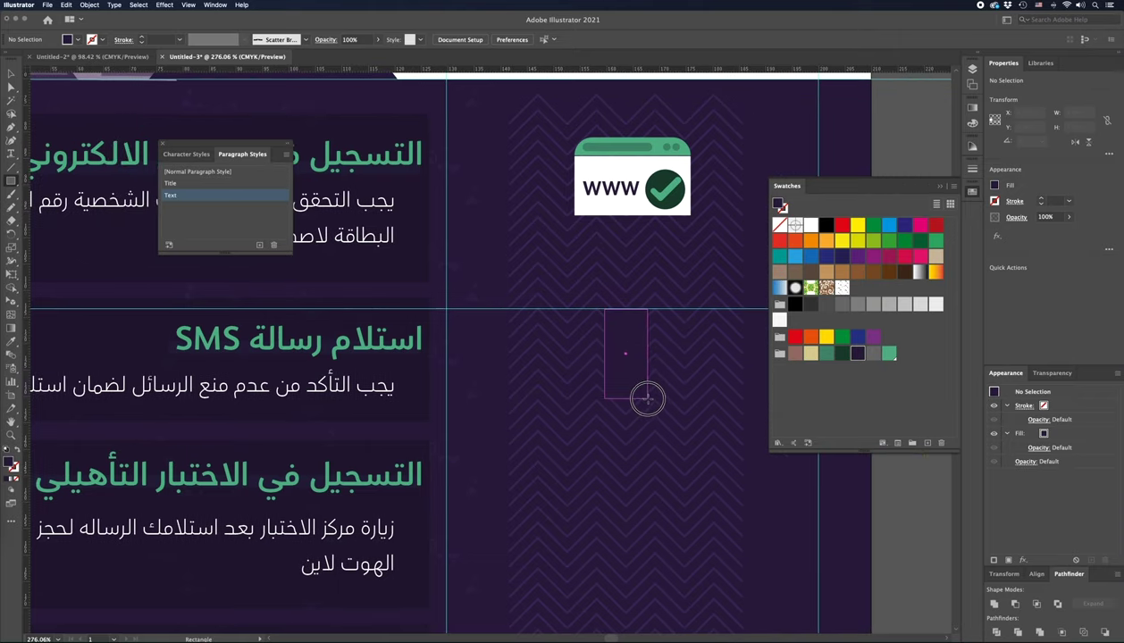
{"action": "scroll", "coordinate": [653, 394], "scroll_direction": "up", "scroll_amount": 5}
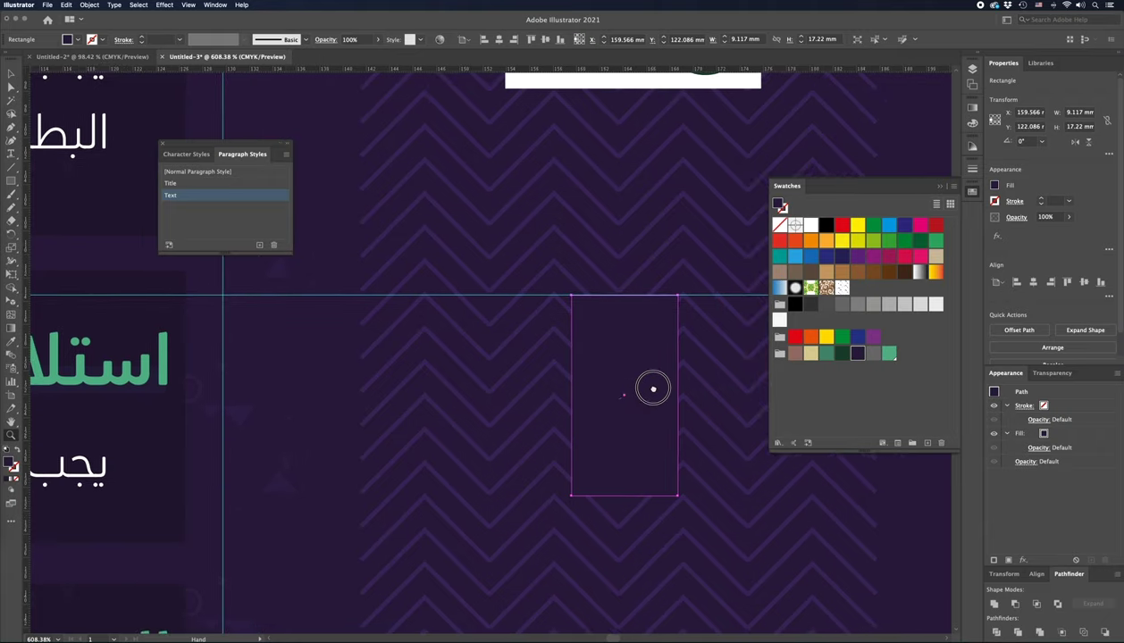
{"action": "key", "text": "v"}
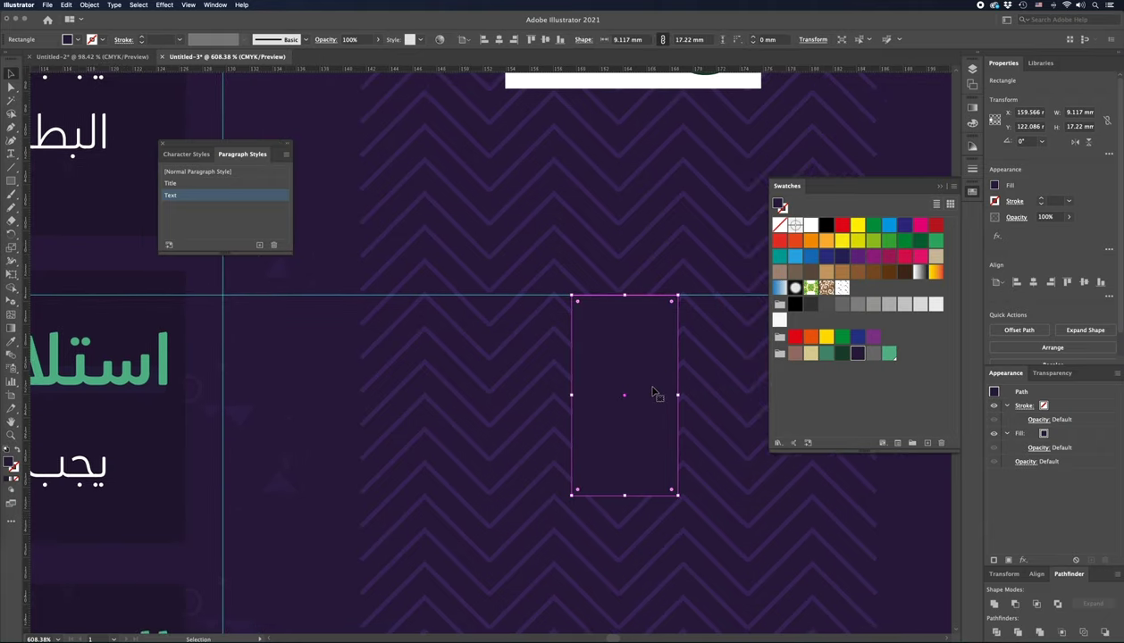
{"action": "key", "text": "i"}
{"action": "left_click", "coordinate": [843, 355]}
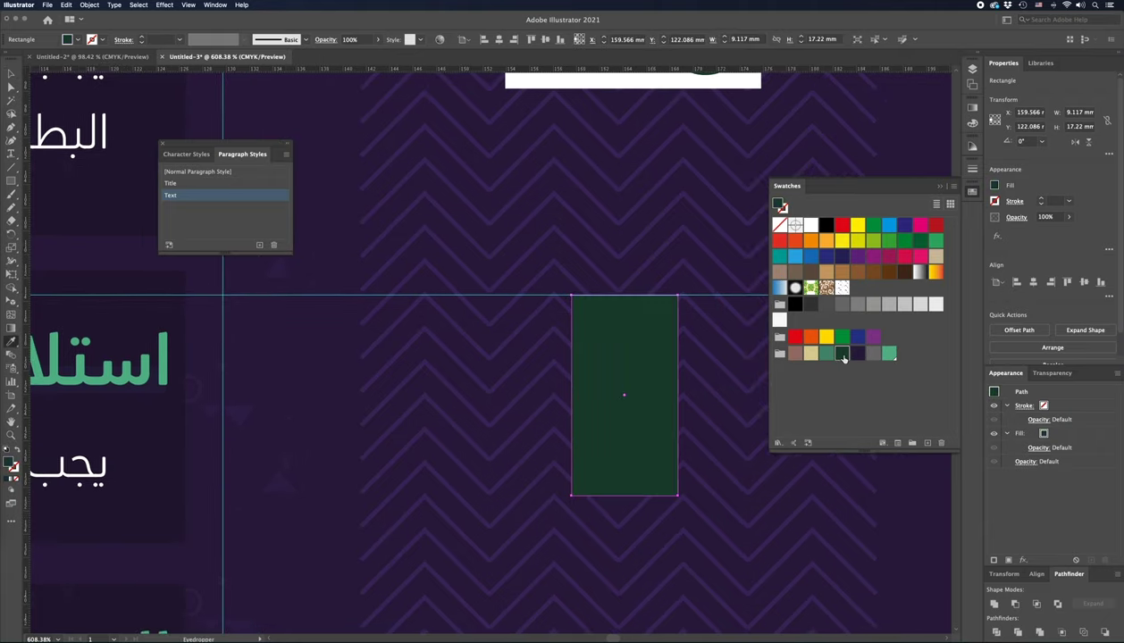
{"action": "left_click", "coordinate": [810, 354]}
{"action": "key", "text": "v"}
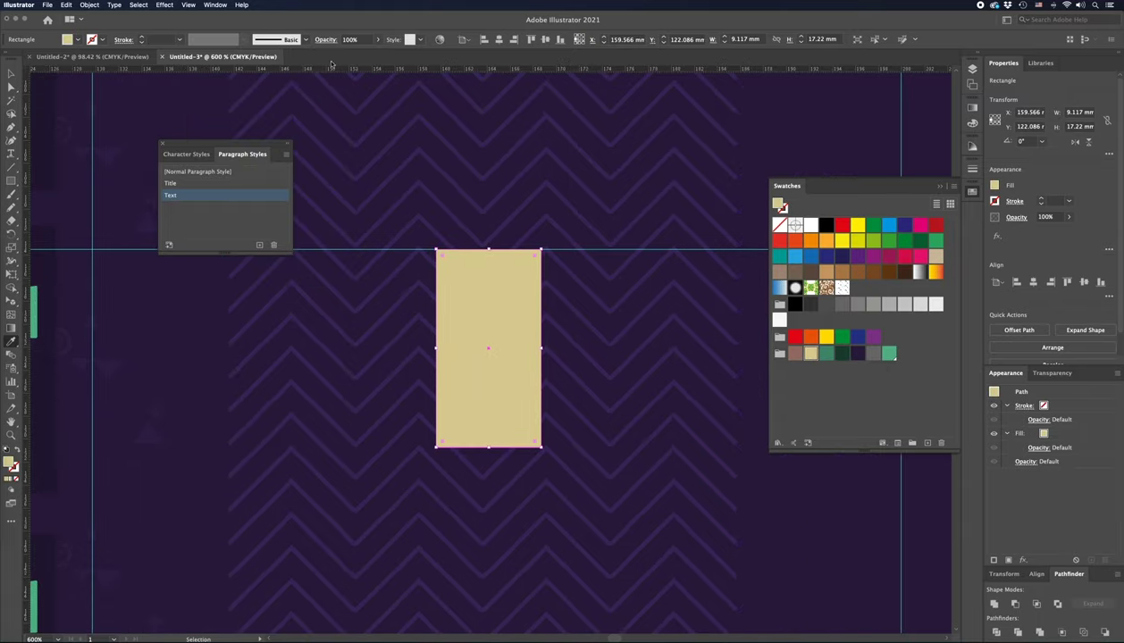
Step: Apply Offset Path with a -0.5 mm offset to create the inset rectangle
{"action": "left_click", "coordinate": [90, 5]}
{"action": "mouse_move", "coordinate": [93, 204]}
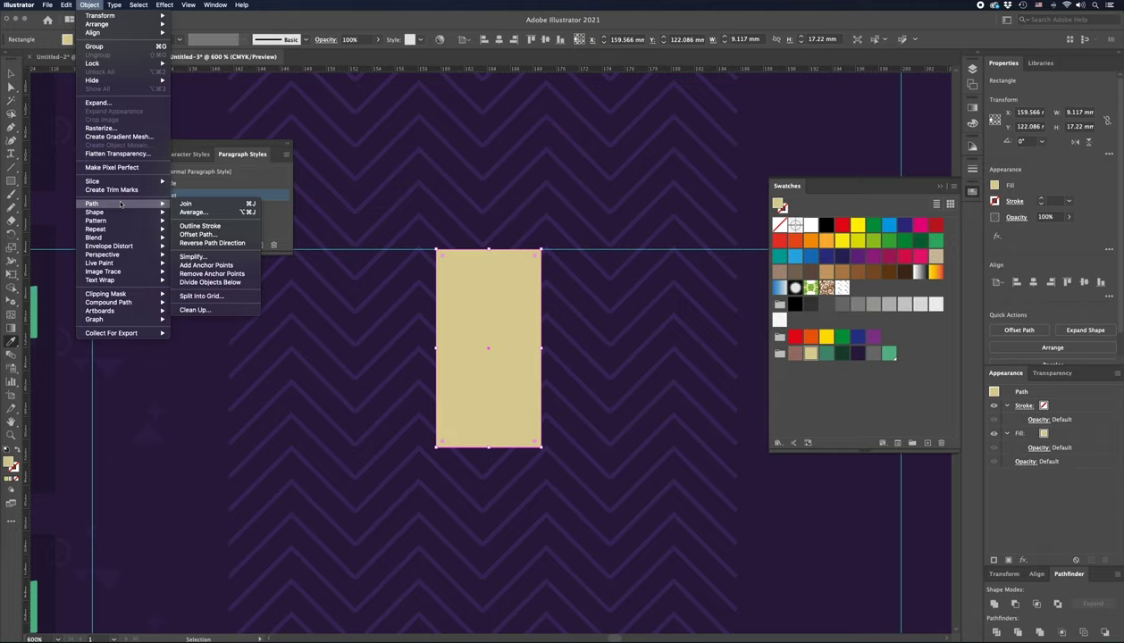
{"action": "left_click", "coordinate": [199, 235]}
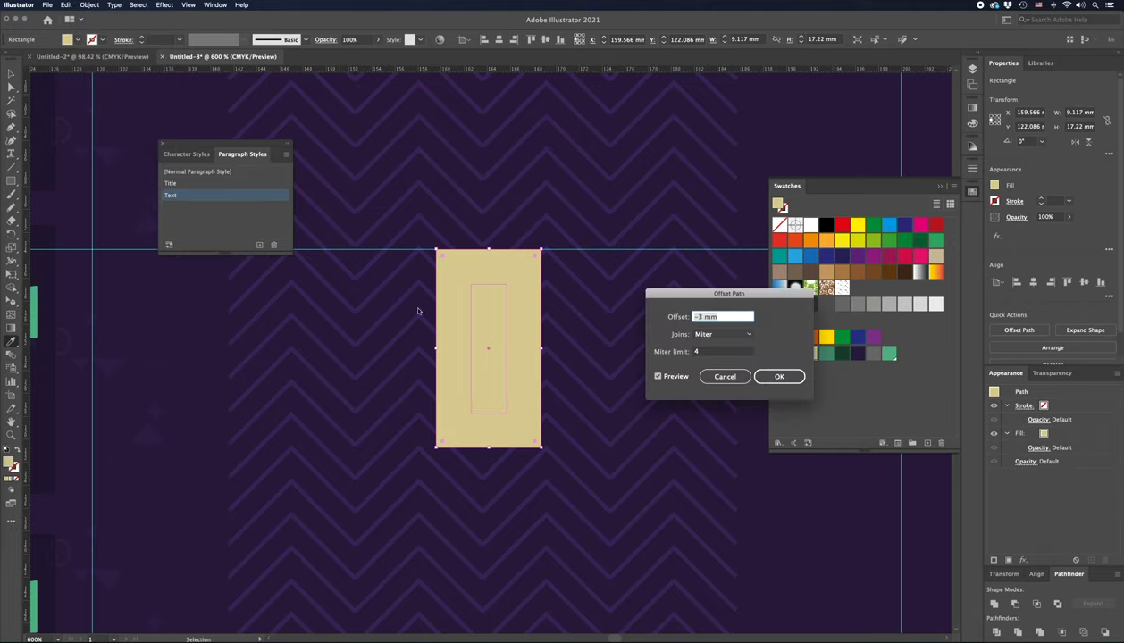
{"action": "key", "text": "Up"}
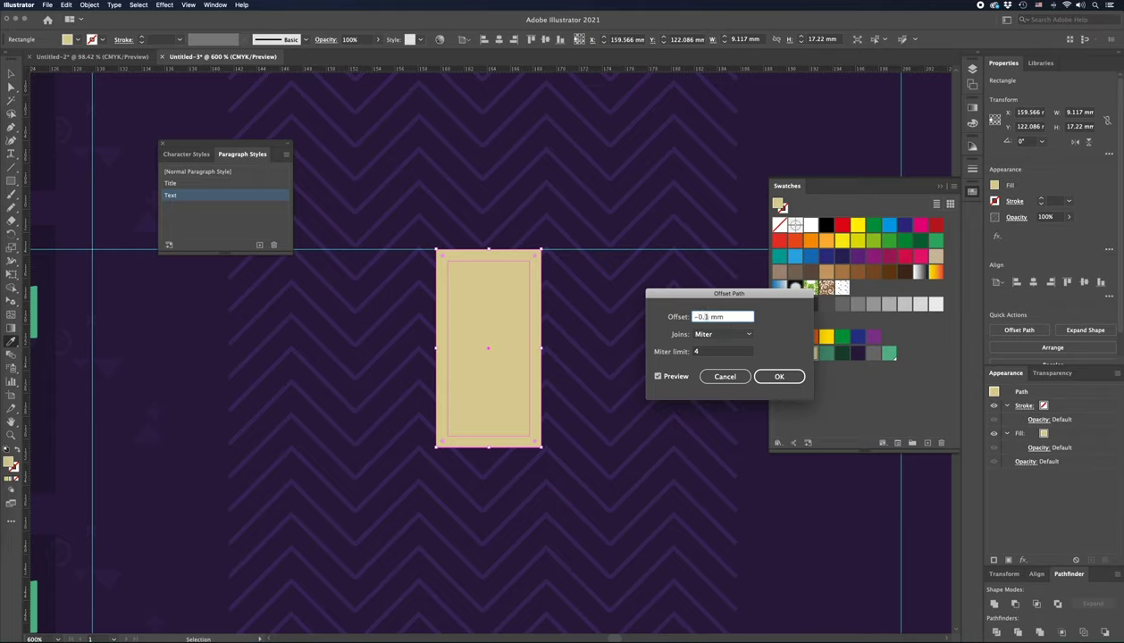
{"action": "key", "text": "Tab"}
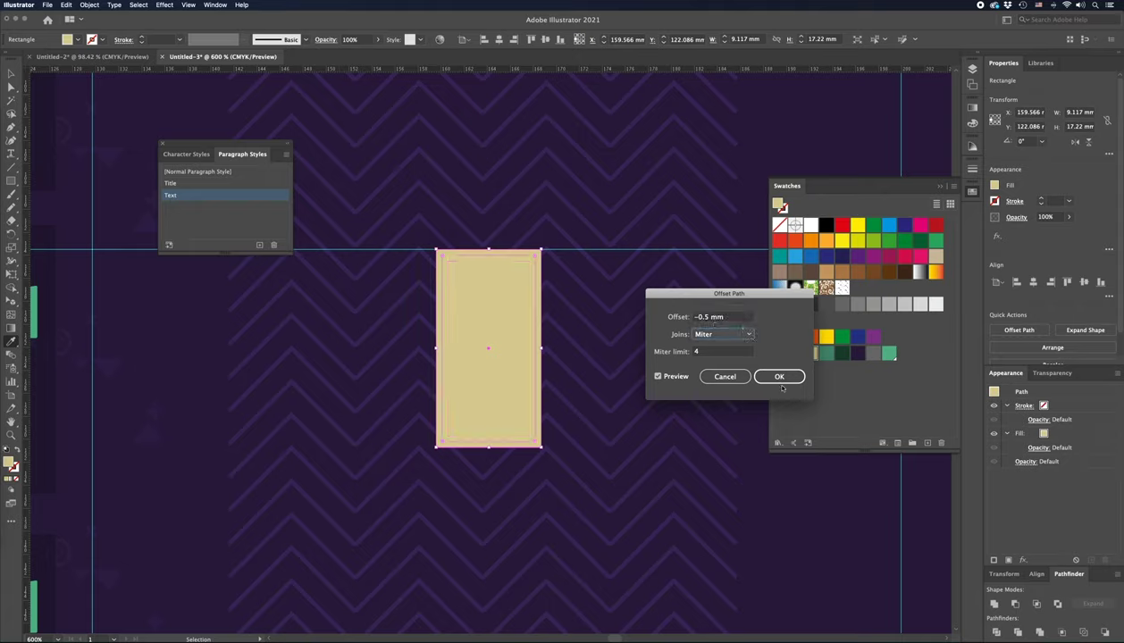
{"action": "left_click", "coordinate": [779, 378]}
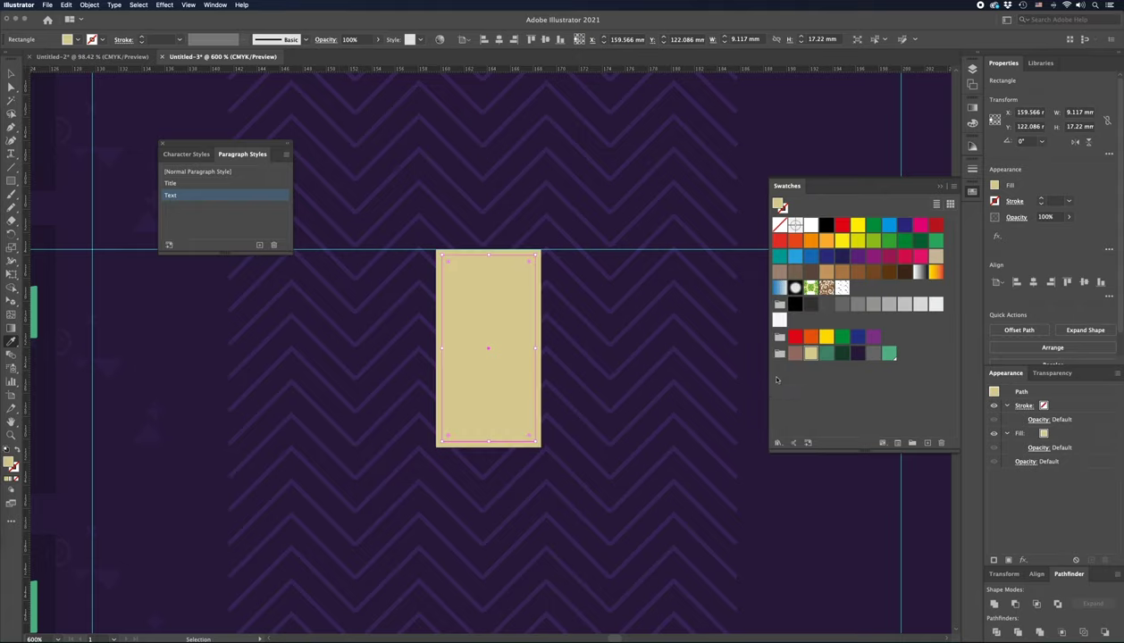
Step: Round both rectangles' corners, fill the outer one dark green and the inner screen white
{"action": "left_click", "coordinate": [539, 265], "text": "shift"}
{"action": "left_click_drag", "start_coordinate": [529, 264], "coordinate": [528, 266]}
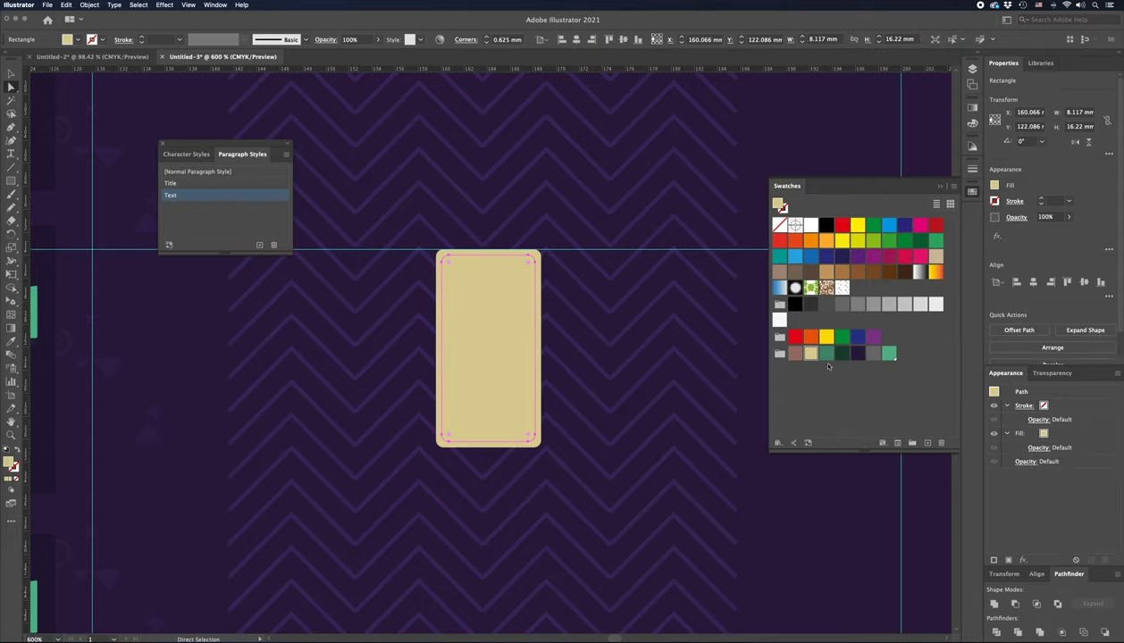
{"action": "left_click", "coordinate": [826, 355]}
{"action": "scroll", "coordinate": [626, 322], "scroll_direction": "left", "scroll_amount": 3}
{"action": "left_click", "coordinate": [841, 353]}
{"action": "left_click", "coordinate": [588, 332]}
{"action": "left_click", "coordinate": [809, 225]}
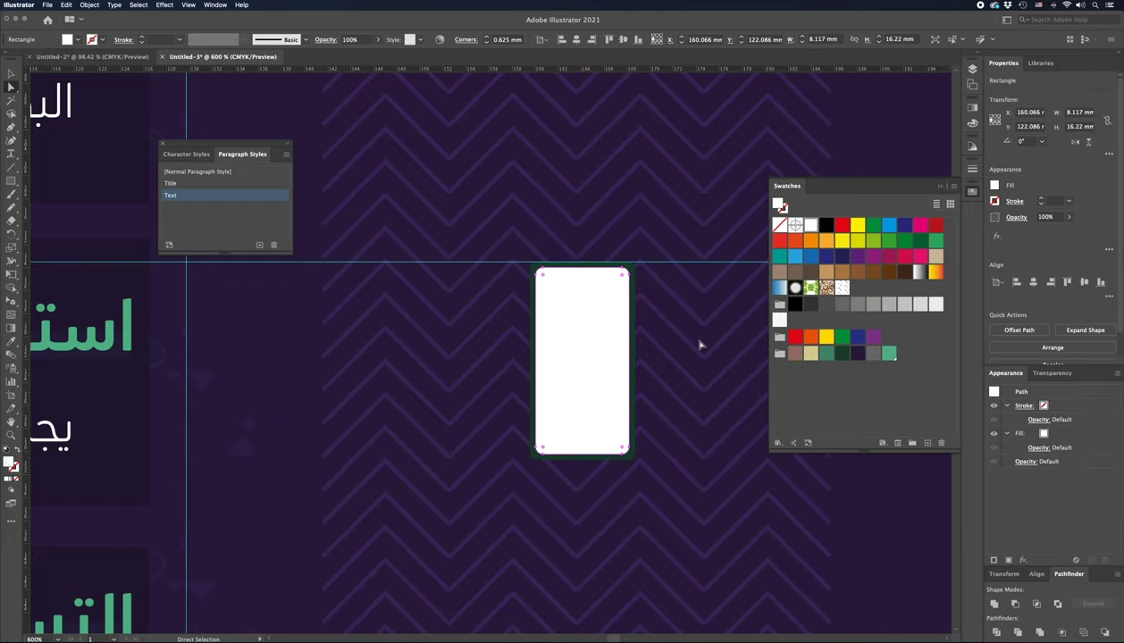
Step: Cut a top notch into the white screen using a small dark green rectangle and Shape Builder
{"action": "key", "text": "m"}
{"action": "key", "text": "ctrl+plus"}
{"action": "key", "text": "ctrl+plus"}
{"action": "key", "text": "ctrl+plus"}
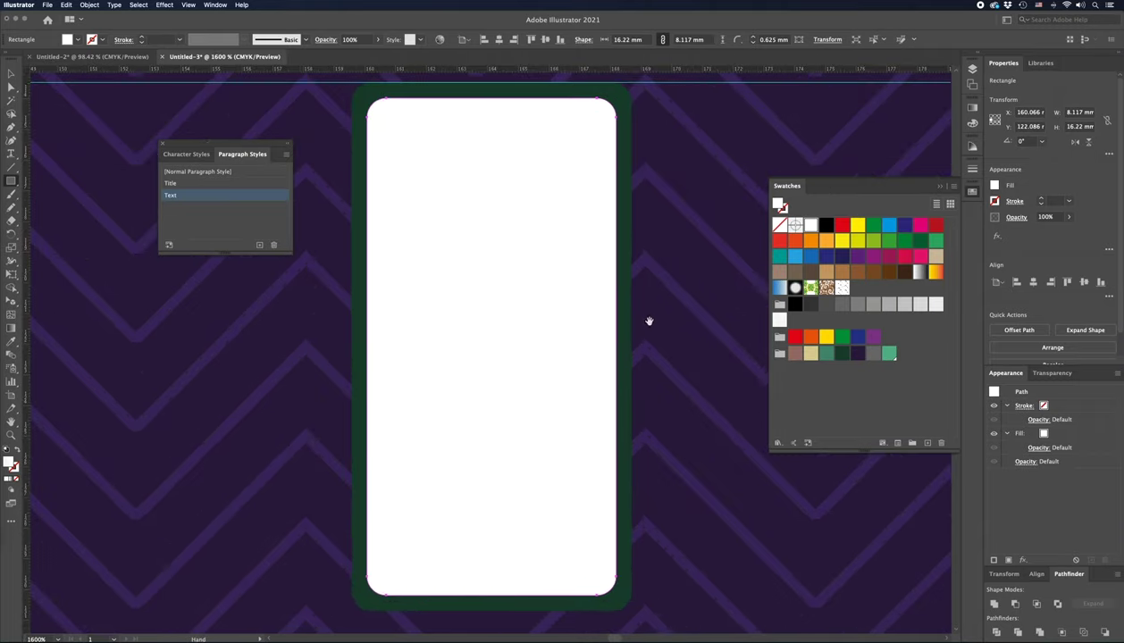
{"action": "scroll", "coordinate": [648, 321], "scroll_direction": "up", "scroll_amount": 2}
{"action": "scroll", "coordinate": [649, 321], "scroll_direction": "left", "scroll_amount": 2}
{"action": "left_click_drag", "start_coordinate": [462, 116], "coordinate": [586, 141]}
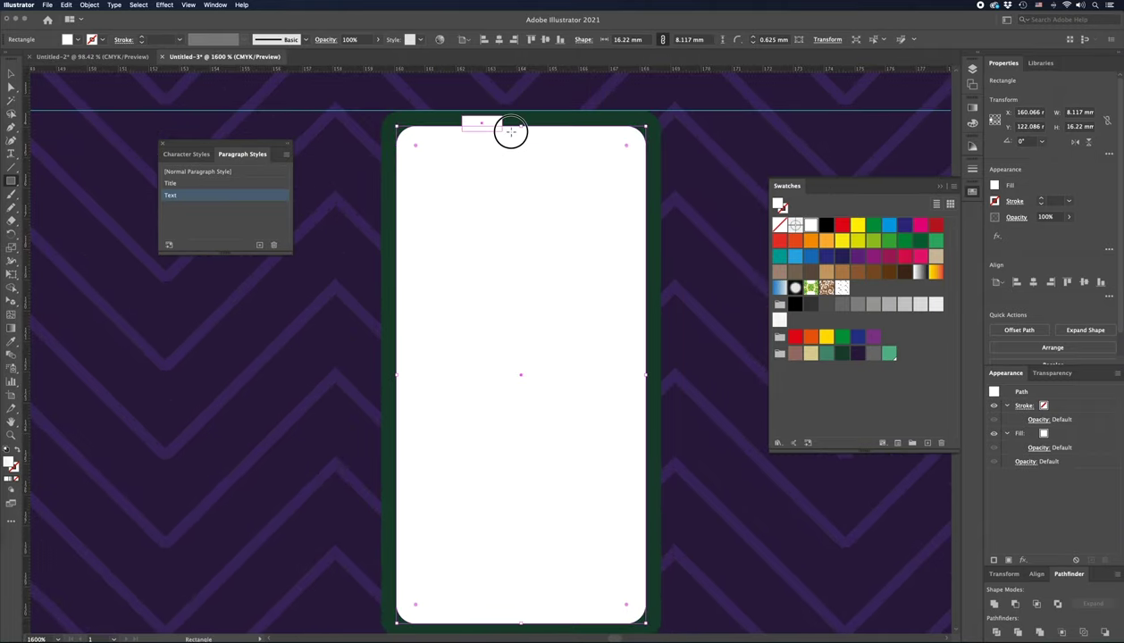
{"action": "key", "text": "i"}
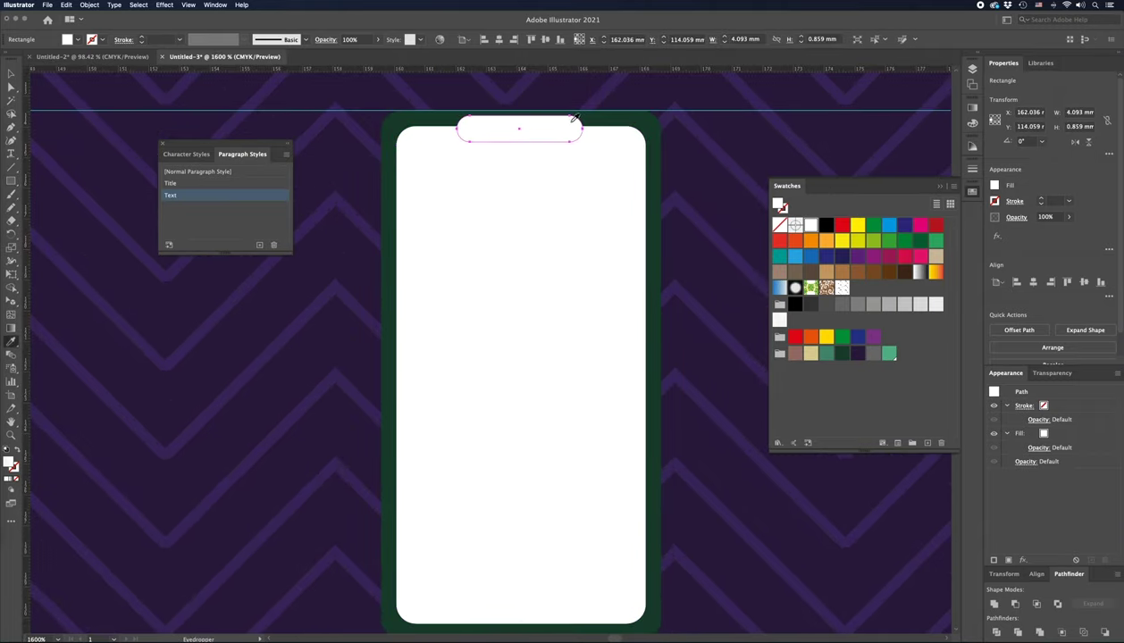
{"action": "left_click", "coordinate": [579, 116]}
{"action": "key", "text": "a"}
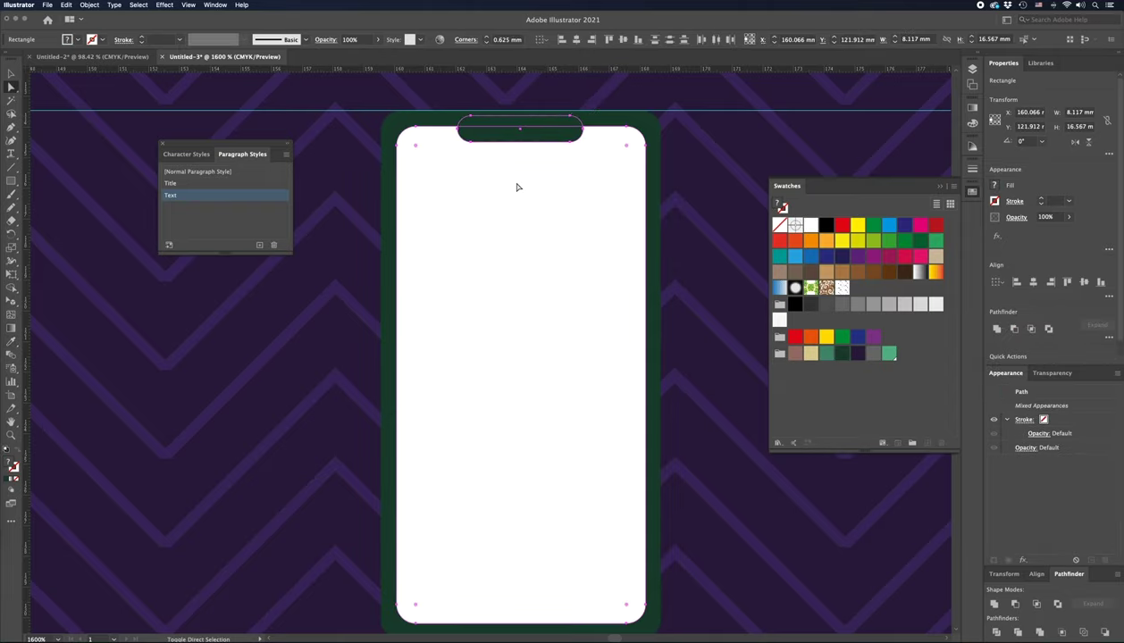
{"action": "key", "text": "shift+m"}
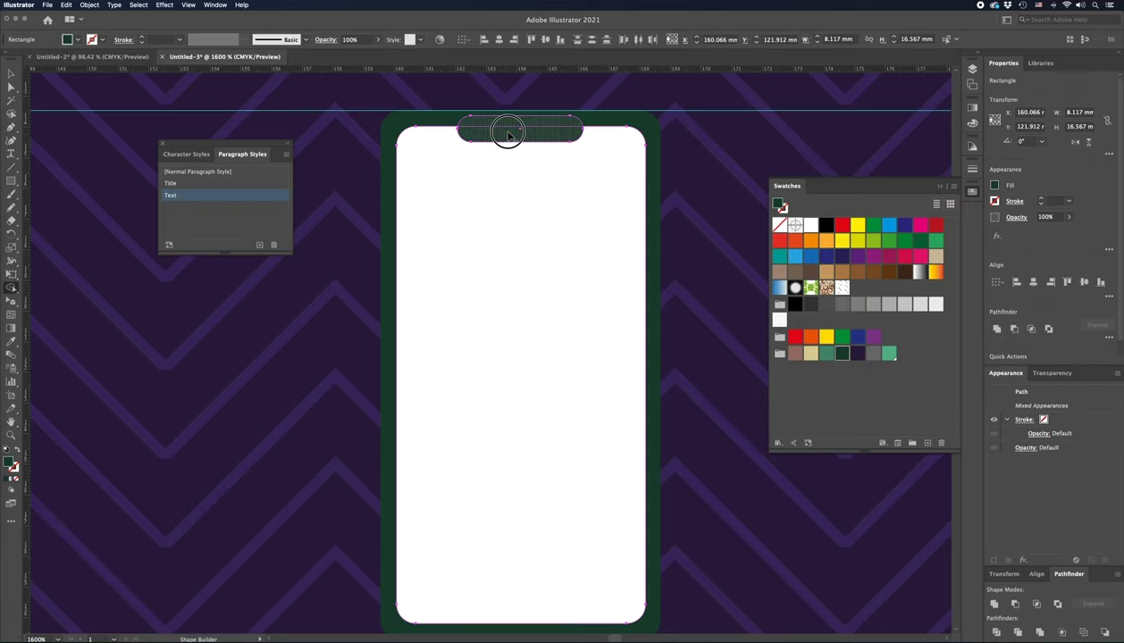
{"action": "left_click", "coordinate": [508, 132], "text": "alt"}
Step: Add a tiny dark green camera dot inside the notch
{"action": "key", "text": "v"}
{"action": "left_click", "coordinate": [557, 94]}
{"action": "key", "text": "l"}
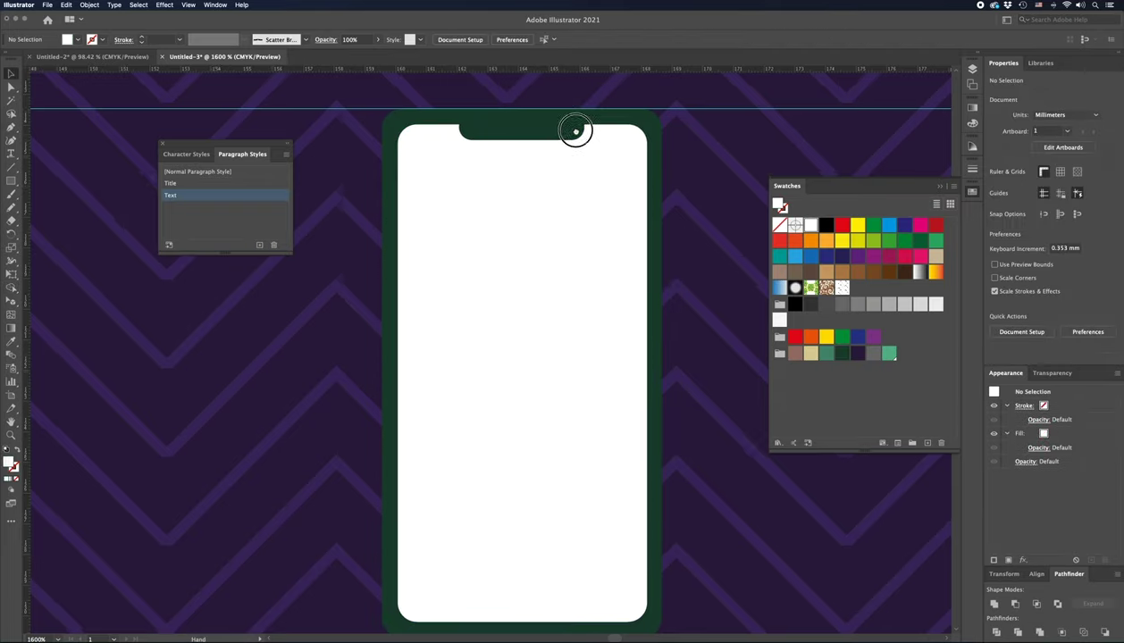
{"action": "left_click_drag", "start_coordinate": [570, 113], "coordinate": [576, 120]}
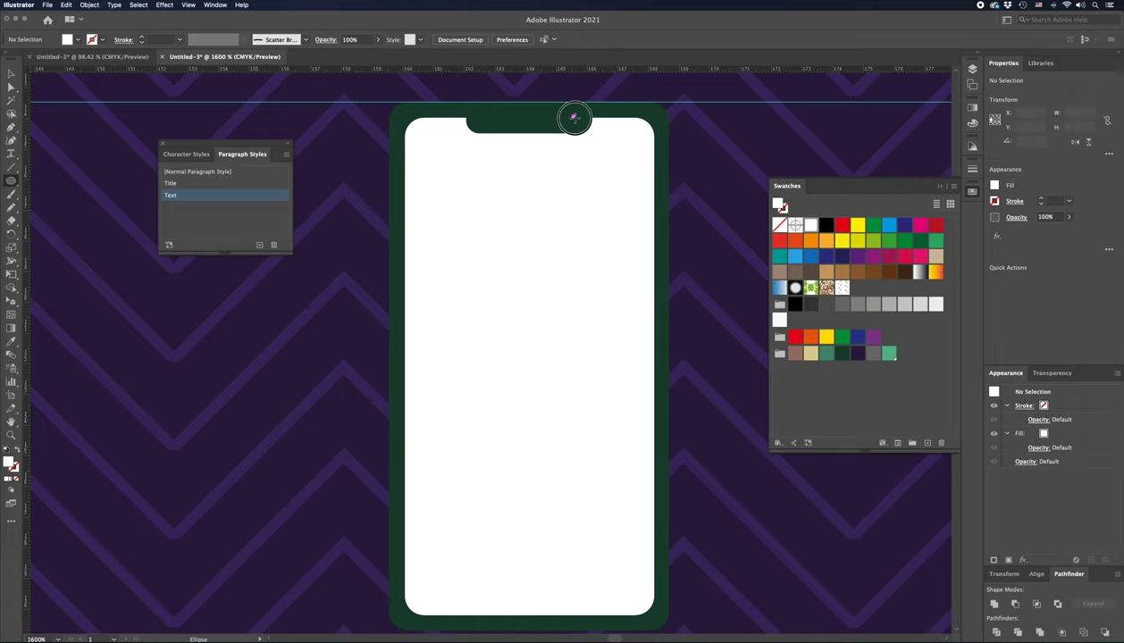
{"action": "key", "text": "i"}
{"action": "left_click", "coordinate": [639, 130]}
{"action": "double_click", "coordinate": [7, 461]}
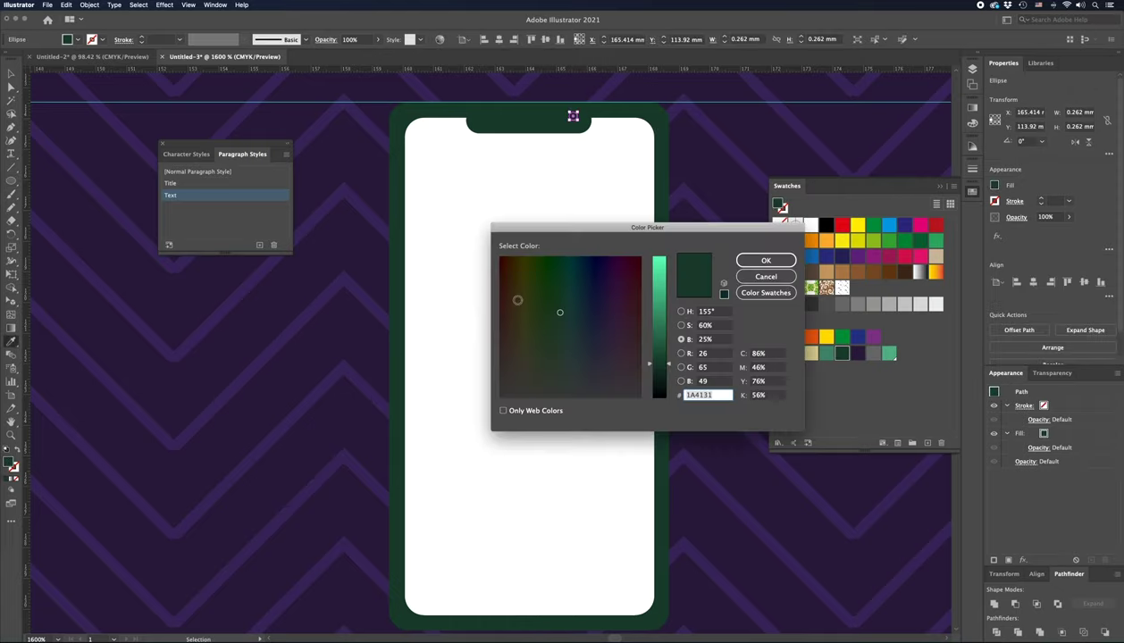
{"action": "key", "text": "Return"}
Step: Add a thin pill-shaped speaker slit inside the notch
{"action": "key", "text": "m"}
{"action": "left_click_drag", "start_coordinate": [571, 116], "coordinate": [477, 119]}
{"action": "key", "text": "a"}
{"action": "scroll", "coordinate": [477, 120], "scroll_direction": "up", "scroll_amount": 5}
{"action": "key", "text": "v"}
{"action": "left_click_drag", "start_coordinate": [206, 402], "coordinate": [251, 407]}
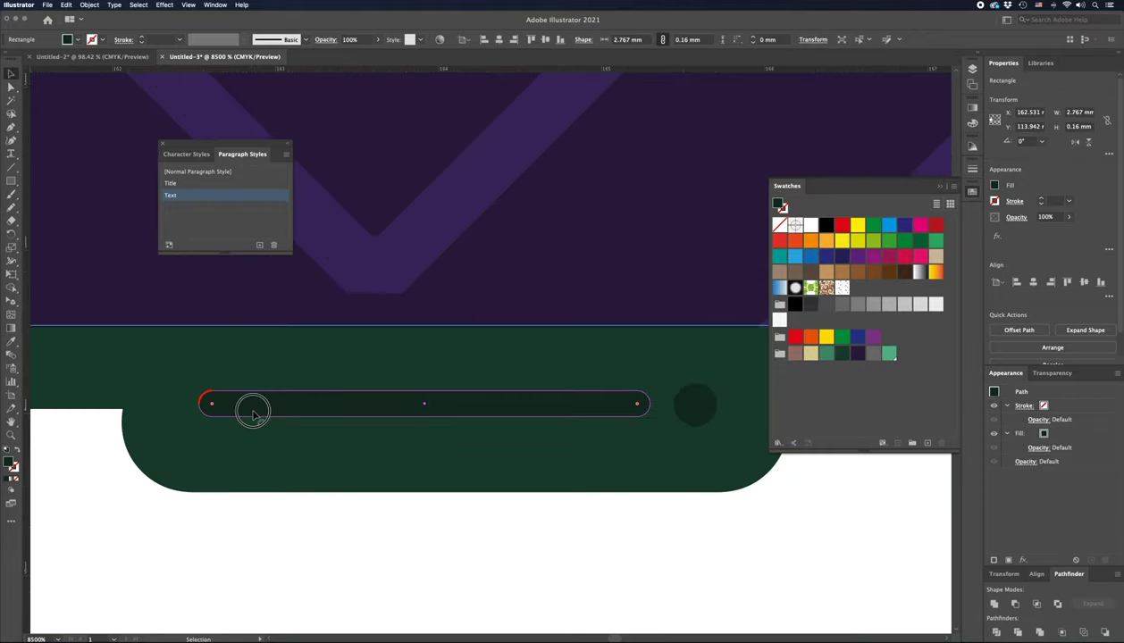
{"action": "scroll", "coordinate": [435, 411], "scroll_direction": "down", "scroll_amount": 5}
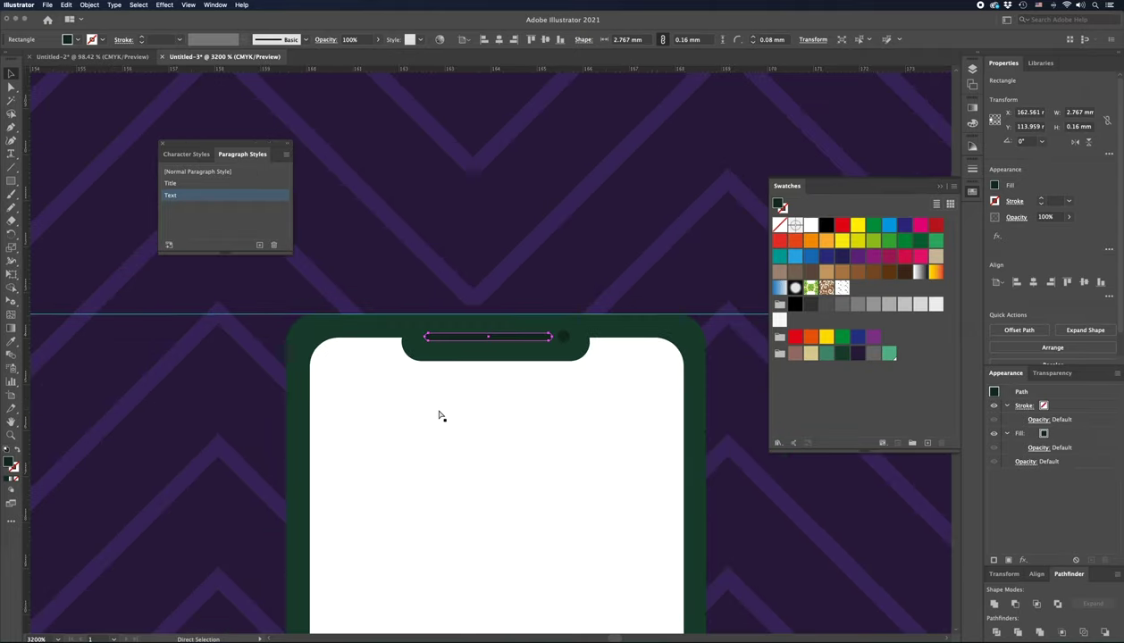
{"action": "scroll", "coordinate": [438, 409], "scroll_direction": "down", "scroll_amount": 5}
{"action": "scroll", "coordinate": [505, 311], "scroll_direction": "up", "scroll_amount": 2}
{"action": "scroll", "coordinate": [505, 312], "scroll_direction": "up", "scroll_amount": 2}
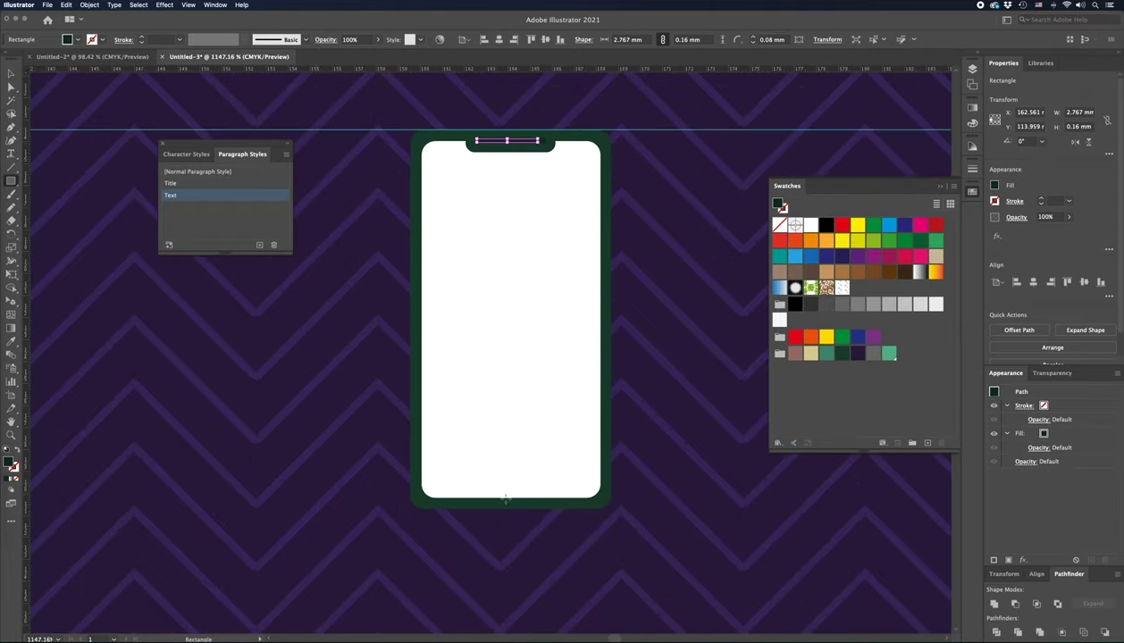
Step: Draw a bar near the phone's bottom edge
{"action": "left_click_drag", "start_coordinate": [481, 501], "coordinate": [555, 485]}
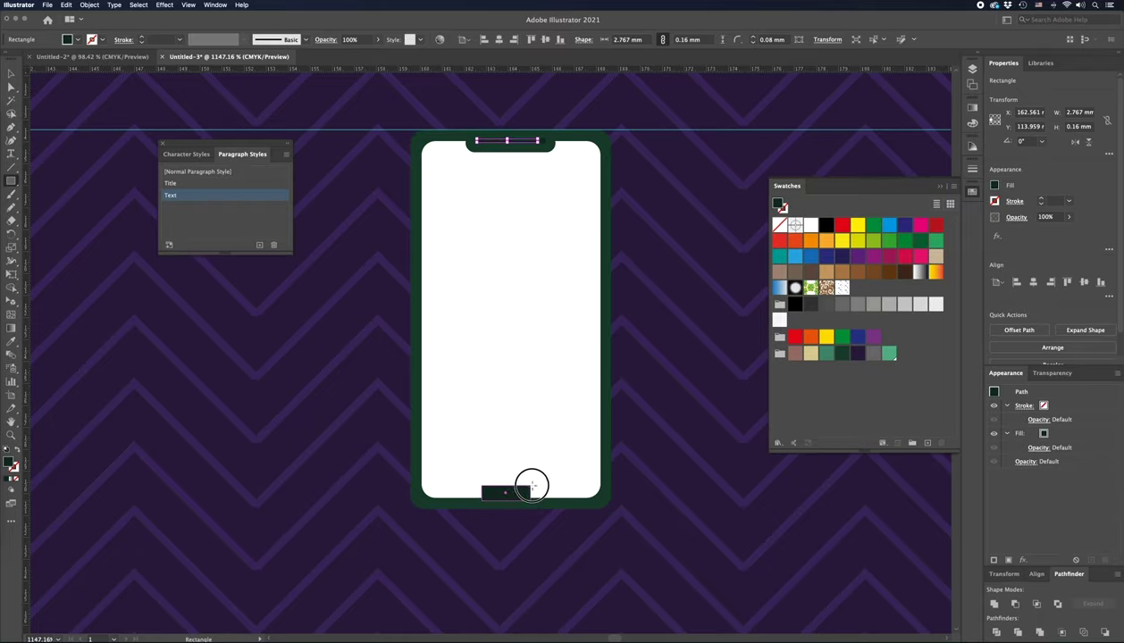
{"action": "key", "text": "z"}
{"action": "mouse_move", "coordinate": [467, 472]}
{"action": "left_mouse_down"}
{"action": "mouse_move", "coordinate": [568, 511]}
{"action": "mouse_move", "coordinate": [548, 501]}
{"action": "left_mouse_up"}
{"action": "key", "text": "v"}
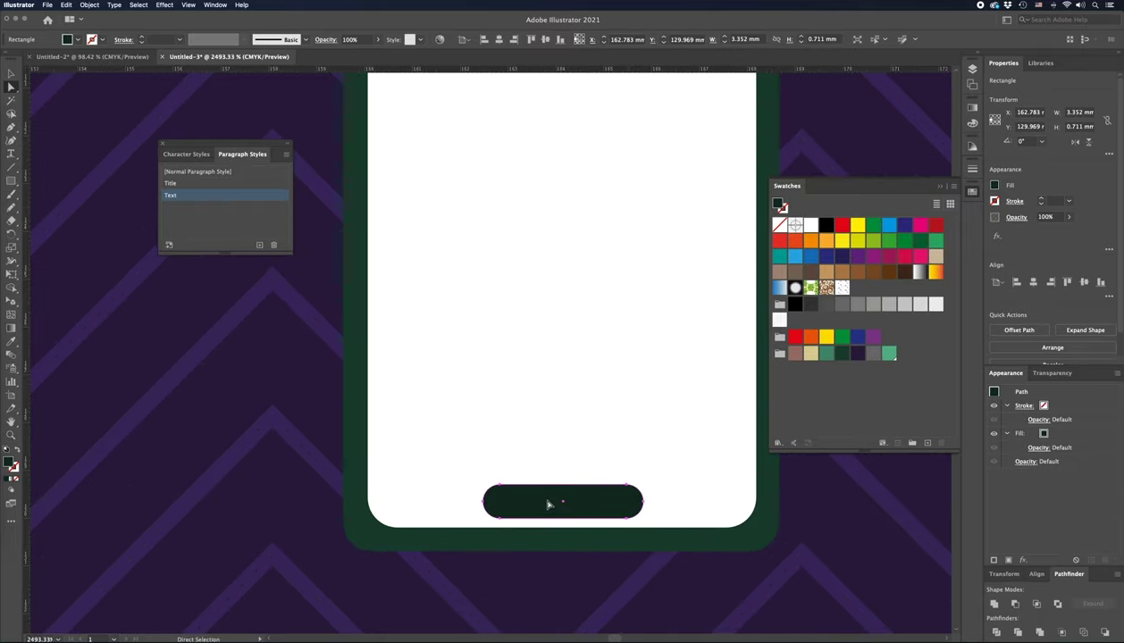
{"action": "scroll", "coordinate": [547, 390], "scroll_direction": "down", "scroll_amount": 5}
{"action": "left_click", "coordinate": [584, 376]}
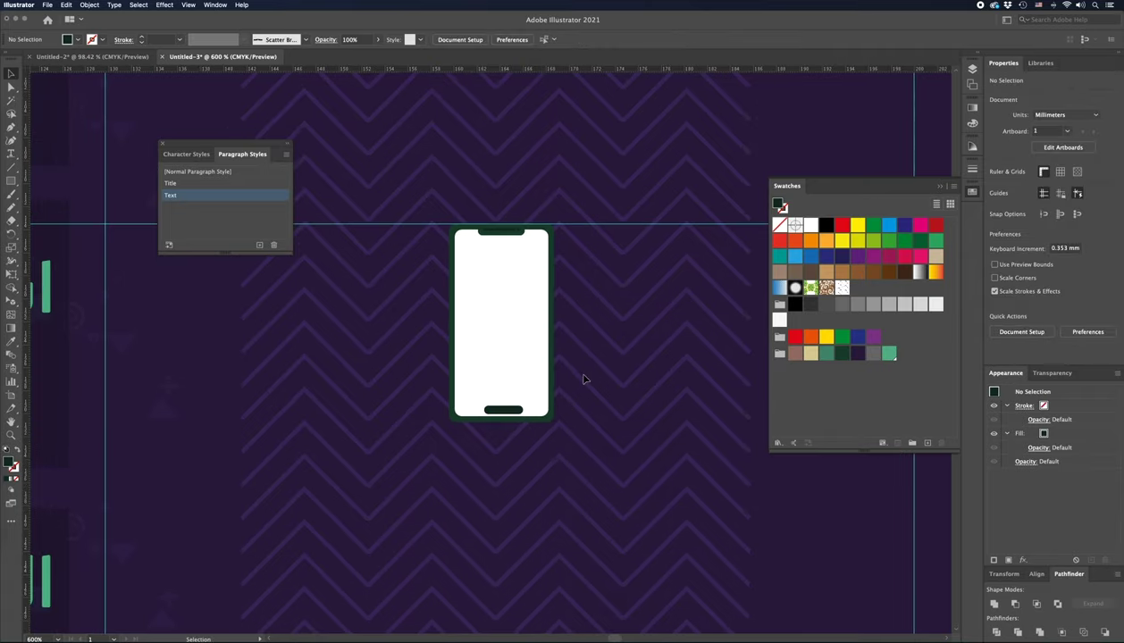
Step: Draw a rounded rectangle overlapping the phone's right side
{"action": "key", "text": "m"}
{"action": "left_click_drag", "start_coordinate": [512, 277], "coordinate": [610, 339]}
{"action": "key", "text": "a"}
{"action": "scroll", "coordinate": [617, 346], "scroll_direction": "up", "scroll_amount": 3}
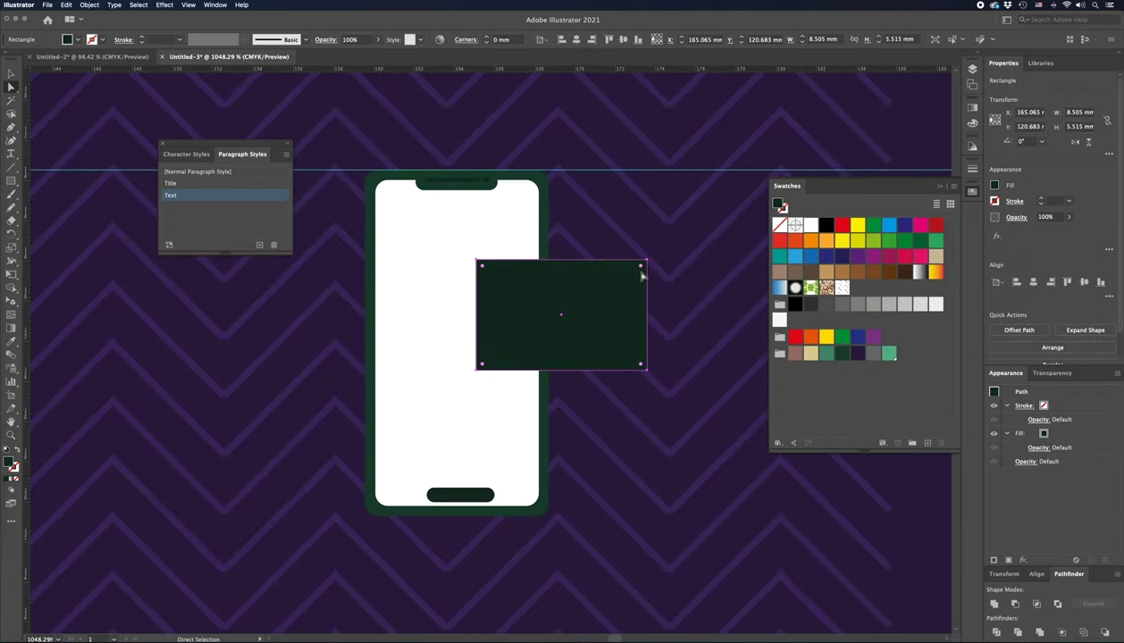
{"action": "left_click_drag", "start_coordinate": [641, 269], "coordinate": [609, 314]}
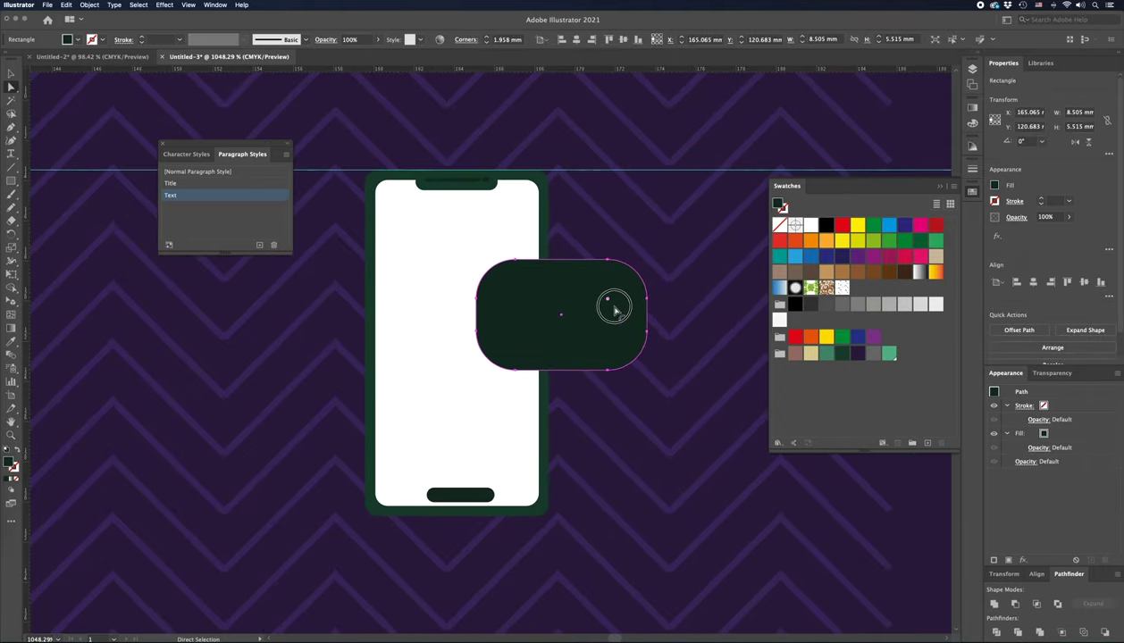
{"action": "left_click_drag", "start_coordinate": [610, 314], "coordinate": [612, 293]}
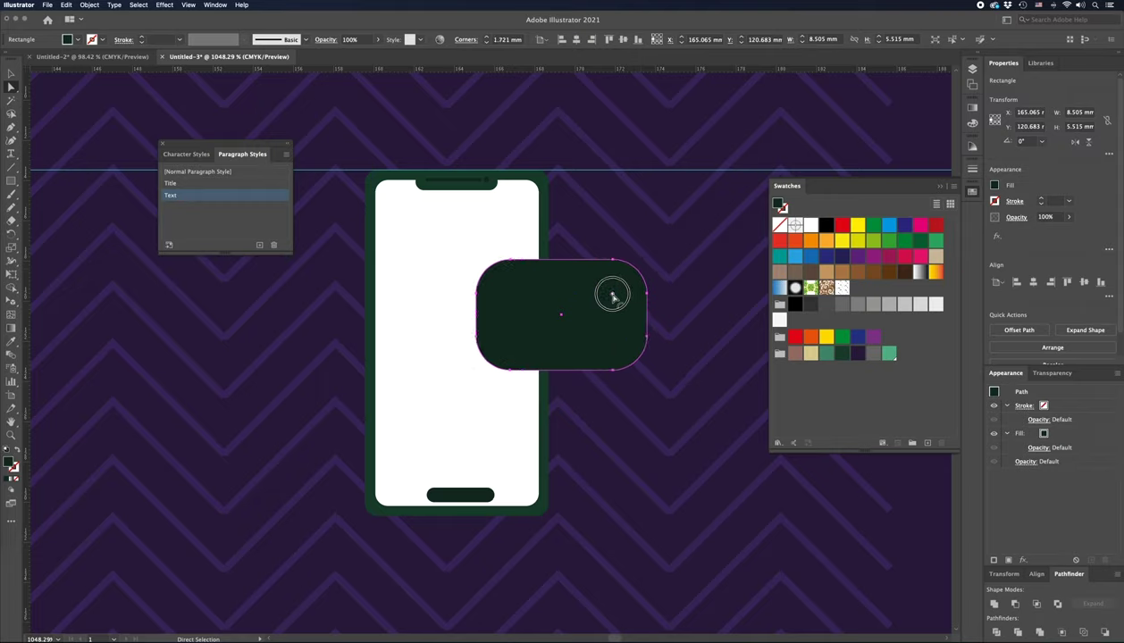
{"action": "left_click", "coordinate": [663, 309]}
Step: Draw a triangular bubble tail below the rectangle and round its bottom corner
{"action": "key", "text": "p"}
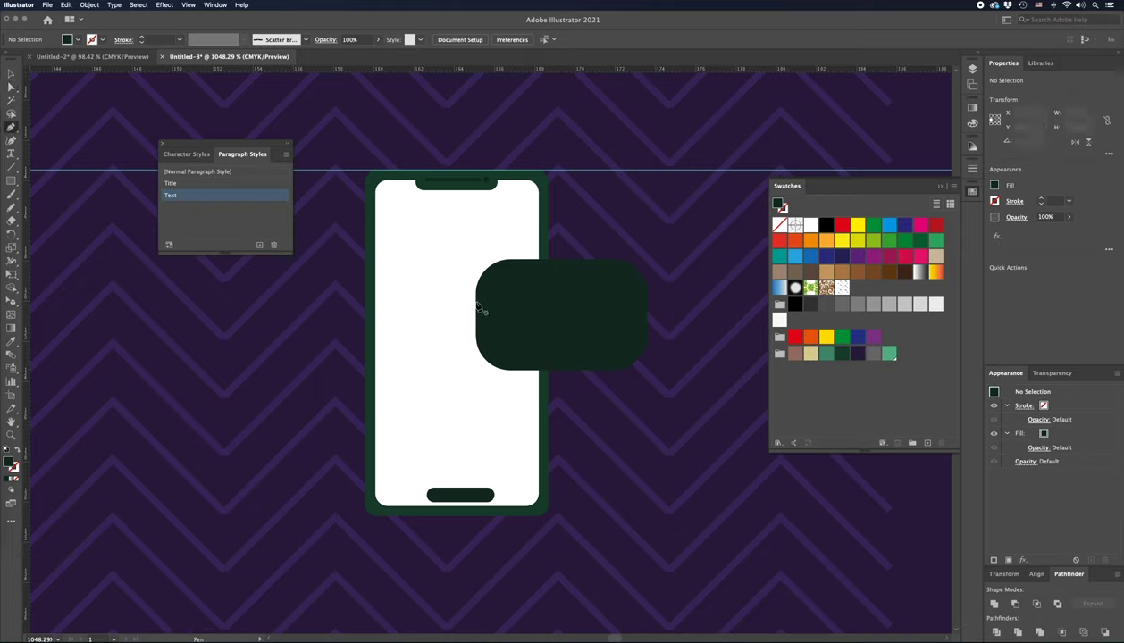
{"action": "left_click", "coordinate": [476, 303]}
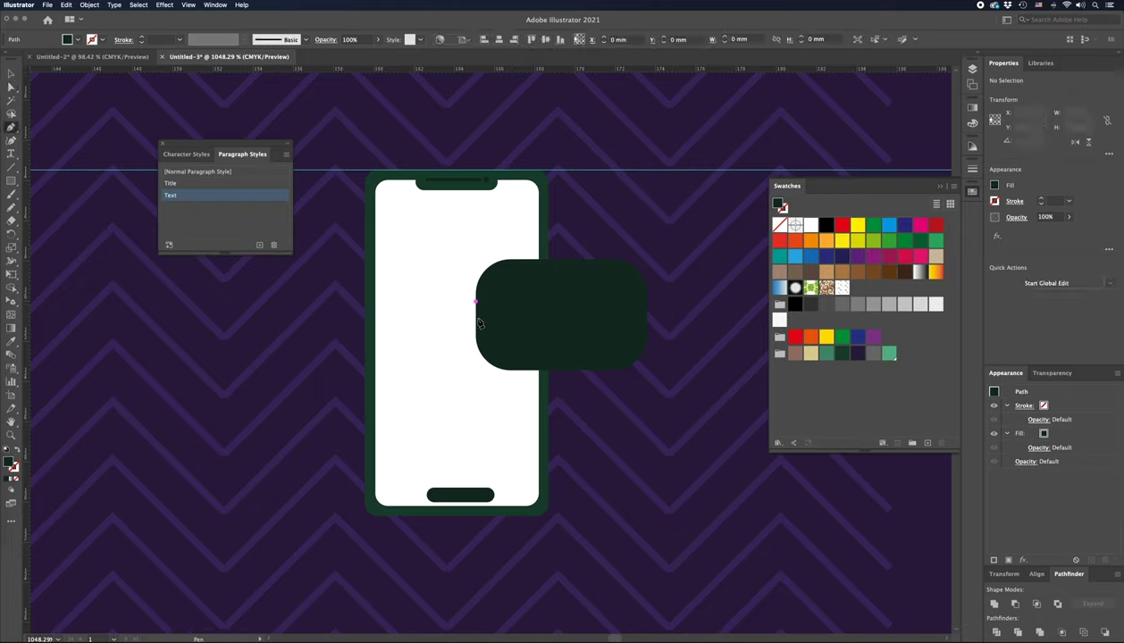
{"action": "left_click", "coordinate": [476, 412]}
{"action": "left_click", "coordinate": [490, 412]}
{"action": "left_click", "coordinate": [541, 367]}
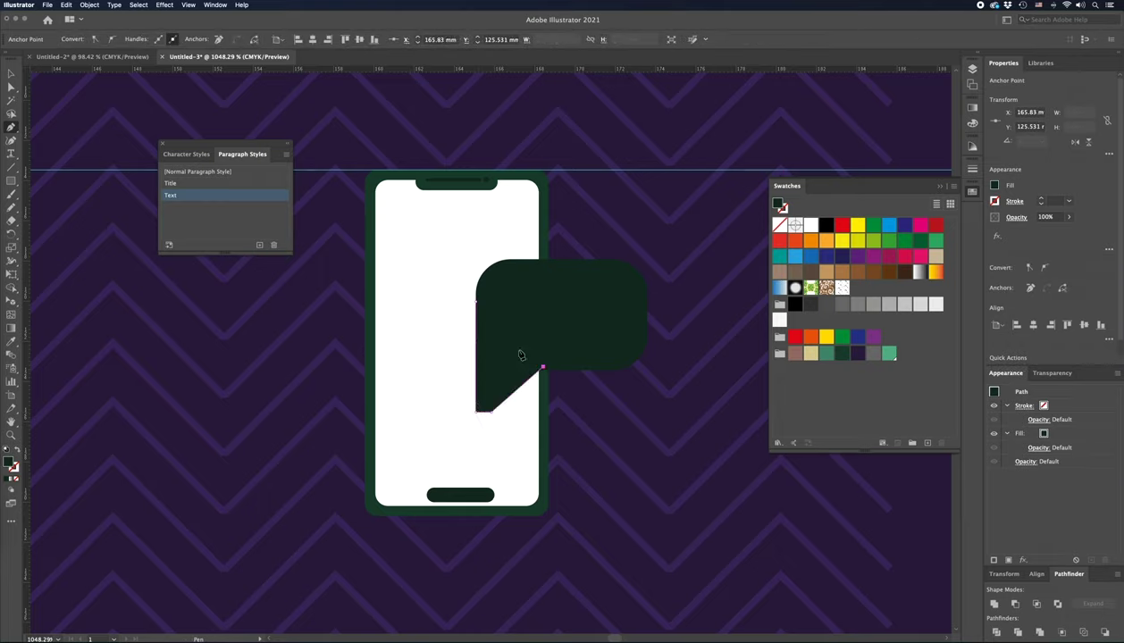
{"action": "left_click", "coordinate": [478, 308]}
{"action": "key", "text": "a"}
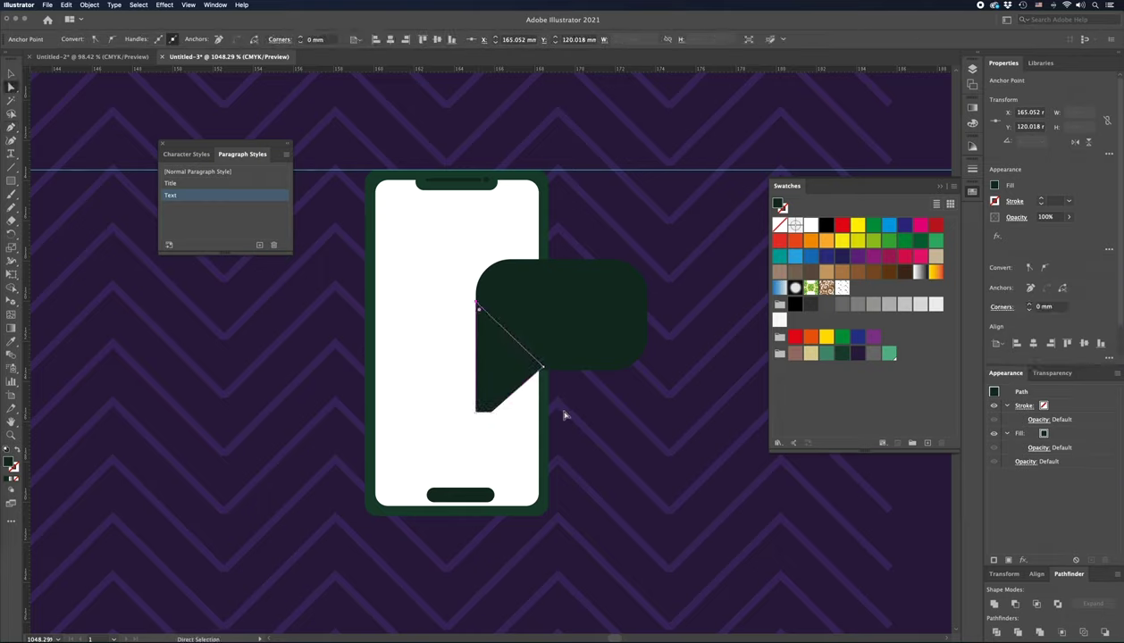
{"action": "left_click", "coordinate": [480, 413]}
{"action": "left_click_drag", "start_coordinate": [487, 407], "coordinate": [501, 382]}
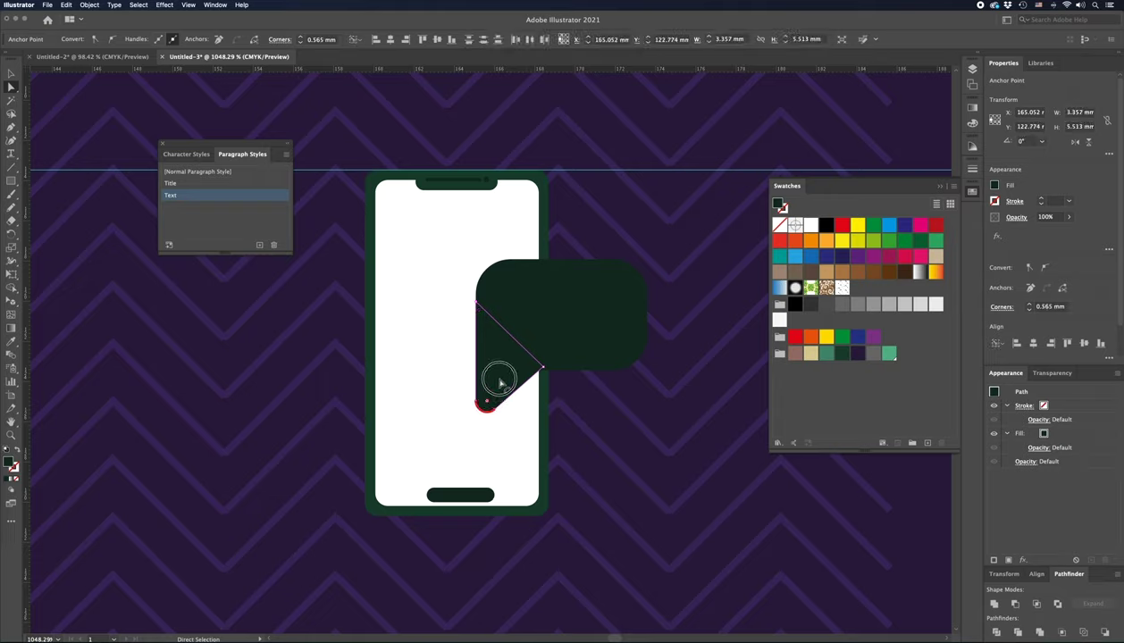
{"action": "left_click", "coordinate": [582, 425]}
Step: Merge the tail and rectangle into one speech bubble filled mid-green
{"action": "left_click", "coordinate": [562, 304]}
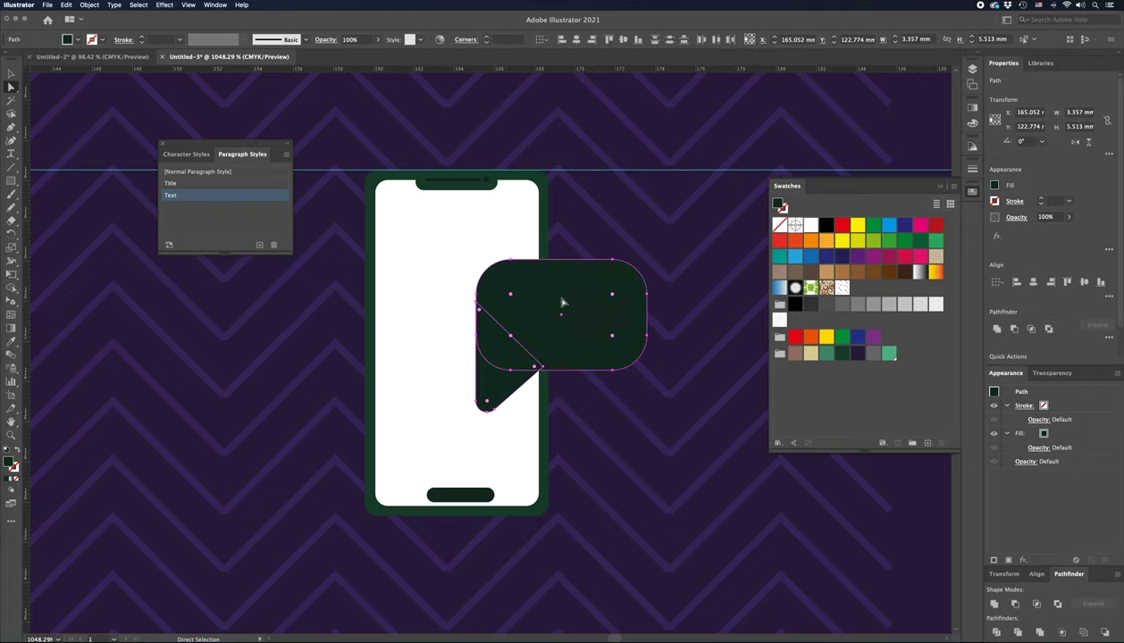
{"action": "key", "text": "shift+m"}
{"action": "mouse_move", "coordinate": [490, 384]}
{"action": "left_mouse_down"}
{"action": "mouse_move", "coordinate": [527, 321]}
{"action": "mouse_move", "coordinate": [568, 307]}
{"action": "left_mouse_up"}
{"action": "key", "text": "v"}
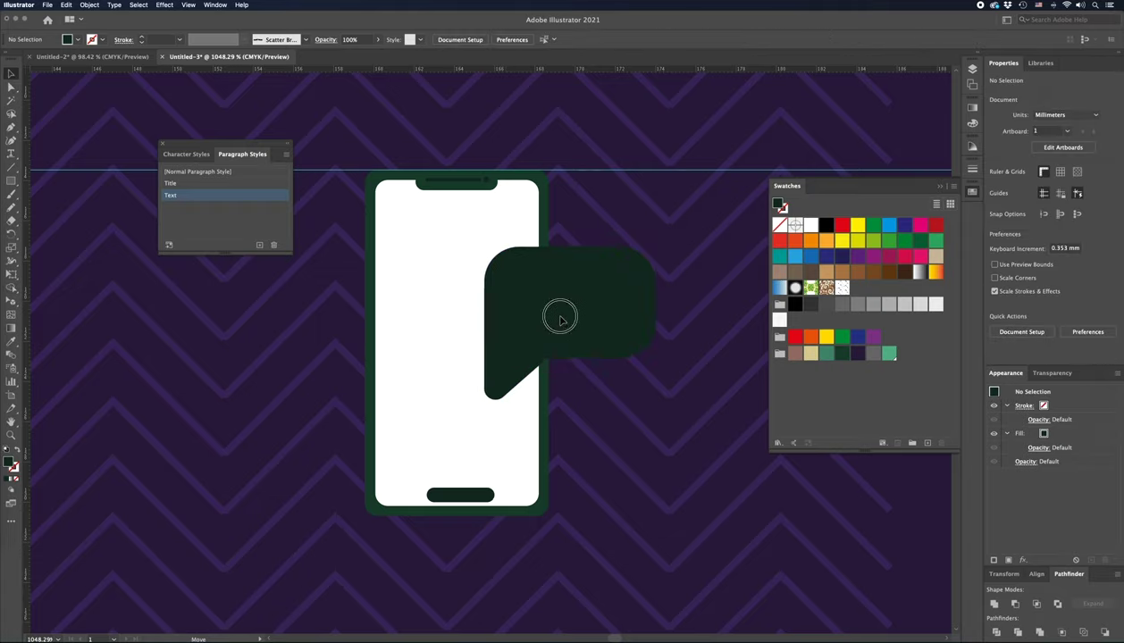
{"action": "left_click", "coordinate": [810, 353]}
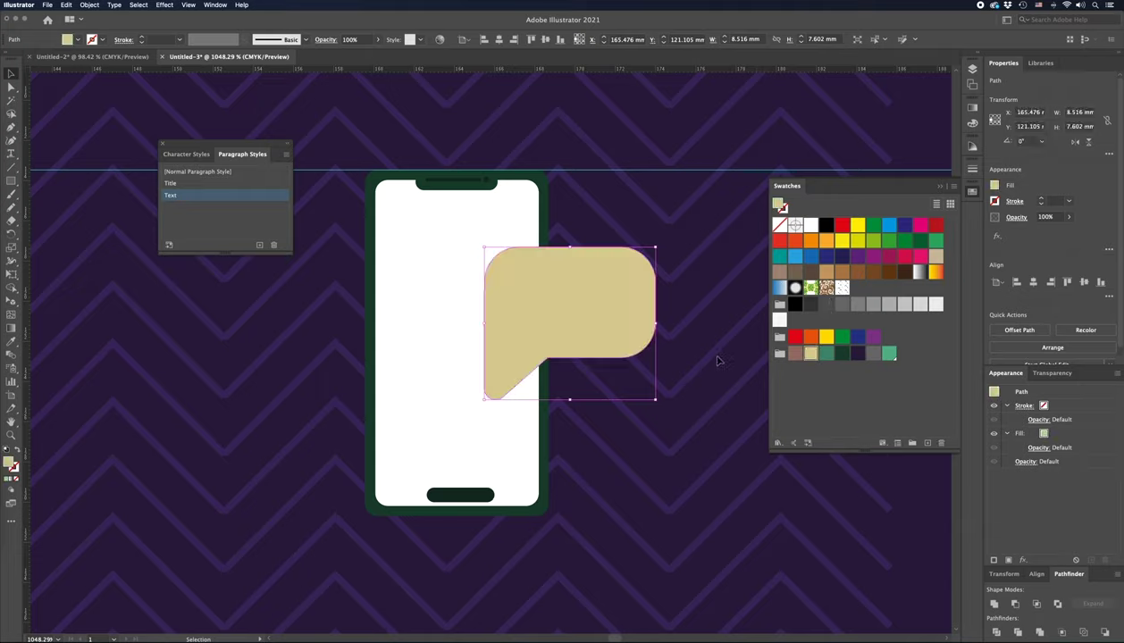
{"action": "left_click", "coordinate": [826, 353]}
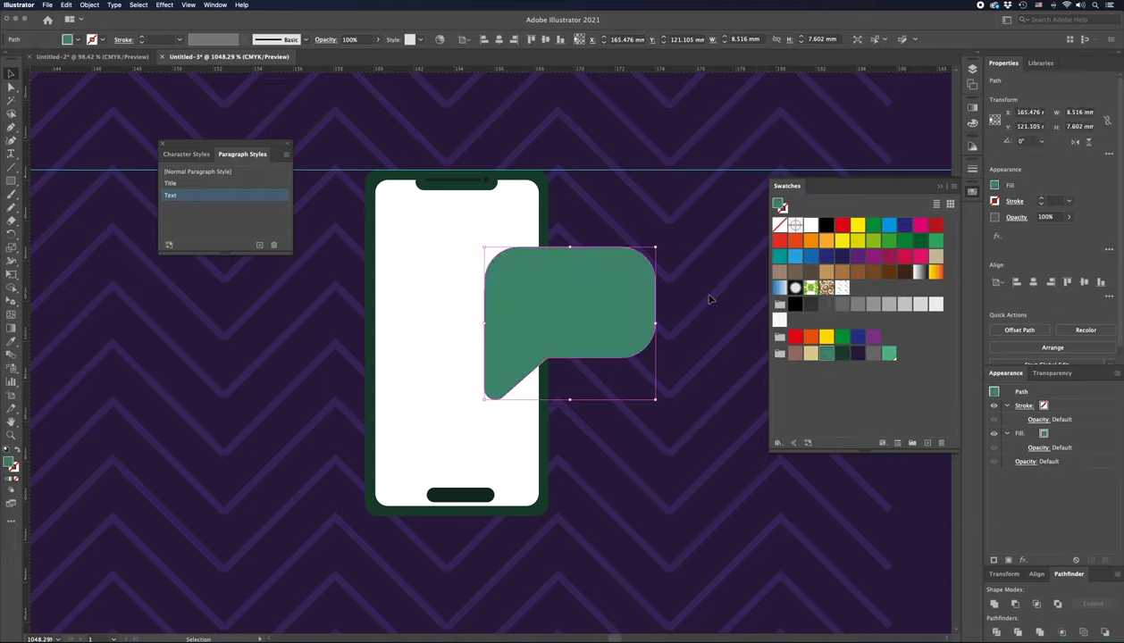
{"action": "left_click", "coordinate": [688, 333]}
Step: Add 'SMS' text in dark purple, scaled to fit inside the green bubble
{"action": "key", "text": "t"}
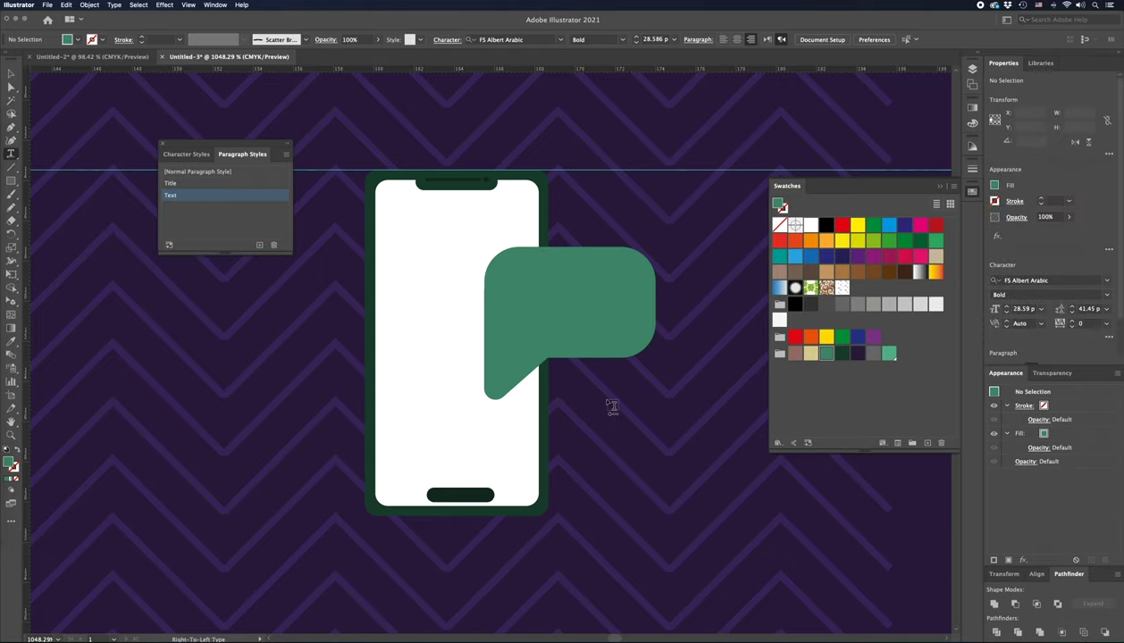
{"action": "left_click", "coordinate": [607, 402]}
{"action": "type", "text": "SMS"}
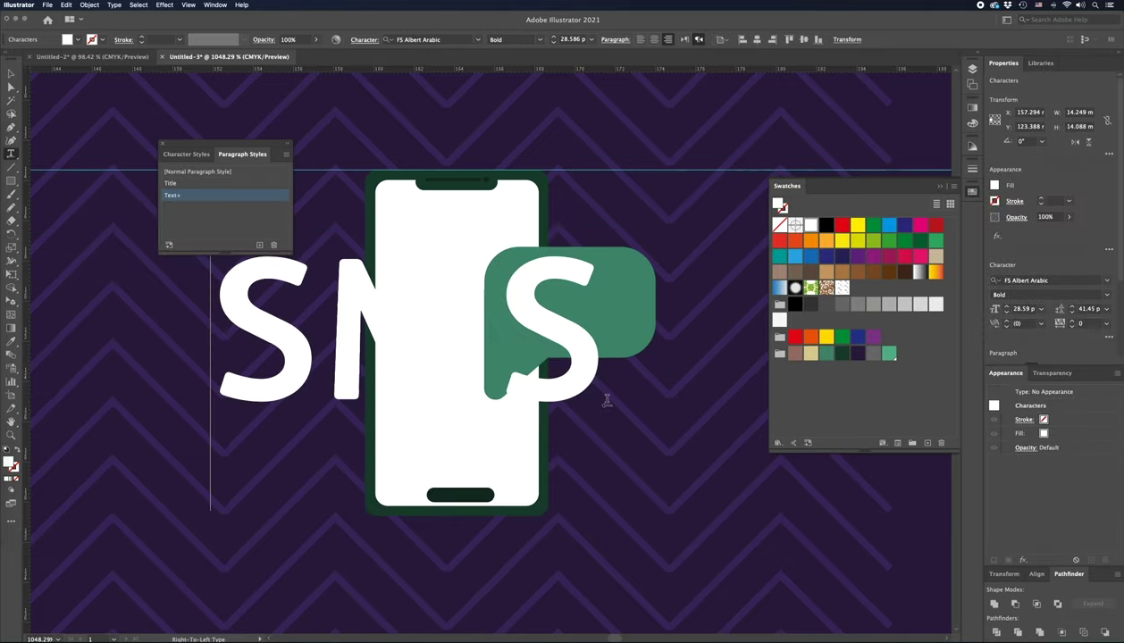
{"action": "key", "text": "Escape"}
{"action": "left_click", "coordinate": [858, 355]}
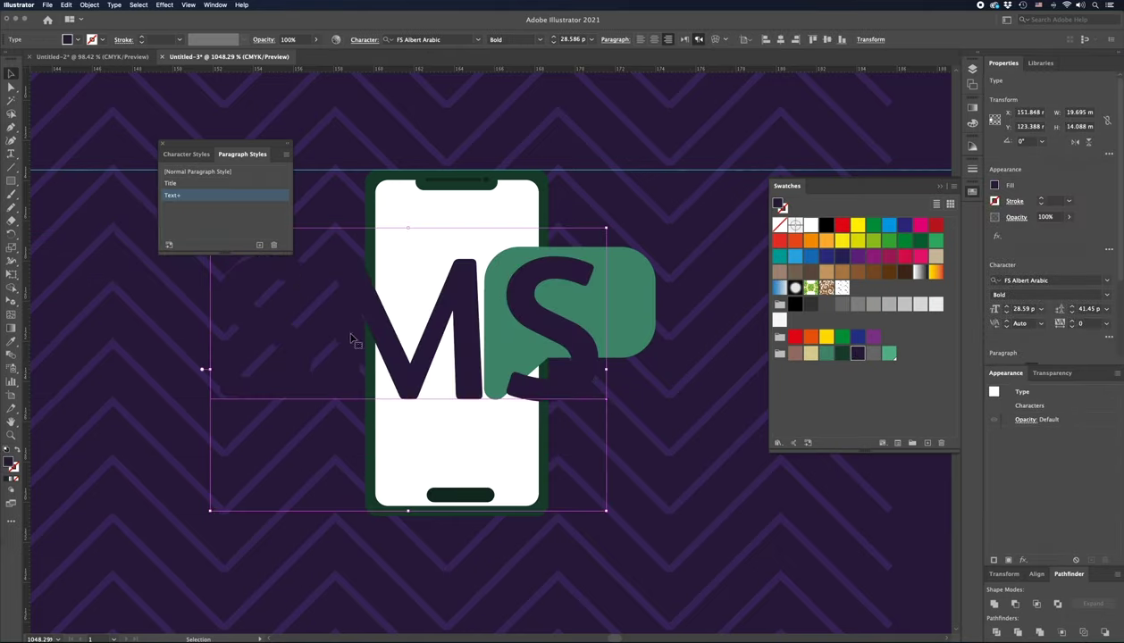
{"action": "left_click_drag", "start_coordinate": [209, 370], "coordinate": [505, 284]}
Step: Draw two message bars, long and short, below SMS and fill them light green
{"action": "key", "text": "m"}
{"action": "left_click_drag", "start_coordinate": [532, 310], "coordinate": [643, 321]}
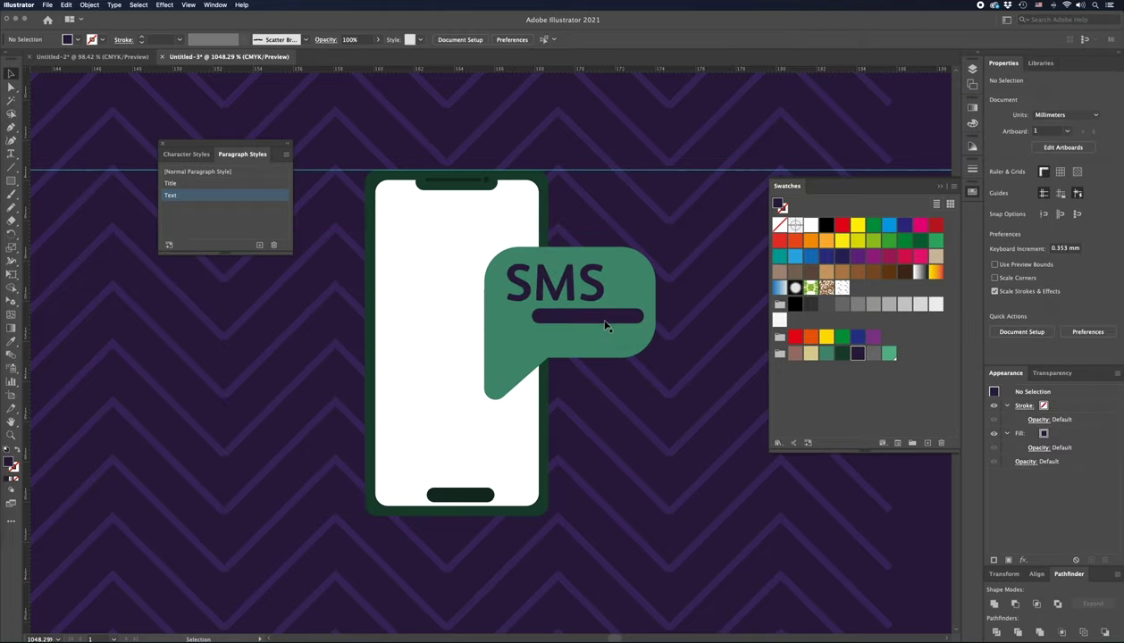
{"action": "mouse_move", "coordinate": [532, 332]}
{"action": "left_mouse_down"}
{"action": "mouse_move", "coordinate": [641, 344]}
{"action": "mouse_move", "coordinate": [605, 340]}
{"action": "left_mouse_up"}
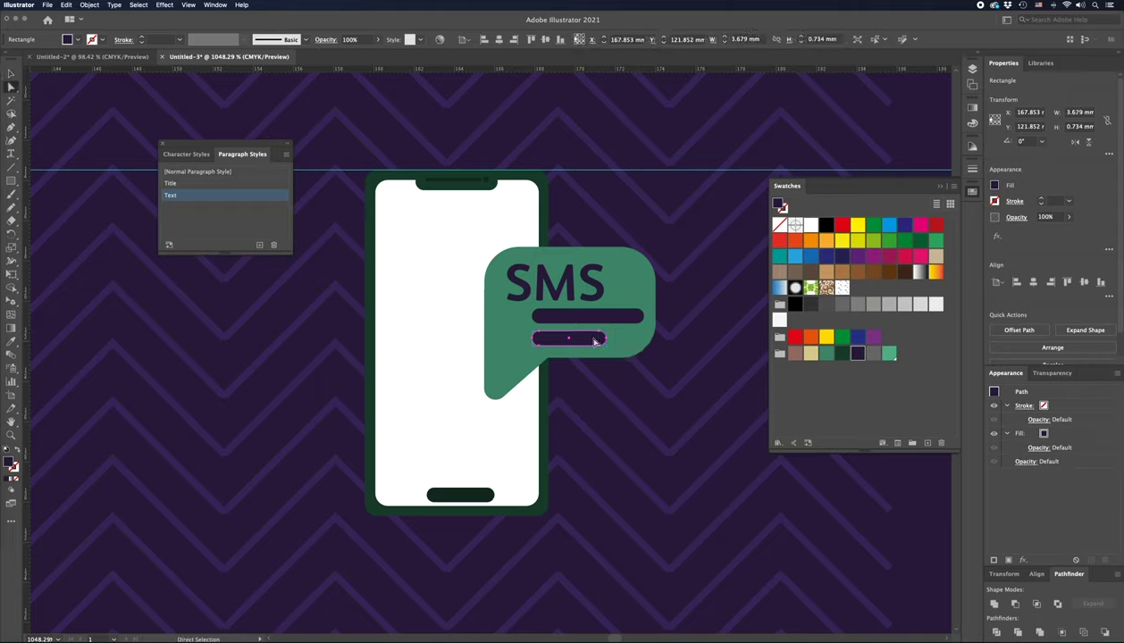
{"action": "key", "text": "a"}
{"action": "left_click", "coordinate": [594, 314], "text": "shift"}
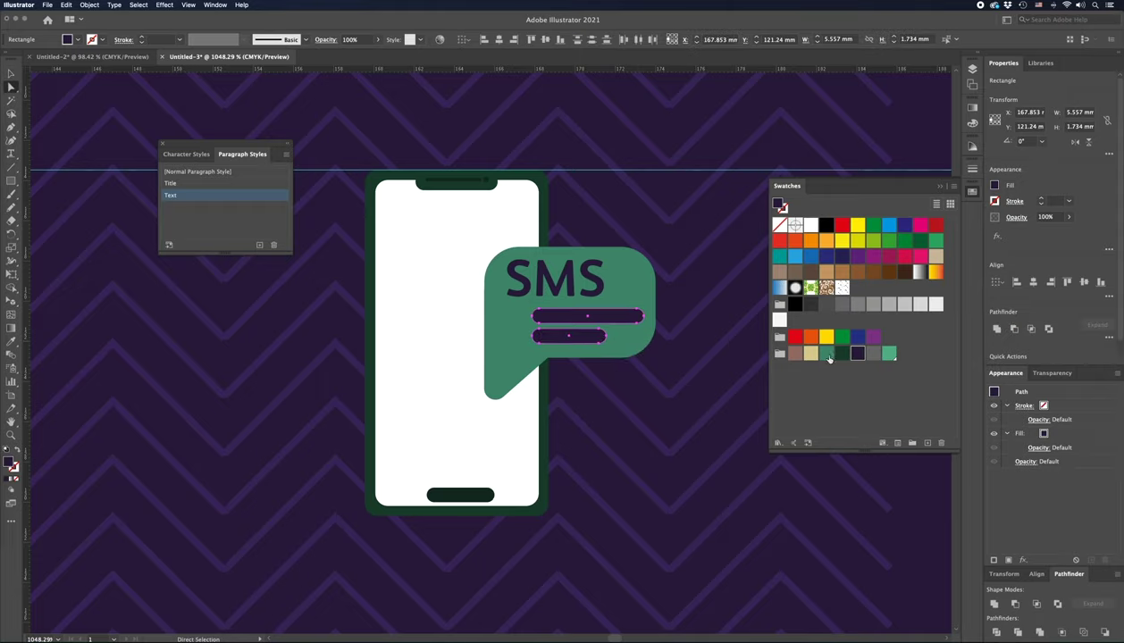
{"action": "left_click", "coordinate": [827, 355]}
{"action": "left_click", "coordinate": [889, 354]}
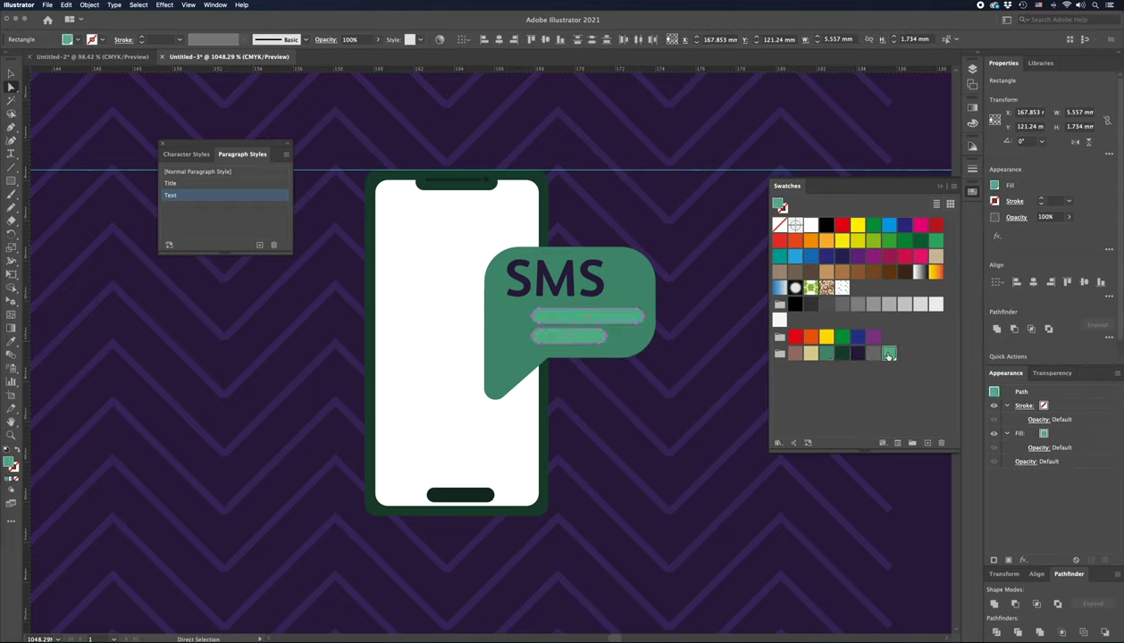
{"action": "key", "text": "ctrl+minus"}
{"action": "key", "text": "ctrl+minus"}
{"action": "key", "text": "ctrl+minus"}
{"action": "key", "text": "ctrl+minus"}
{"action": "key", "text": "v"}
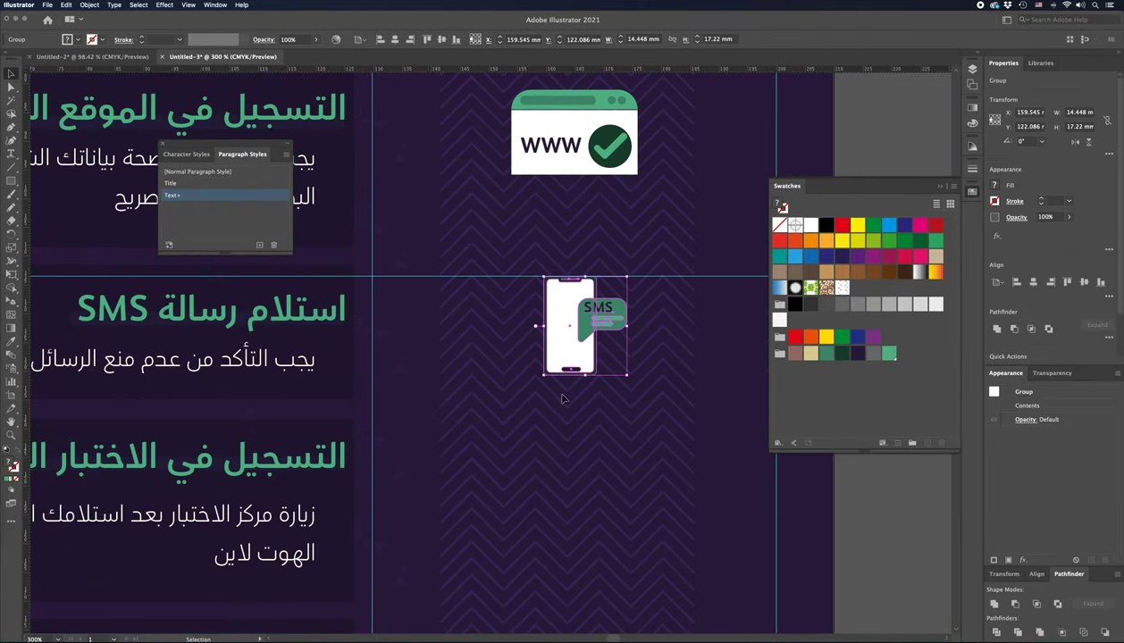
{"action": "left_click", "coordinate": [578, 362]}
{"action": "key", "text": "ctrl+minus"}
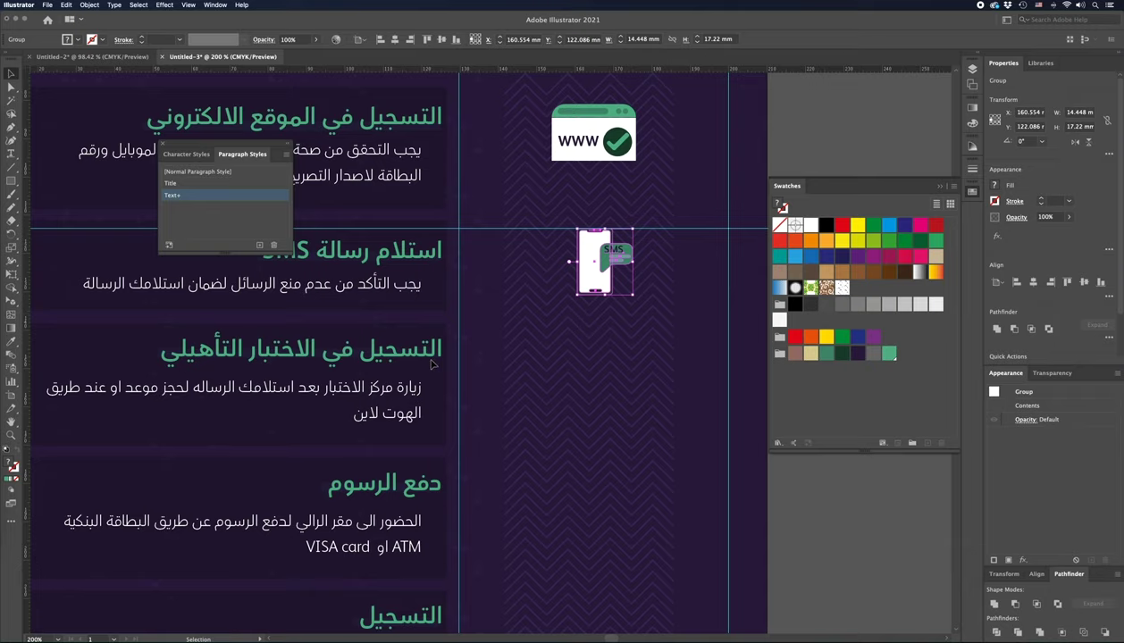
Step: Bring the empty area below the phone into view, undoing an accidental text area
{"action": "key", "text": "ctrl+plus"}
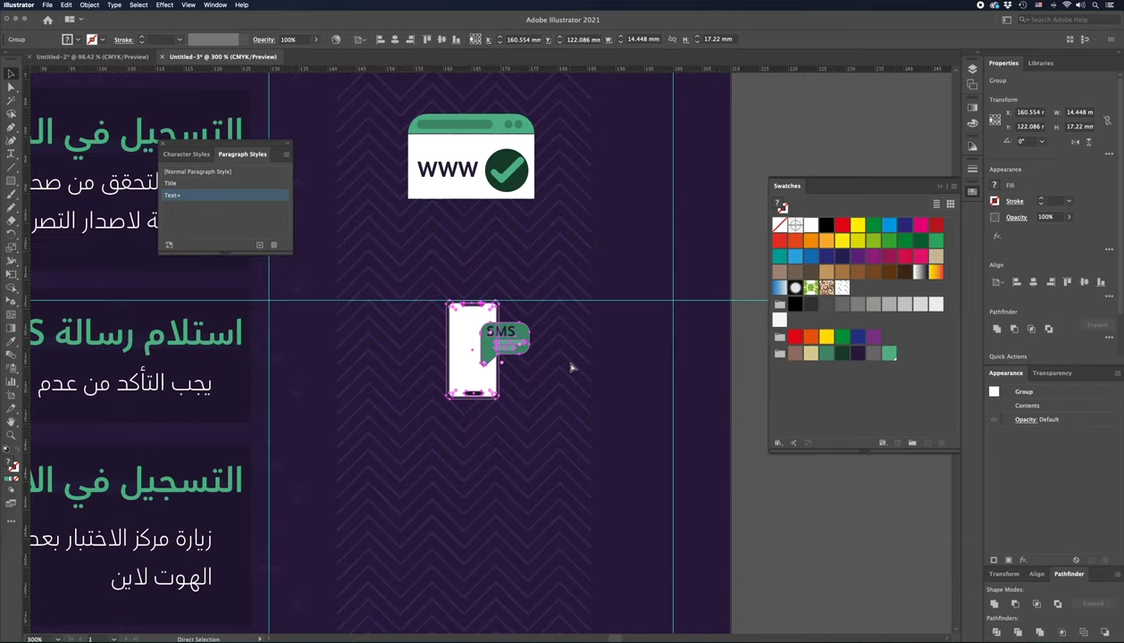
{"action": "key", "text": "ctrl+plus"}
{"action": "left_click_drag", "start_coordinate": [548, 439], "coordinate": [705, 236]}
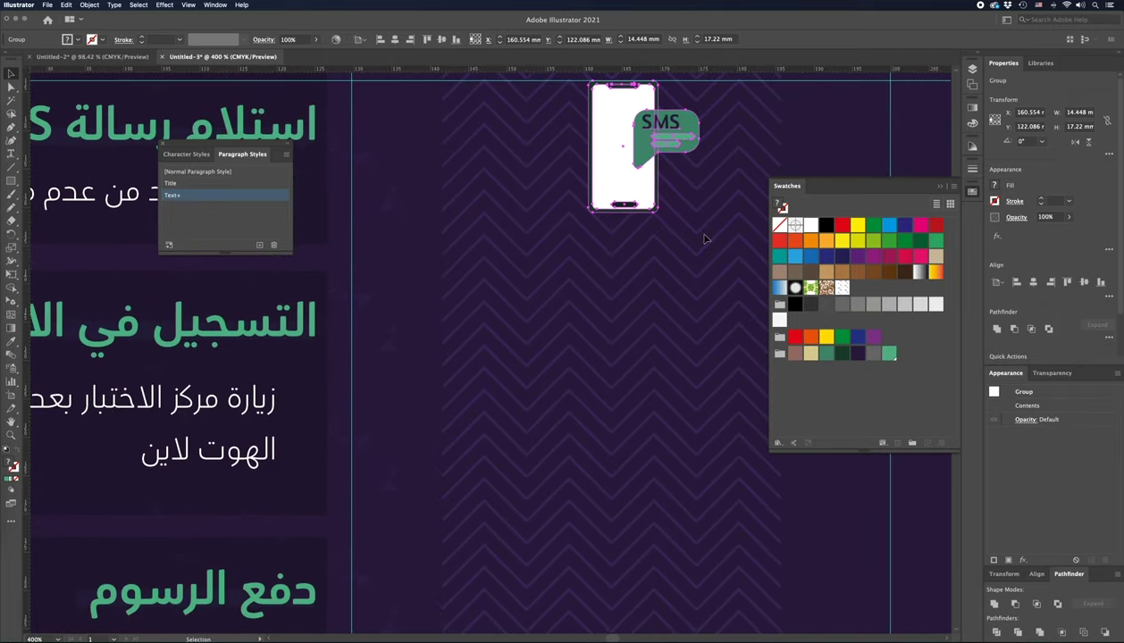
{"action": "key", "text": "t"}
{"action": "left_click_drag", "start_coordinate": [571, 282], "coordinate": [706, 475]}
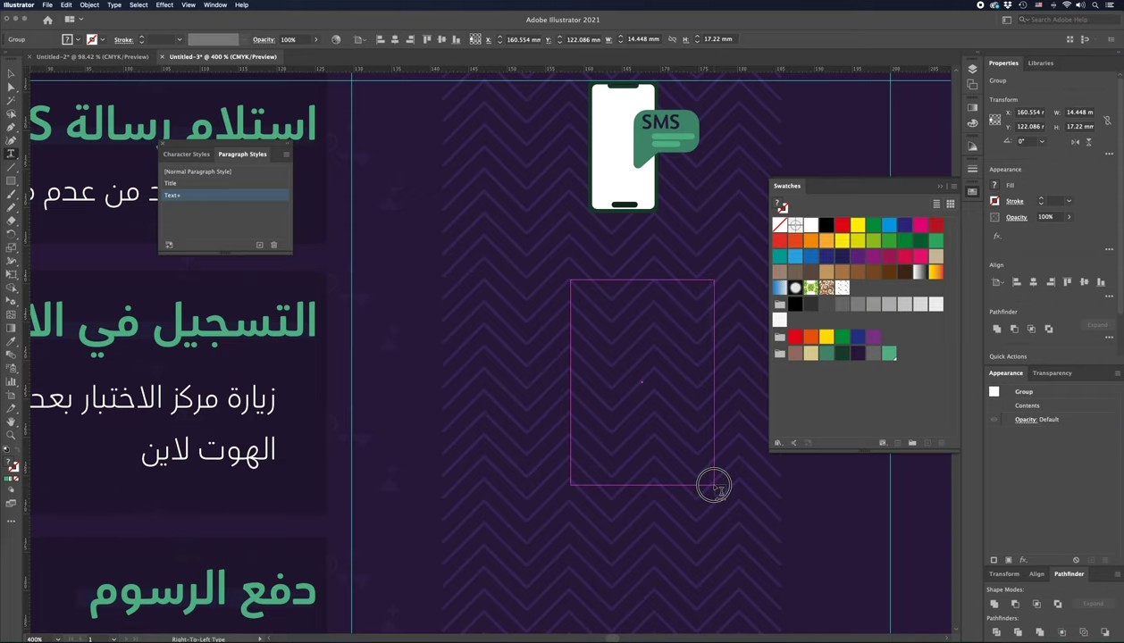
{"action": "left_click_drag", "start_coordinate": [706, 475], "coordinate": [713, 485]}
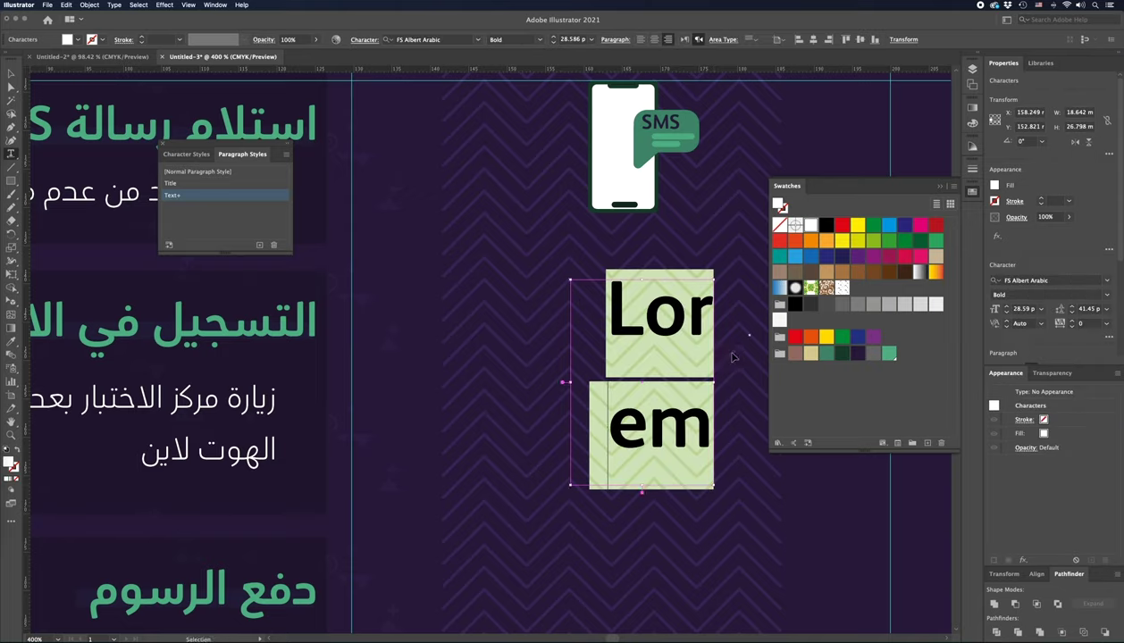
{"action": "key", "text": "ctrl+z"}
{"action": "key", "text": "v"}
Step: Draw a tall rectangle below the phone and widen it slightly to the left
{"action": "key", "text": "m"}
{"action": "left_click_drag", "start_coordinate": [577, 305], "coordinate": [691, 488]}
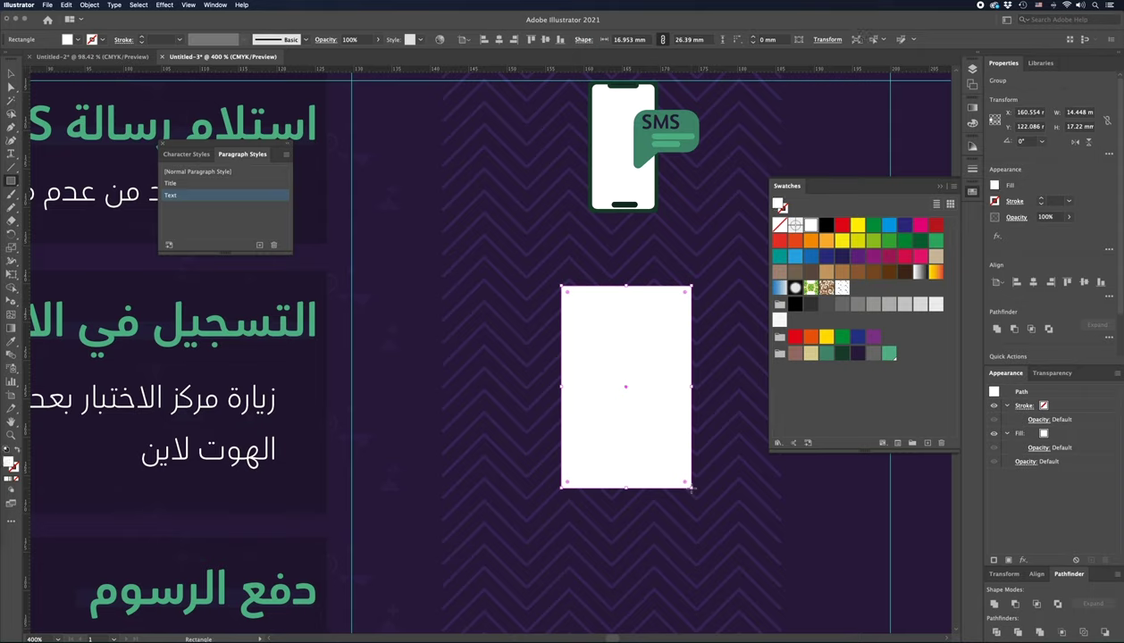
{"action": "key", "text": "ctrl+equal"}
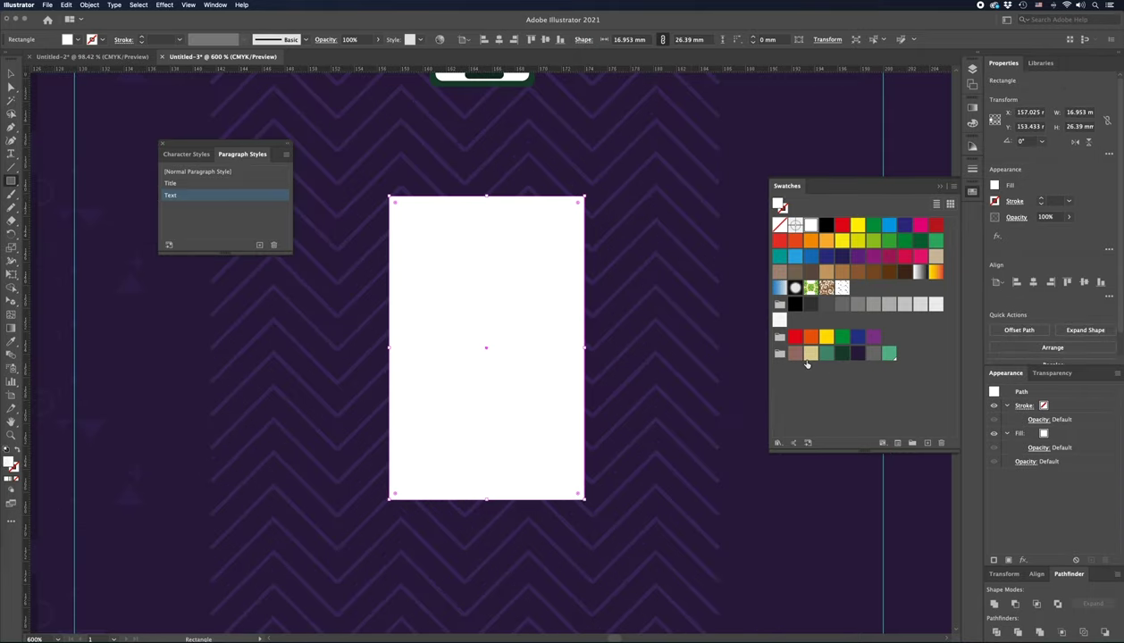
{"action": "left_click", "coordinate": [808, 355]}
{"action": "scroll", "coordinate": [647, 301], "scroll_direction": "left", "scroll_amount": 5}
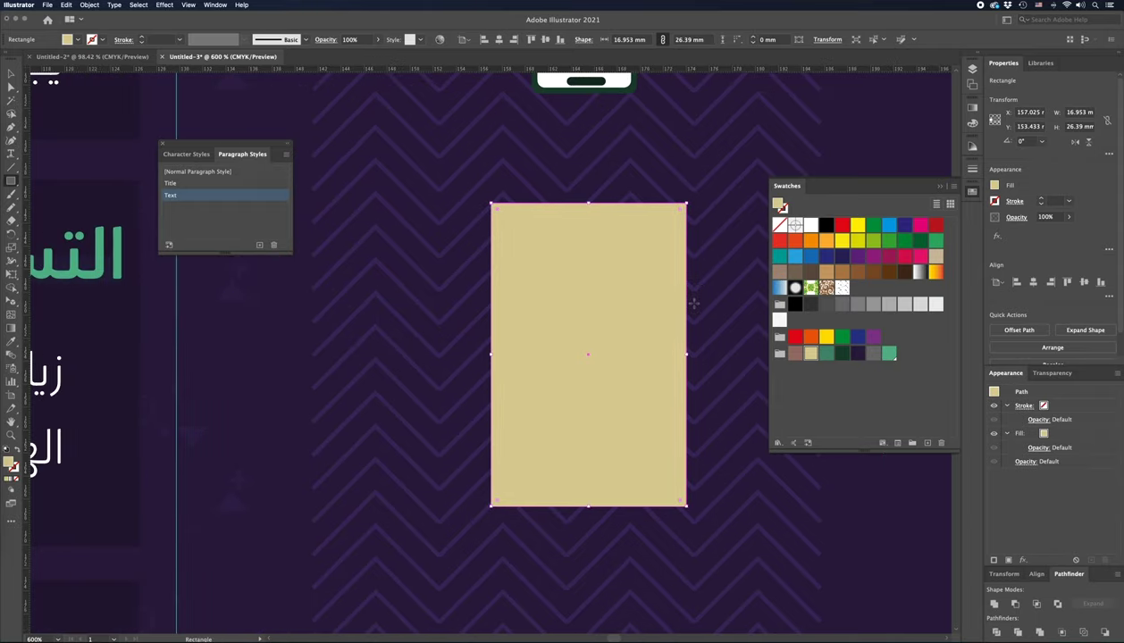
{"action": "left_click_drag", "start_coordinate": [491, 355], "coordinate": [488, 354]}
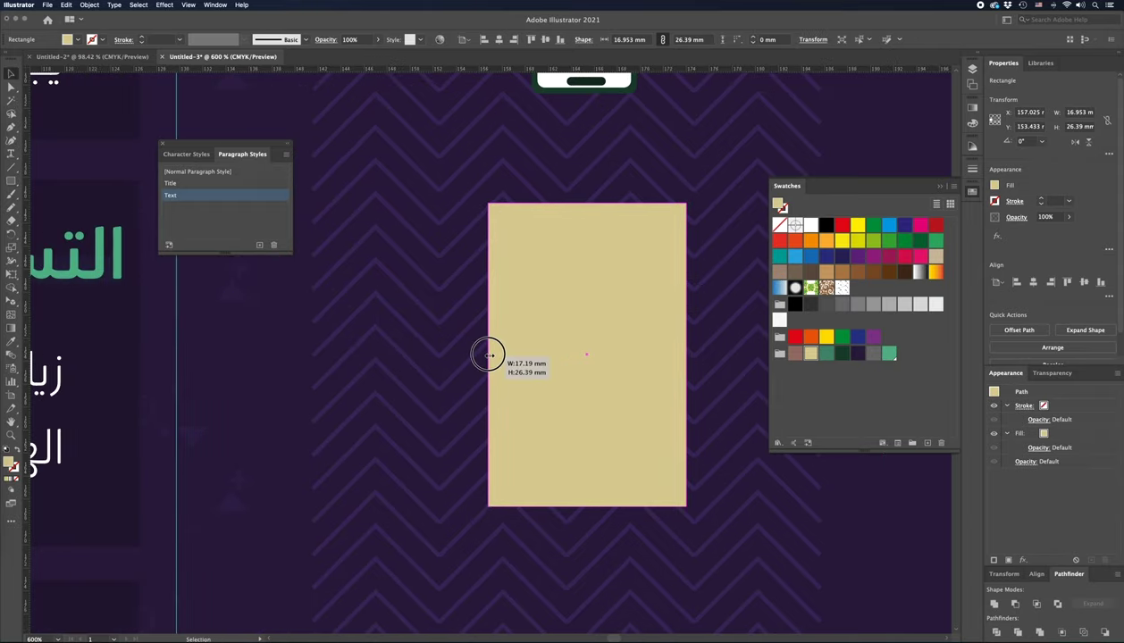
Step: Fill the roughly 17.2 × 26.4 mm rectangle with the phone outline's dark green
{"action": "key", "text": "ctrl+minus"}
{"action": "key", "text": "ctrl+minus"}
{"action": "left_click_drag", "start_coordinate": [540, 221], "coordinate": [598, 356]}
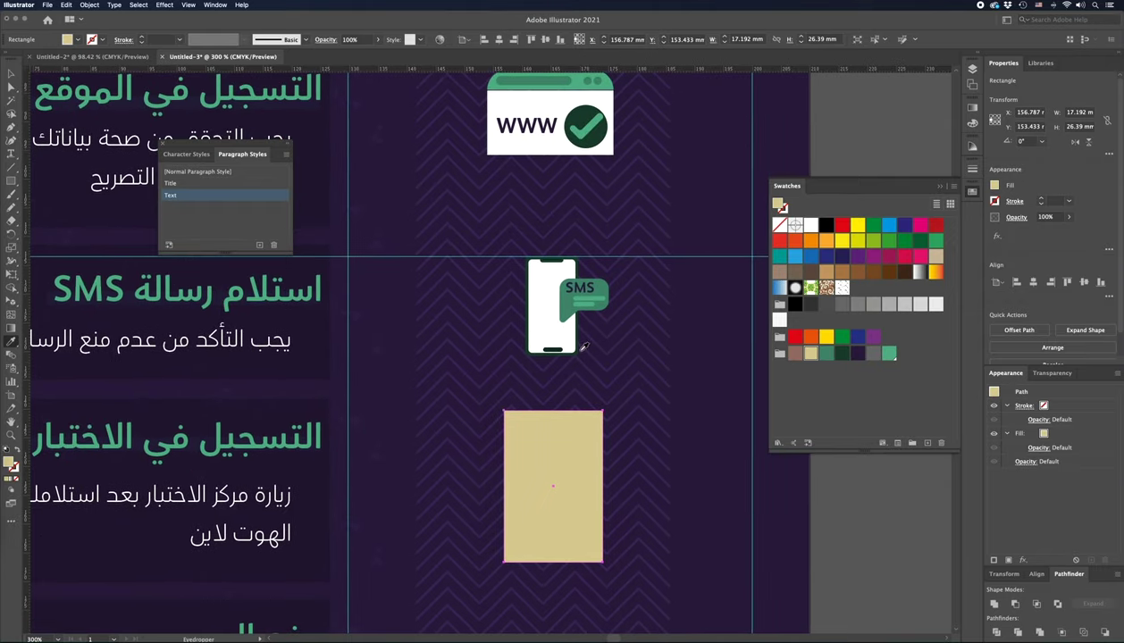
{"action": "left_click", "coordinate": [576, 347]}
{"action": "key", "text": "ctrl+plus"}
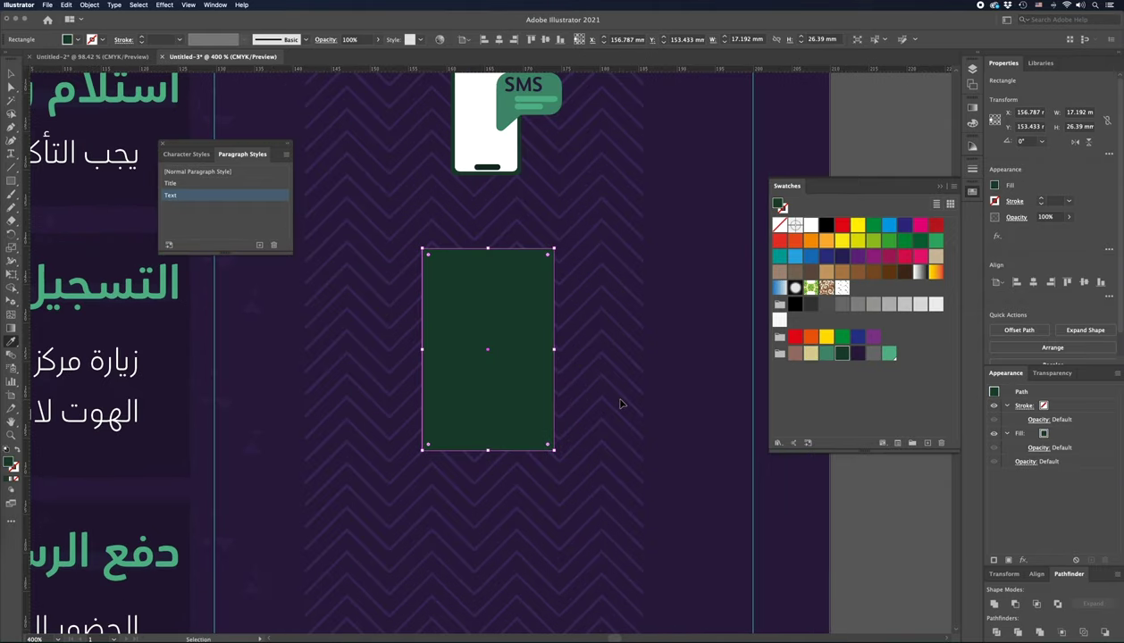
{"action": "key", "text": "ctrl+plus"}
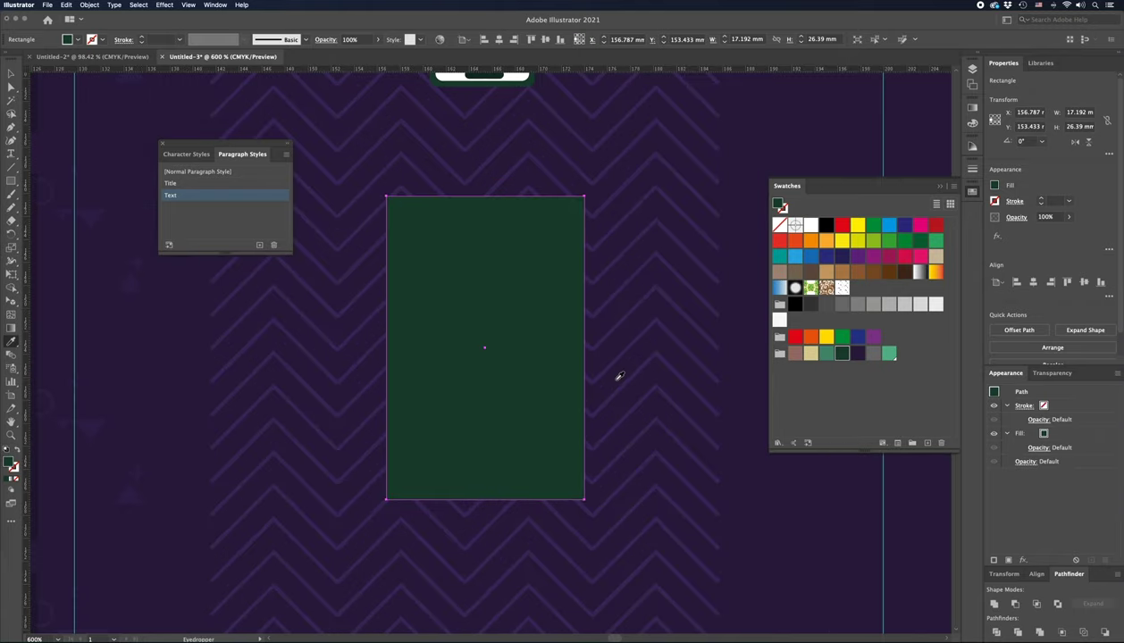
{"action": "key", "text": "v"}
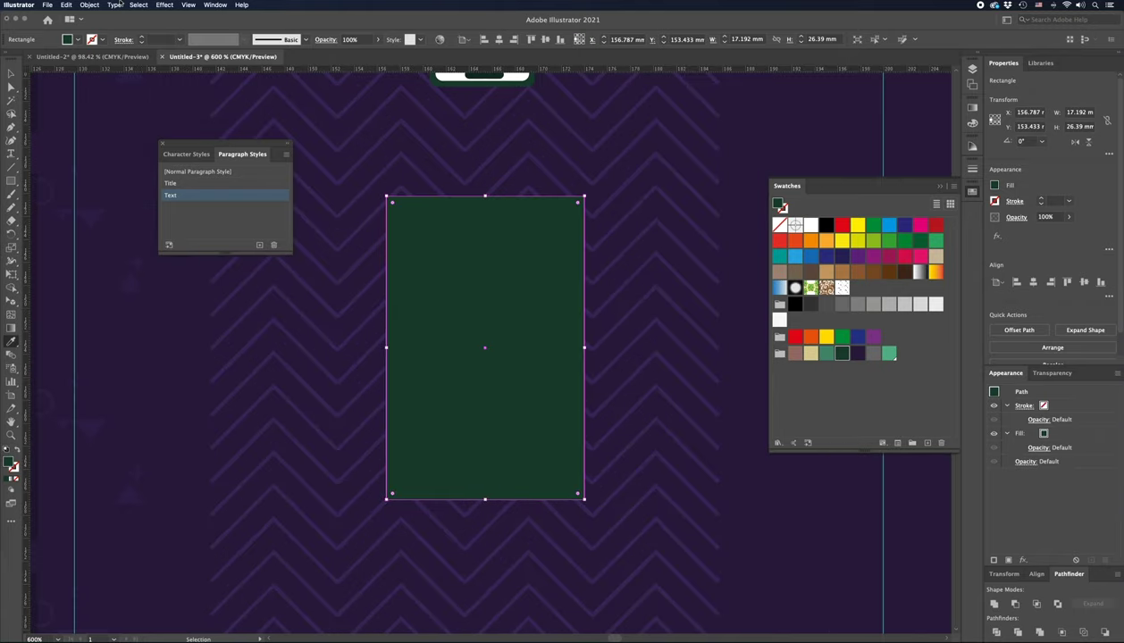
{"action": "left_click", "coordinate": [90, 5]}
{"action": "mouse_move", "coordinate": [92, 203]}
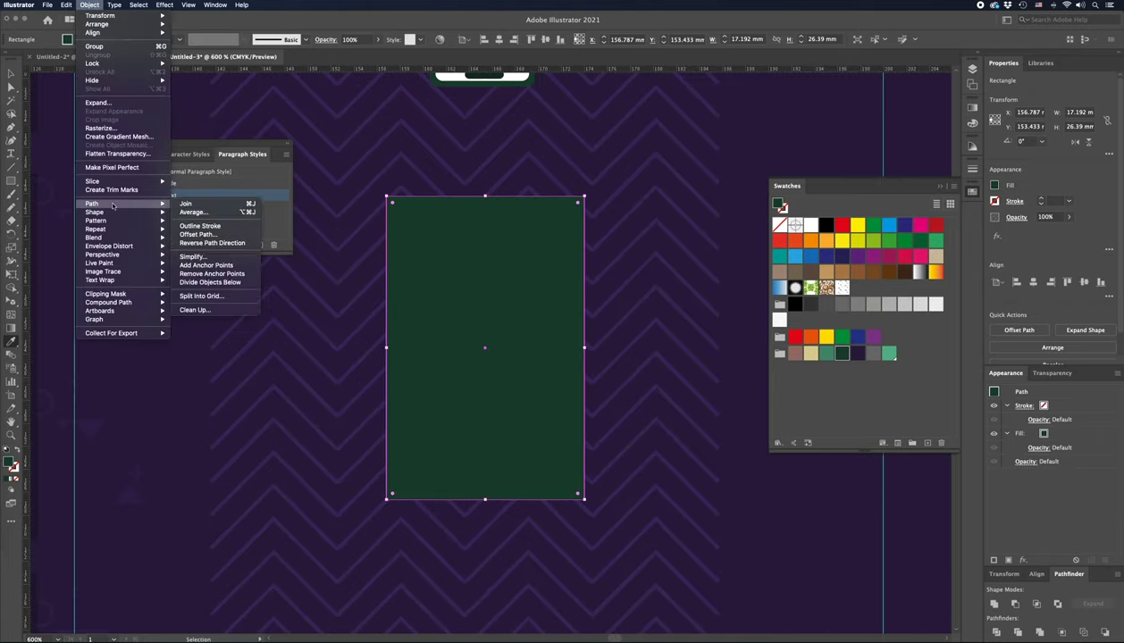
Step: Offset the dark green rectangle's path by -0.9 mm and fill the inset copy white
{"action": "left_click", "coordinate": [197, 234]}
{"action": "left_click", "coordinate": [706, 317]}
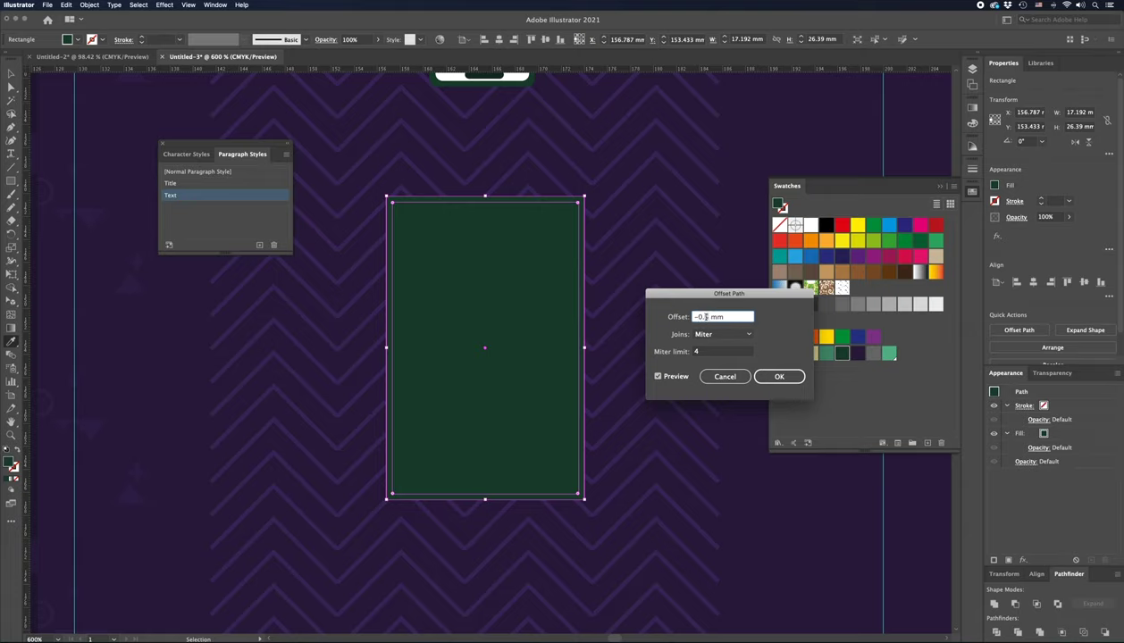
{"action": "key", "text": "Tab"}
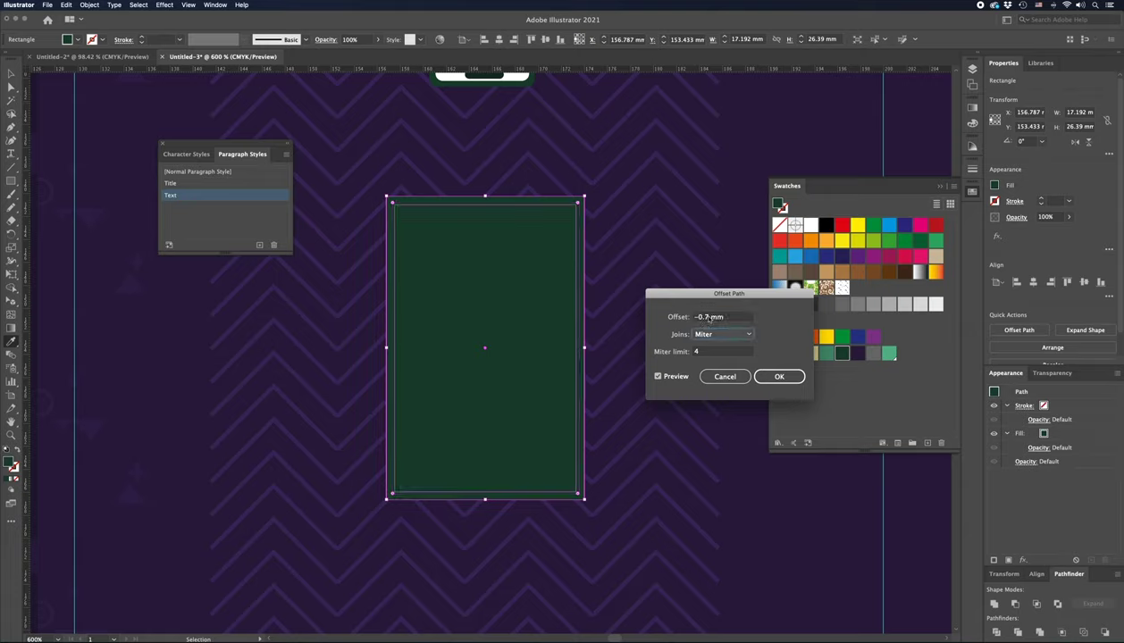
{"action": "double_click", "coordinate": [707, 317]}
{"action": "type", "text": "-0.9"}
{"action": "key", "text": "Tab"}
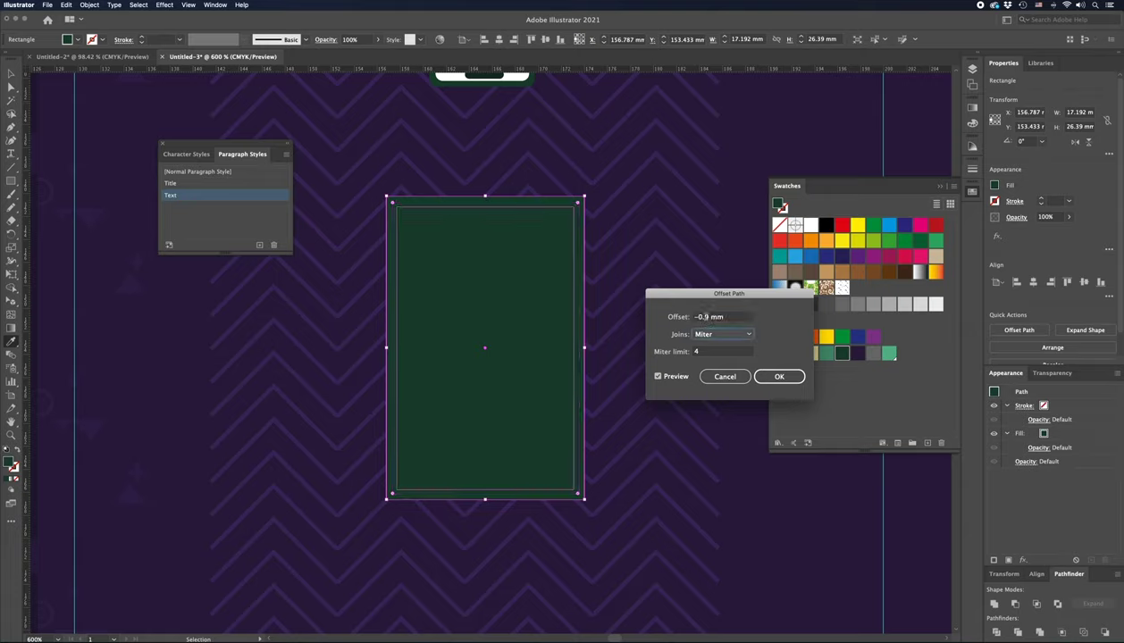
{"action": "left_click", "coordinate": [779, 376]}
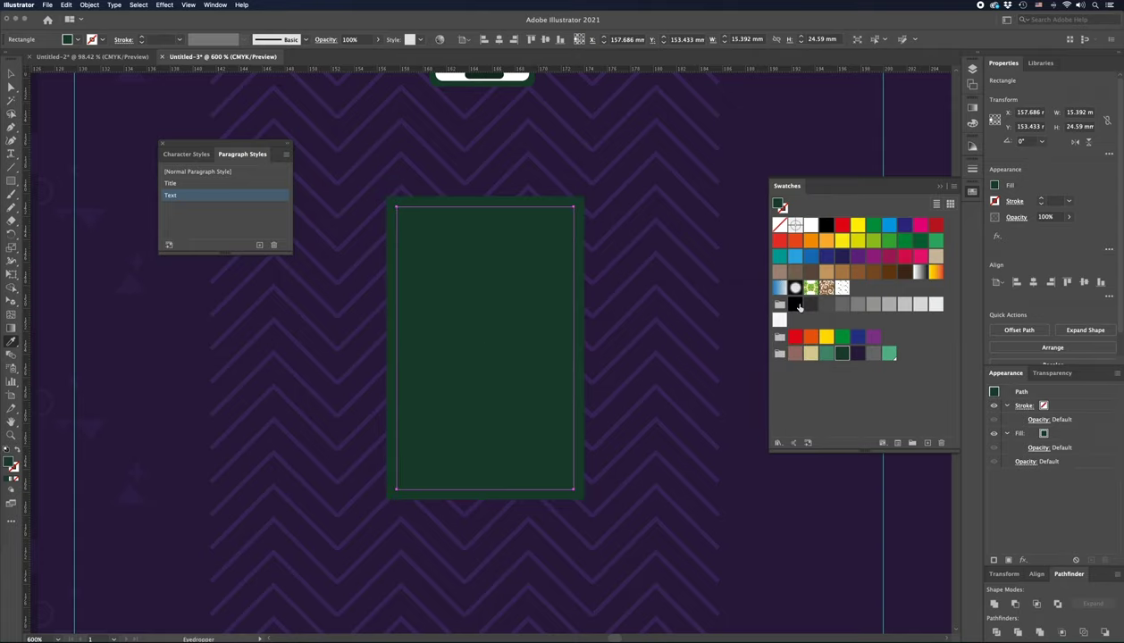
{"action": "left_click", "coordinate": [809, 225]}
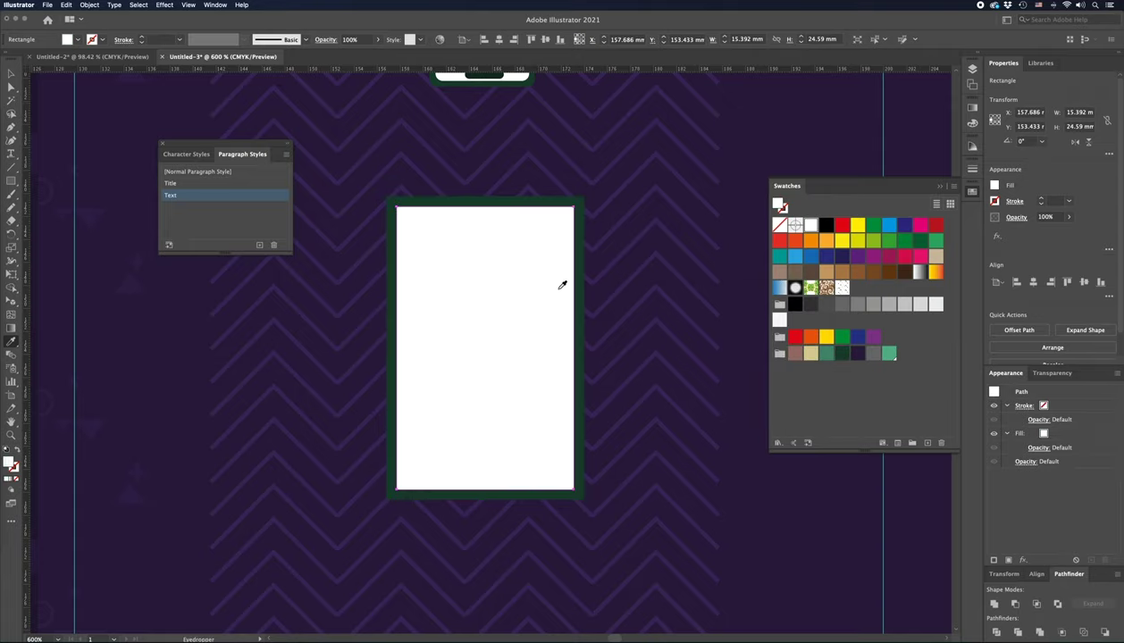
{"action": "key", "text": "m"}
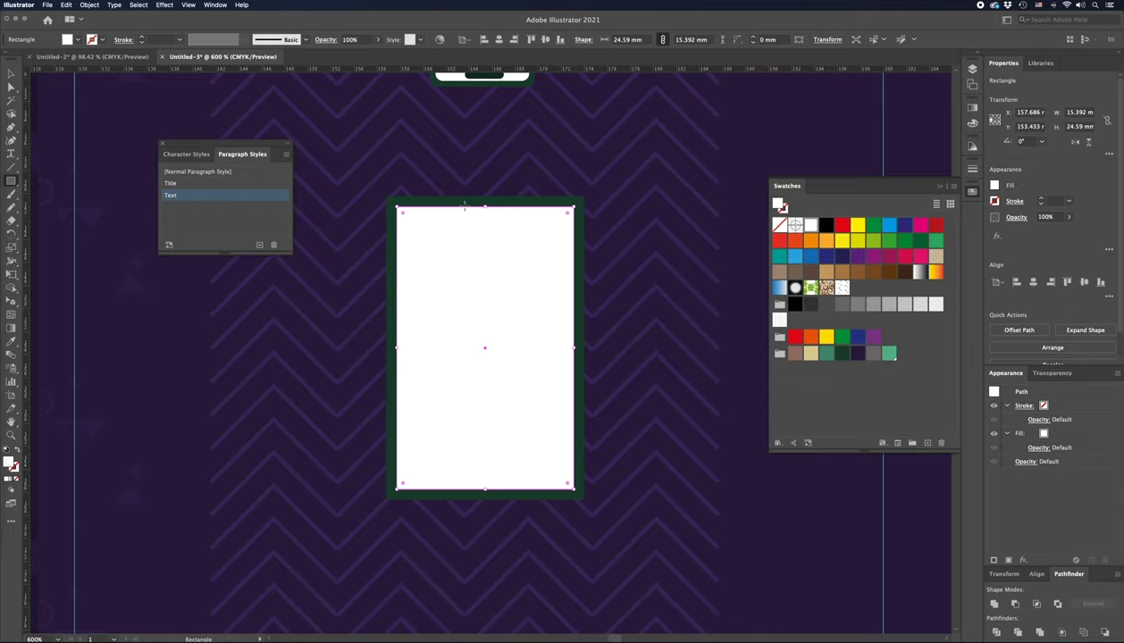
Step: Draw a mauve-outlined rectangle across the clipboard's top edge
{"action": "key", "text": "ctrl+equal"}
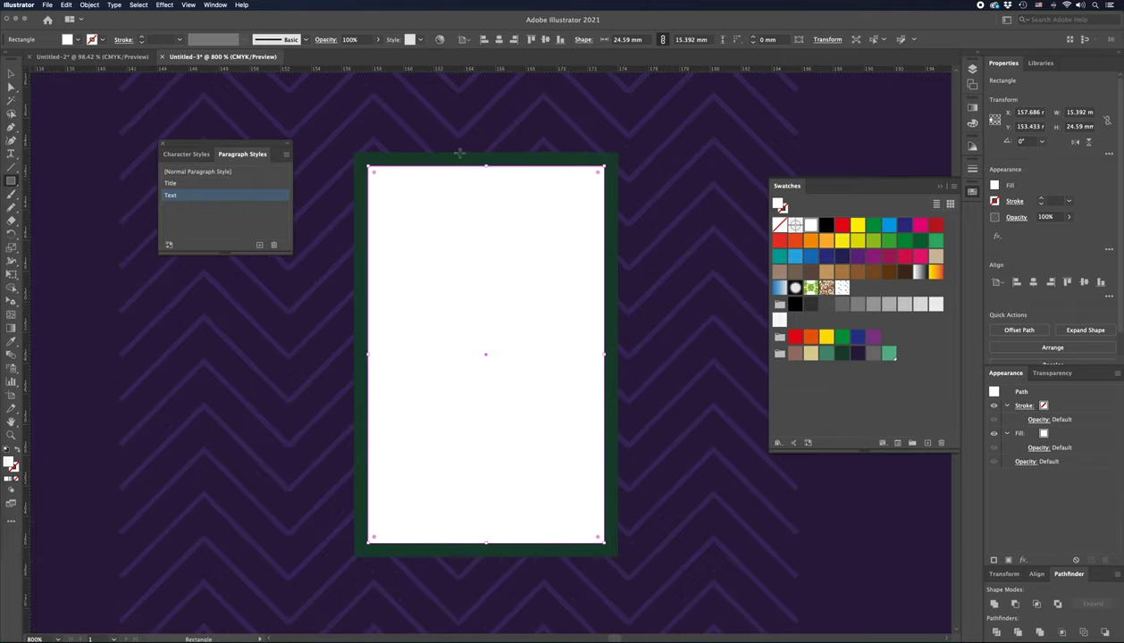
{"action": "left_click_drag", "start_coordinate": [444, 153], "coordinate": [539, 183]}
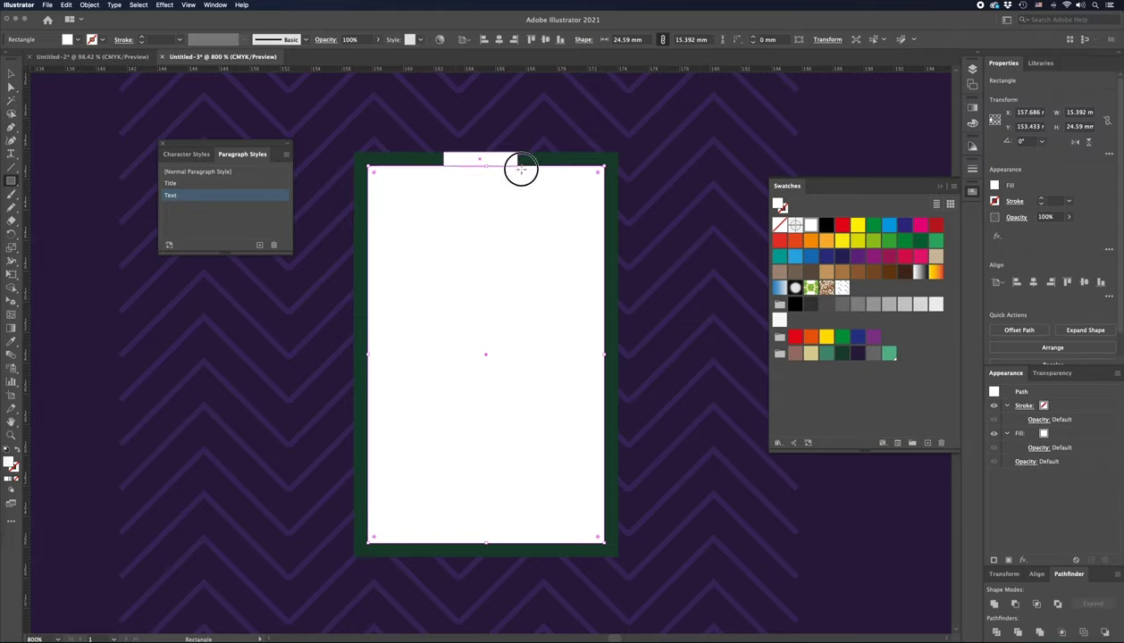
{"action": "left_click_drag", "start_coordinate": [539, 183], "coordinate": [547, 183]}
{"action": "key", "text": "shift+x"}
{"action": "key", "text": "v"}
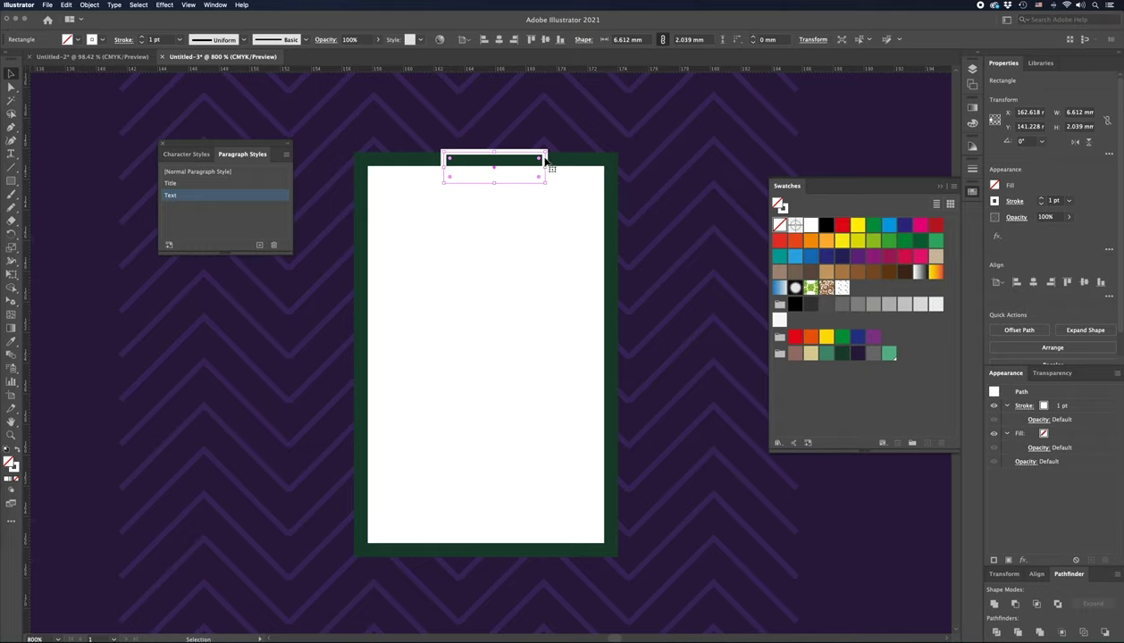
{"action": "left_click", "coordinate": [783, 208]}
{"action": "left_click", "coordinate": [795, 354]}
Step: Remove the rectangle's top edge with a new anchor point, leaving a U shape
{"action": "key", "text": "z"}
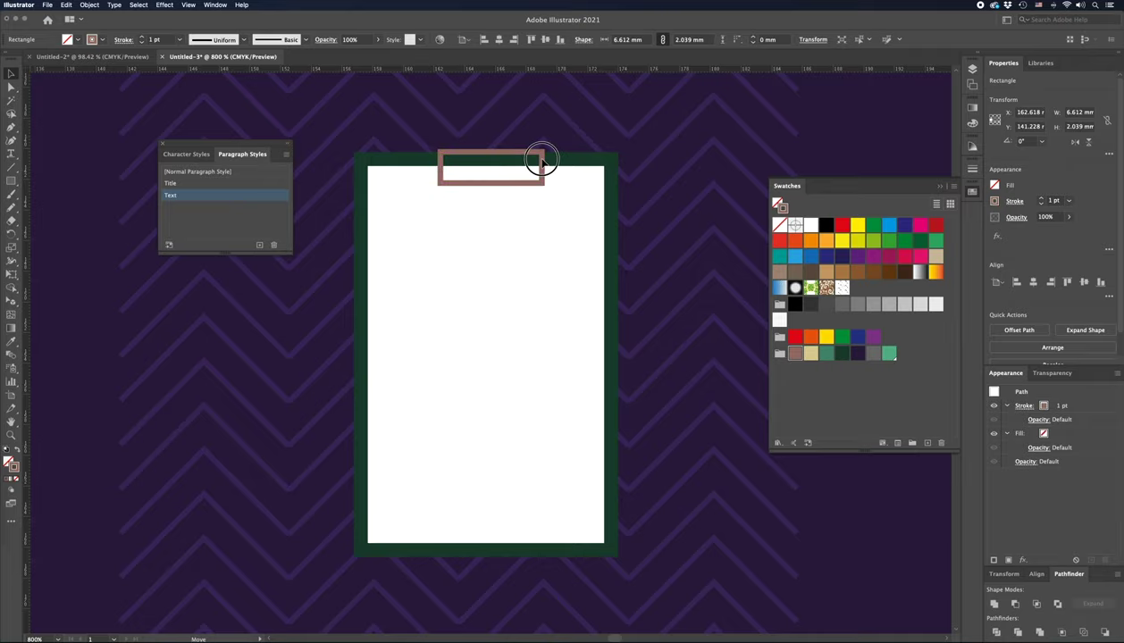
{"action": "left_click_drag", "start_coordinate": [509, 136], "coordinate": [703, 241]}
{"action": "scroll", "coordinate": [677, 229], "scroll_direction": "left", "scroll_amount": 3}
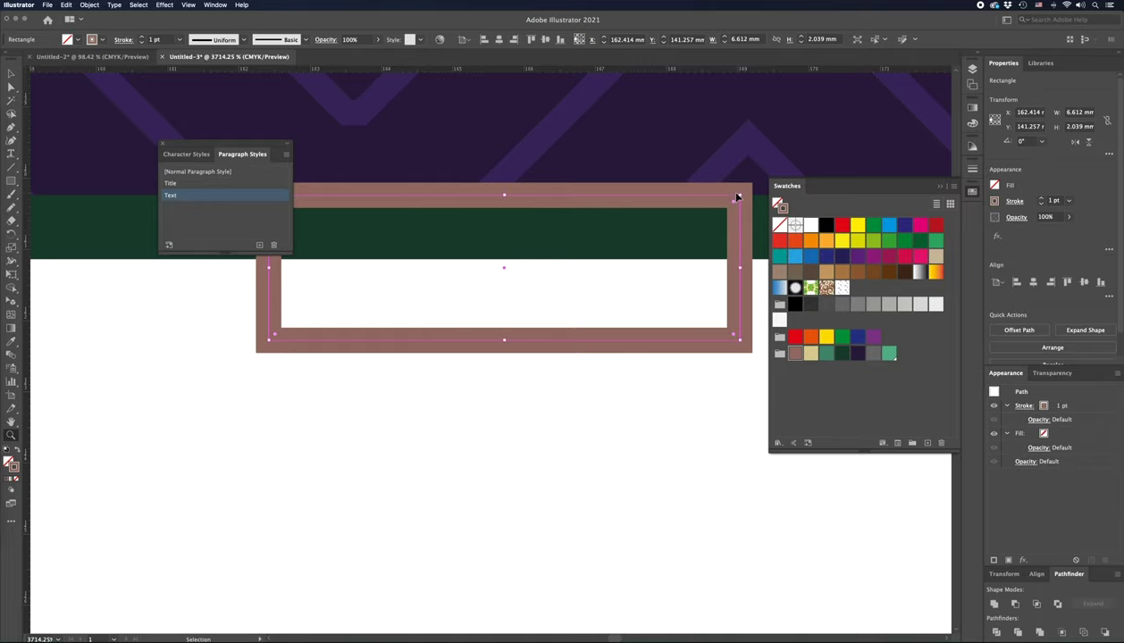
{"action": "key", "text": "ctrl+minus"}
{"action": "key", "text": "ctrl+minus"}
{"action": "key", "text": "p"}
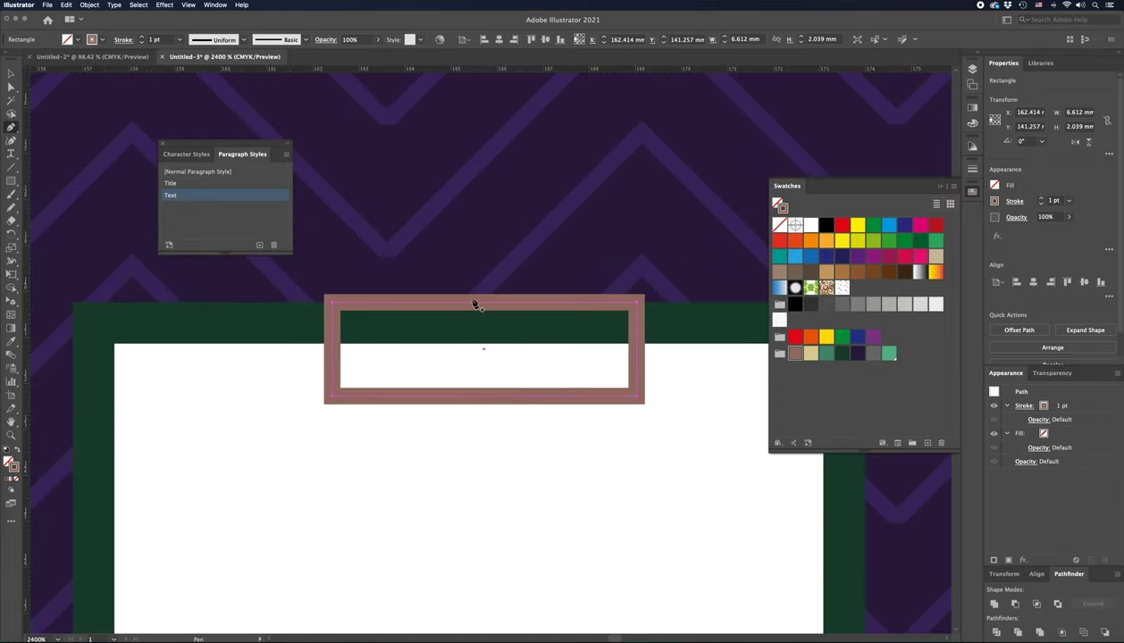
{"action": "left_click", "coordinate": [475, 303]}
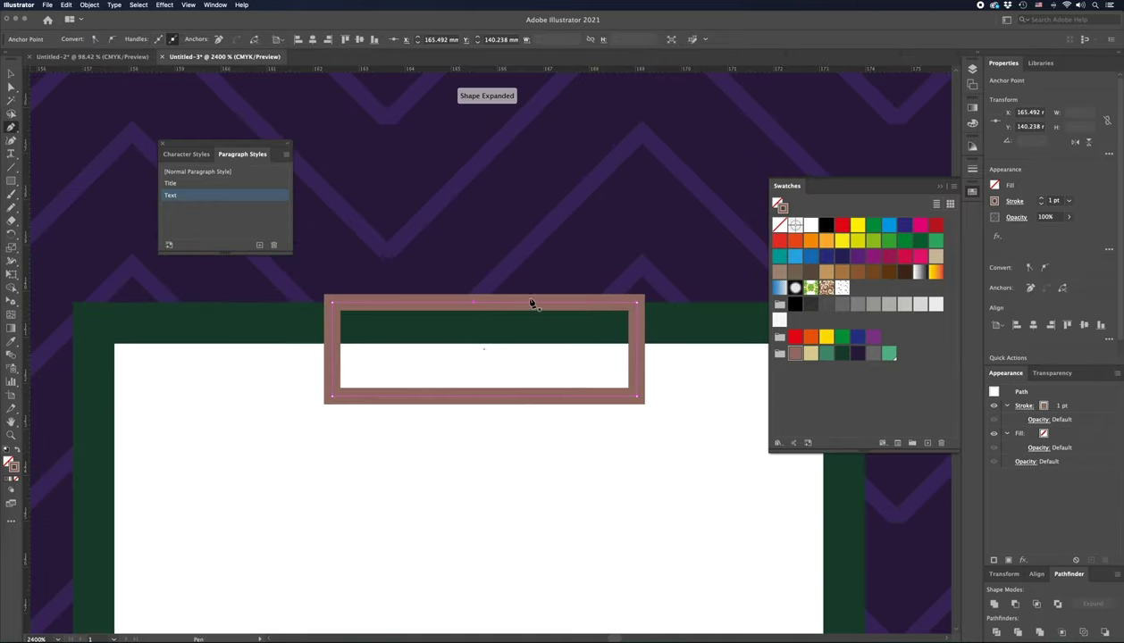
{"action": "key", "text": "a"}
{"action": "left_click", "coordinate": [474, 303]}
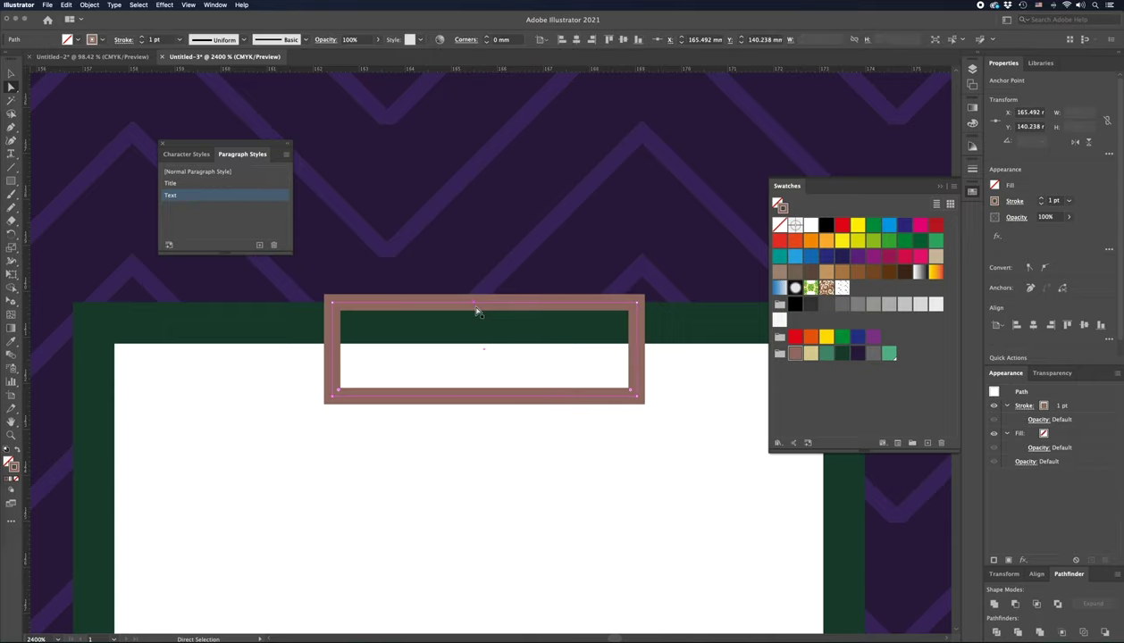
{"action": "key", "text": "Delete"}
{"action": "key", "text": "v"}
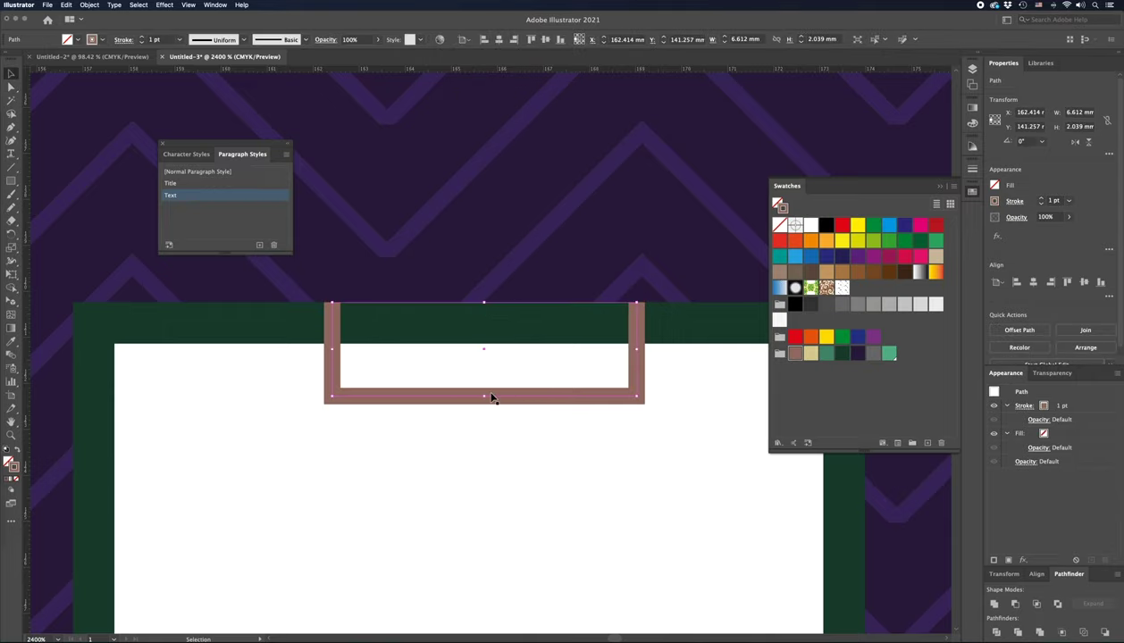
Step: Thicken the U-shaped clip's outline to 2 pt
{"action": "key", "text": "ctrl+minus"}
{"action": "key", "text": "ctrl+minus"}
{"action": "key", "text": "ctrl+minus"}
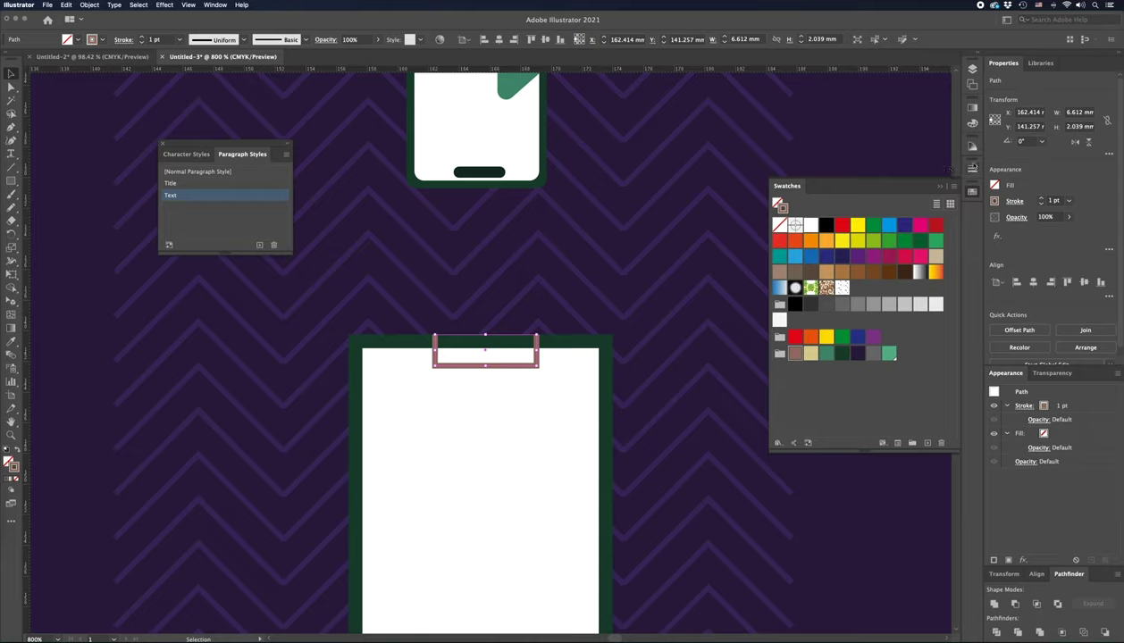
{"action": "left_click", "coordinate": [1042, 199]}
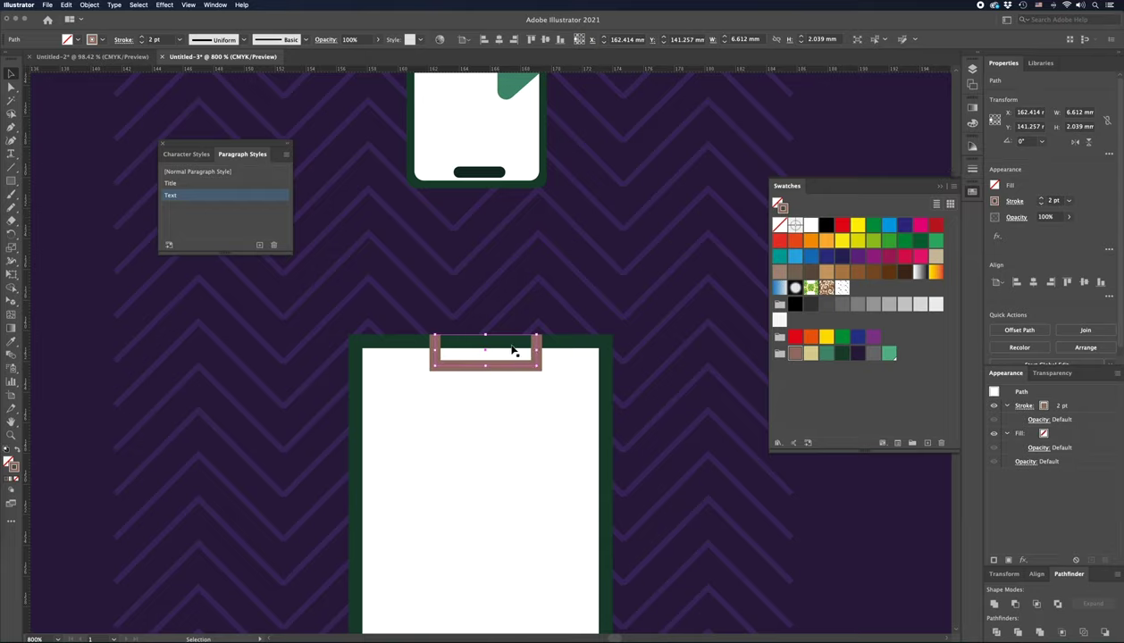
{"action": "scroll", "coordinate": [513, 351], "scroll_direction": "down", "scroll_amount": 2}
{"action": "left_click", "coordinate": [661, 243]}
{"action": "scroll", "coordinate": [647, 223], "scroll_direction": "down", "scroll_amount": 3}
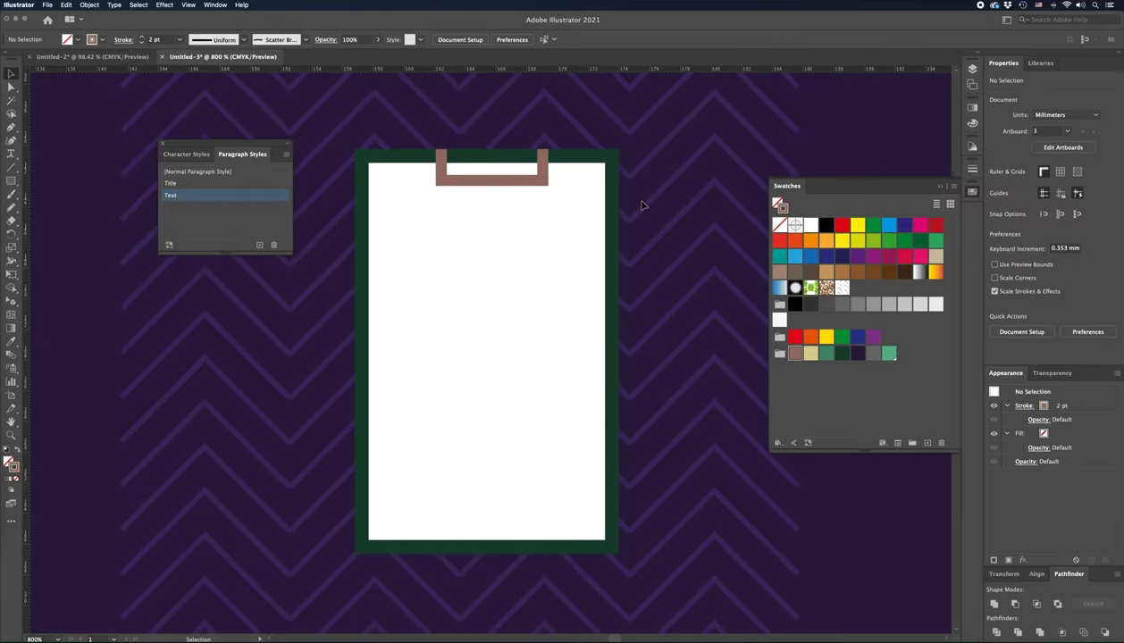
Step: Draw a small checkbox square with a 0.5 pt dark navy outline near the sheet's top-left
{"action": "key", "text": "m"}
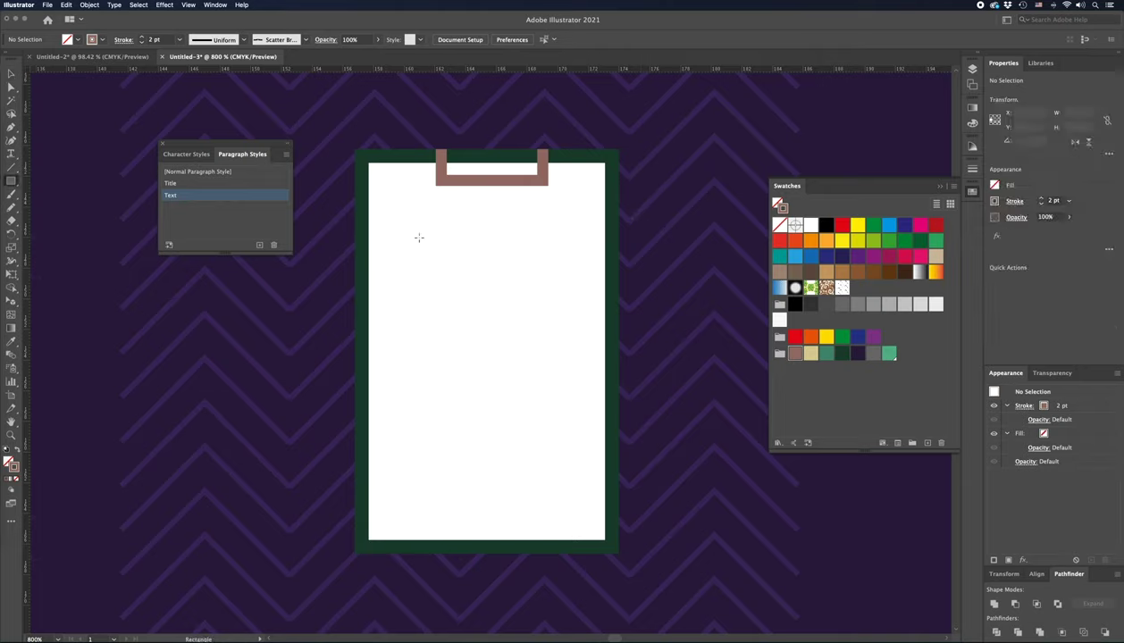
{"action": "left_click_drag", "start_coordinate": [382, 222], "coordinate": [411, 250]}
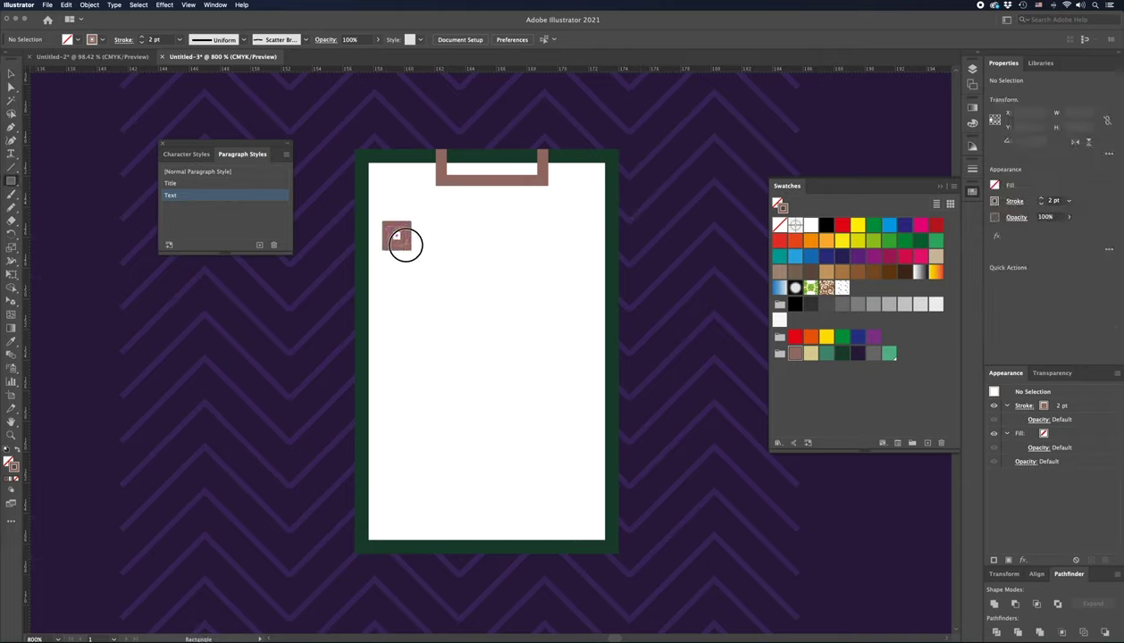
{"action": "left_click", "coordinate": [1071, 202]}
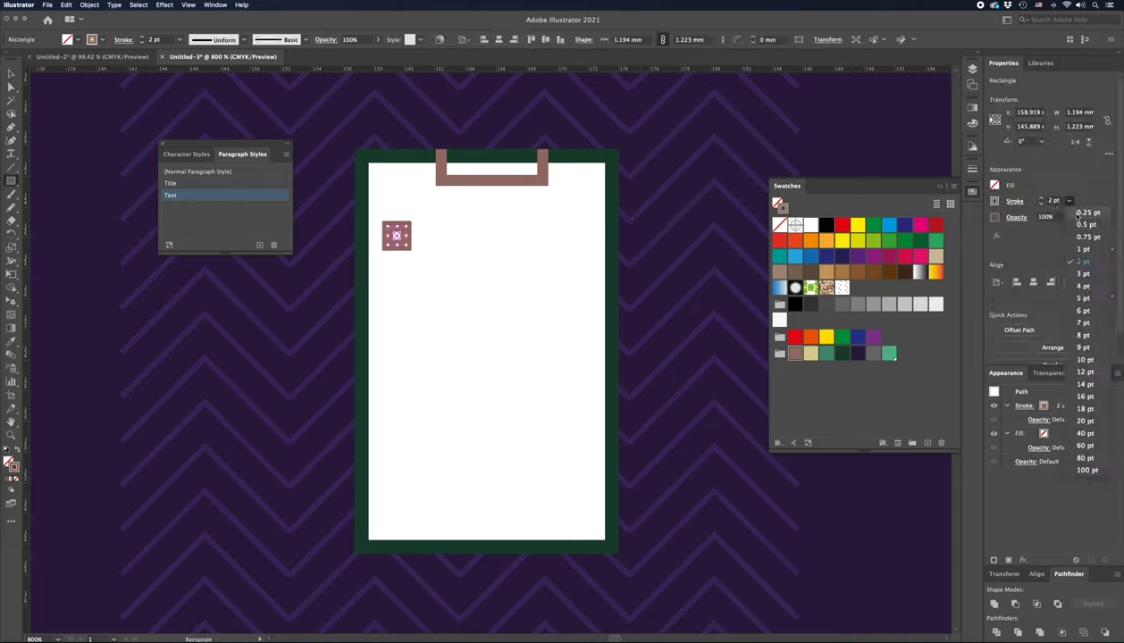
{"action": "left_click", "coordinate": [1082, 224]}
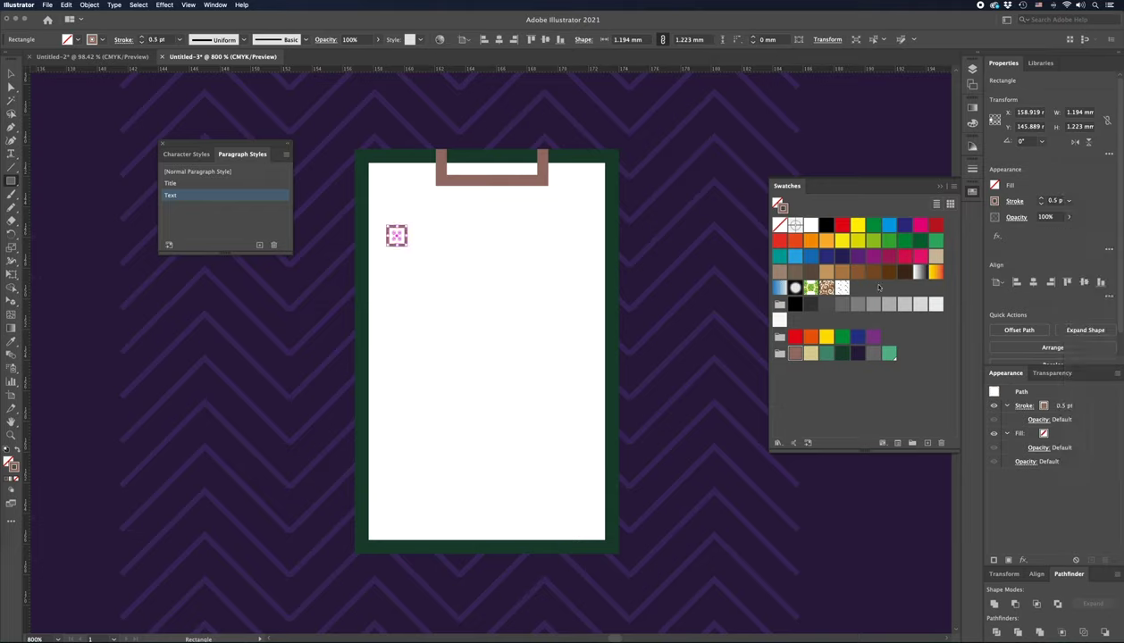
{"action": "left_click", "coordinate": [858, 352]}
{"action": "key", "text": "v"}
{"action": "left_click_drag", "start_coordinate": [398, 240], "coordinate": [404, 228]}
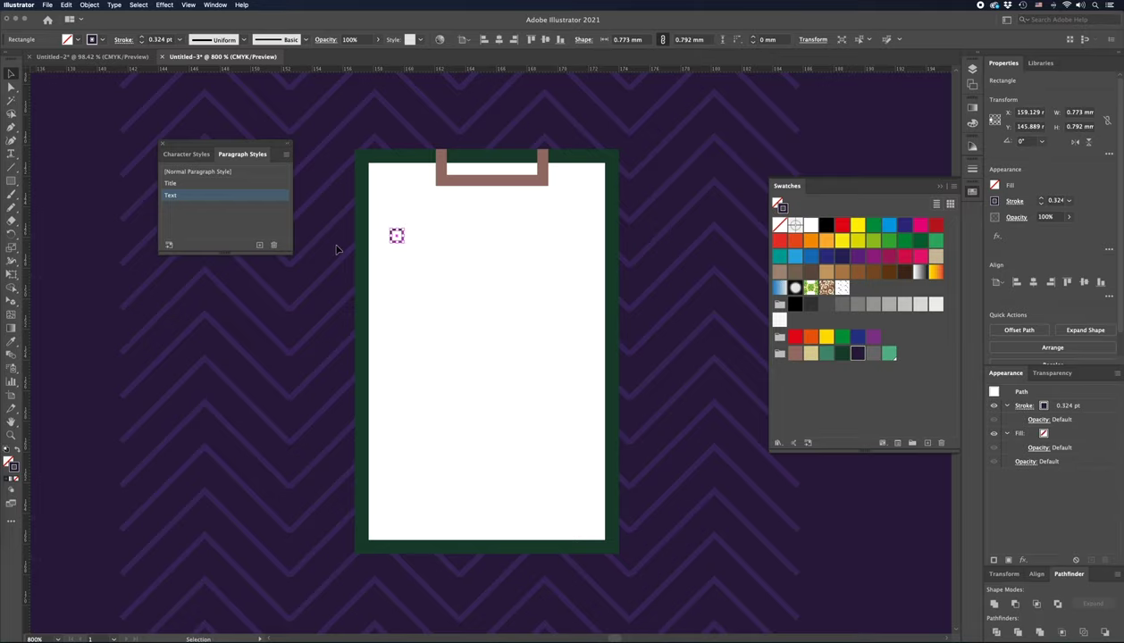
{"action": "key", "text": "ctrl+shift+a"}
{"action": "key", "text": "z"}
{"action": "scroll", "coordinate": [418, 246], "scroll_direction": "up", "scroll_amount": 2}
Step: Duplicate the checkbox straight down into six evenly spaced boxes using Alt-drag and Ctrl+D
{"action": "left_click_drag", "start_coordinate": [422, 243], "coordinate": [419, 312]}
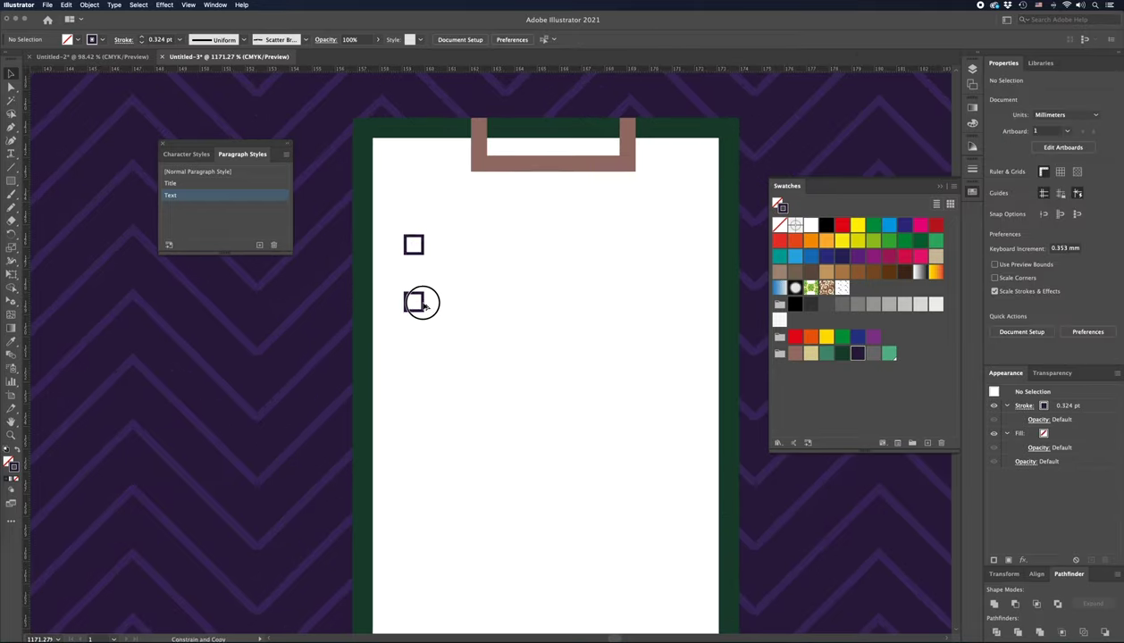
{"action": "key", "text": "ctrl+d"}
{"action": "key", "text": "ctrl+minus"}
{"action": "key", "text": "ctrl+minus"}
{"action": "key", "text": "ctrl+d"}
{"action": "key", "text": "ctrl+d"}
{"action": "key", "text": "ctrl+d"}
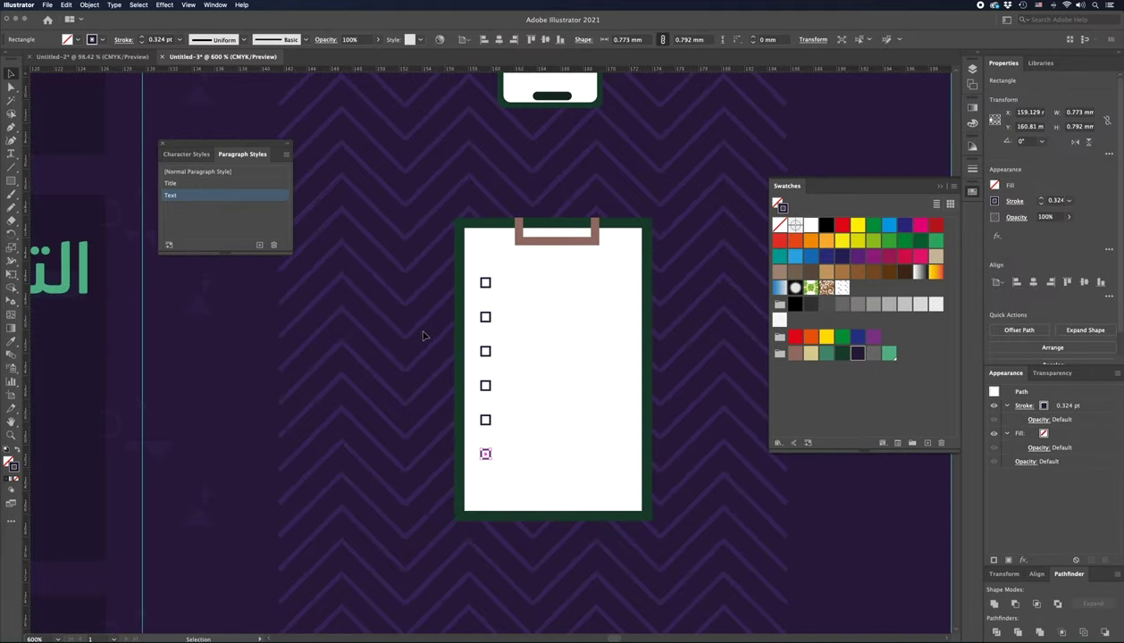
{"action": "left_click", "coordinate": [436, 284]}
{"action": "key", "text": "z"}
{"action": "left_click_drag", "start_coordinate": [436, 286], "coordinate": [636, 287]}
Step: Make a rounded pill bar beside the first checkbox and copy it down the remaining rows
{"action": "key", "text": "m"}
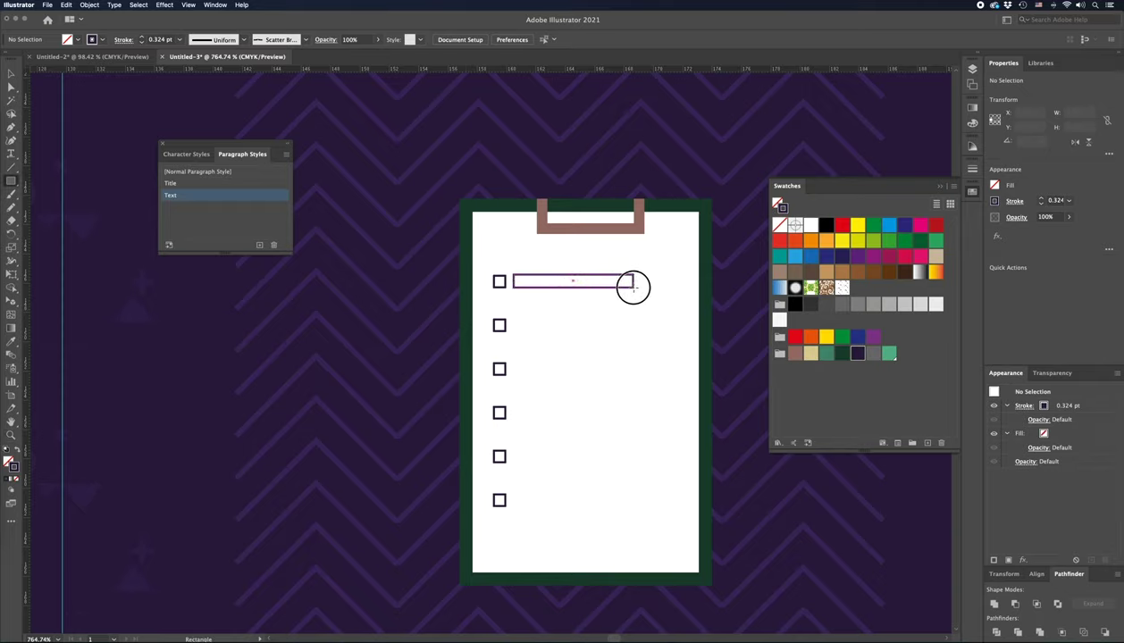
{"action": "key", "text": "v"}
{"action": "left_click_drag", "start_coordinate": [630, 282], "coordinate": [592, 283]}
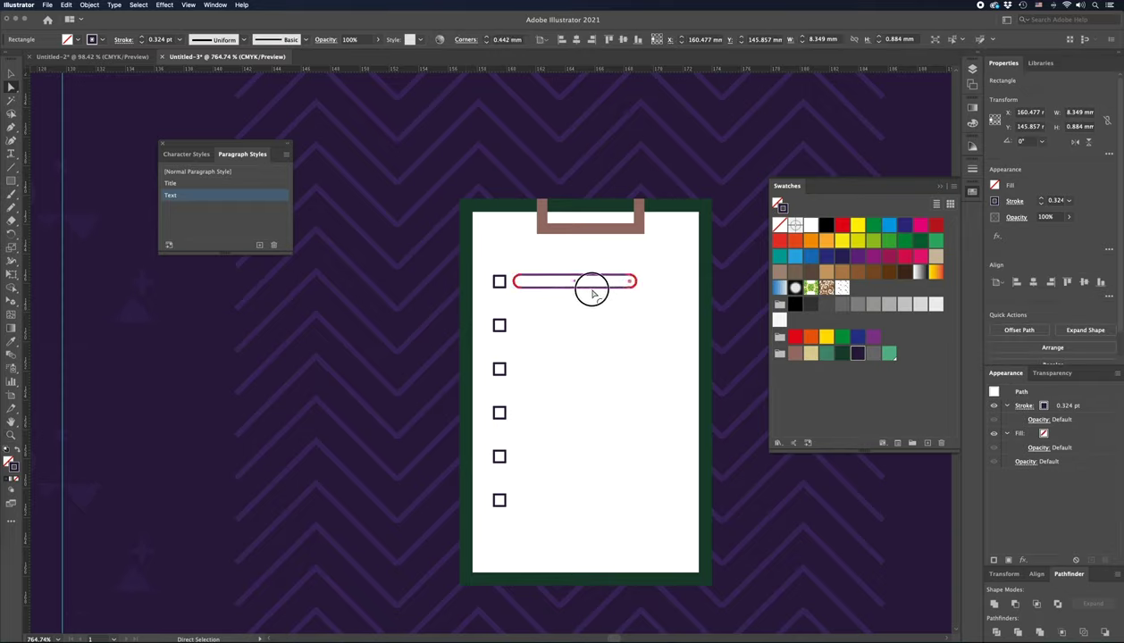
{"action": "key", "text": "a"}
{"action": "left_click", "coordinate": [633, 279]}
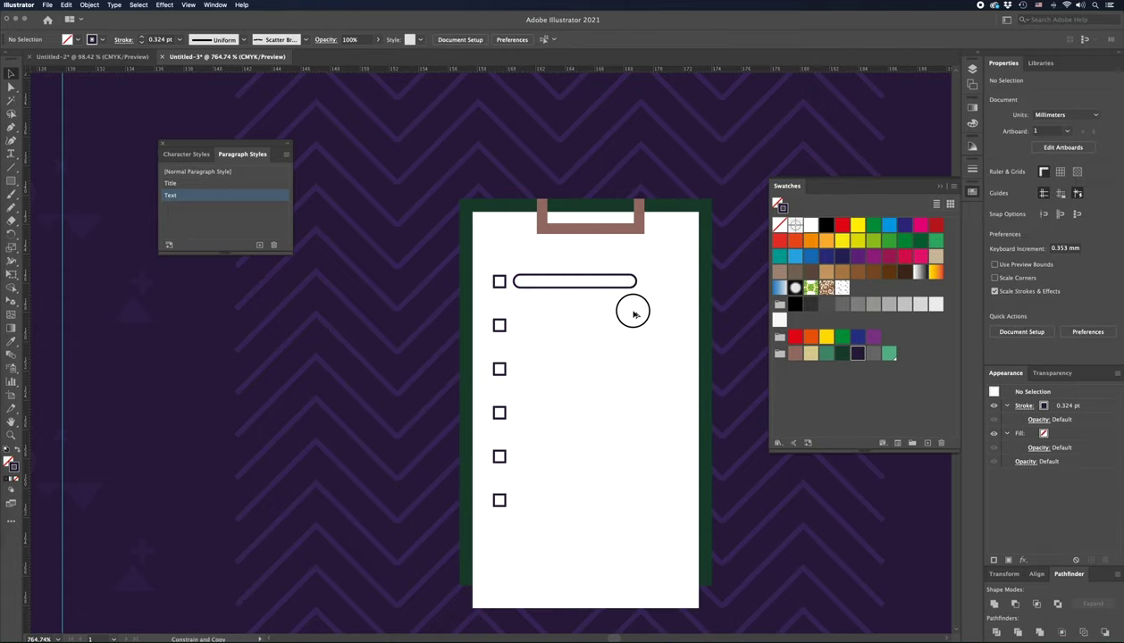
{"action": "left_click", "coordinate": [636, 282]}
{"action": "left_click_drag", "start_coordinate": [628, 280], "coordinate": [629, 325]}
{"action": "key", "text": "ctrl+d"}
{"action": "key", "text": "ctrl+d"}
{"action": "key", "text": "ctrl+d"}
{"action": "key", "text": "ctrl+d"}
{"action": "key", "text": "v"}
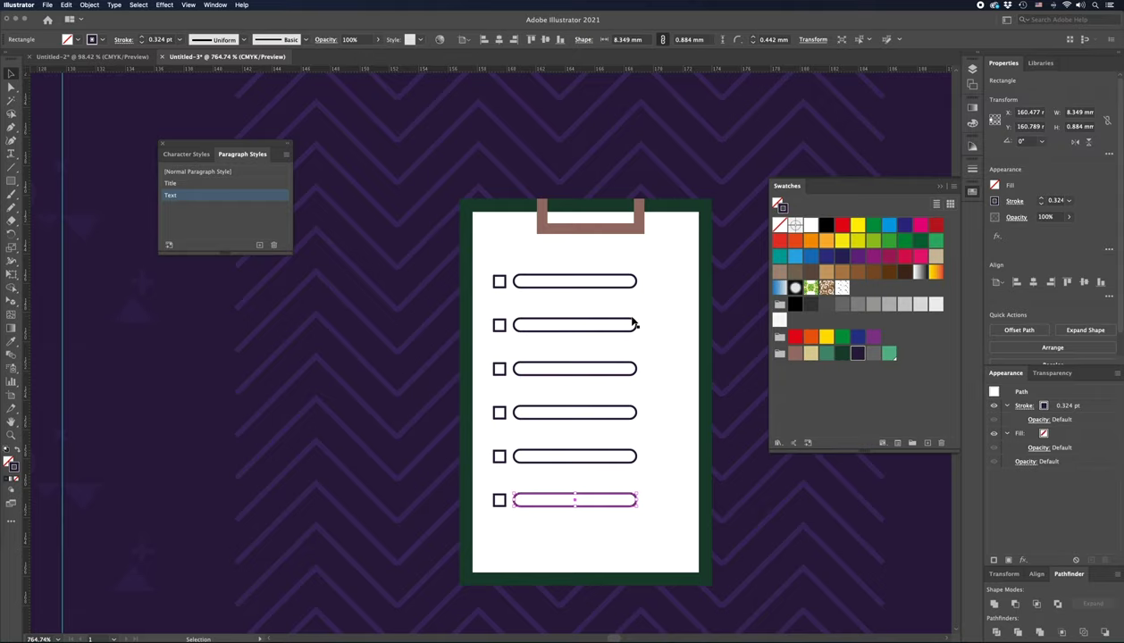
{"action": "key", "text": "ctrl+minus"}
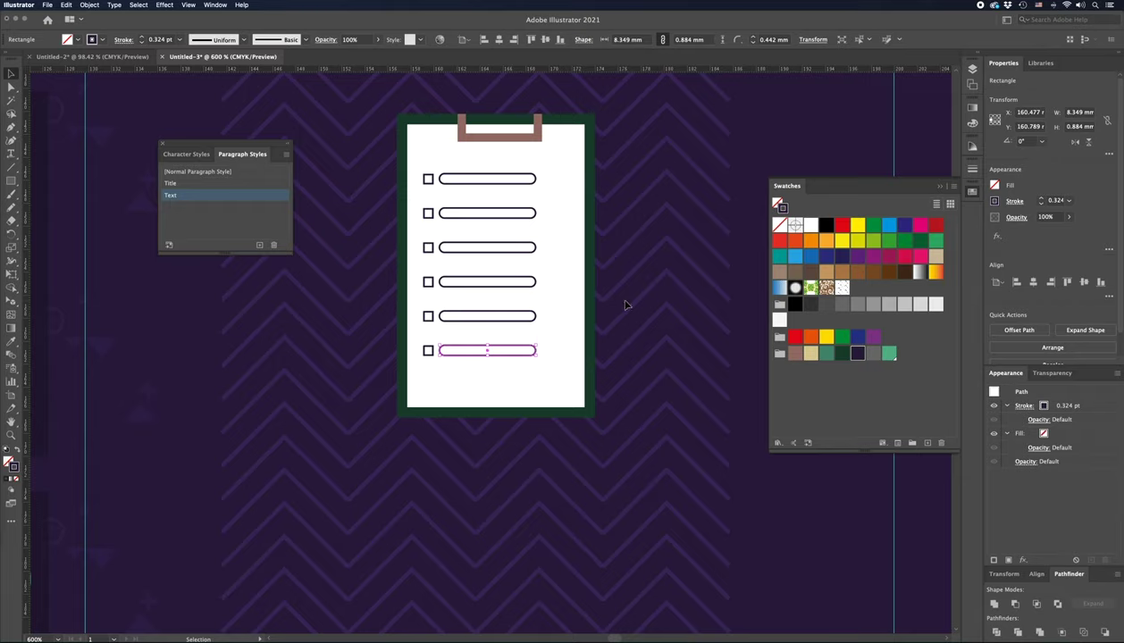
Step: Make all six pill bars solid green with no outline
{"action": "left_click", "coordinate": [536, 317], "text": "shift"}
{"action": "left_click", "coordinate": [535, 281], "text": "shift"}
{"action": "left_click", "coordinate": [533, 249], "text": "shift"}
{"action": "left_click", "coordinate": [533, 180], "text": "shift"}
{"action": "left_click", "coordinate": [531, 212], "text": "shift"}
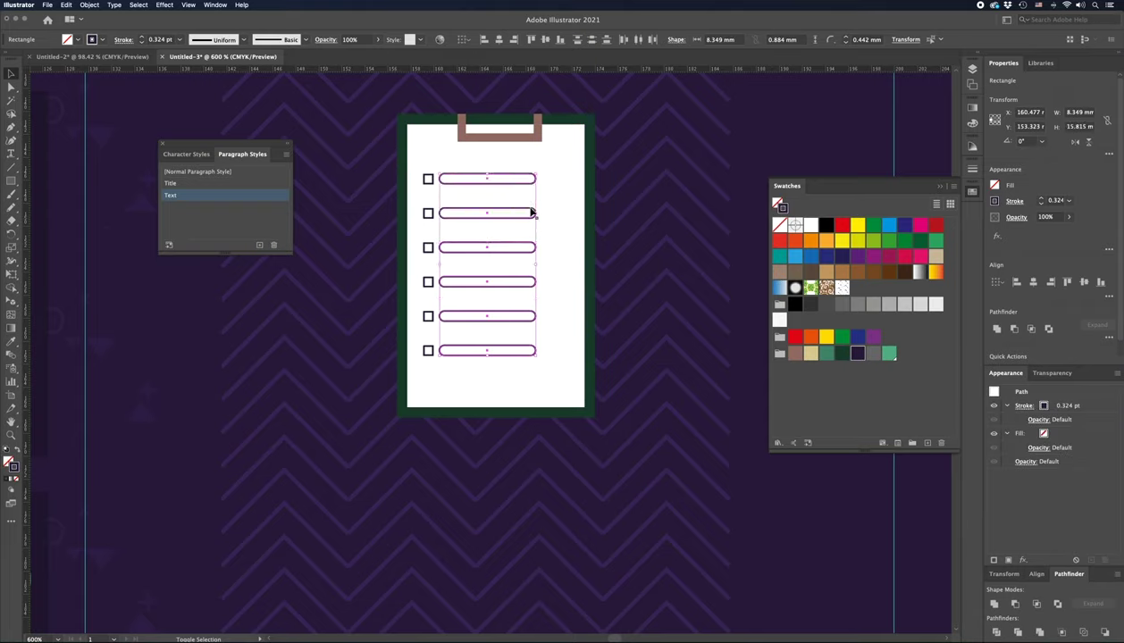
{"action": "key", "text": "shift+x"}
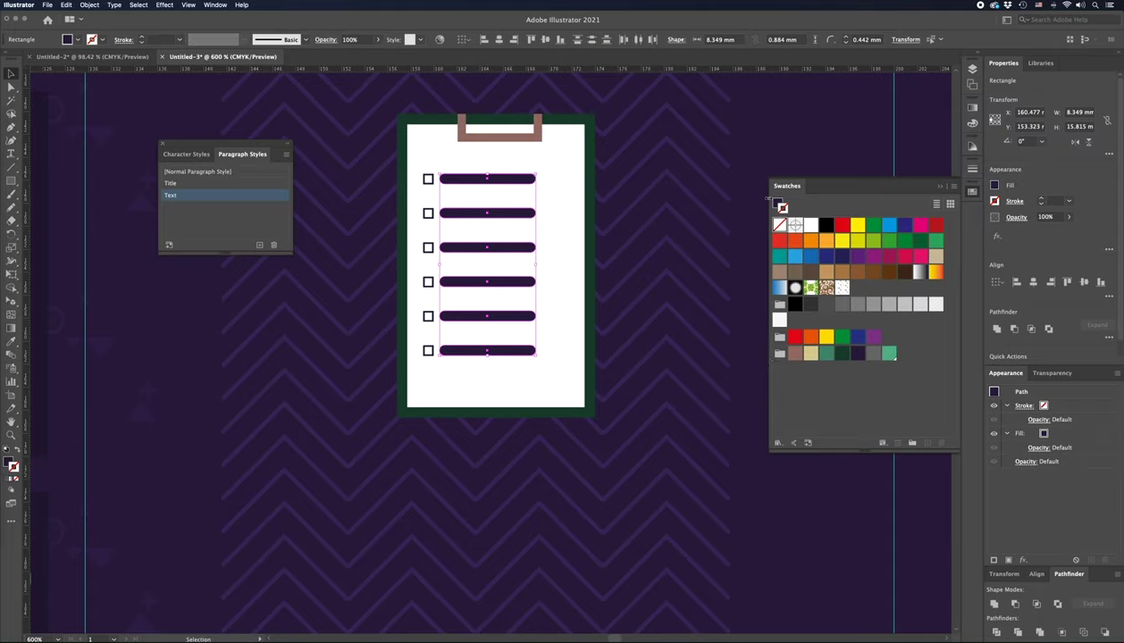
{"action": "left_click", "coordinate": [826, 358]}
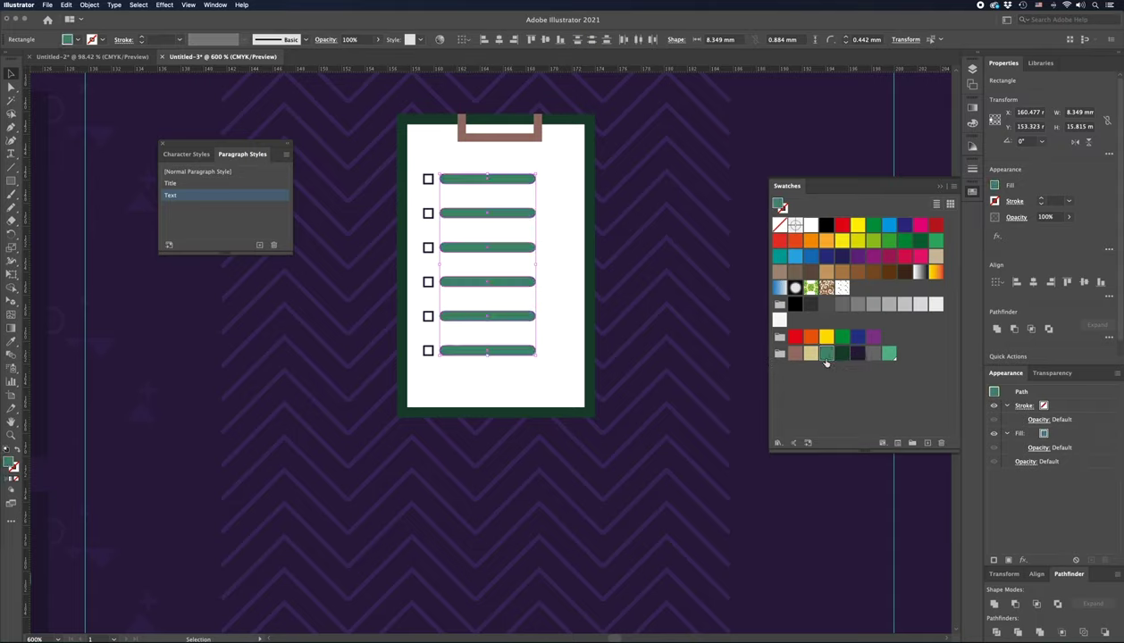
{"action": "left_click", "coordinate": [678, 302]}
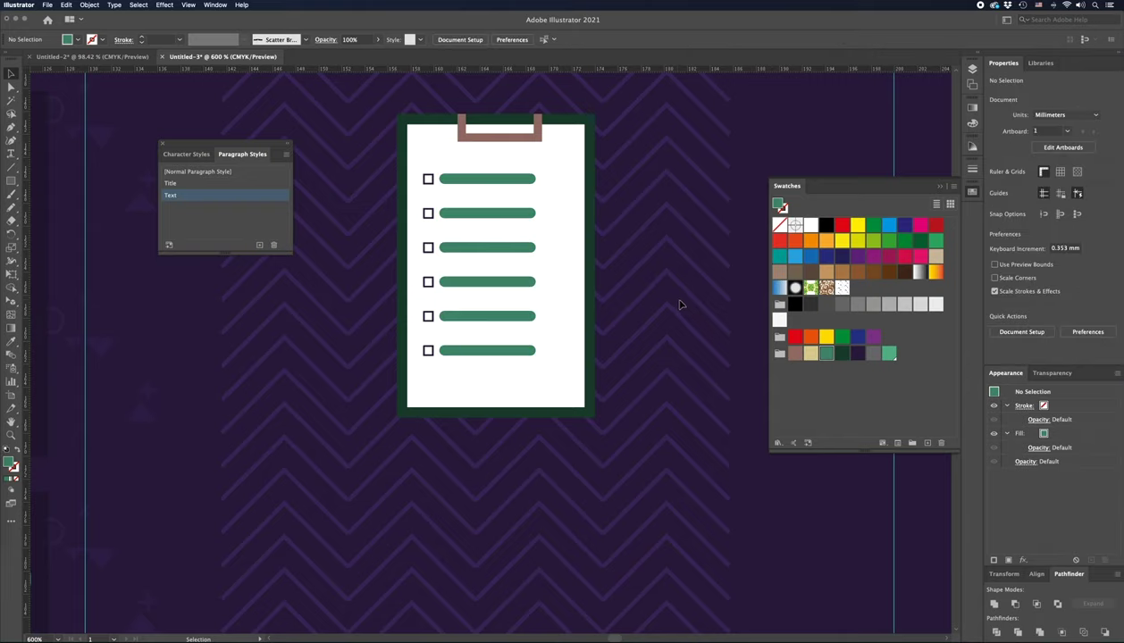
{"action": "left_click", "coordinate": [577, 373]}
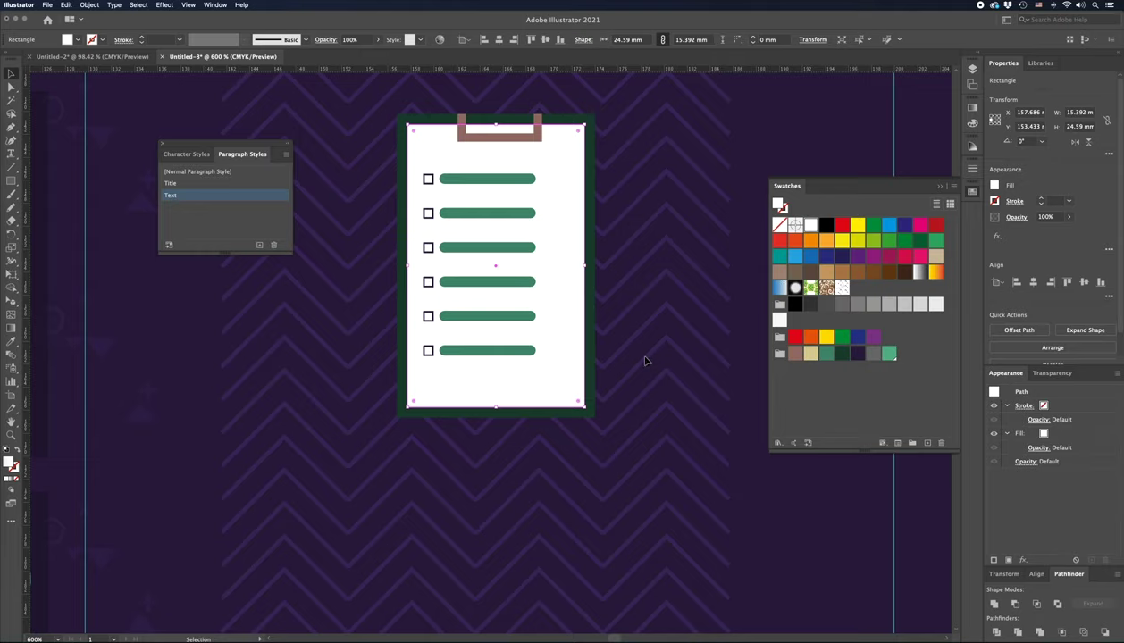
Step: Draw a small square over the page's lower right, rotate it 45°, and fill it grey
{"action": "key", "text": "p"}
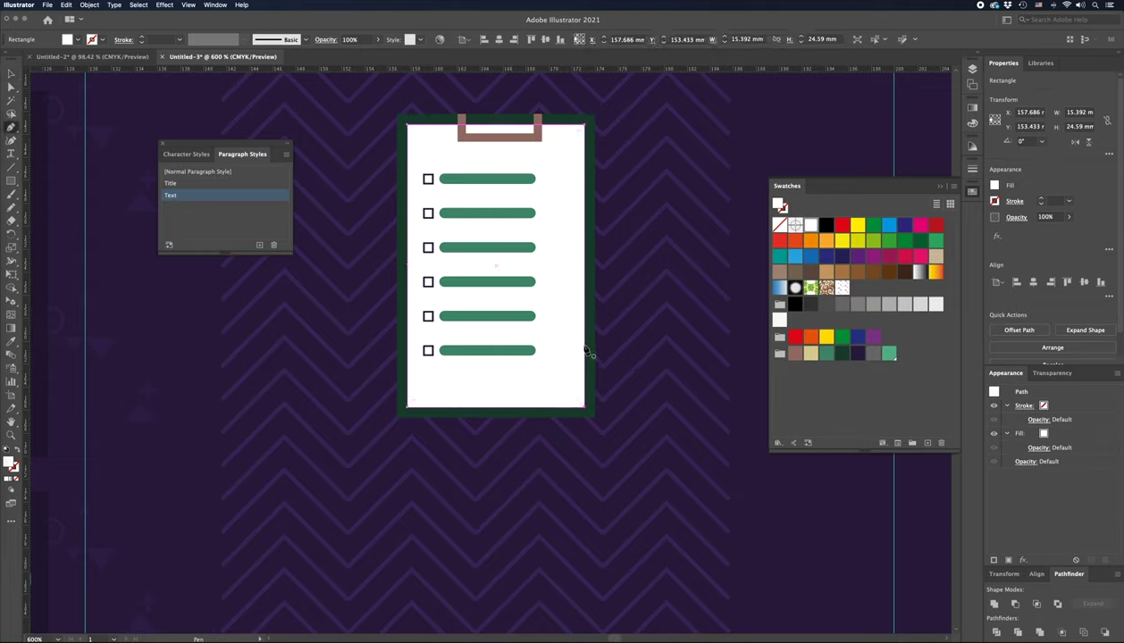
{"action": "key", "text": "m"}
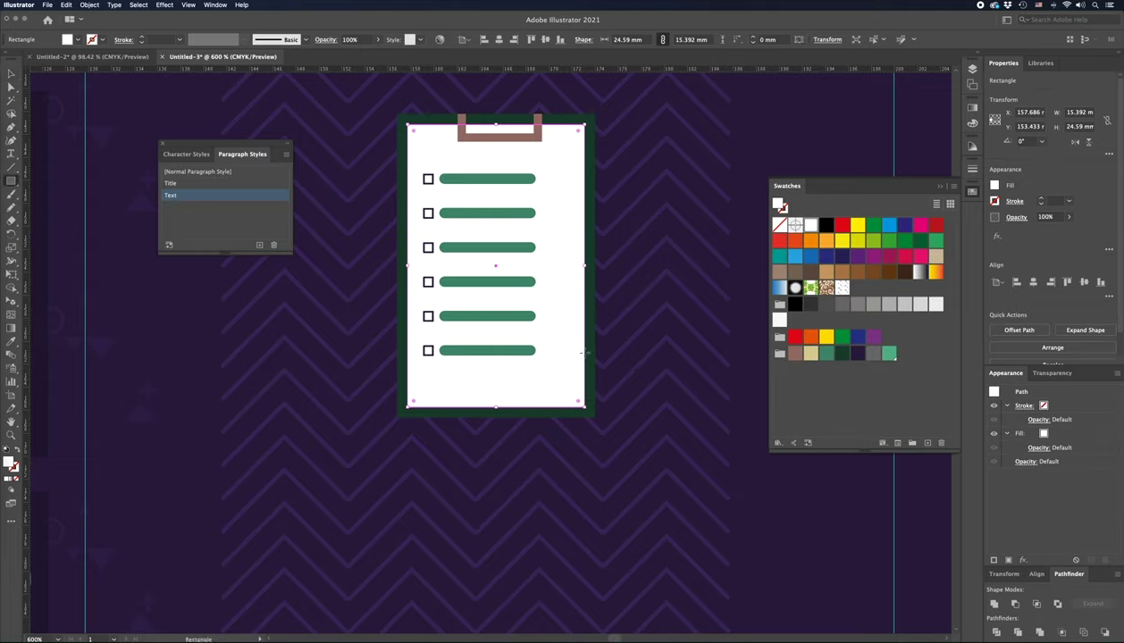
{"action": "left_click_drag", "start_coordinate": [583, 353], "coordinate": [566, 389]}
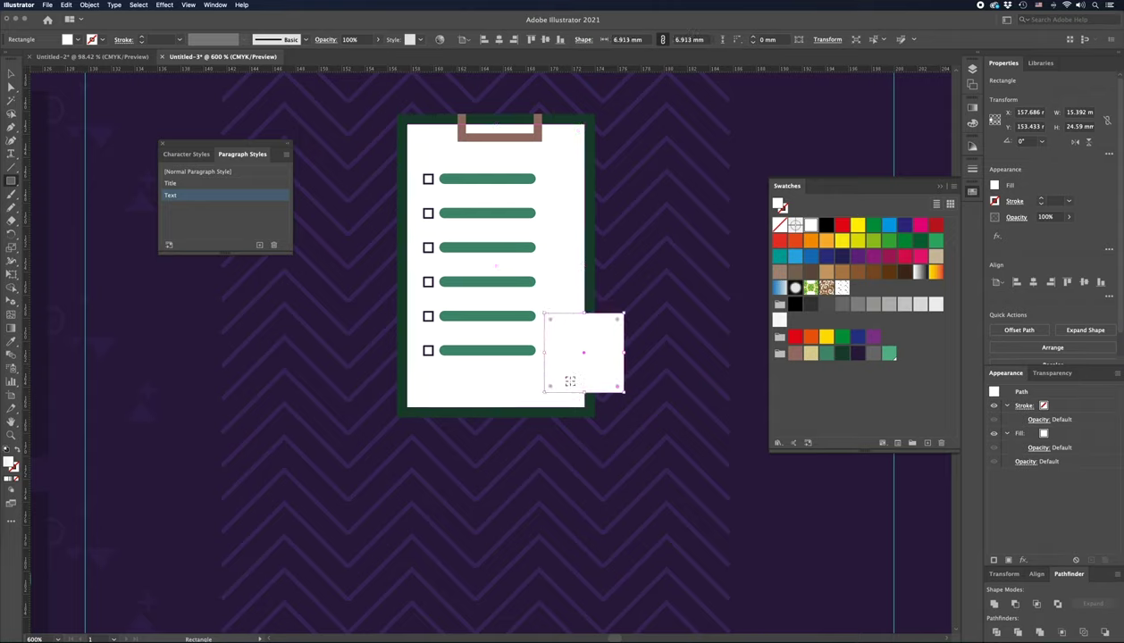
{"action": "key", "text": "v"}
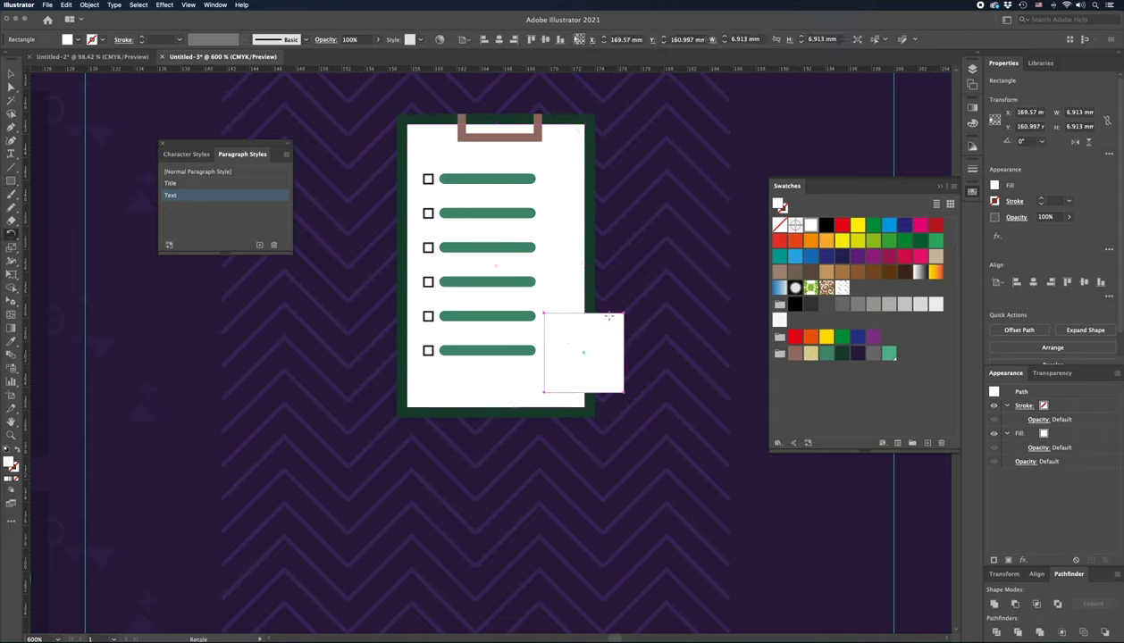
{"action": "left_click_drag", "start_coordinate": [638, 305], "coordinate": [612, 414]}
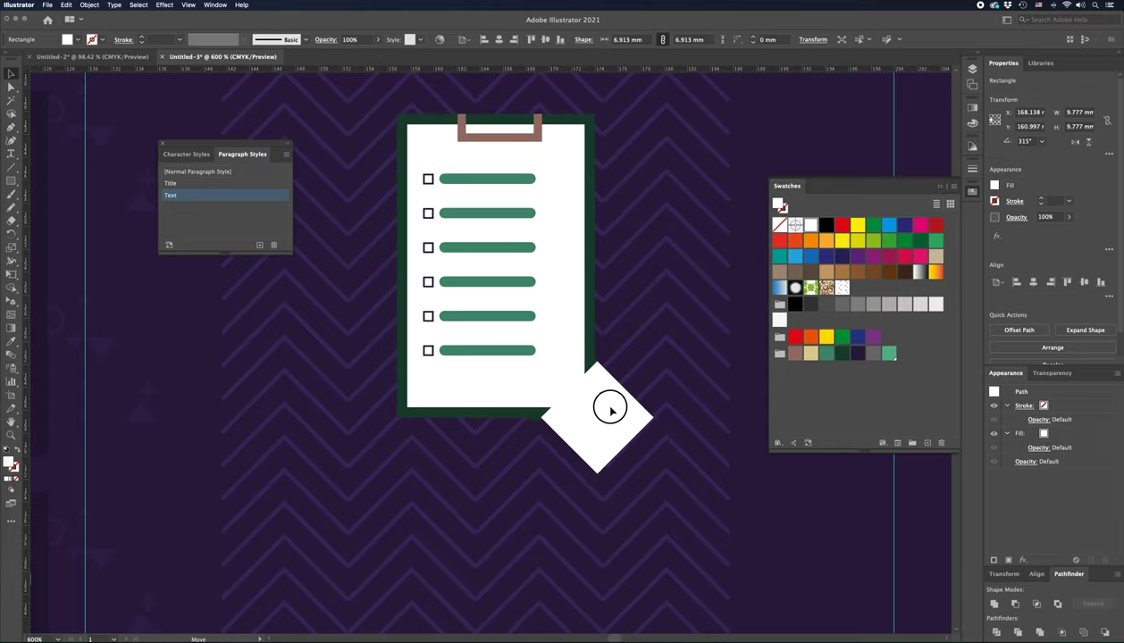
{"action": "left_click", "coordinate": [872, 355]}
{"action": "left_click_drag", "start_coordinate": [593, 399], "coordinate": [578, 376]}
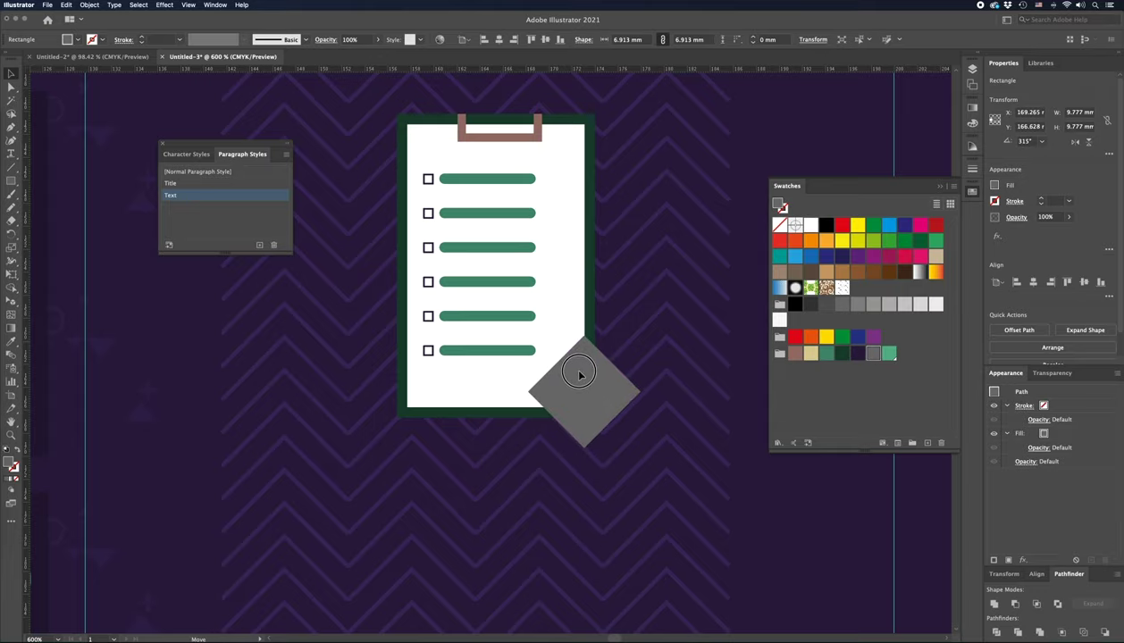
Step: Enlarge the grey diamond and align it with the page's bottom-right corner
{"action": "key", "text": "z"}
{"action": "mouse_move", "coordinate": [558, 346]}
{"action": "left_mouse_down"}
{"action": "mouse_move", "coordinate": [617, 329]}
{"action": "mouse_move", "coordinate": [615, 354]}
{"action": "left_mouse_up"}
{"action": "key", "text": "v"}
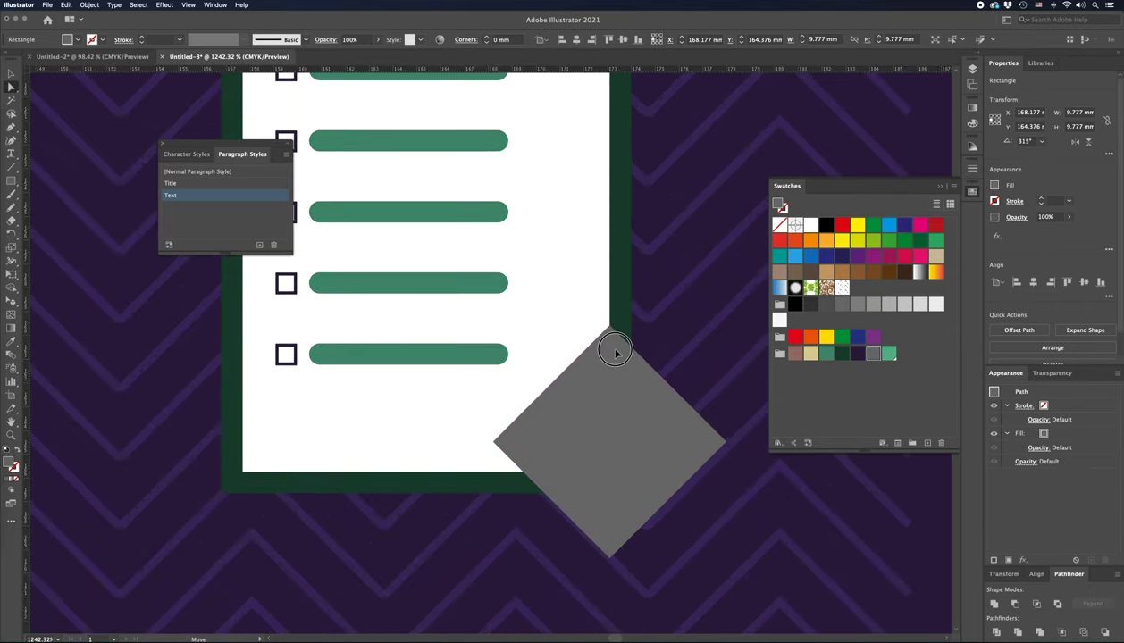
{"action": "left_click_drag", "start_coordinate": [614, 353], "coordinate": [623, 311]}
{"action": "key", "text": "ctrl+z"}
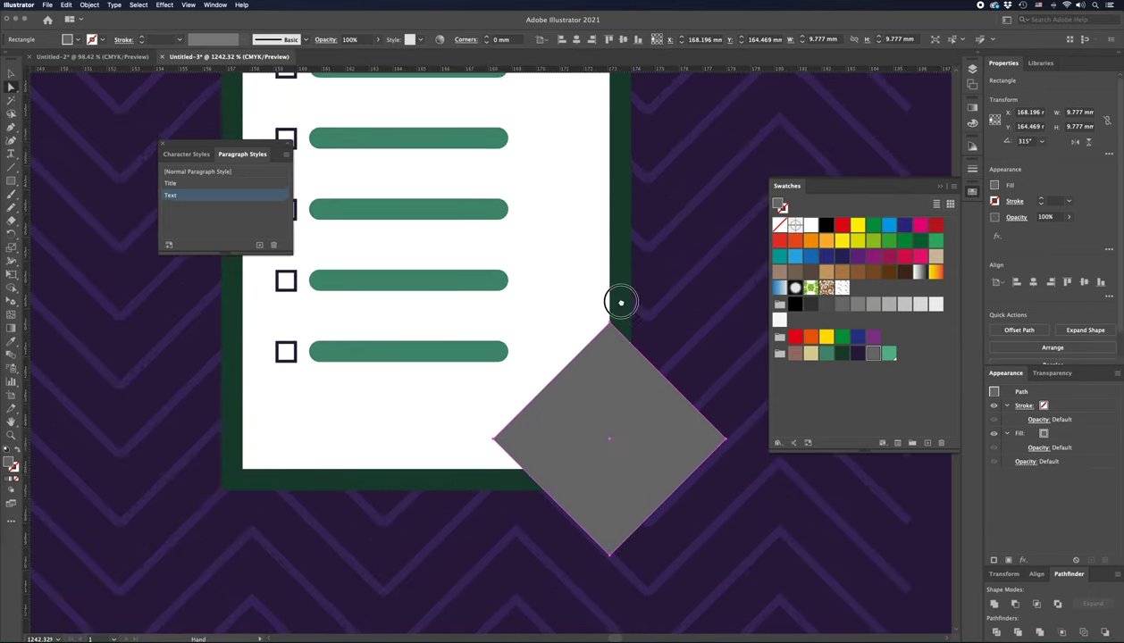
{"action": "scroll", "coordinate": [618, 301], "scroll_direction": "down", "scroll_amount": 2}
{"action": "left_click_drag", "start_coordinate": [551, 373], "coordinate": [521, 397]}
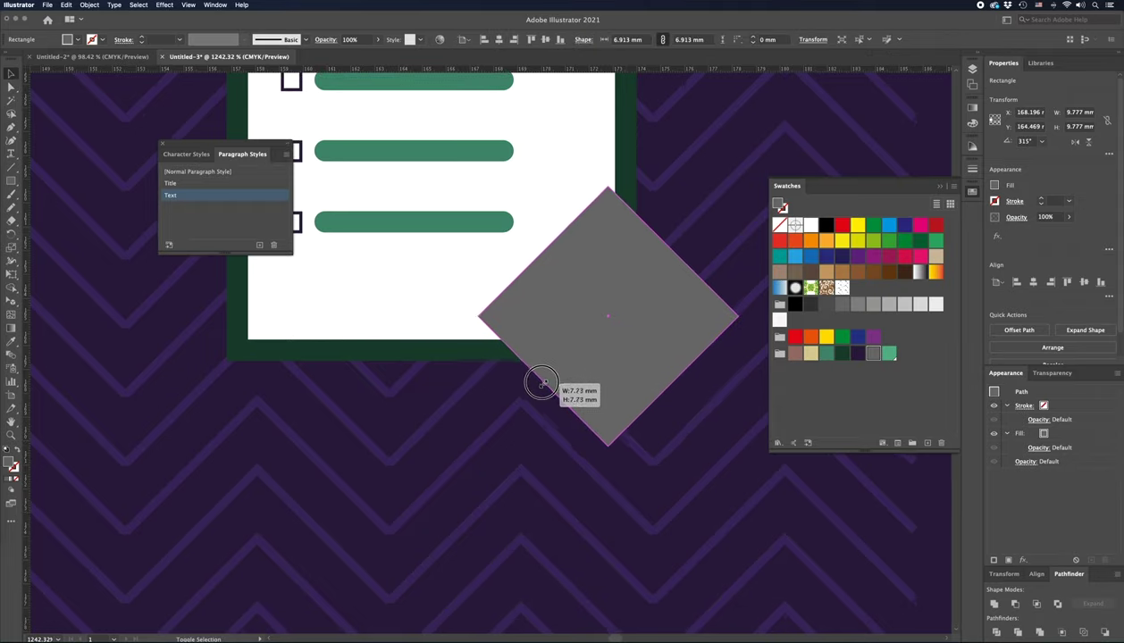
{"action": "left_click_drag", "start_coordinate": [551, 297], "coordinate": [568, 311]}
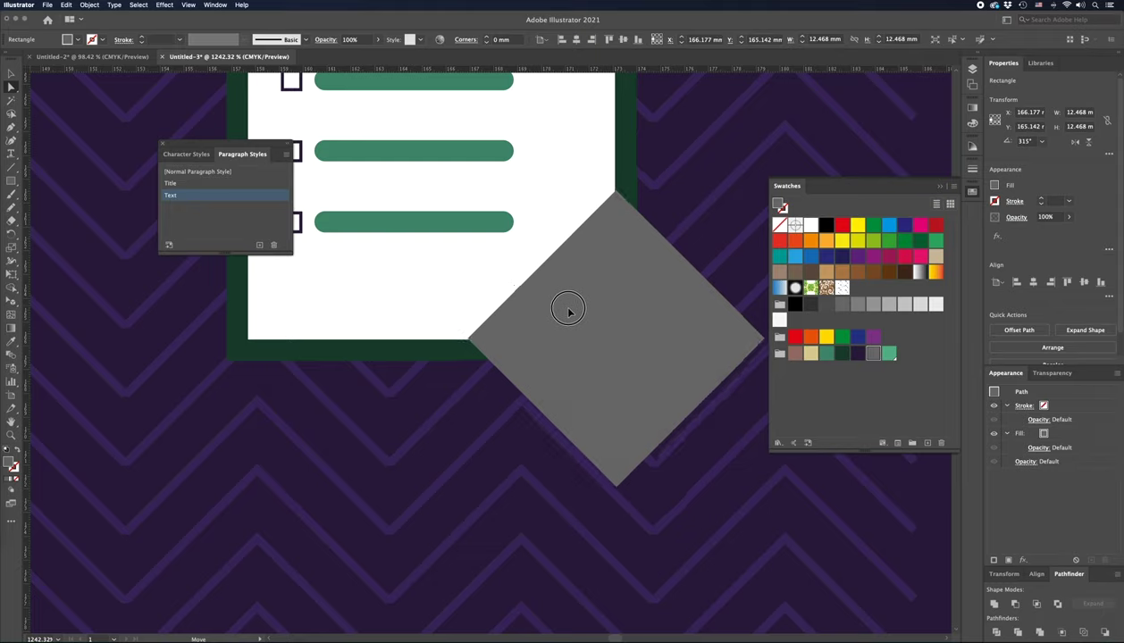
{"action": "left_click_drag", "start_coordinate": [569, 310], "coordinate": [567, 315]}
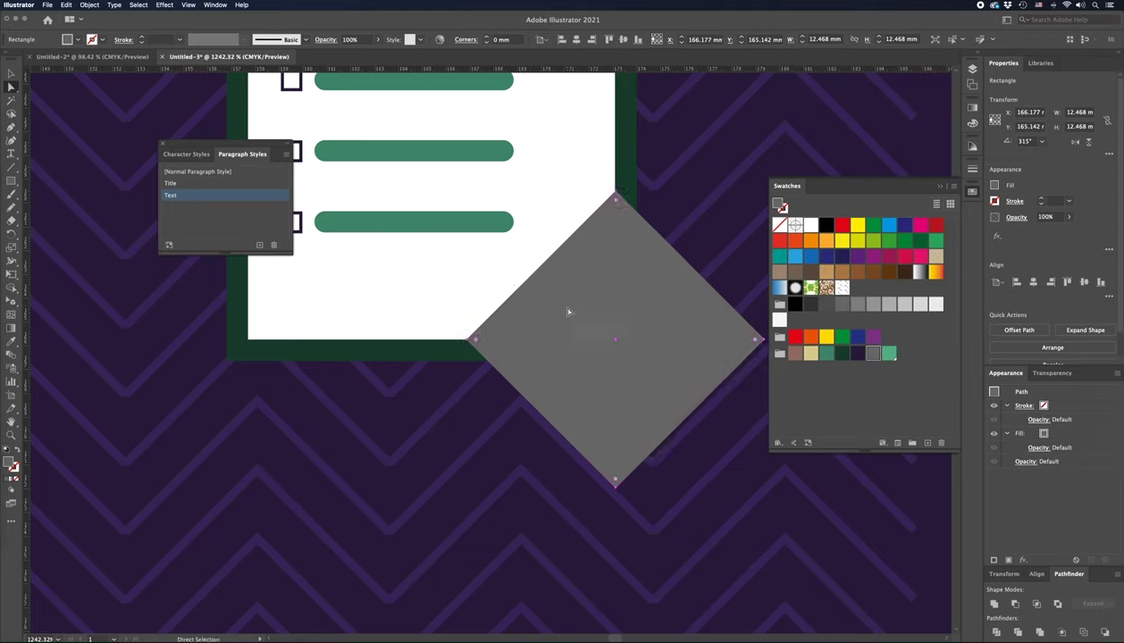
Step: Trim away the diamond's part outside the page with Shape Builder, leaving a corner triangle
{"action": "left_click", "coordinate": [564, 211], "text": "shift"}
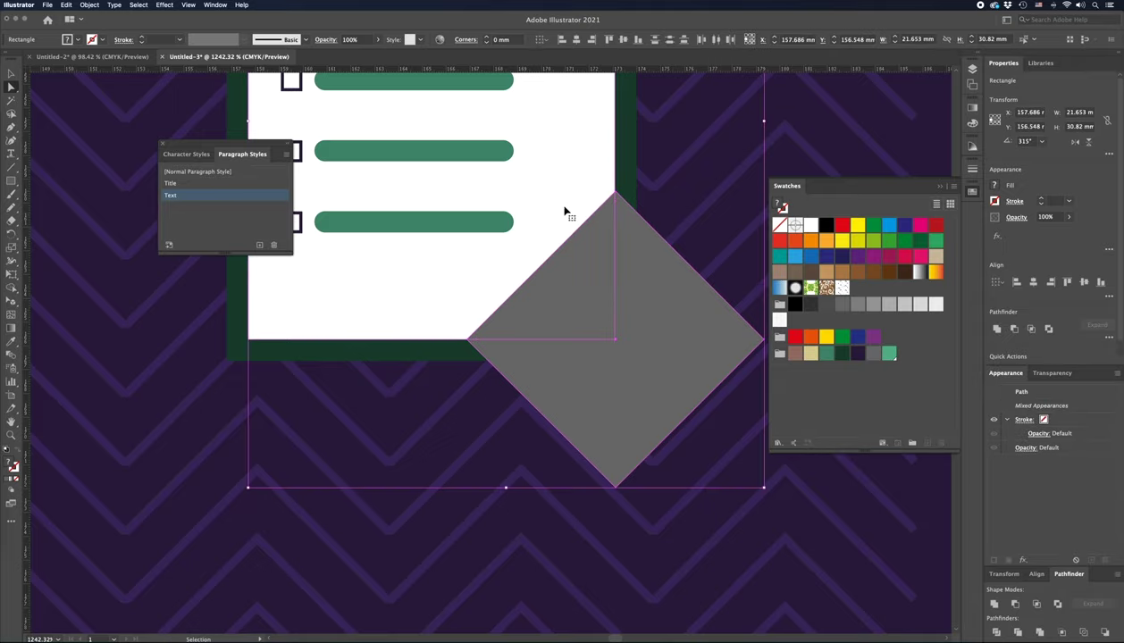
{"action": "key", "text": "ctrl+minus"}
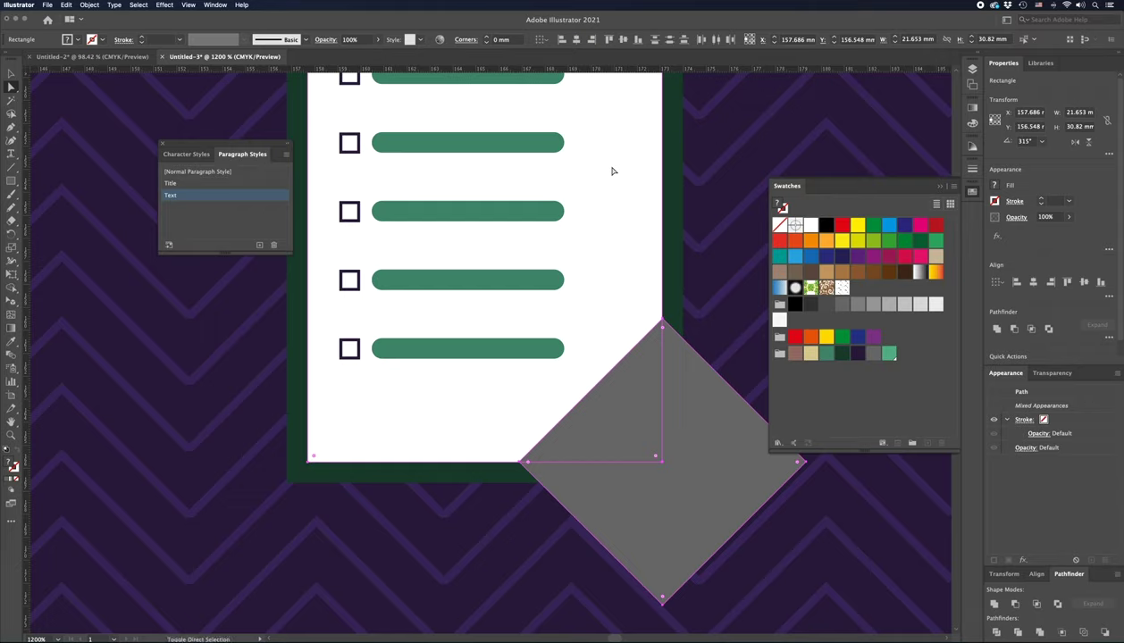
{"action": "key", "text": "shift+m"}
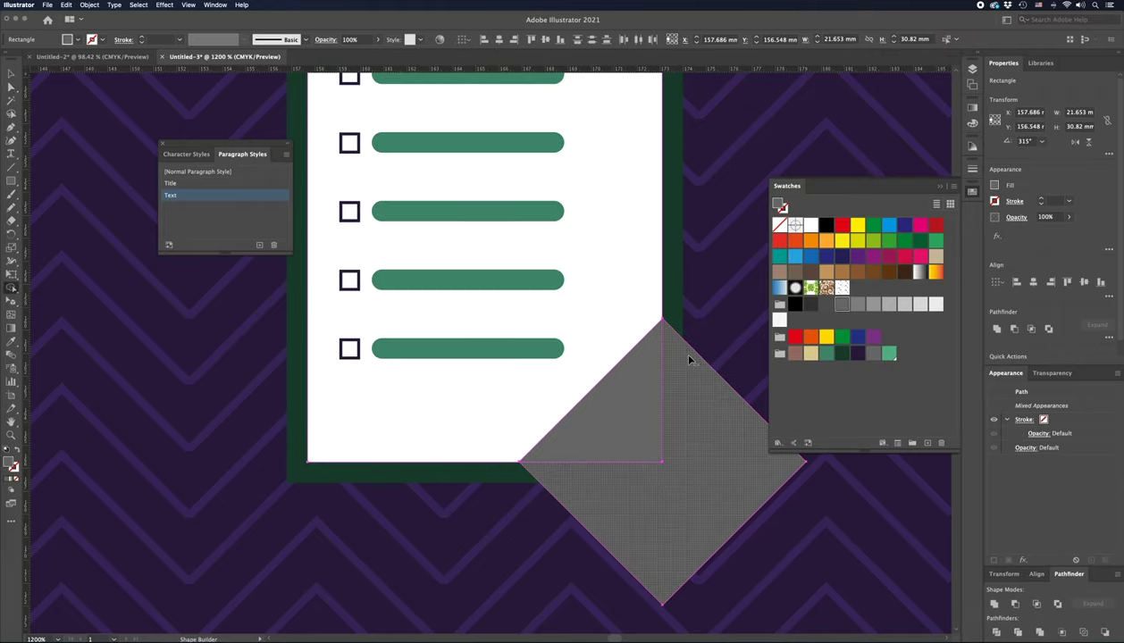
{"action": "left_click", "coordinate": [702, 468], "text": "alt"}
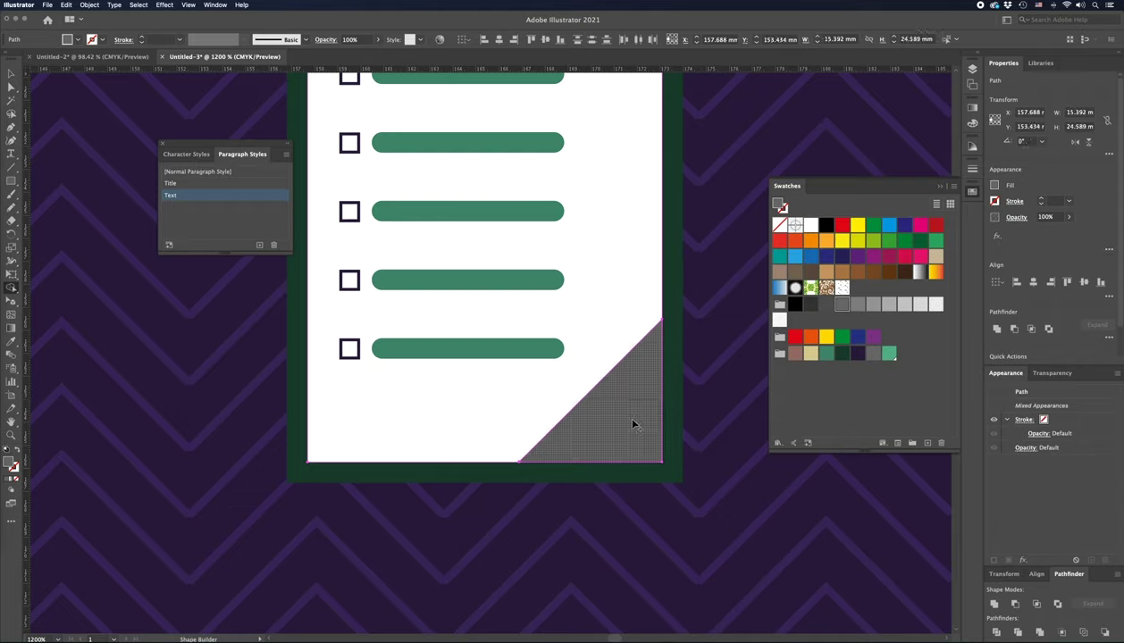
{"action": "key", "text": "a"}
{"action": "left_click", "coordinate": [724, 475]}
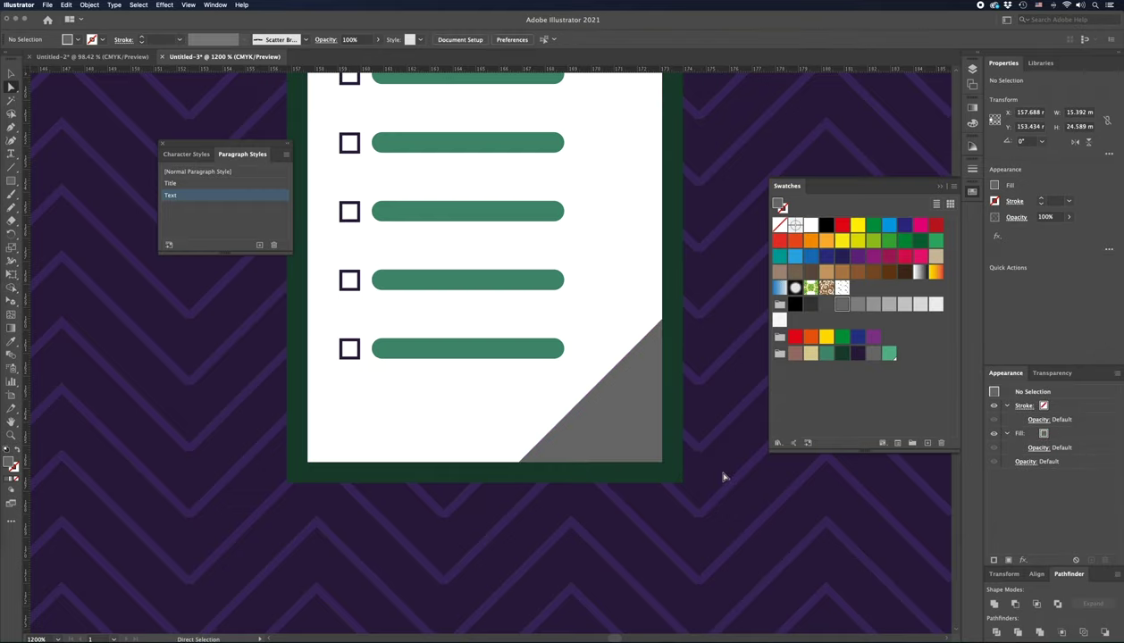
Step: Rotate a copy of the grey corner triangle 180° to form the fold's second half
{"action": "left_click", "coordinate": [643, 415]}
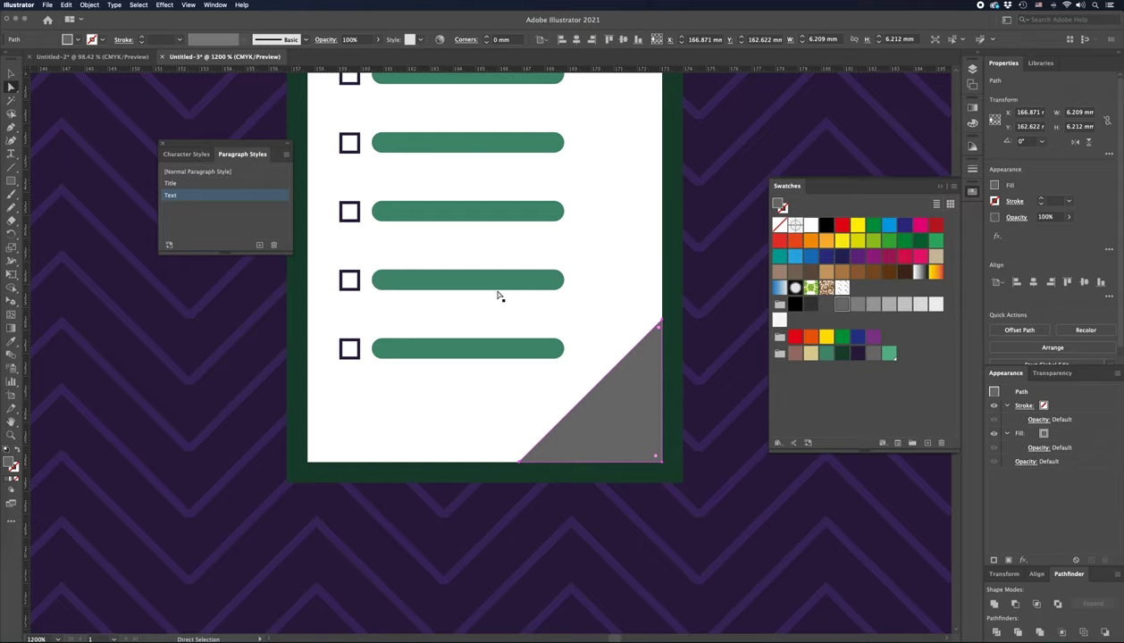
{"action": "key", "text": "v"}
{"action": "key", "text": "r"}
{"action": "mouse_move", "coordinate": [631, 310]}
{"action": "left_mouse_down"}
{"action": "mouse_move", "coordinate": [676, 384]}
{"action": "mouse_move", "coordinate": [550, 453]}
{"action": "left_mouse_up"}
{"action": "key", "text": "a"}
{"action": "left_click", "coordinate": [616, 419]}
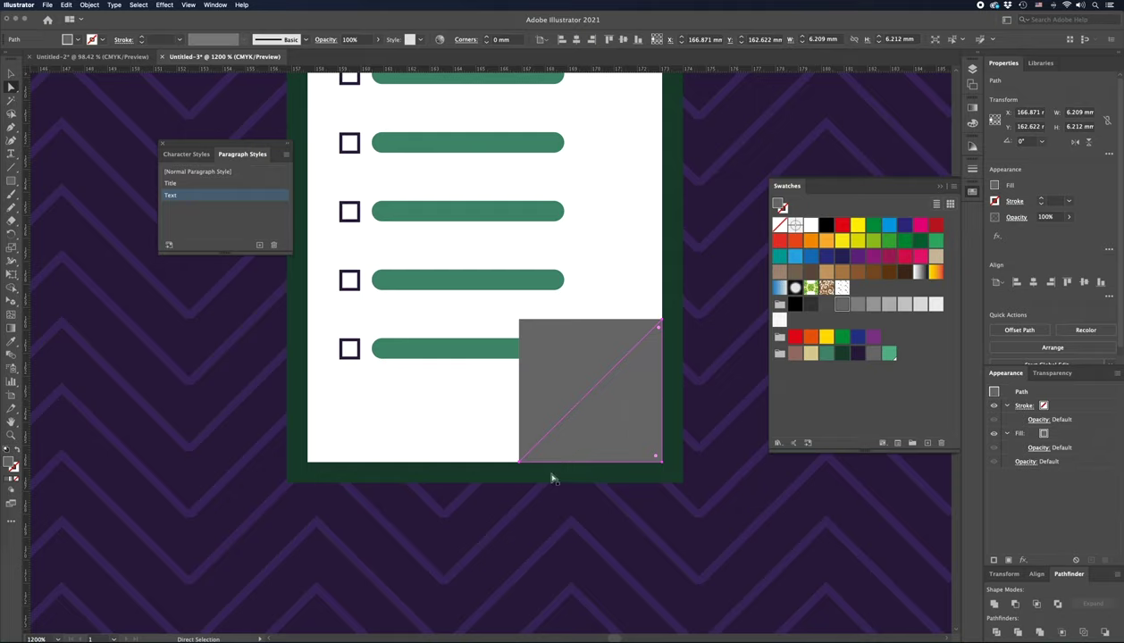
Step: Colour the lower triangle the border's dark green and the upper flap light grey (K=20)
{"action": "key", "text": "i"}
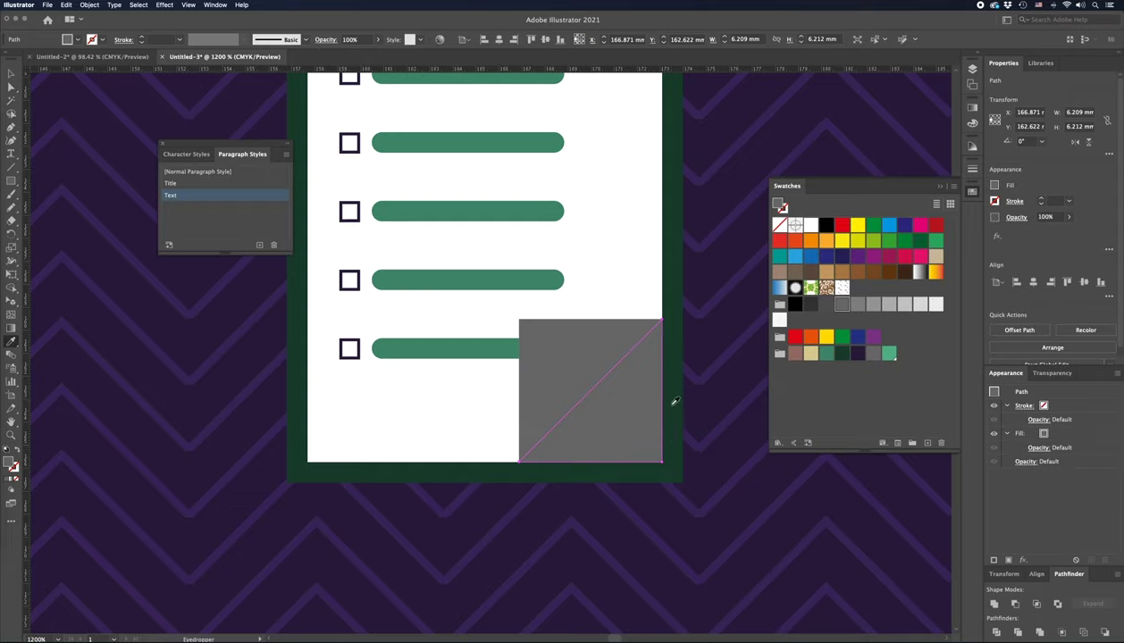
{"action": "left_click", "coordinate": [678, 429]}
{"action": "key", "text": "a"}
{"action": "left_click", "coordinate": [569, 364]}
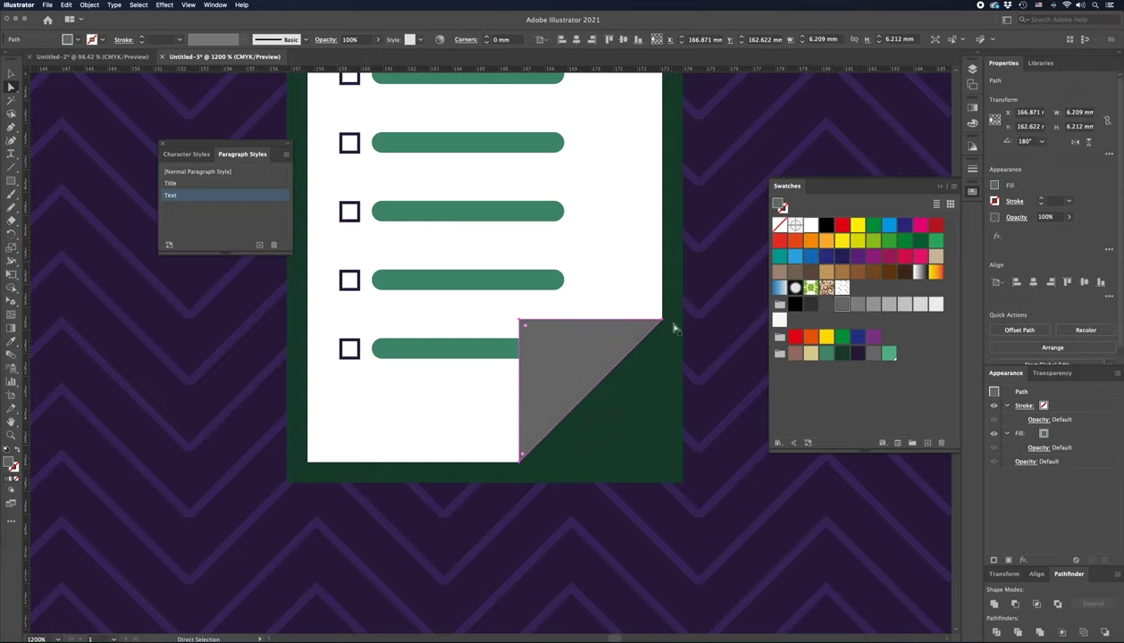
{"action": "key", "text": "i"}
{"action": "left_click", "coordinate": [656, 282]}
{"action": "left_click", "coordinate": [920, 306]}
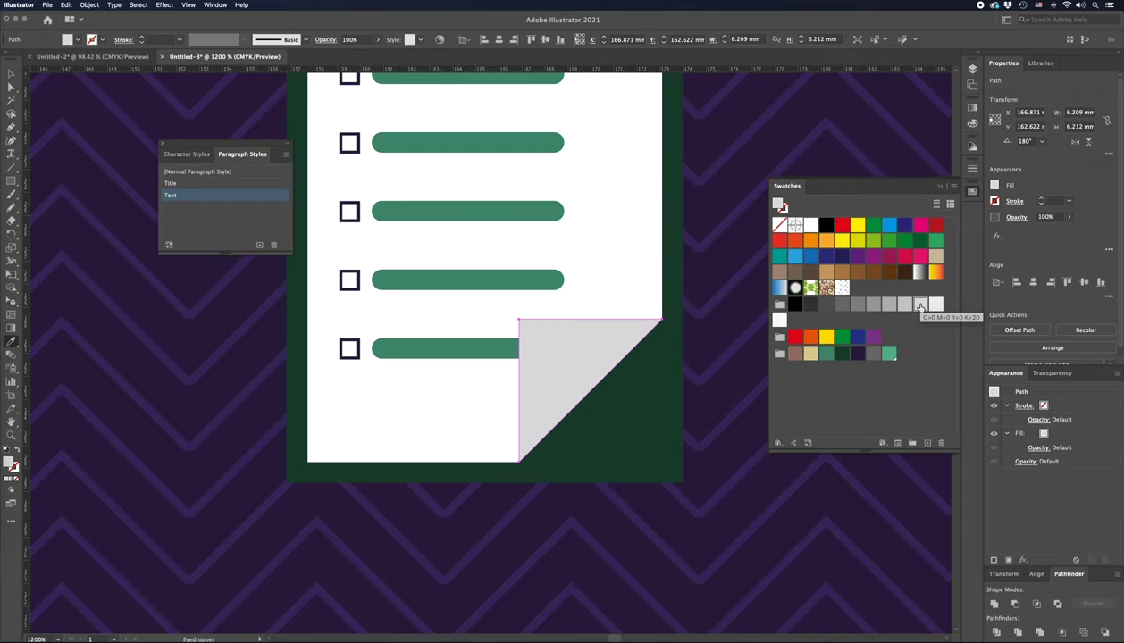
Step: Select all the clipboard's parts together as one checklist icon
{"action": "key", "text": "ctrl+minus"}
{"action": "key", "text": "ctrl+minus"}
{"action": "key", "text": "ctrl+minus"}
{"action": "key", "text": "v"}
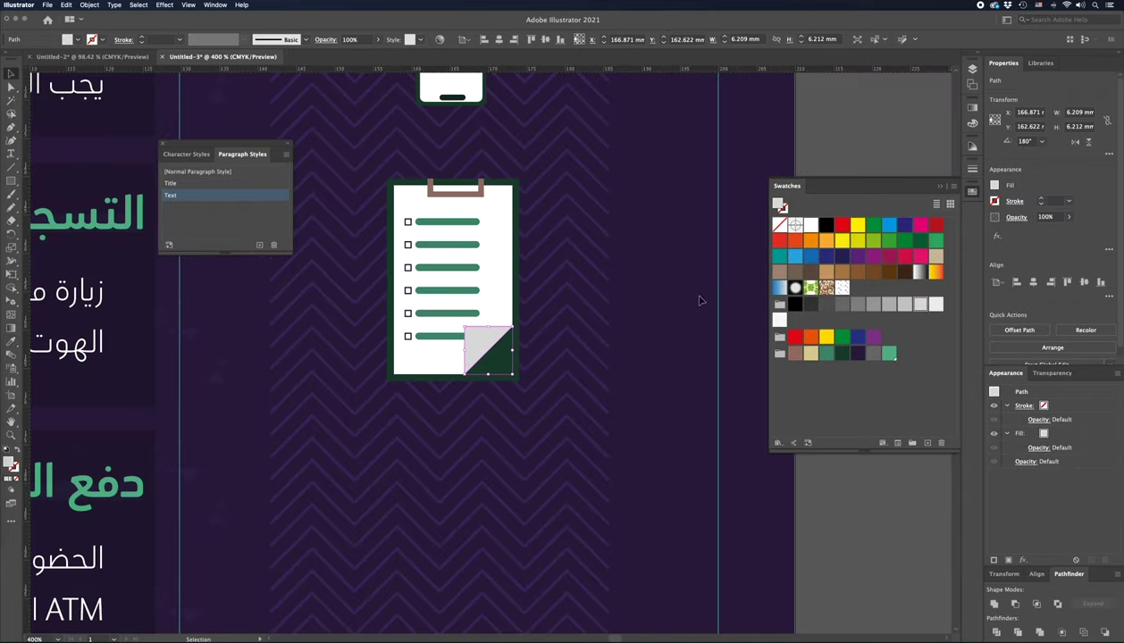
{"action": "left_click", "coordinate": [601, 300]}
{"action": "left_click_drag", "start_coordinate": [551, 159], "coordinate": [375, 410]}
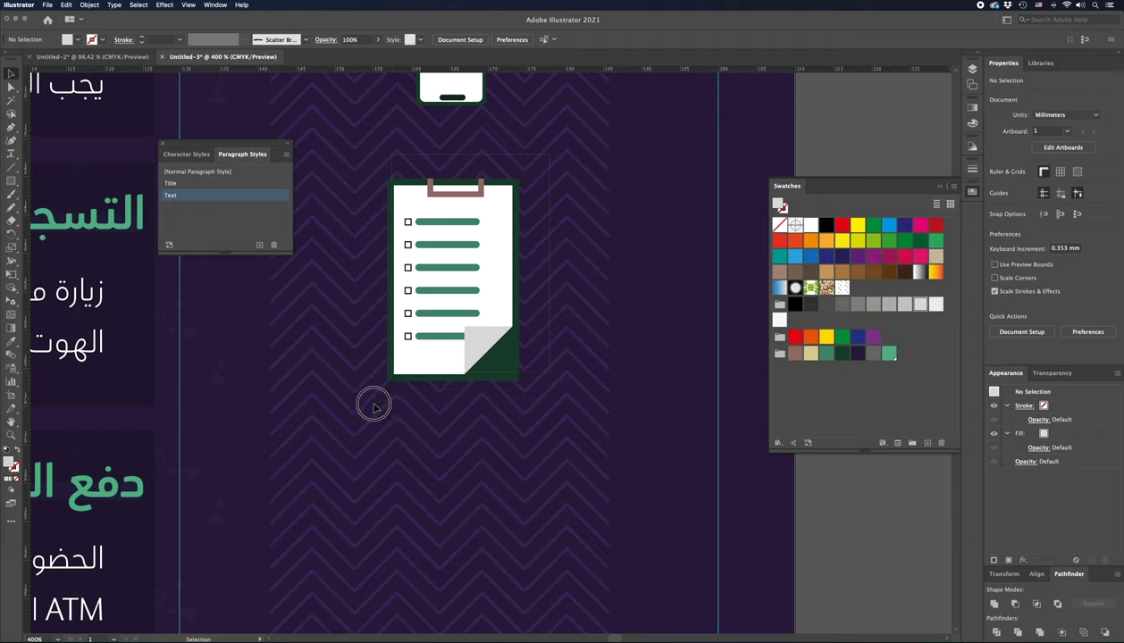
{"action": "key", "text": "a"}
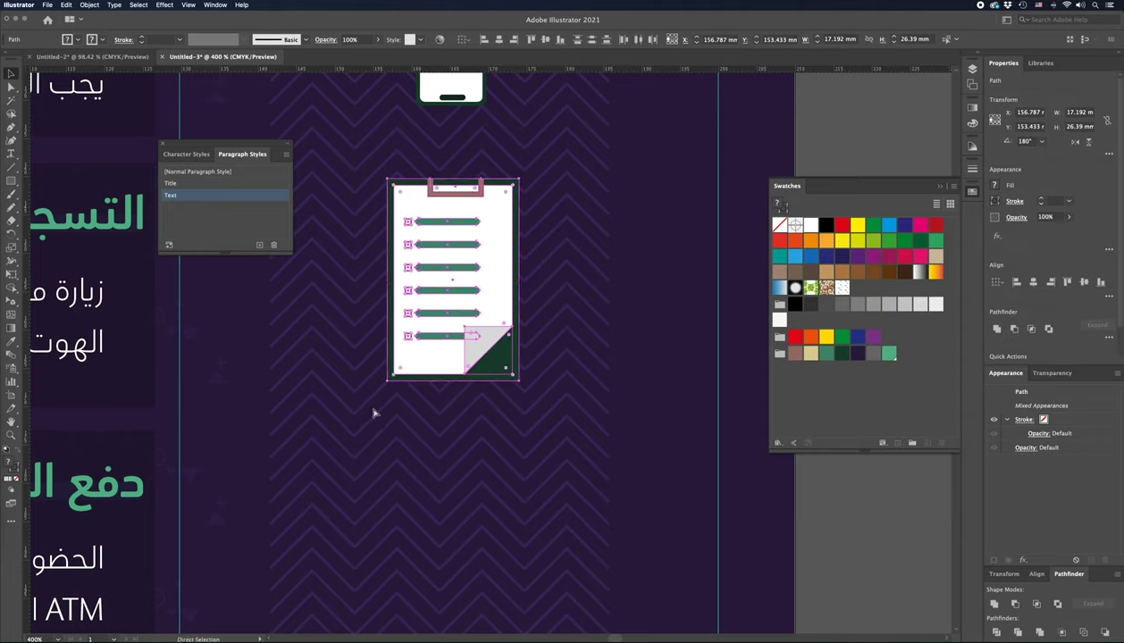
{"action": "key", "text": "v"}
Step: Zoom out to view the clipboard beside the SMS phone in the infographic column
{"action": "key", "text": "super+minus"}
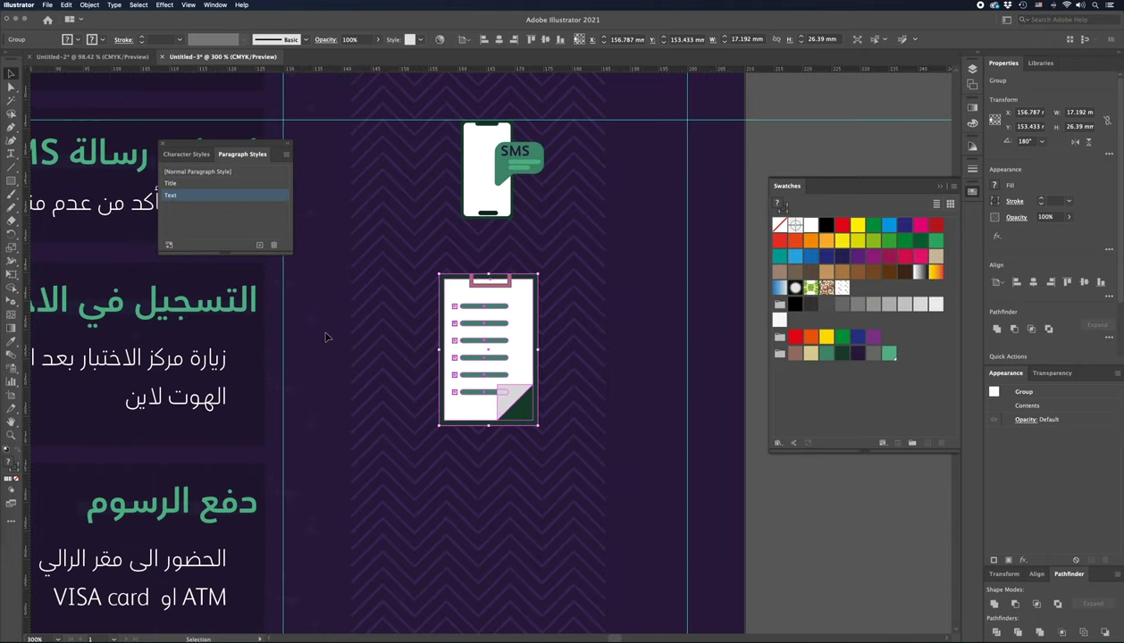
{"action": "key", "text": "super+minus"}
{"action": "scroll", "coordinate": [477, 268], "scroll_direction": "left", "scroll_amount": 3}
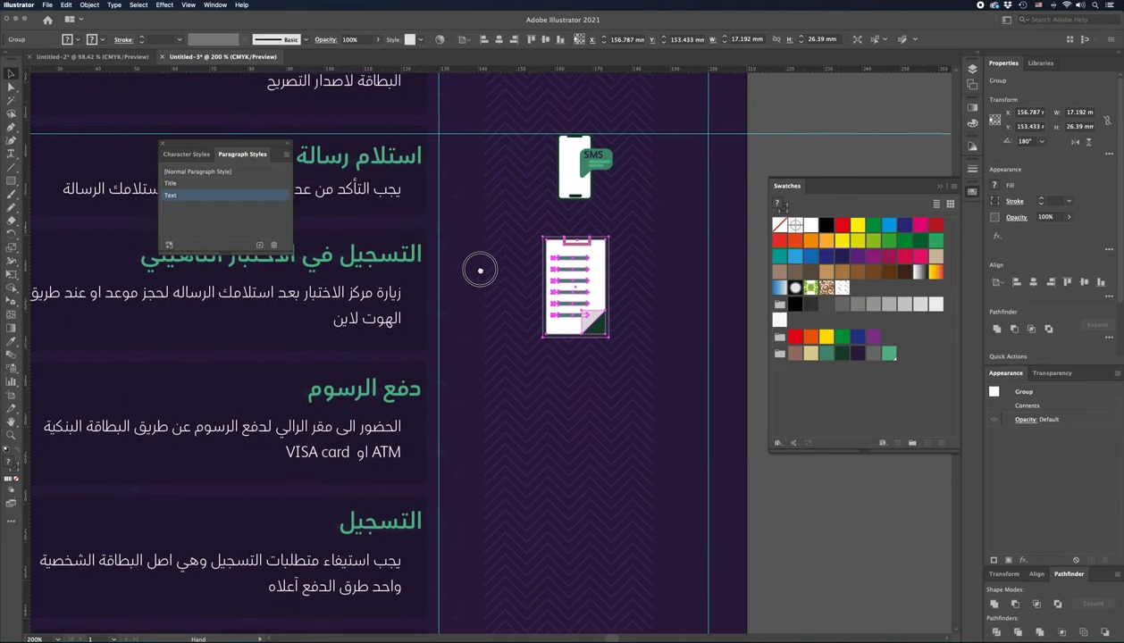
{"action": "scroll", "coordinate": [507, 351], "scroll_direction": "down", "scroll_amount": 3}
{"action": "left_click", "coordinate": [525, 393]}
{"action": "scroll", "coordinate": [539, 363], "scroll_direction": "down", "scroll_amount": 2}
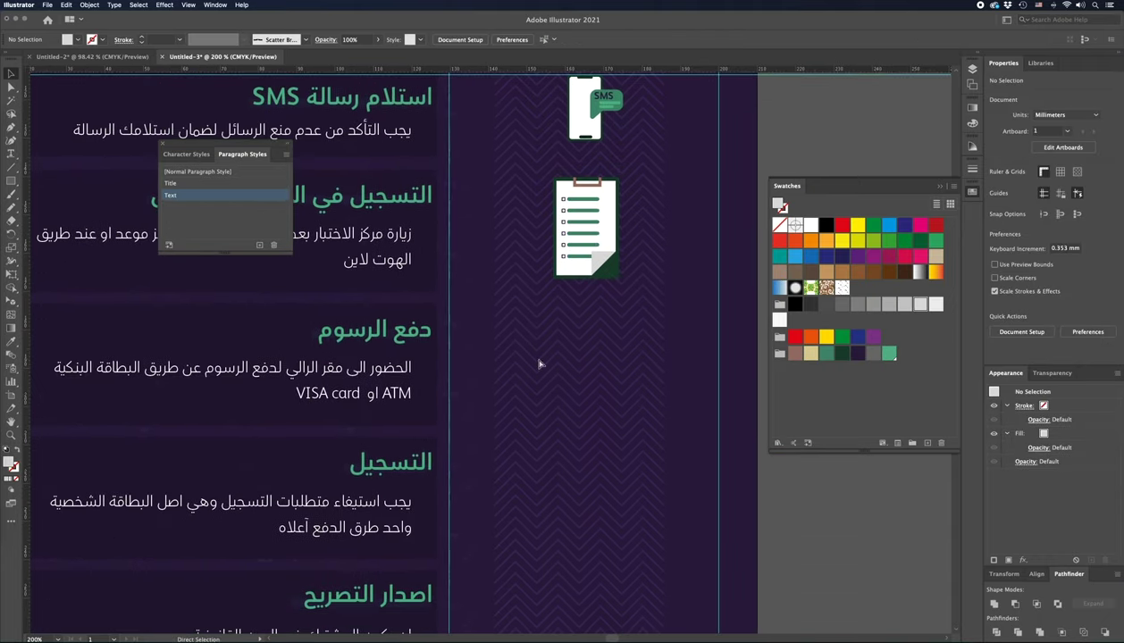
{"action": "key", "text": "super+plus"}
{"action": "key", "text": "m"}
{"action": "scroll", "coordinate": [451, 372], "scroll_direction": "right", "scroll_amount": 3}
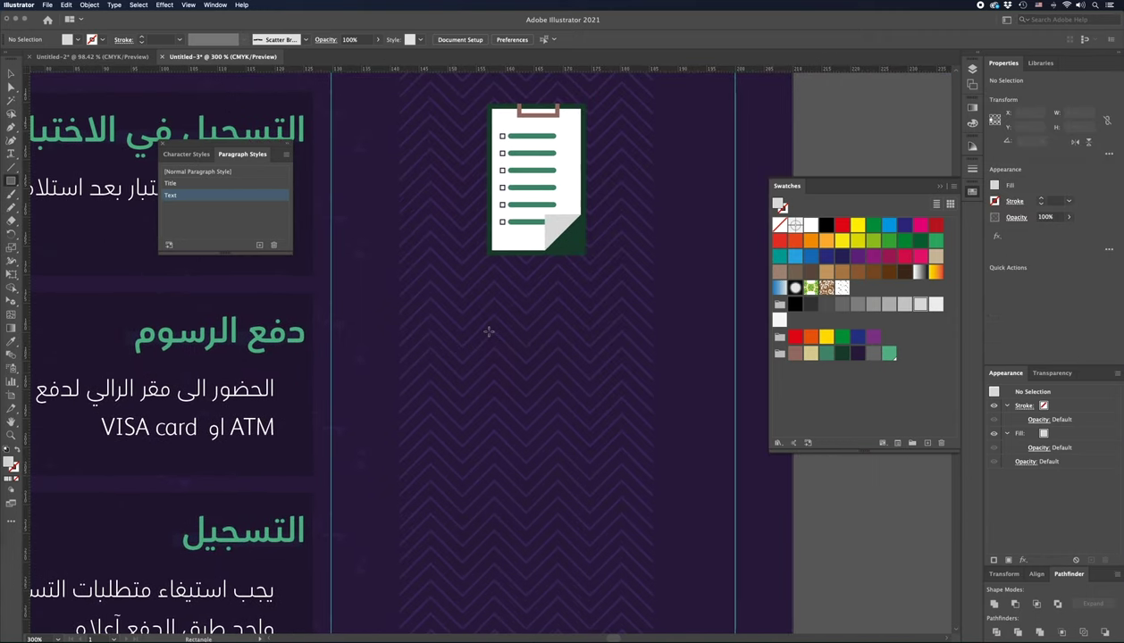
Step: Draw the card rectangle below the clipboard, round its corners, and fill it green
{"action": "left_click_drag", "start_coordinate": [484, 328], "coordinate": [598, 399]}
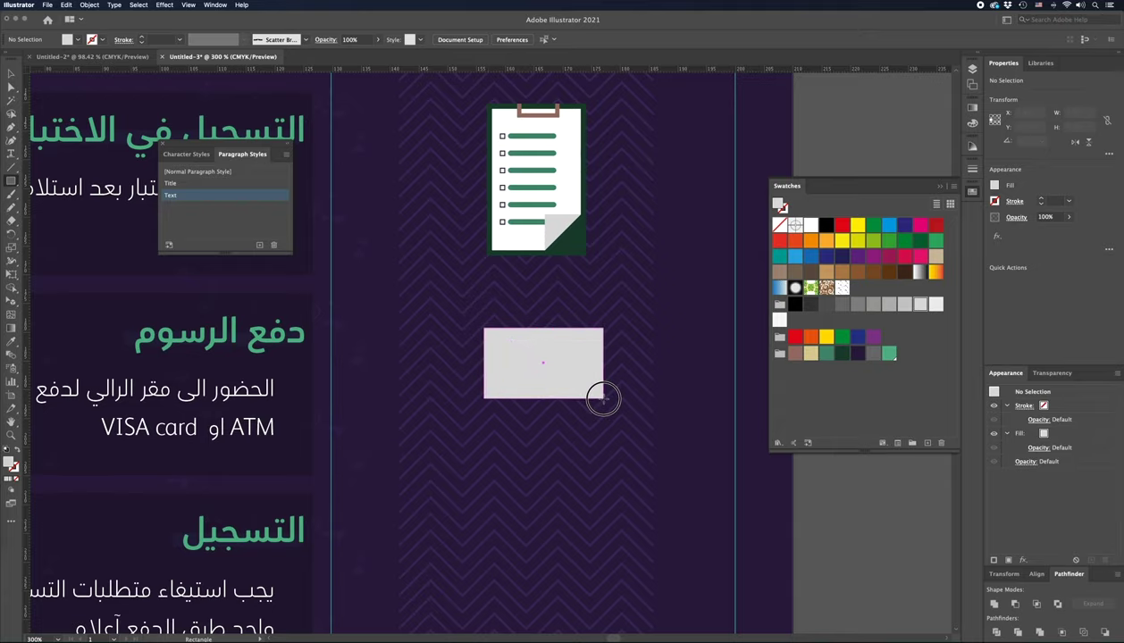
{"action": "left_click_drag", "start_coordinate": [598, 398], "coordinate": [599, 397]}
{"action": "key", "text": "v"}
{"action": "key", "text": "super+plus"}
{"action": "key", "text": "a"}
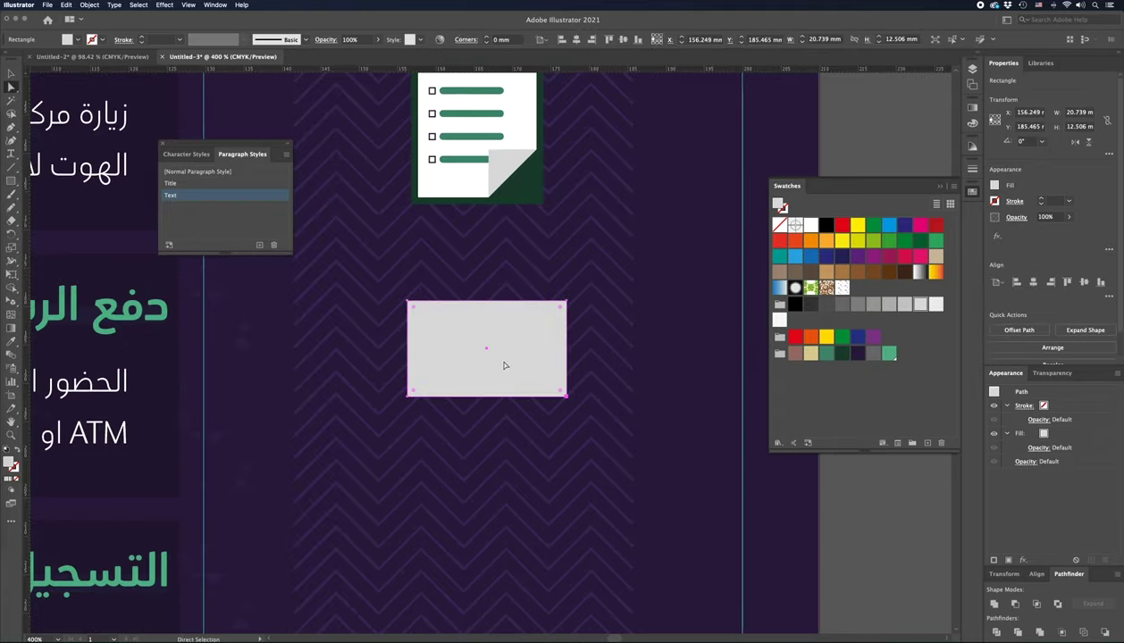
{"action": "left_click_drag", "start_coordinate": [419, 315], "coordinate": [417, 312]}
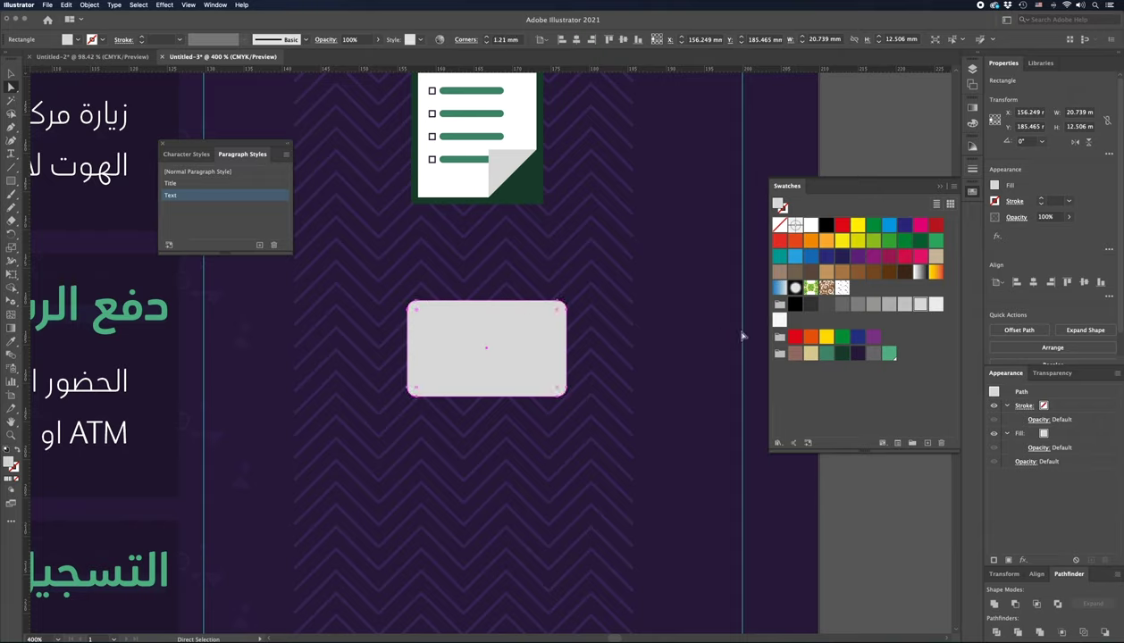
{"action": "left_click", "coordinate": [889, 355]}
{"action": "key", "text": "super+plus"}
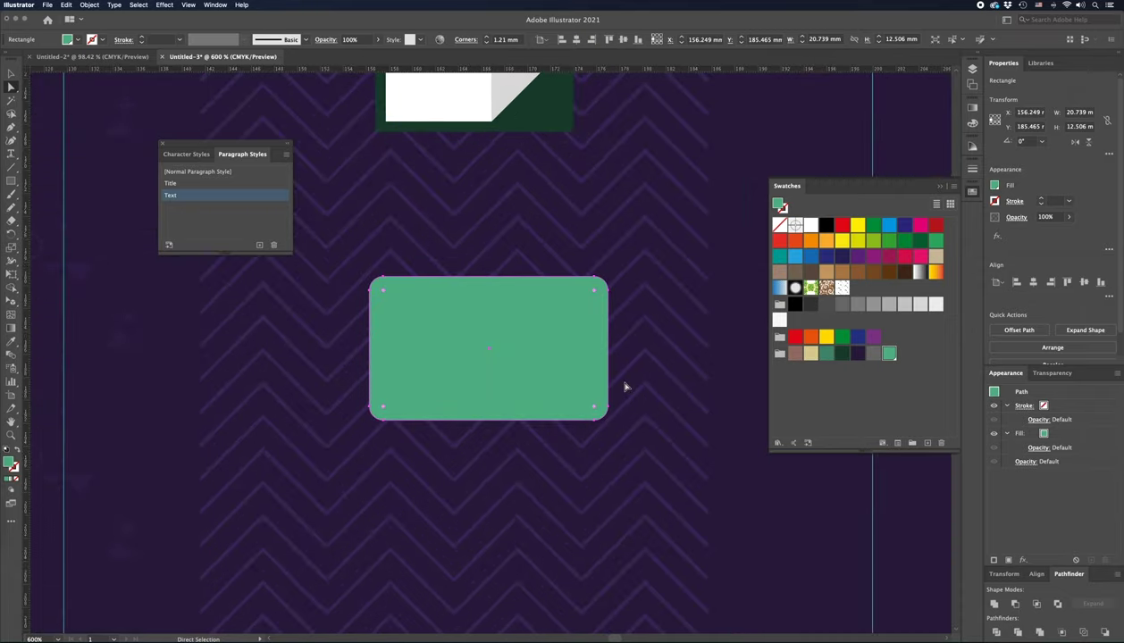
Step: Add a small tan chip square near the card's top-left
{"action": "key", "text": "m"}
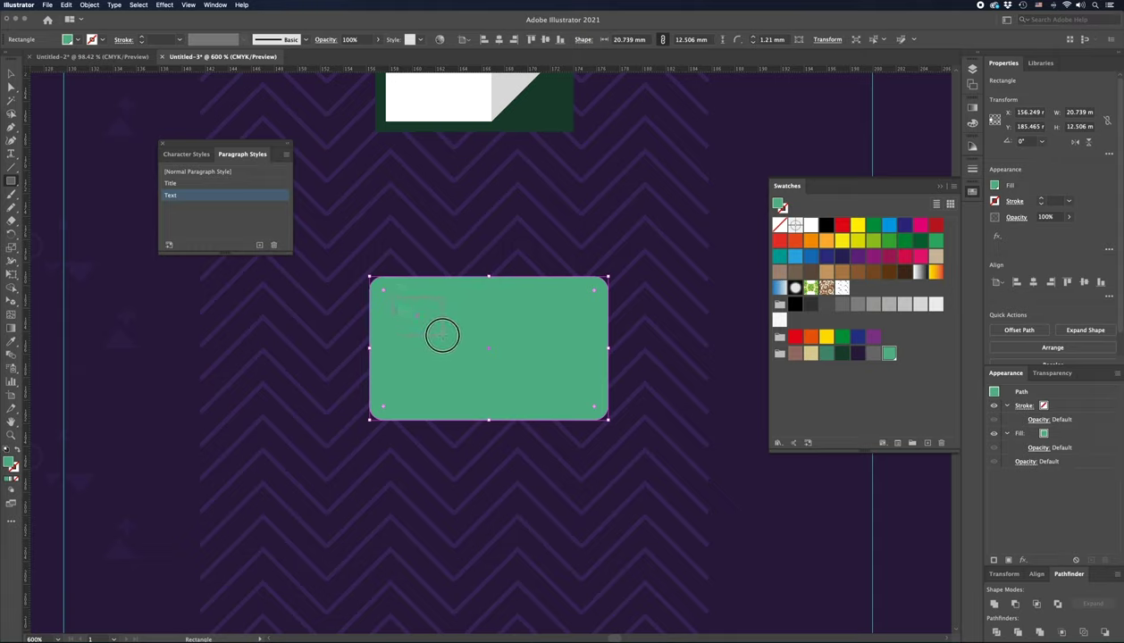
{"action": "left_click_drag", "start_coordinate": [445, 336], "coordinate": [448, 344]}
{"action": "left_click_drag", "start_coordinate": [447, 344], "coordinate": [448, 352]}
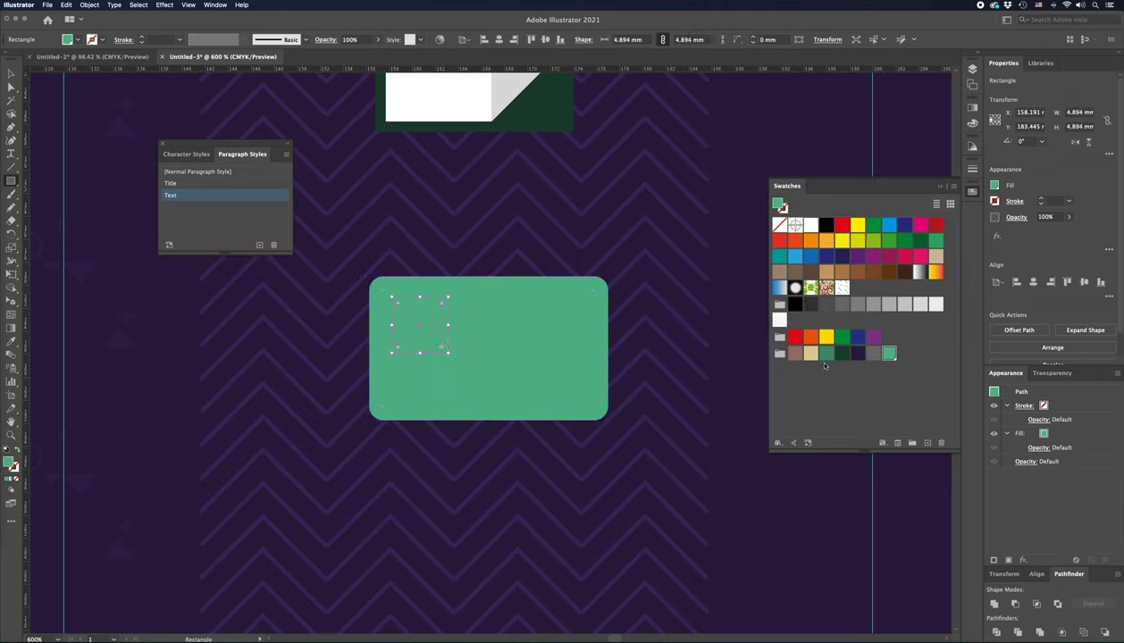
{"action": "left_click", "coordinate": [810, 353]}
{"action": "key", "text": "v"}
{"action": "left_click", "coordinate": [703, 339]}
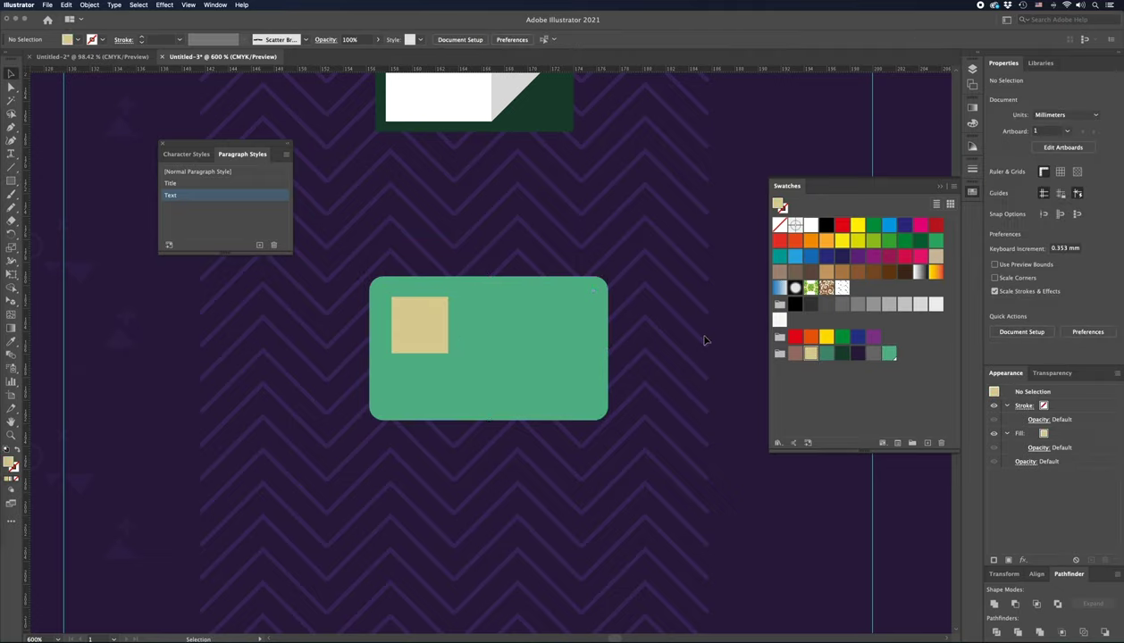
{"action": "left_click", "coordinate": [422, 339]}
{"action": "mouse_move", "coordinate": [448, 325]}
{"action": "left_mouse_down"}
{"action": "mouse_move", "coordinate": [413, 320]}
{"action": "mouse_move", "coordinate": [535, 305]}
{"action": "left_mouse_up"}
Step: Draw a thin dark-green bar right of the chip and copy it to the right
{"action": "key", "text": "m"}
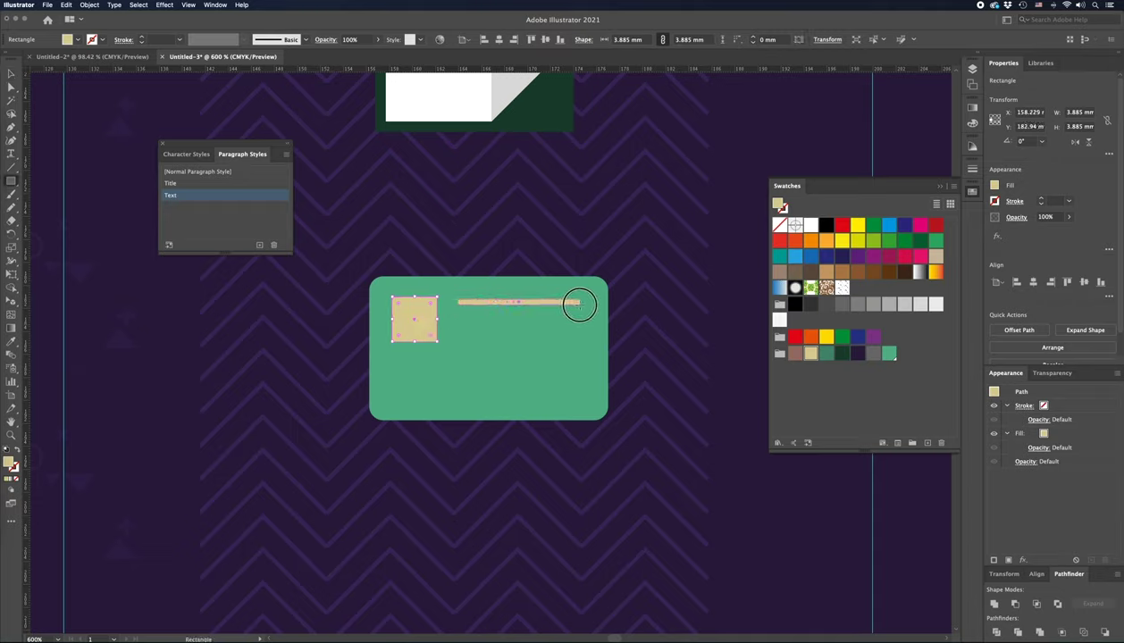
{"action": "left_click_drag", "start_coordinate": [535, 305], "coordinate": [542, 304]}
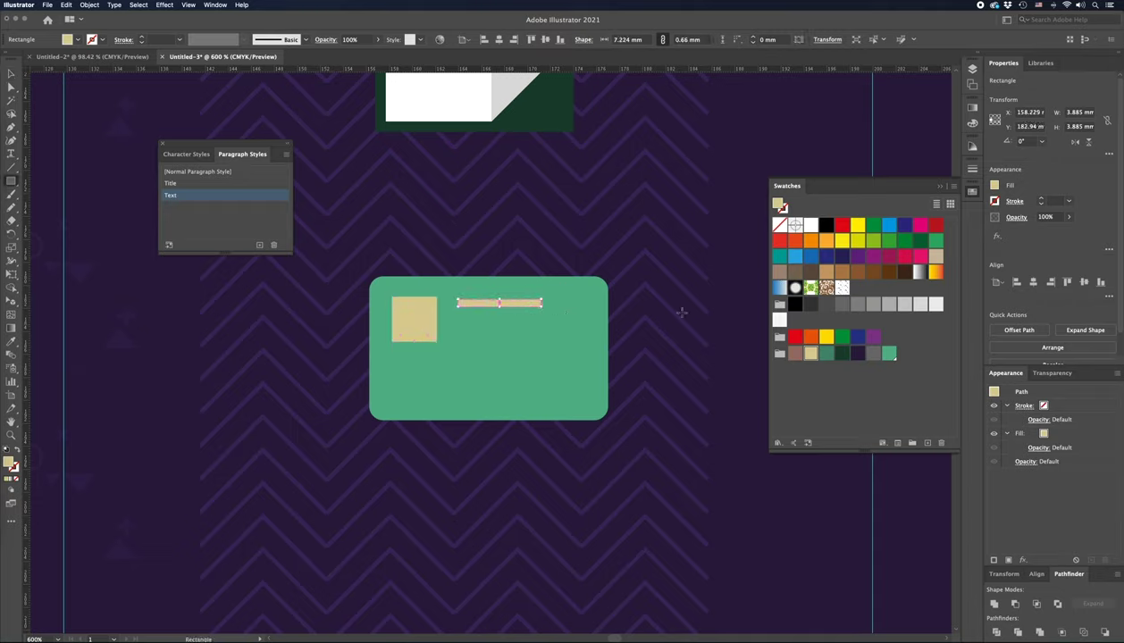
{"action": "left_click", "coordinate": [827, 354]}
{"action": "key", "text": "a"}
{"action": "scroll", "coordinate": [549, 317], "scroll_direction": "up", "scroll_amount": 3}
{"action": "key", "text": "v"}
{"action": "left_click_drag", "start_coordinate": [580, 316], "coordinate": [647, 315]}
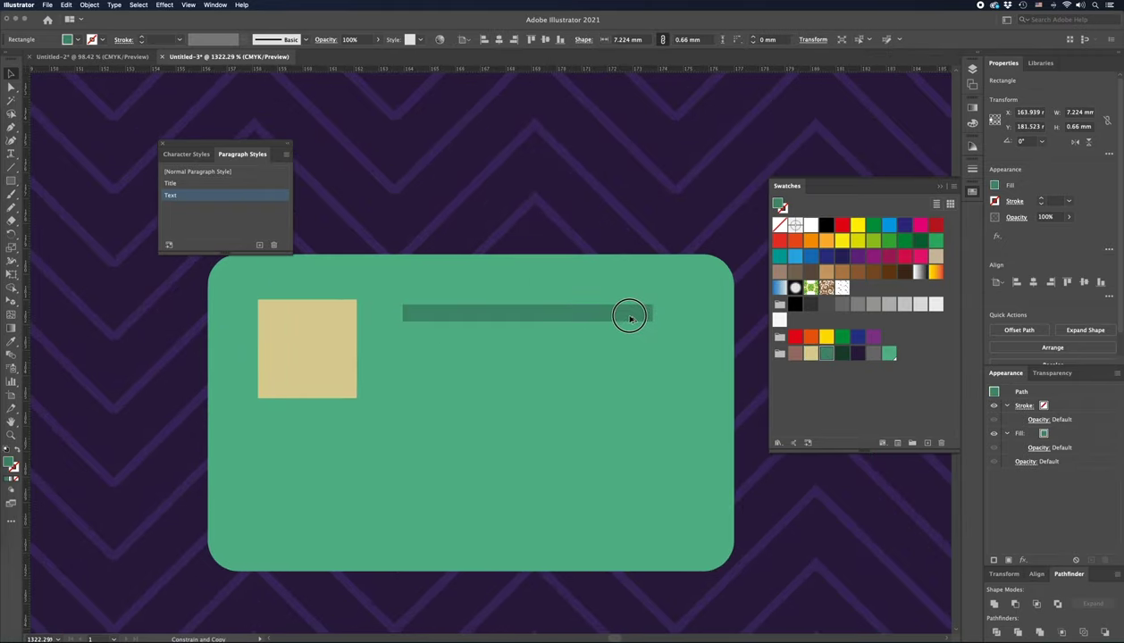
{"action": "left_click_drag", "start_coordinate": [471, 314], "coordinate": [715, 315]}
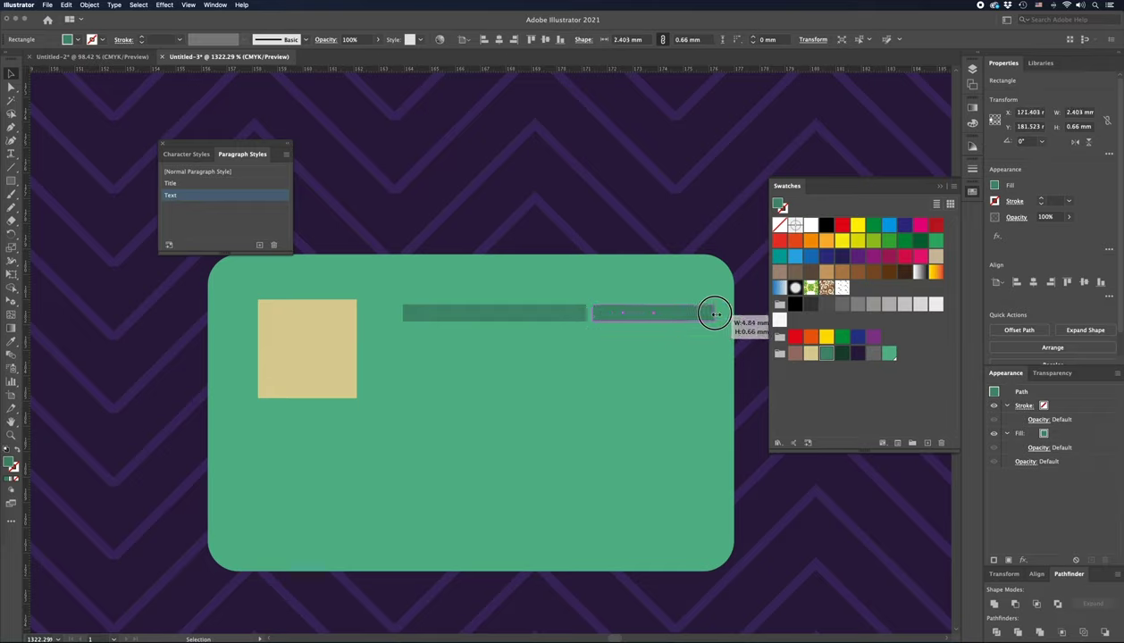
Step: Copy the bars into a lower row and repeat them as evenly spaced short blocks
{"action": "left_click", "coordinate": [502, 314], "text": "shift"}
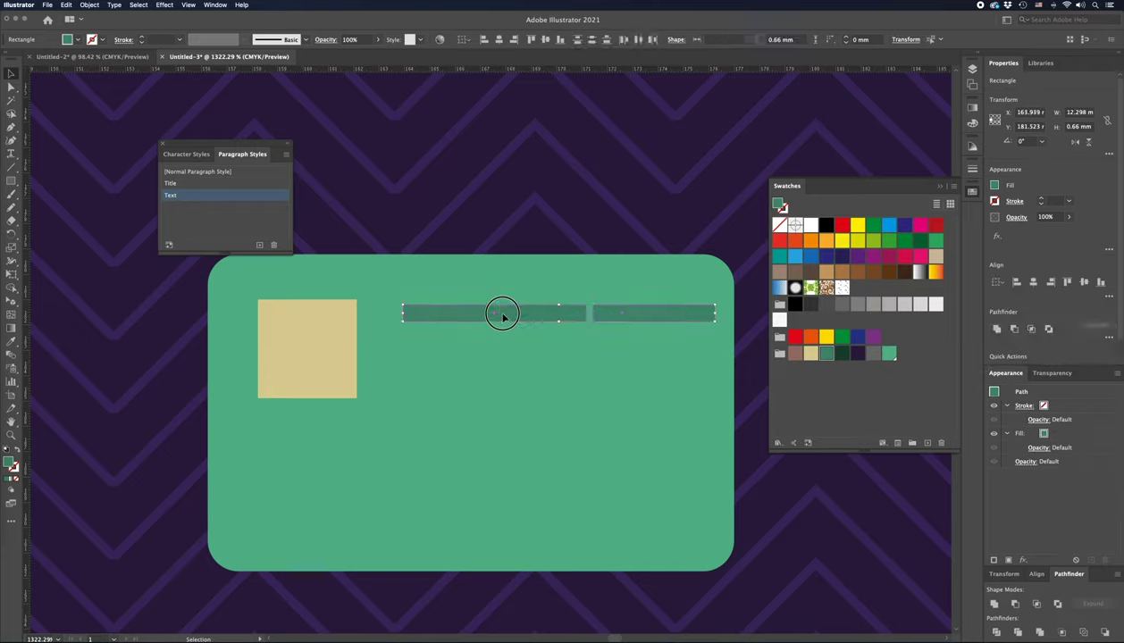
{"action": "left_click_drag", "start_coordinate": [502, 314], "coordinate": [502, 345]}
{"action": "left_click", "coordinate": [727, 299]}
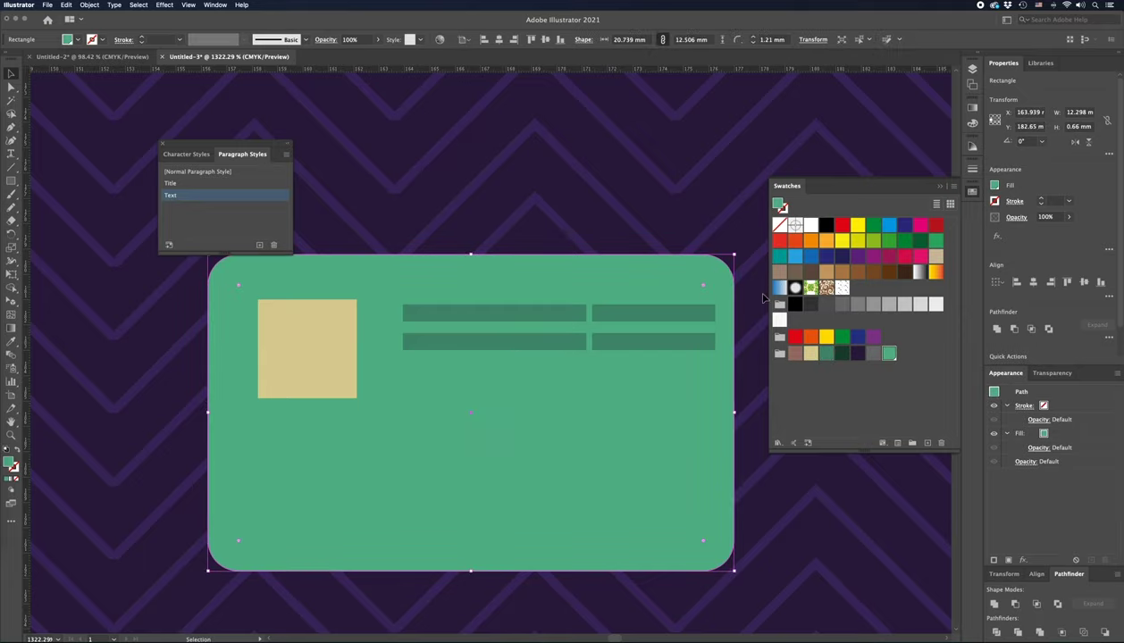
{"action": "left_click", "coordinate": [728, 321], "text": "shift"}
{"action": "left_click", "coordinate": [697, 343]}
{"action": "key", "text": "Delete"}
{"action": "left_click", "coordinate": [572, 342]}
{"action": "mouse_move", "coordinate": [585, 342]}
{"action": "left_mouse_down"}
{"action": "mouse_move", "coordinate": [452, 346]}
{"action": "mouse_move", "coordinate": [477, 346]}
{"action": "left_mouse_up"}
{"action": "key", "text": "ctrl+d"}
{"action": "key", "text": "ctrl+d"}
{"action": "key", "text": "ctrl+d"}
{"action": "key", "text": "ctrl+d"}
{"action": "key", "text": "ctrl+d"}
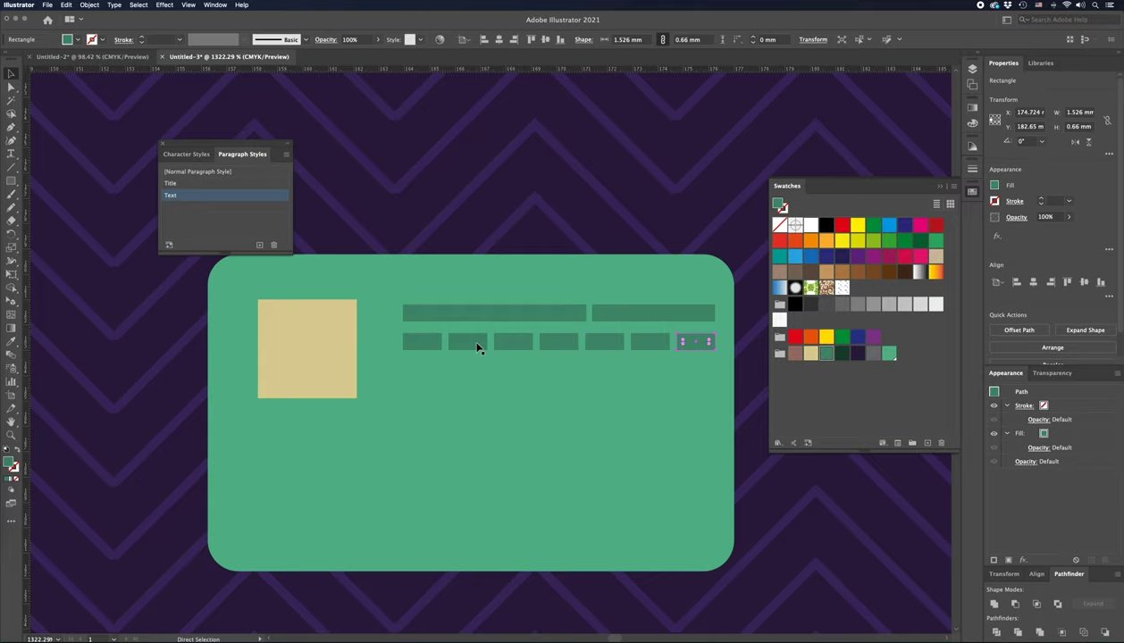
Step: Add a row of larger dark-green blocks in the card's lower area
{"action": "left_click_drag", "start_coordinate": [539, 377], "coordinate": [511, 269]}
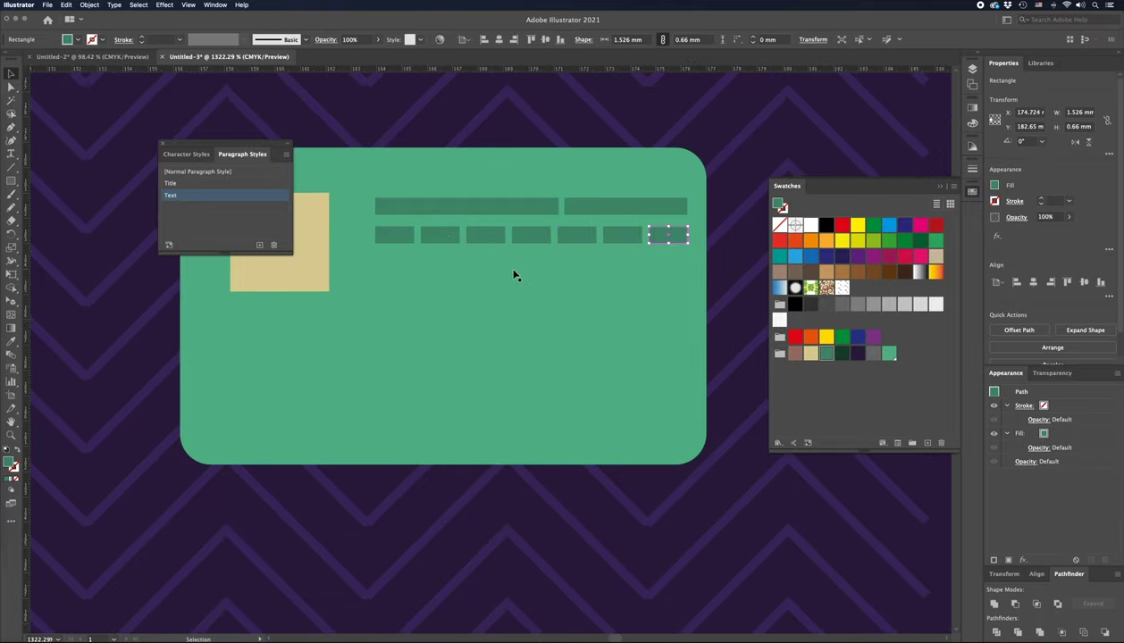
{"action": "left_click_drag", "start_coordinate": [397, 242], "coordinate": [268, 366]}
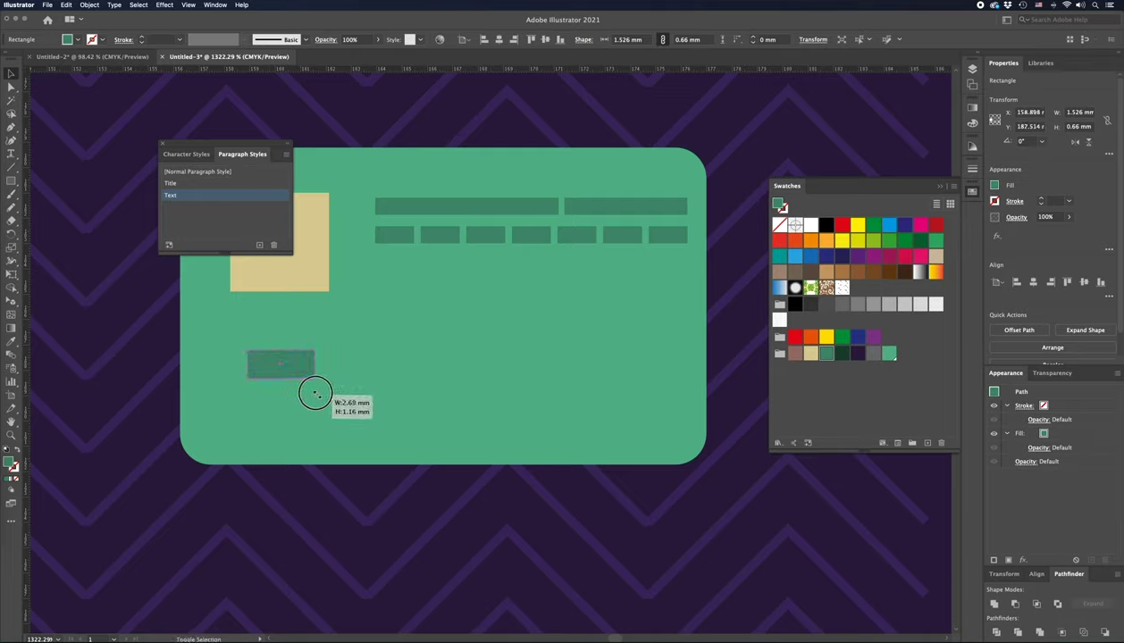
{"action": "mouse_move", "coordinate": [297, 389]}
{"action": "left_mouse_down"}
{"action": "mouse_move", "coordinate": [315, 390]}
{"action": "mouse_move", "coordinate": [283, 374]}
{"action": "mouse_move", "coordinate": [362, 375]}
{"action": "left_mouse_up"}
{"action": "key", "text": "ctrl+d"}
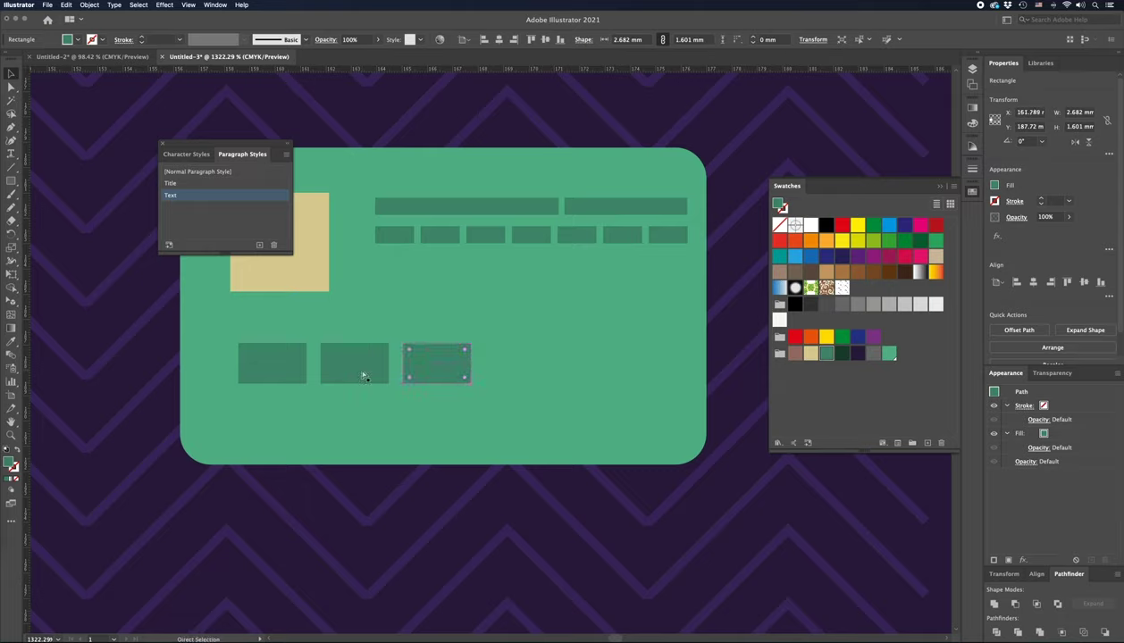
Step: Add the last evenly spaced bottom block and round the corners of all five bottom blocks
{"action": "key", "text": "ctrl+d"}
{"action": "key", "text": "ctrl+d"}
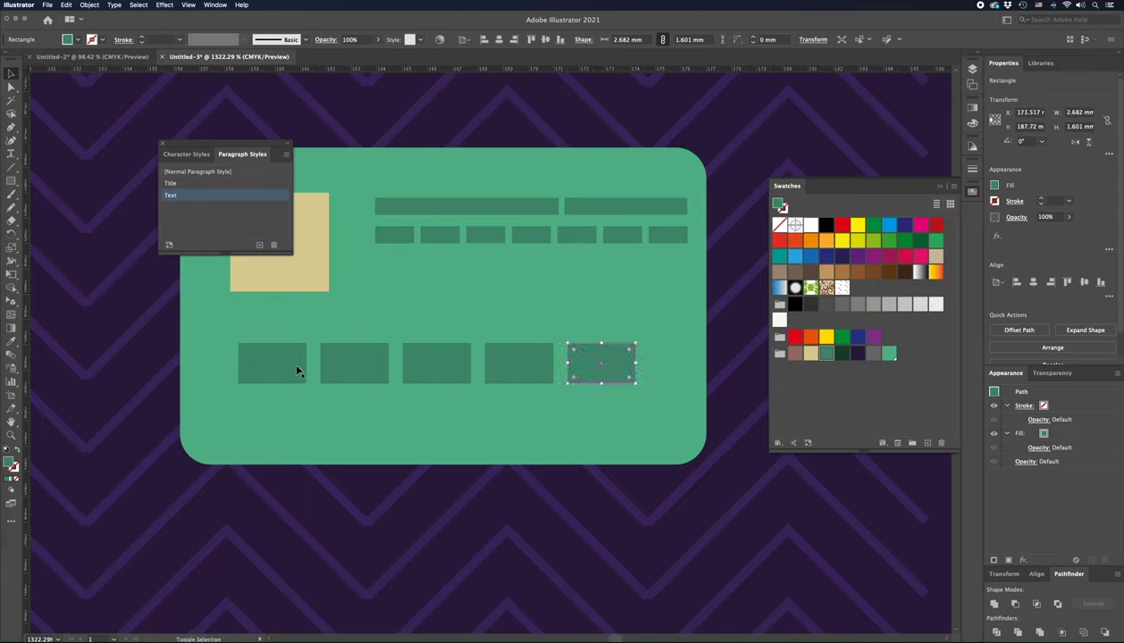
{"action": "key", "text": "a"}
{"action": "left_click", "coordinate": [298, 371], "text": "shift"}
{"action": "left_click", "coordinate": [339, 366], "text": "shift"}
{"action": "left_click", "coordinate": [421, 364], "text": "shift"}
{"action": "left_click", "coordinate": [499, 361], "text": "shift"}
{"action": "left_click_drag", "start_coordinate": [492, 351], "coordinate": [495, 354]}
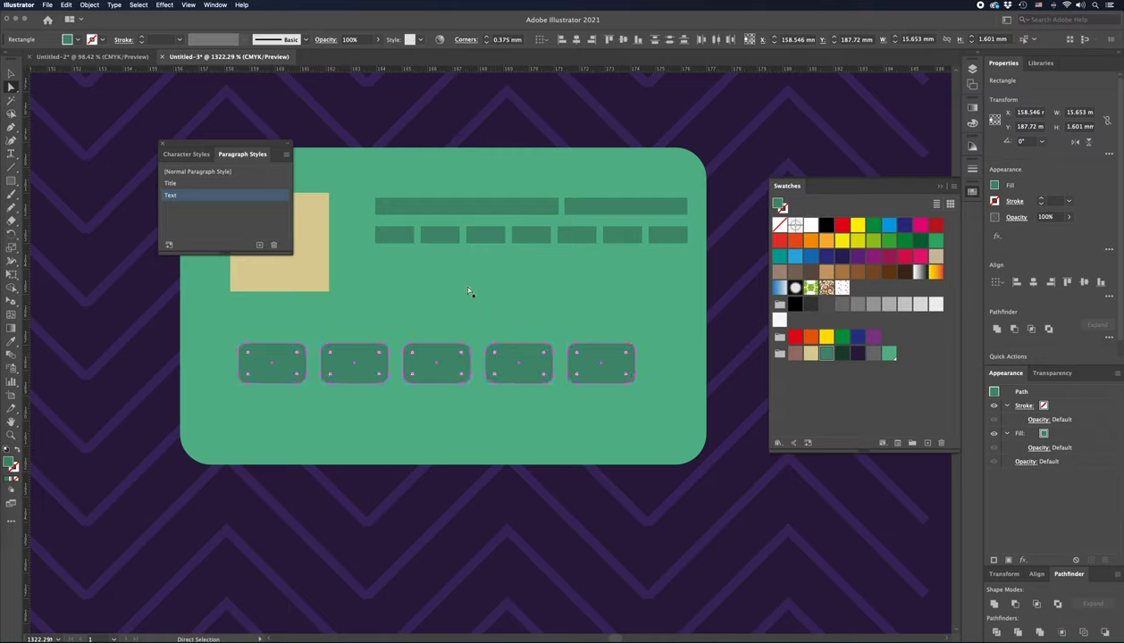
Step: Round the corners of the small top-row blocks and the top bars
{"action": "left_click", "coordinate": [395, 237]}
{"action": "left_click", "coordinate": [441, 236], "text": "shift"}
{"action": "left_click", "coordinate": [485, 236], "text": "shift"}
{"action": "left_click", "coordinate": [530, 235], "text": "shift"}
{"action": "left_click", "coordinate": [576, 236], "text": "shift"}
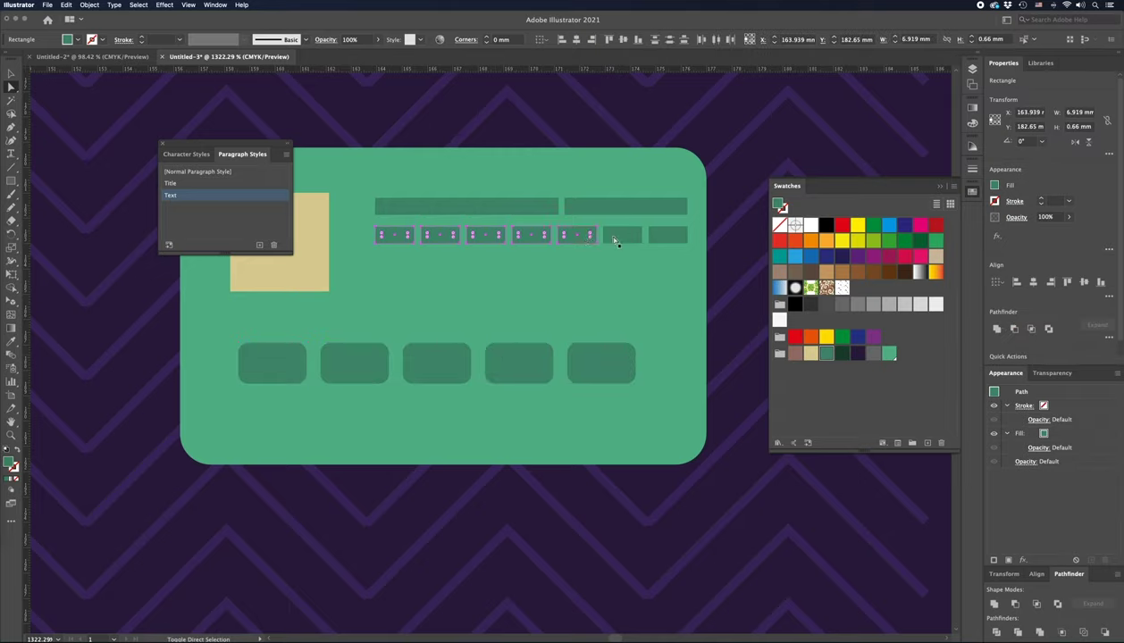
{"action": "left_click", "coordinate": [665, 238], "text": "shift"}
{"action": "left_click", "coordinate": [648, 209], "text": "shift"}
{"action": "left_click", "coordinate": [548, 209], "text": "shift"}
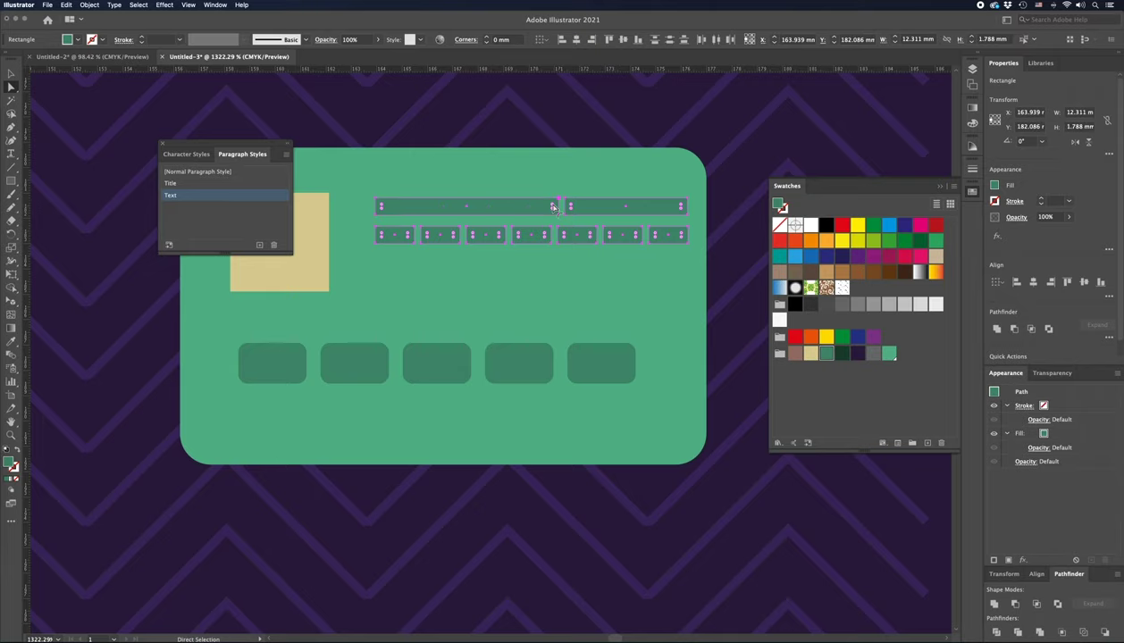
{"action": "left_click_drag", "start_coordinate": [553, 207], "coordinate": [547, 208]}
Step: Fill the card's bottom row of blocks with dark green, then select every part of the card
{"action": "key", "text": "super+minus"}
{"action": "key", "text": "super+minus"}
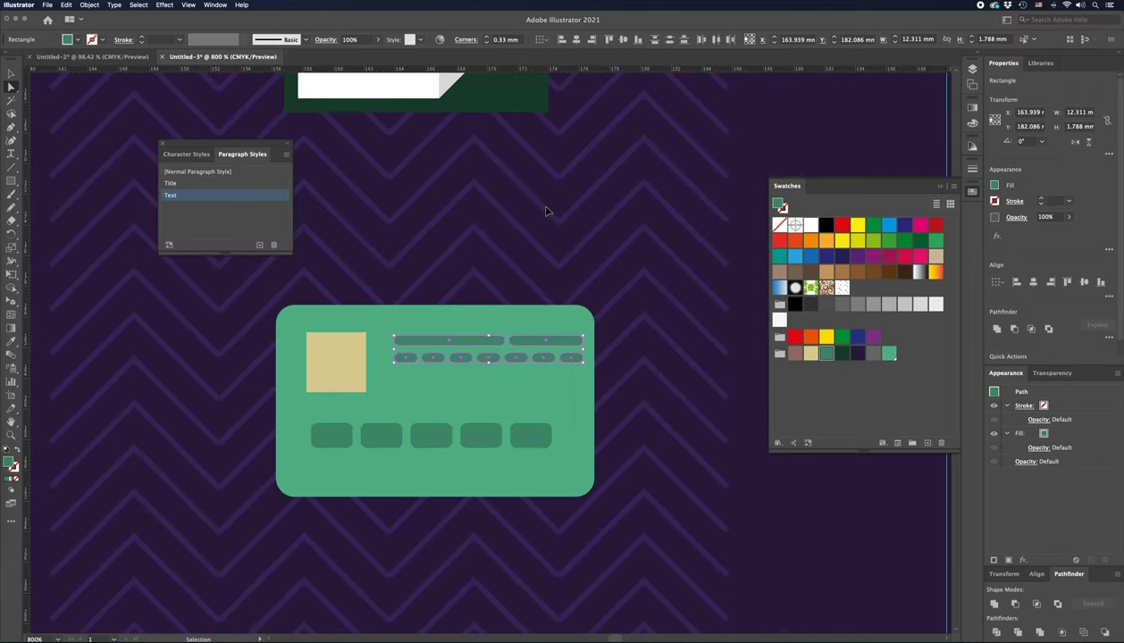
{"action": "key", "text": "super+minus"}
{"action": "key", "text": "super+minus"}
{"action": "key", "text": "super+minus"}
{"action": "left_click", "coordinate": [545, 211]}
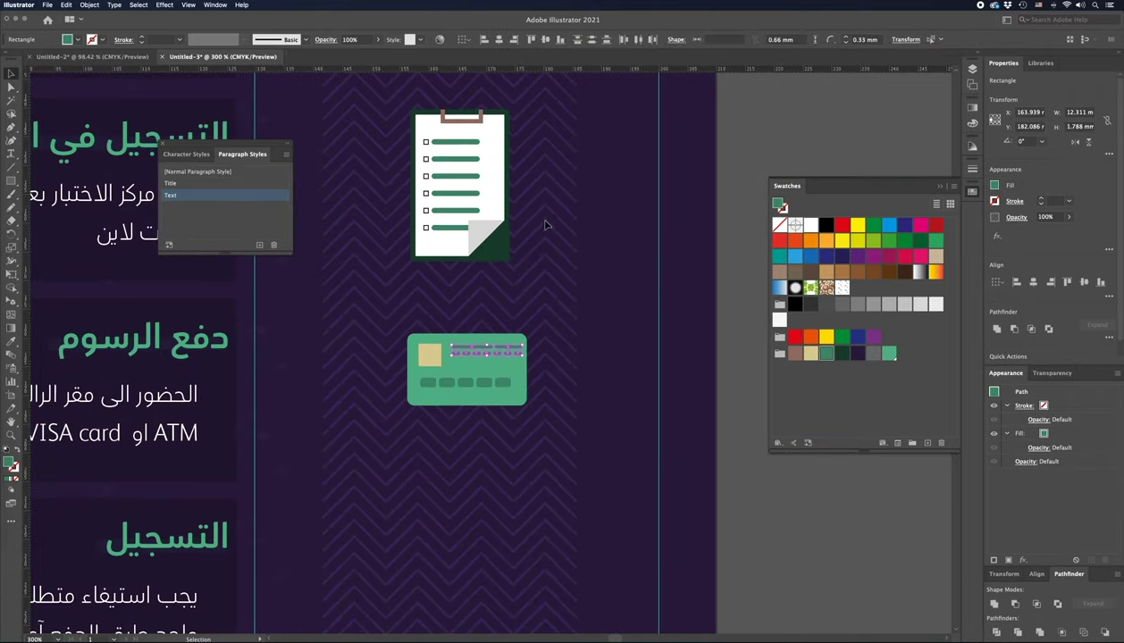
{"action": "left_click", "coordinate": [509, 386]}
{"action": "left_click_drag", "start_coordinate": [464, 385], "coordinate": [520, 390]}
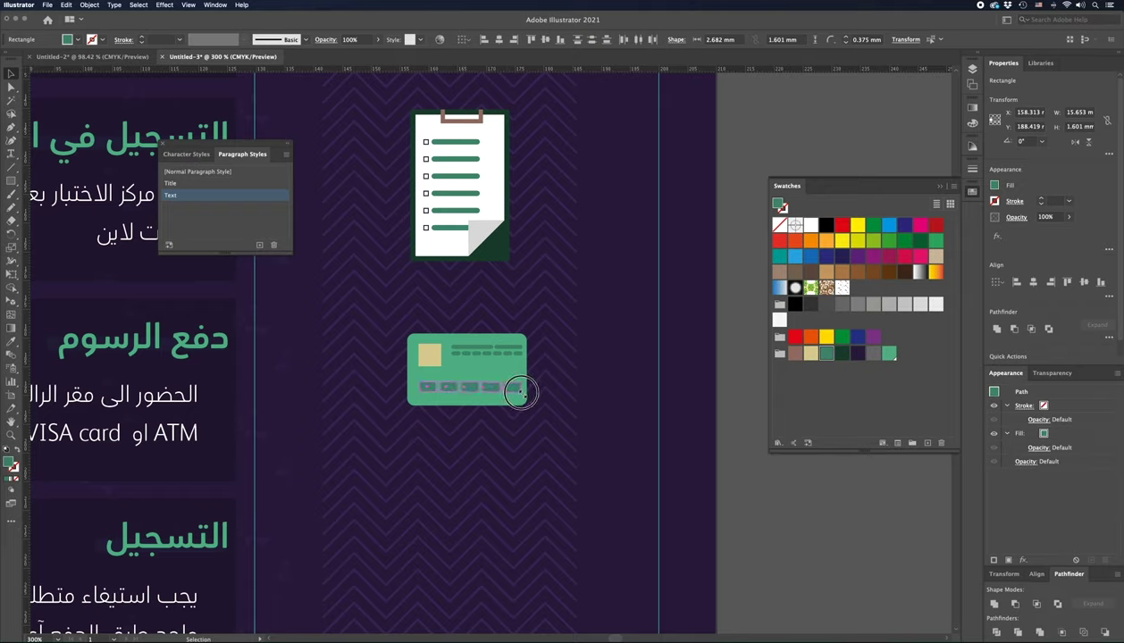
{"action": "left_click_drag", "start_coordinate": [521, 390], "coordinate": [522, 390]}
{"action": "left_click", "coordinate": [842, 353]}
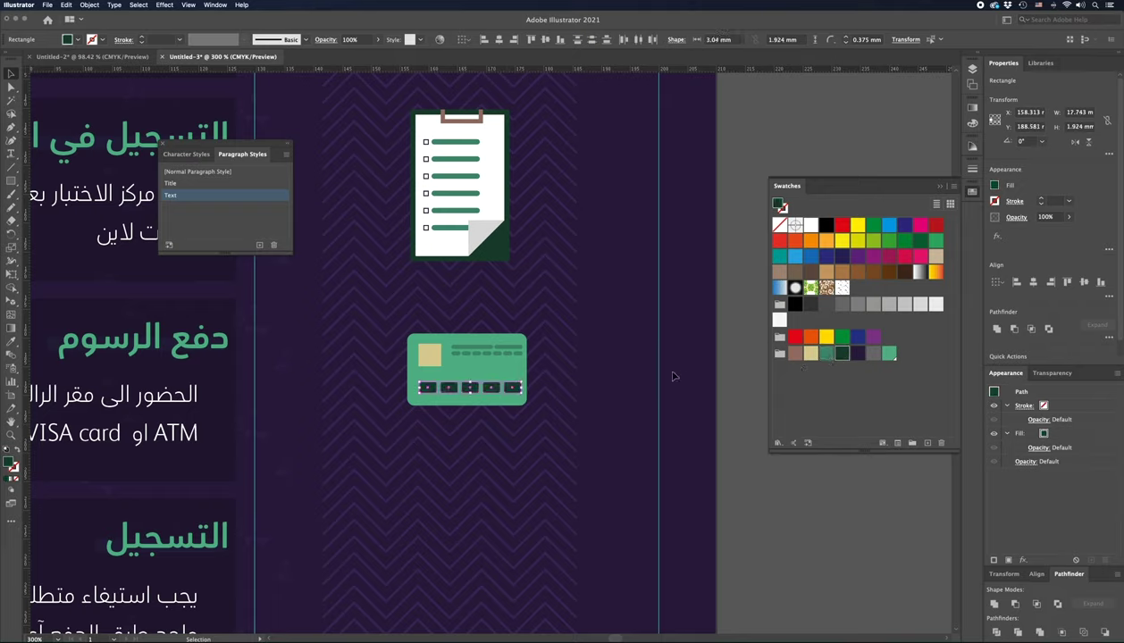
{"action": "left_click", "coordinate": [638, 361]}
{"action": "key", "text": "a"}
{"action": "left_click_drag", "start_coordinate": [569, 323], "coordinate": [368, 452]}
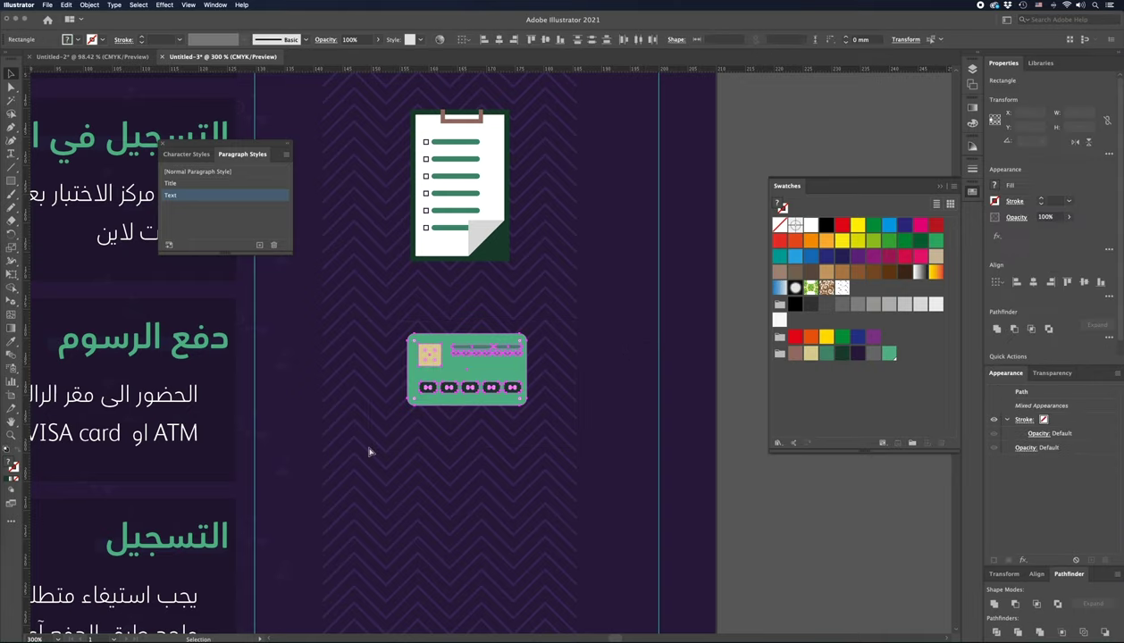
Step: Group the card's parts and zoom out to show the surrounding text and icons
{"action": "key", "text": "v"}
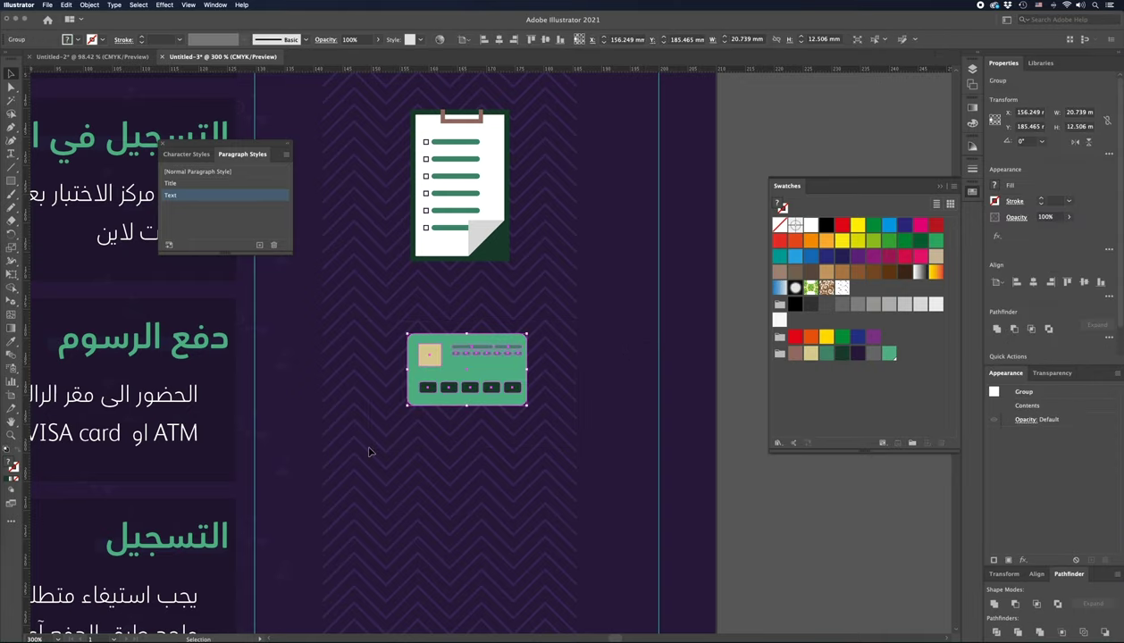
{"action": "key", "text": "ctrl+minus"}
{"action": "left_click_drag", "start_coordinate": [421, 444], "coordinate": [542, 375]}
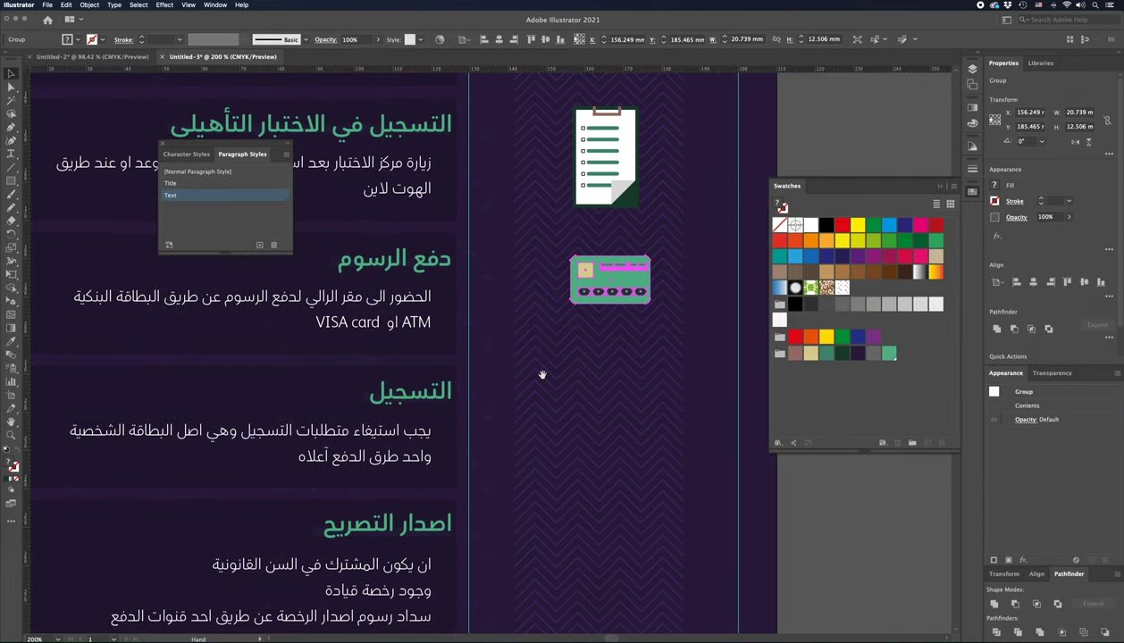
Step: Fill the bank card's chip with the beige swatch
{"action": "left_click", "coordinate": [572, 344]}
{"action": "key", "text": "a"}
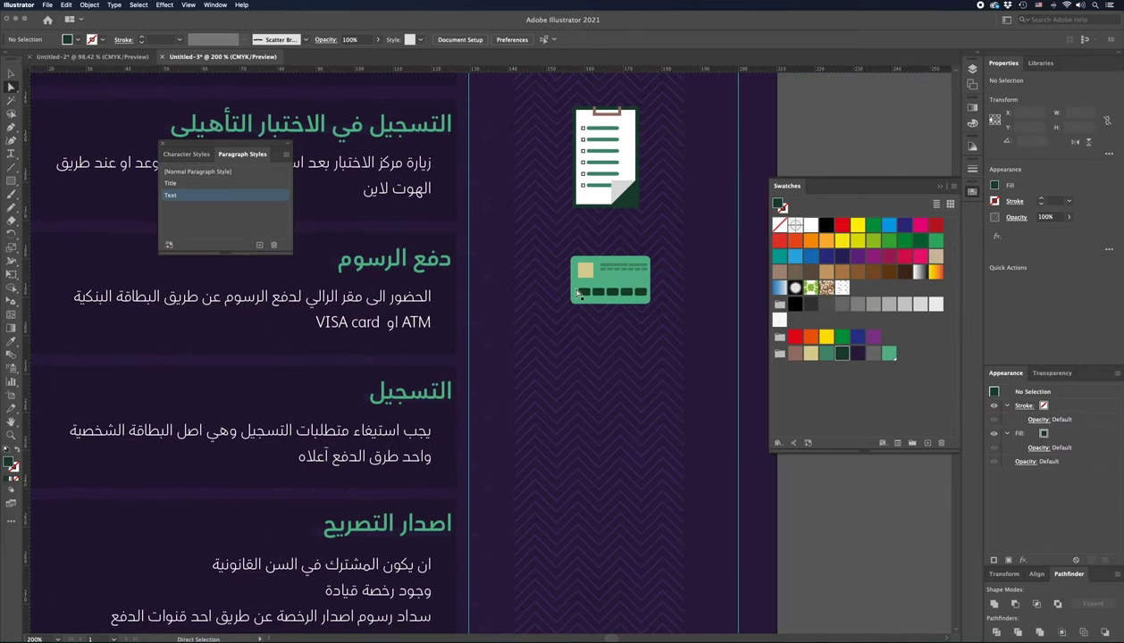
{"action": "left_click_drag", "start_coordinate": [577, 276], "coordinate": [579, 286]}
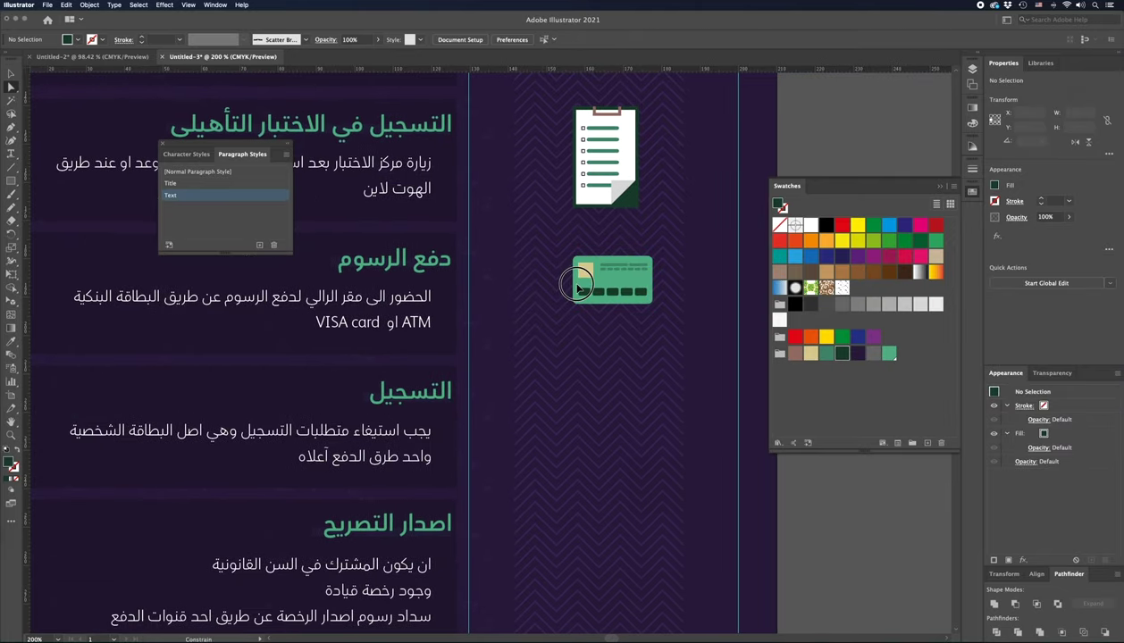
{"action": "left_click", "coordinate": [625, 344]}
{"action": "left_click_drag", "start_coordinate": [570, 378], "coordinate": [570, 360]}
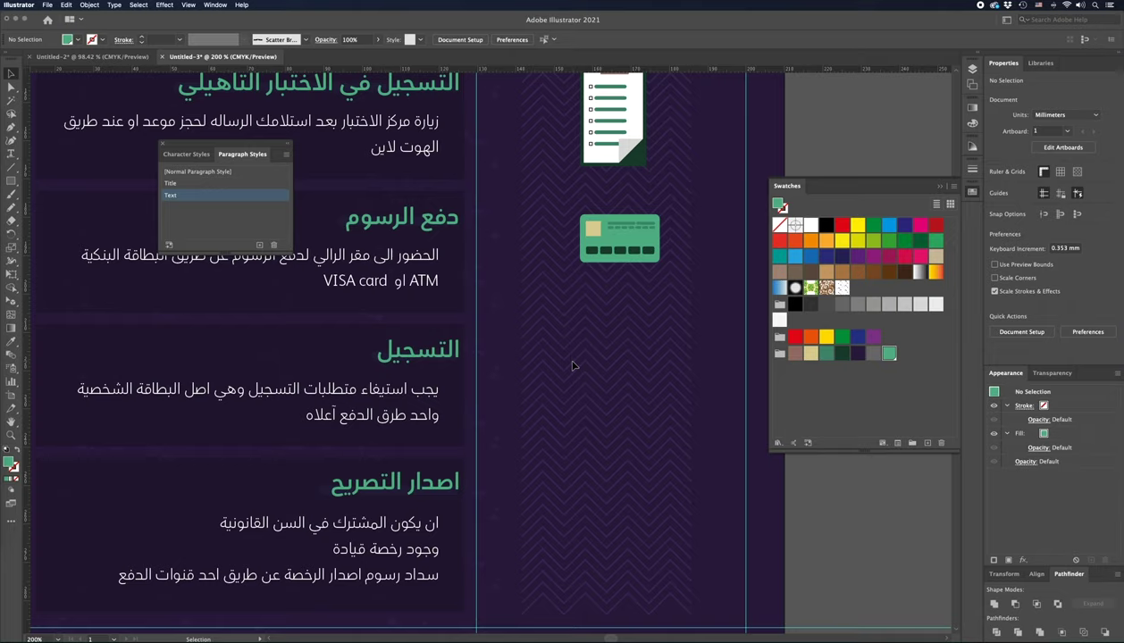
{"action": "left_click", "coordinate": [630, 143]}
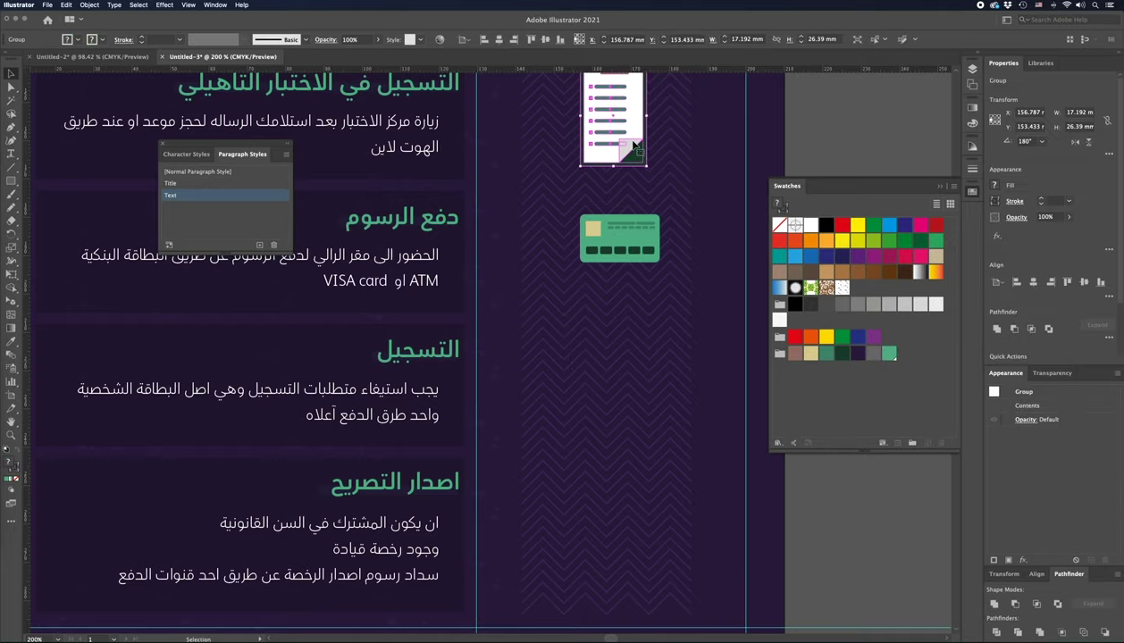
Step: Copy the clipboard icon below the card and tilt the copy clockwise
{"action": "left_click_drag", "start_coordinate": [629, 134], "coordinate": [631, 389]}
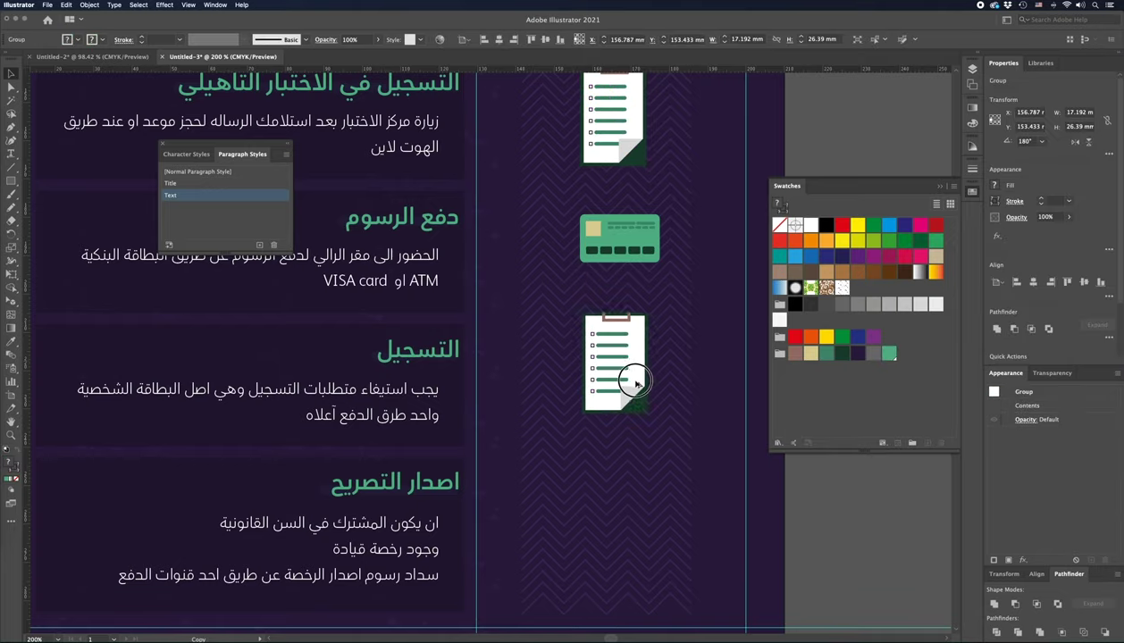
{"action": "key", "text": "r"}
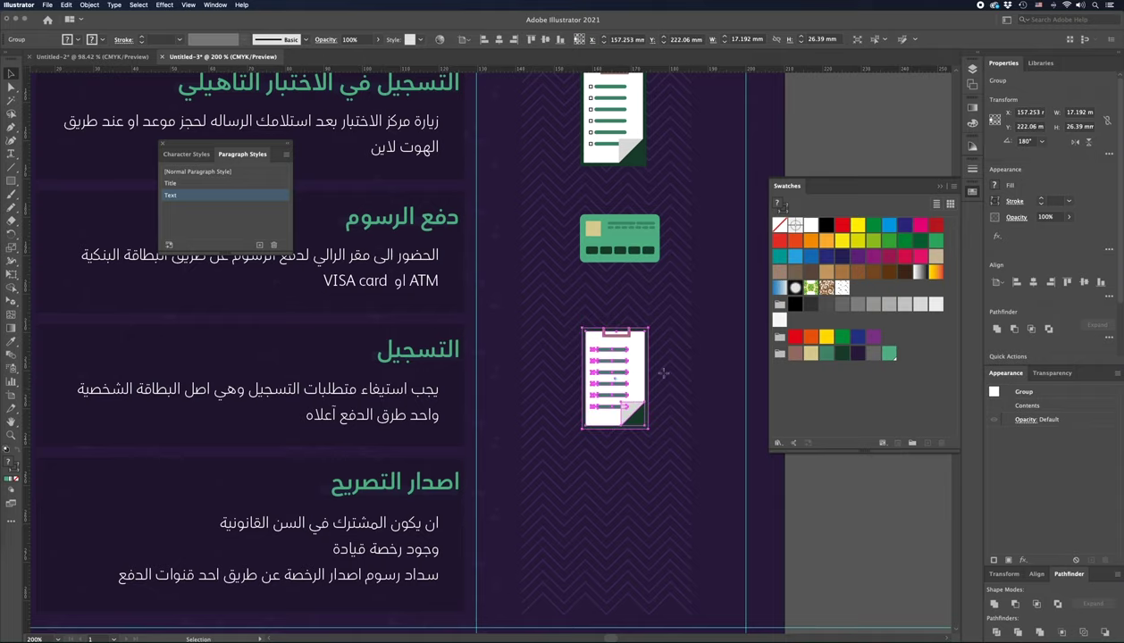
{"action": "mouse_move", "coordinate": [663, 361]}
{"action": "left_mouse_down"}
{"action": "mouse_move", "coordinate": [676, 380]}
{"action": "mouse_move", "coordinate": [666, 397]}
{"action": "left_mouse_up"}
{"action": "key", "text": "z"}
{"action": "left_click_drag", "start_coordinate": [617, 327], "coordinate": [600, 328]}
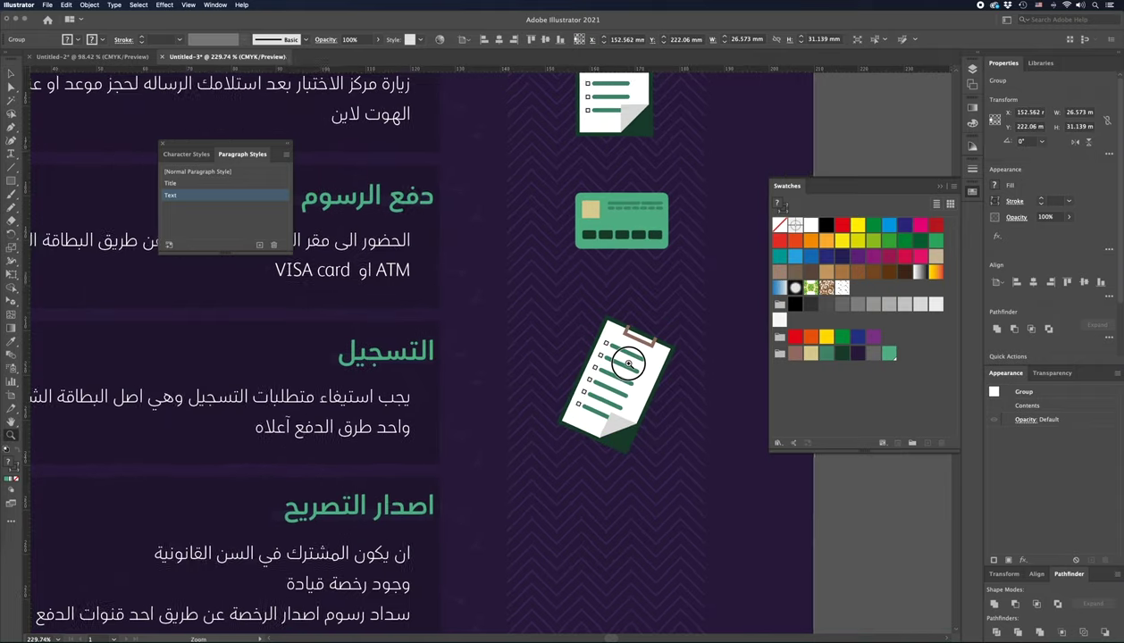
Step: Rotate the original top clipboard icon back upright
{"action": "key", "text": "v"}
{"action": "left_click", "coordinate": [613, 125]}
{"action": "key", "text": "r"}
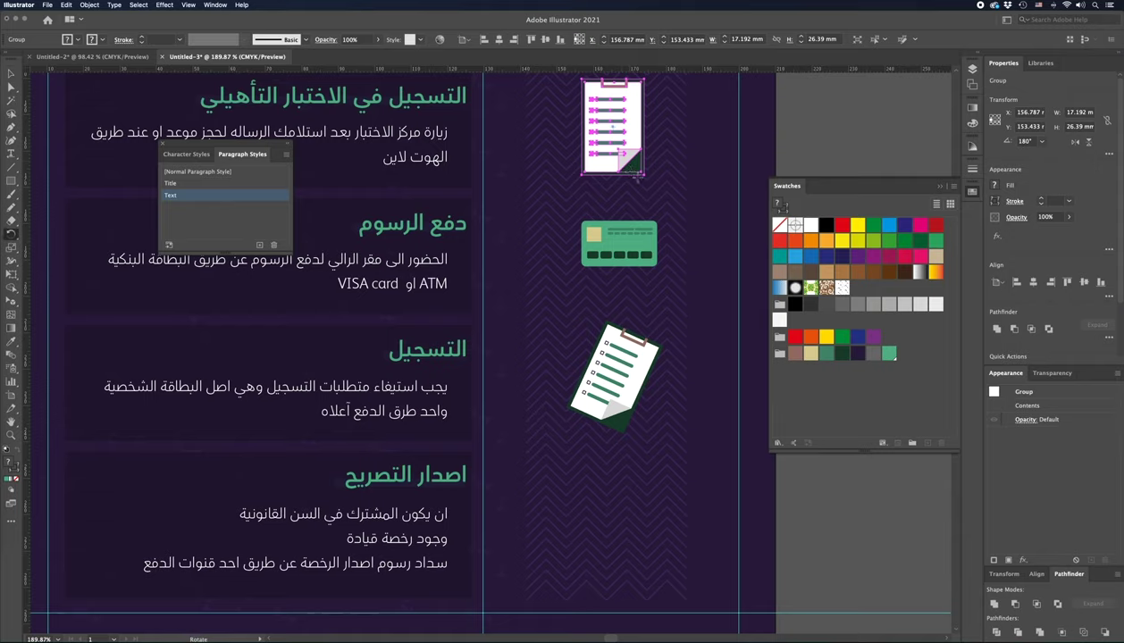
{"action": "left_click_drag", "start_coordinate": [625, 165], "coordinate": [652, 170]}
Step: Delete the clip from the tilted clipboard copy, leaving a slanted document icon
{"action": "key", "text": "ctrl+shift+a"}
{"action": "key", "text": "z"}
{"action": "left_click_drag", "start_coordinate": [643, 364], "coordinate": [624, 356]}
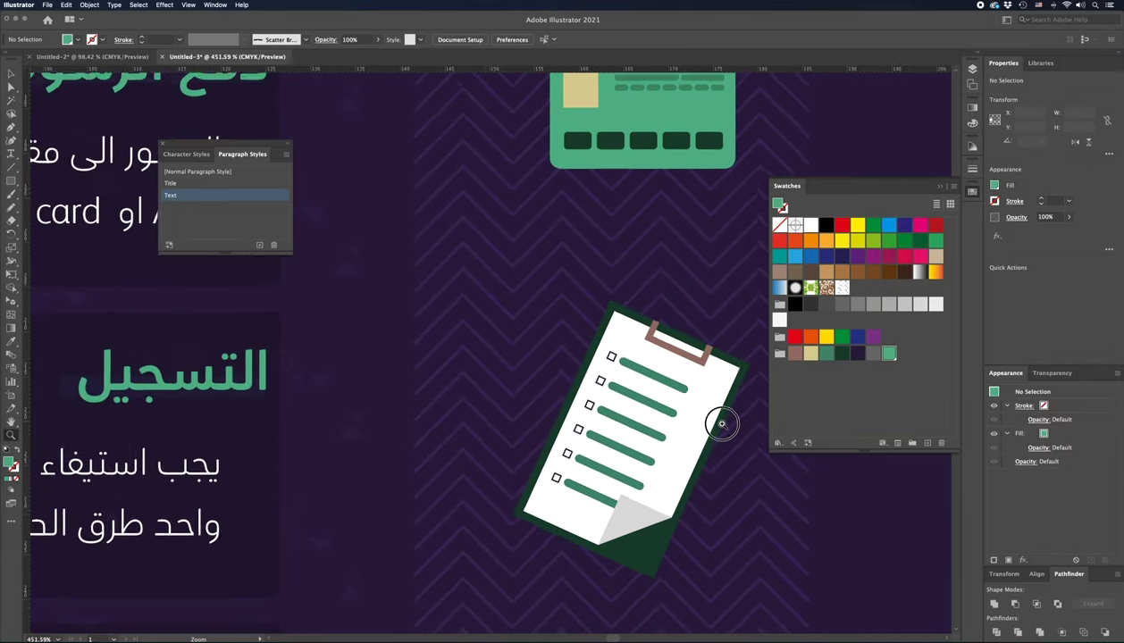
{"action": "key", "text": "v"}
{"action": "left_click", "coordinate": [632, 295]}
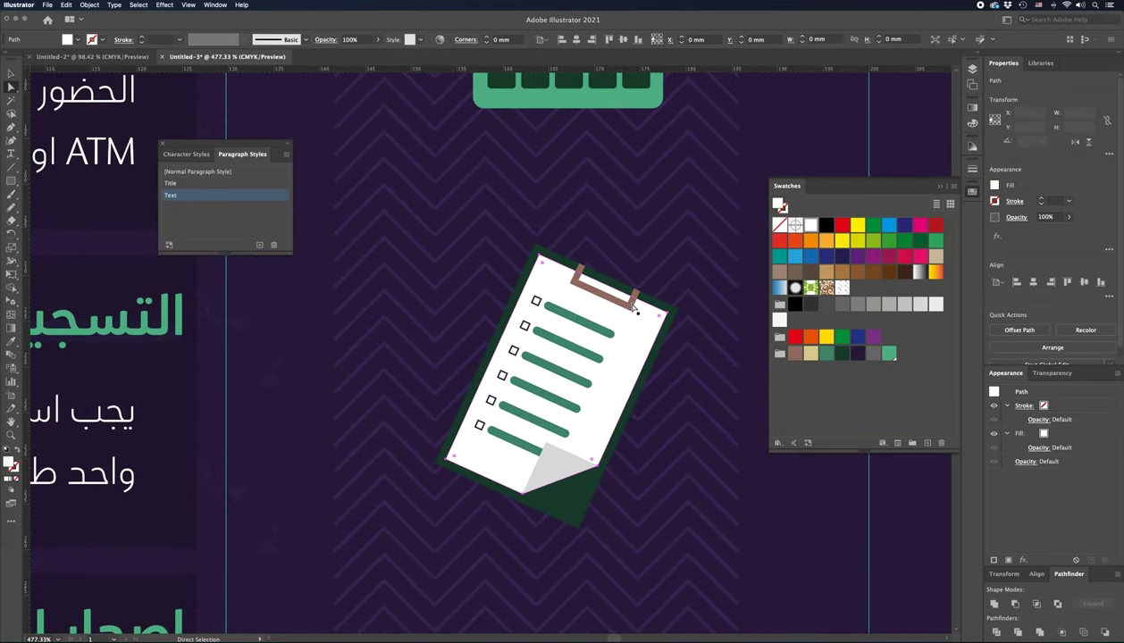
{"action": "key", "text": "Delete"}
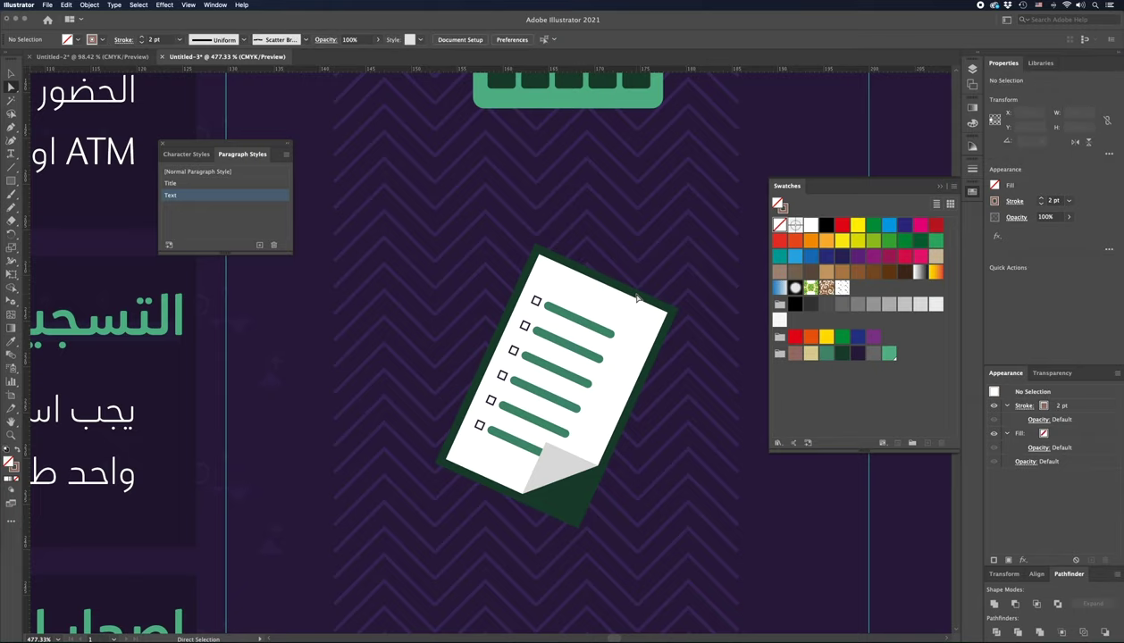
{"action": "key", "text": "ctrl+plus"}
{"action": "left_click_drag", "start_coordinate": [636, 293], "coordinate": [611, 230]}
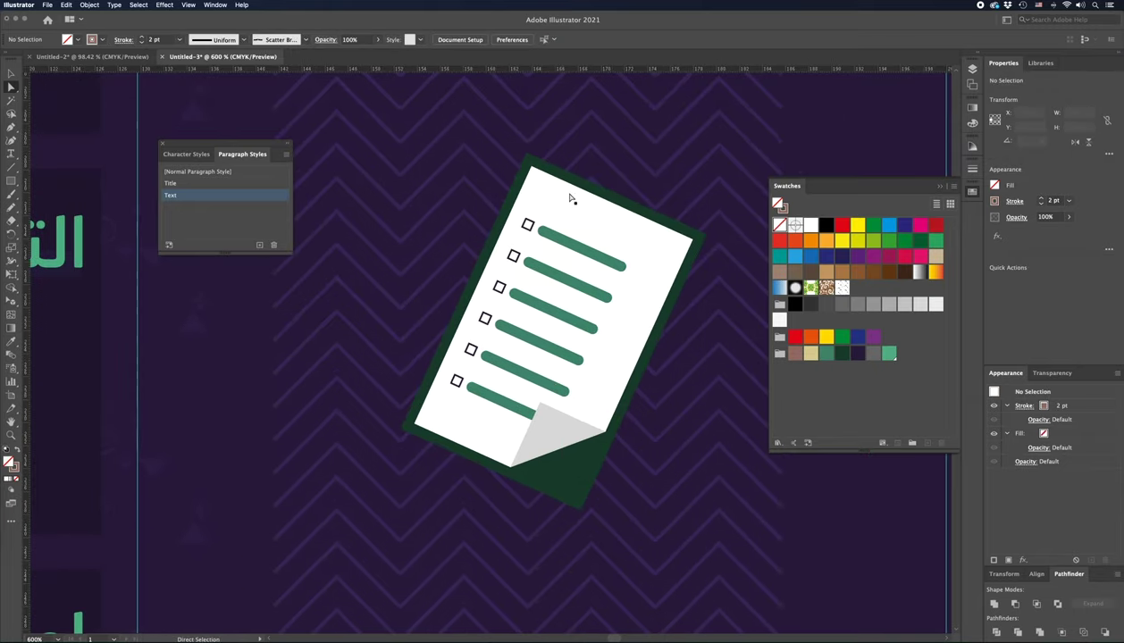
Step: Remove the document's checkboxes and shift the six green bars left into the gap
{"action": "key", "text": "v"}
{"action": "double_click", "coordinate": [528, 225]}
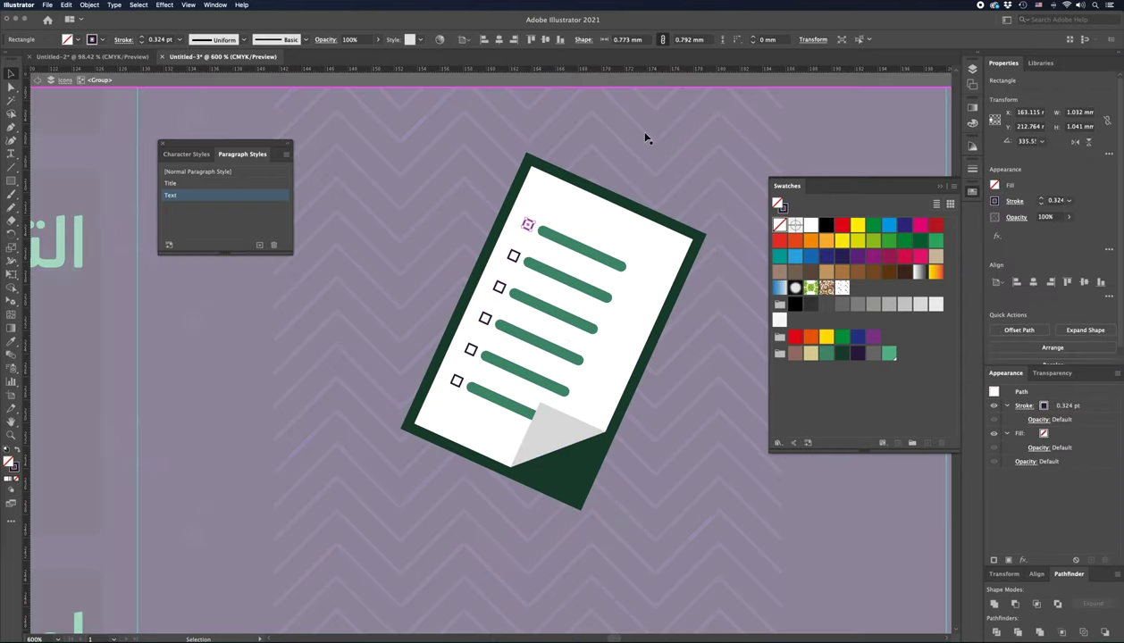
{"action": "left_click", "coordinate": [858, 39]}
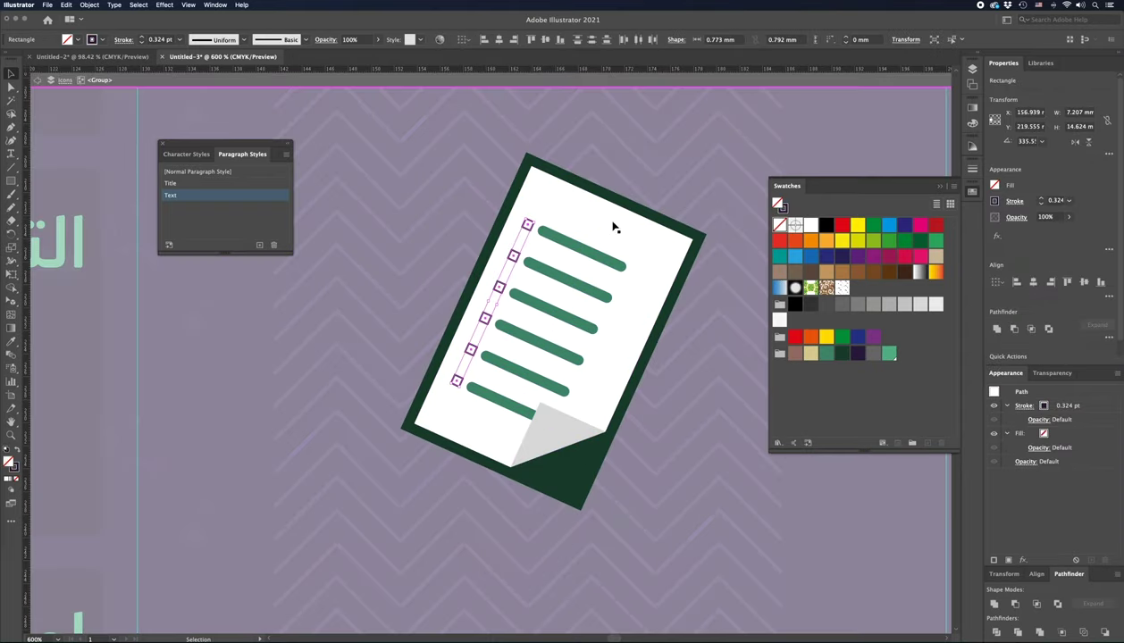
{"action": "left_click", "coordinate": [613, 223]}
{"action": "left_click", "coordinate": [571, 243]}
{"action": "left_click", "coordinate": [557, 284], "text": "shift"}
{"action": "left_click", "coordinate": [542, 309], "text": "shift"}
{"action": "left_click", "coordinate": [527, 341], "text": "shift"}
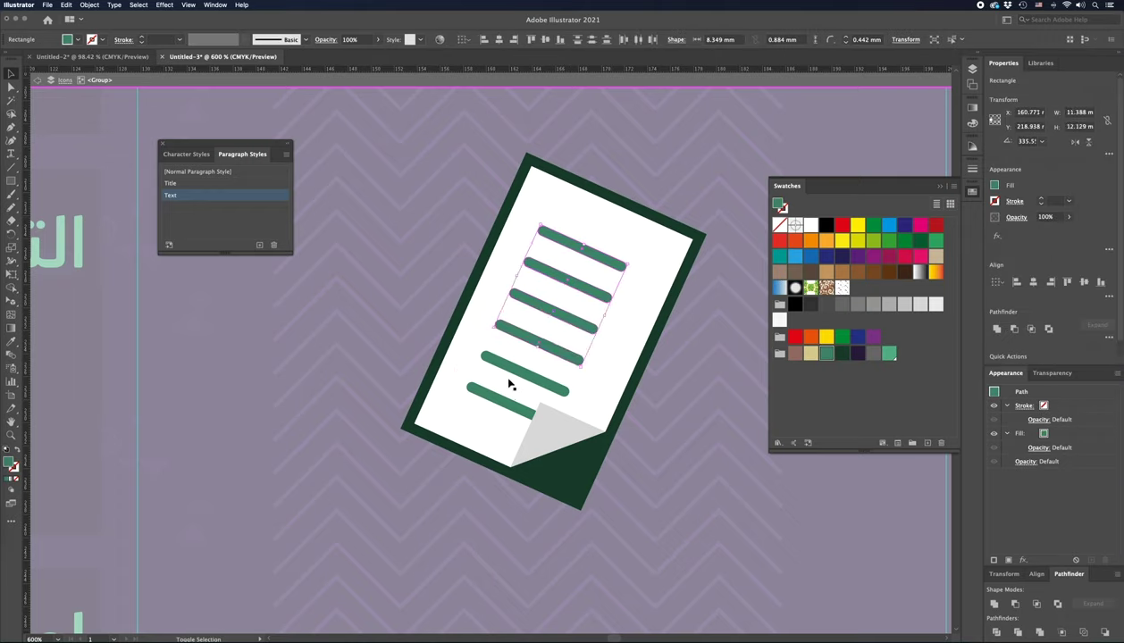
{"action": "left_click", "coordinate": [514, 376], "text": "shift"}
{"action": "left_click", "coordinate": [496, 395], "text": "shift"}
{"action": "left_click_drag", "start_coordinate": [534, 381], "coordinate": [523, 356]}
{"action": "key", "text": "ctrl+shift+a"}
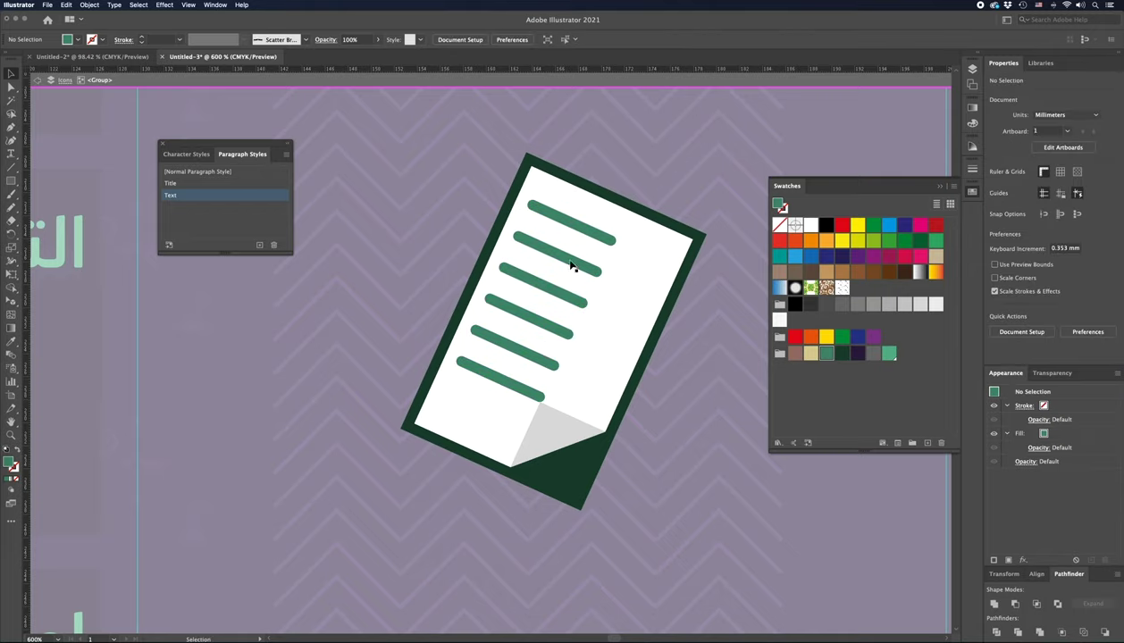
Step: Delete the five lower green bars, keeping only the top bar
{"action": "left_click", "coordinate": [572, 260]}
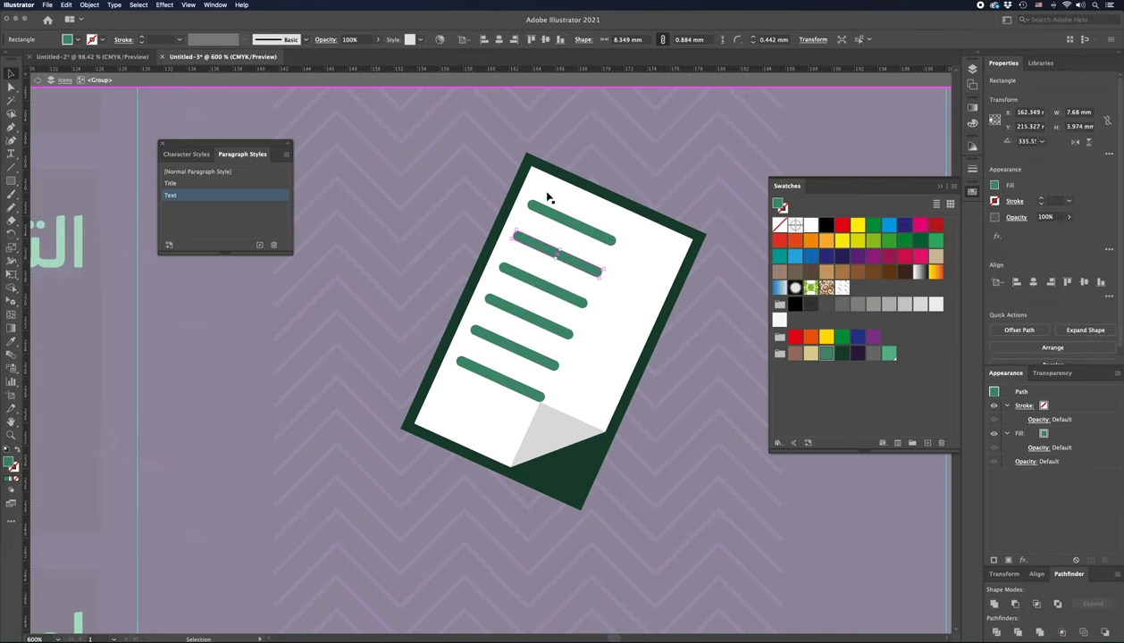
{"action": "key", "text": "ctrl+shift+a"}
{"action": "key", "text": "a"}
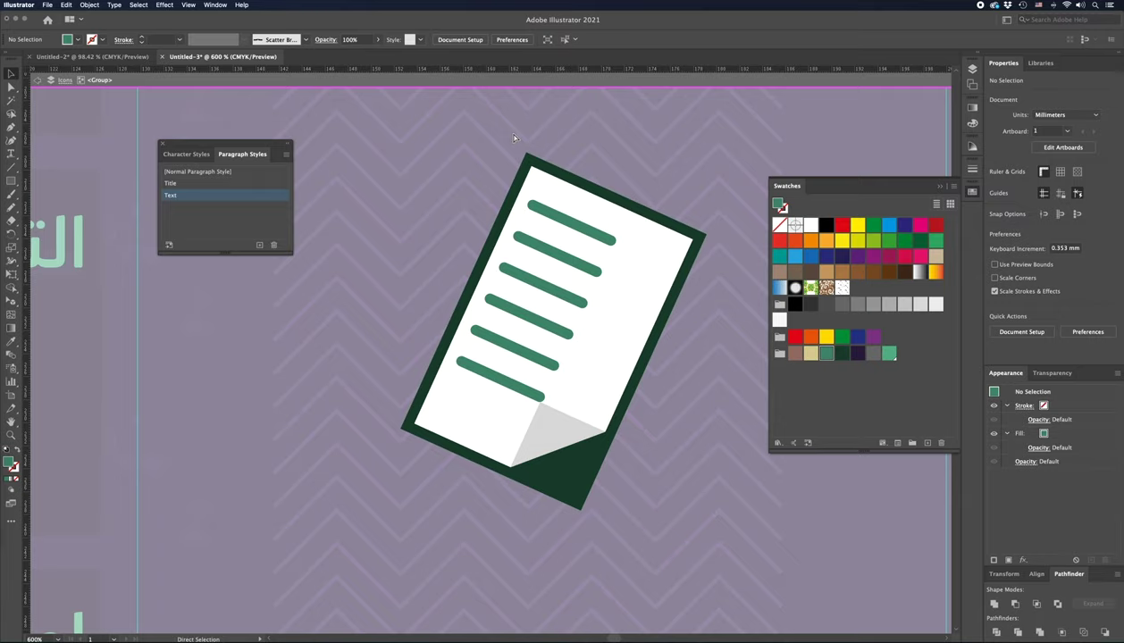
{"action": "key", "text": "ctrl+equal"}
{"action": "left_click", "coordinate": [569, 218]}
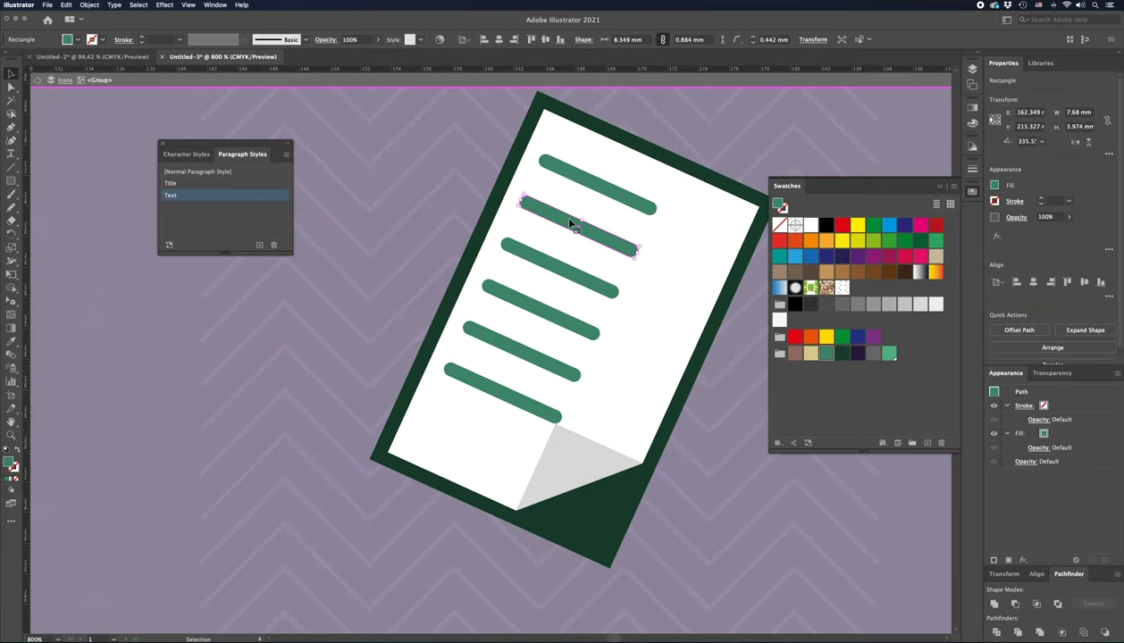
{"action": "key", "text": "Delete"}
{"action": "left_click", "coordinate": [552, 261]}
{"action": "key", "text": "Delete"}
{"action": "left_click", "coordinate": [542, 319]}
{"action": "key", "text": "Delete"}
{"action": "left_click", "coordinate": [519, 357]}
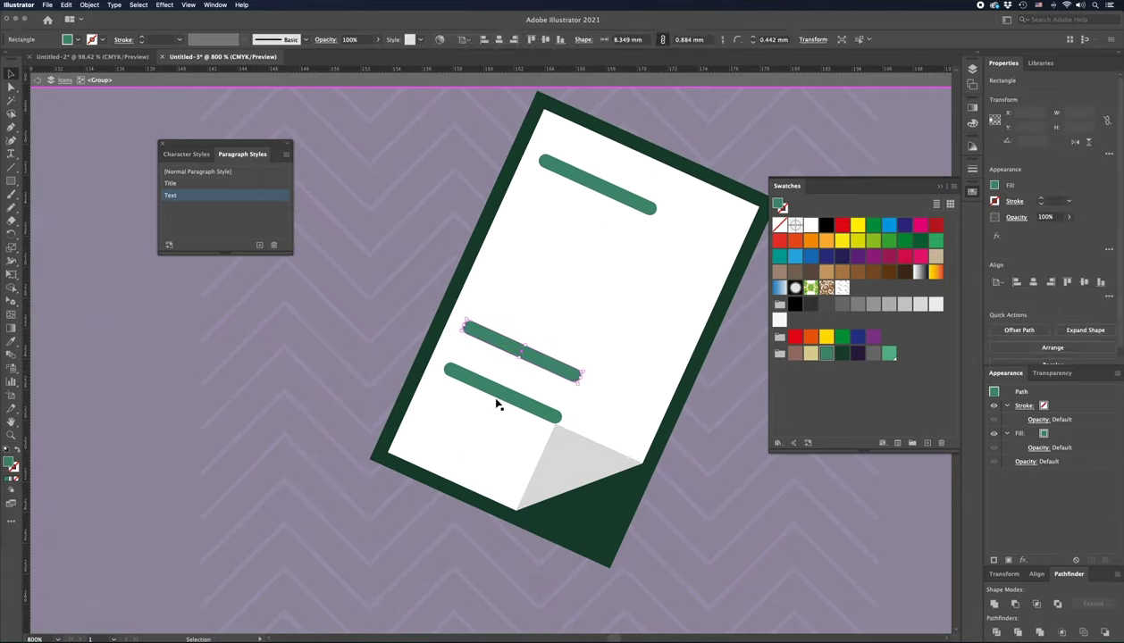
{"action": "key", "text": "Delete"}
{"action": "left_click", "coordinate": [493, 384]}
{"action": "key", "text": "Delete"}
Step: Duplicate the top bar below it and blend the two into three evenly spaced lines
{"action": "mouse_move", "coordinate": [587, 183]}
{"action": "left_mouse_down"}
{"action": "mouse_move", "coordinate": [540, 284]}
{"action": "mouse_move", "coordinate": [553, 261]}
{"action": "left_mouse_up"}
{"action": "left_click", "coordinate": [576, 181], "text": "shift"}
{"action": "key", "text": "w"}
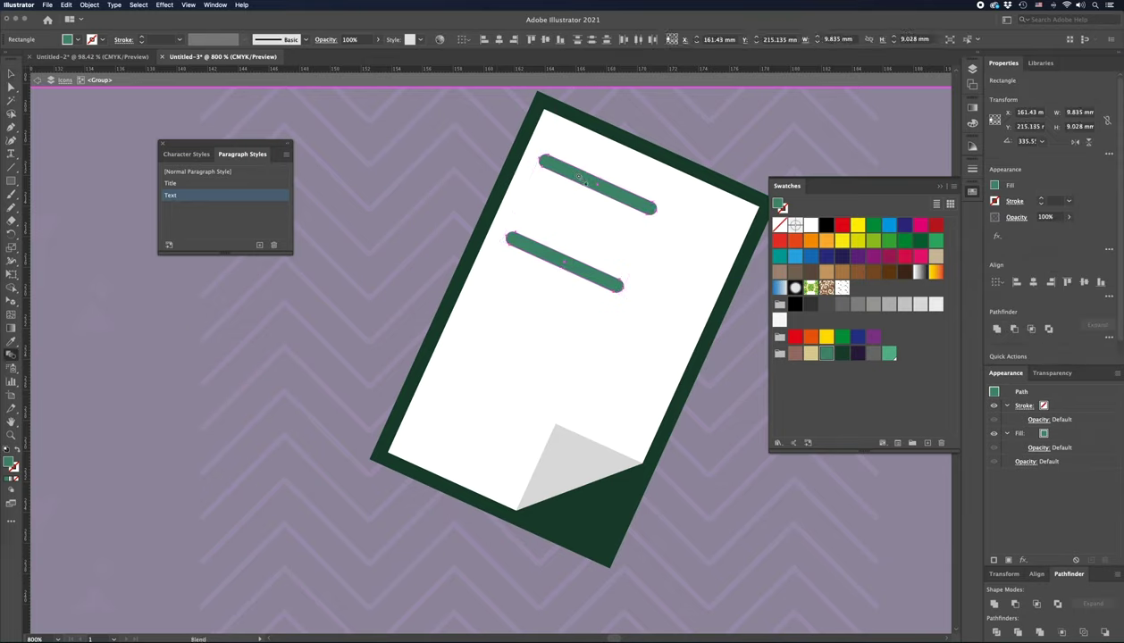
{"action": "left_click", "coordinate": [596, 184]}
{"action": "left_click", "coordinate": [565, 263]}
{"action": "key", "text": "a"}
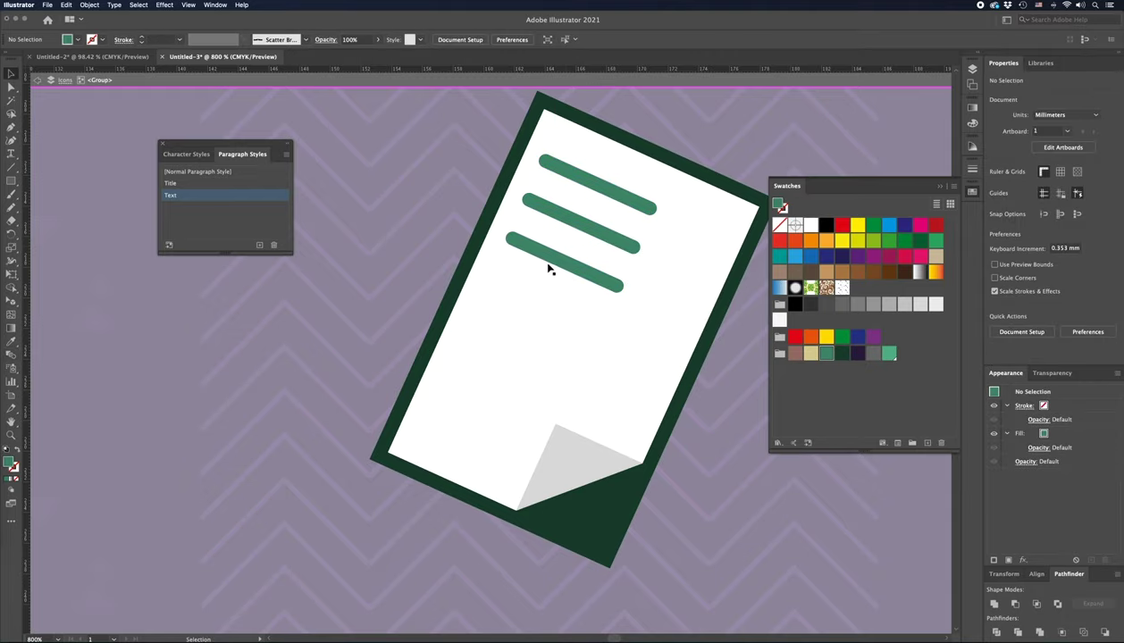
{"action": "left_click", "coordinate": [576, 270]}
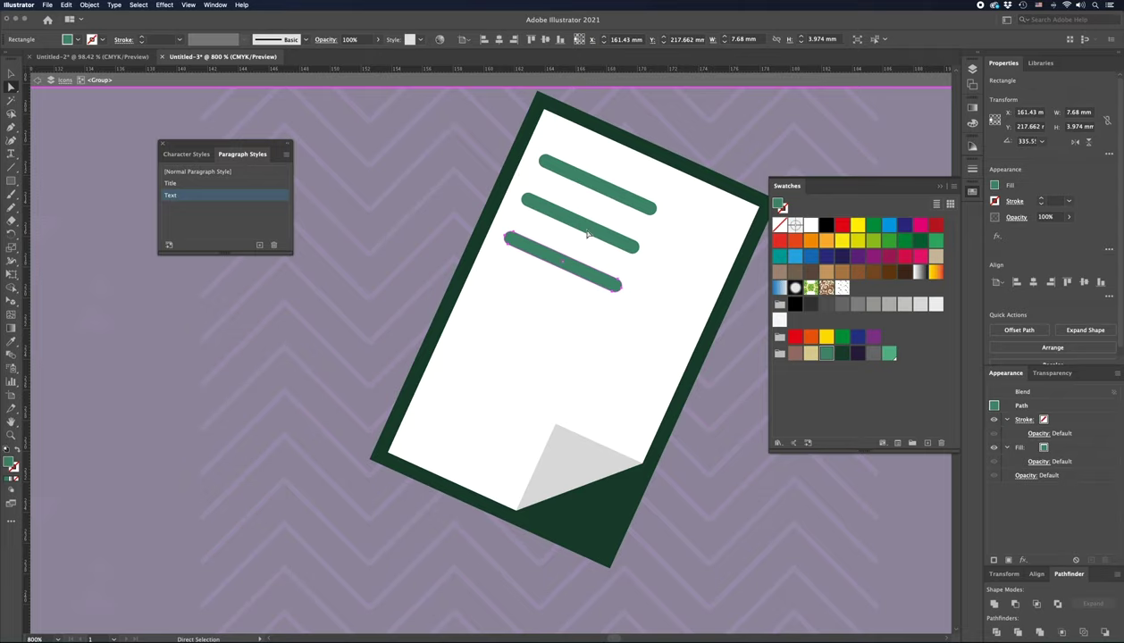
Step: Copy the three-line blend lower on the document and set blend spacing to Specified Steps 2
{"action": "key", "text": "v"}
{"action": "mouse_move", "coordinate": [597, 234]}
{"action": "left_mouse_down", "text": "alt"}
{"action": "mouse_move", "coordinate": [525, 370]}
{"action": "mouse_move", "coordinate": [530, 381]}
{"action": "left_mouse_up", "text": "alt"}
{"action": "key", "text": "w"}
{"action": "key", "text": "Return"}
{"action": "left_click", "coordinate": [654, 348]}
{"action": "left_click", "coordinate": [674, 372]}
{"action": "type", "text": "2"}
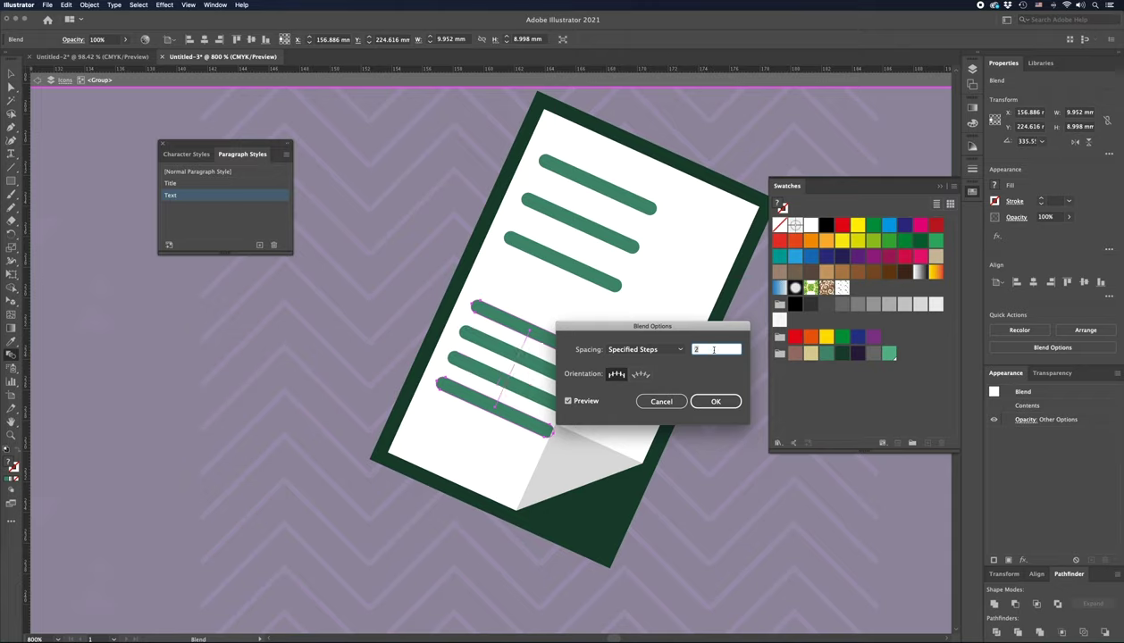
{"action": "type", "text": "3"}
{"action": "key", "text": "Return"}
Step: Nudge the lower blend up and right beneath the top three lines
{"action": "key", "text": "v"}
{"action": "left_click_drag", "start_coordinate": [571, 351], "coordinate": [578, 332]}
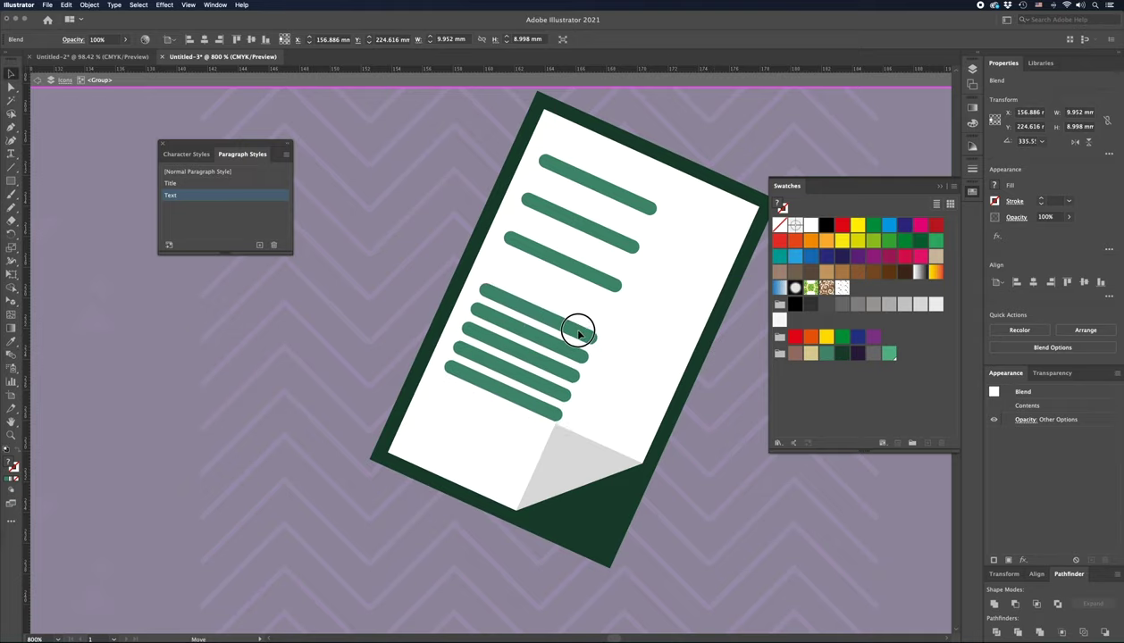
{"action": "left_click_drag", "start_coordinate": [578, 332], "coordinate": [579, 334]}
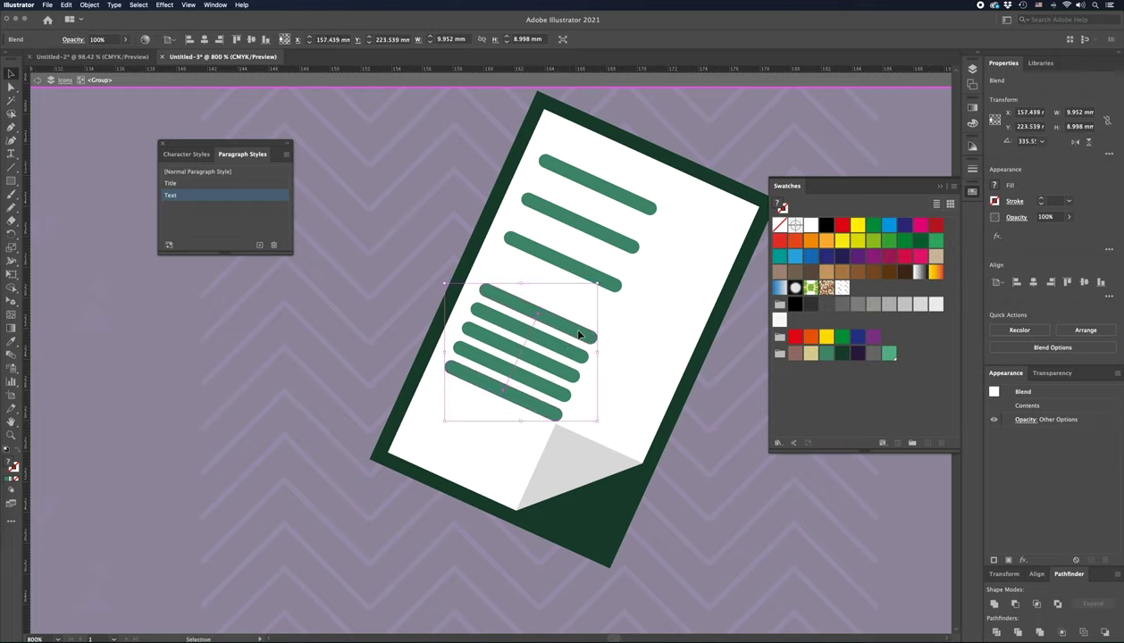
{"action": "key", "text": "a"}
{"action": "left_click", "coordinate": [402, 413]}
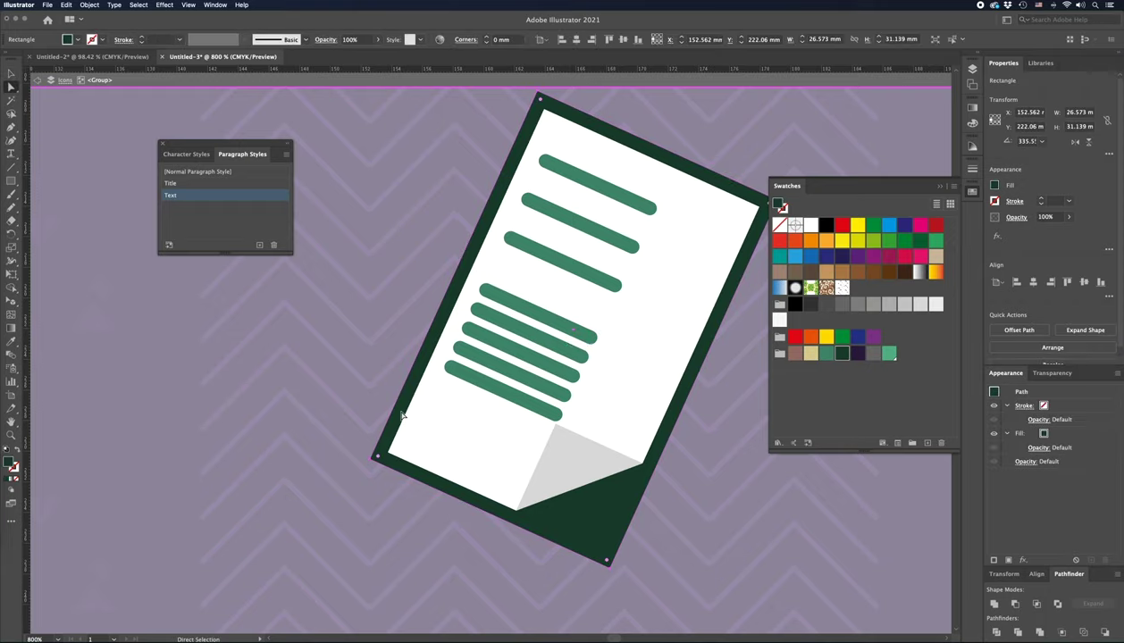
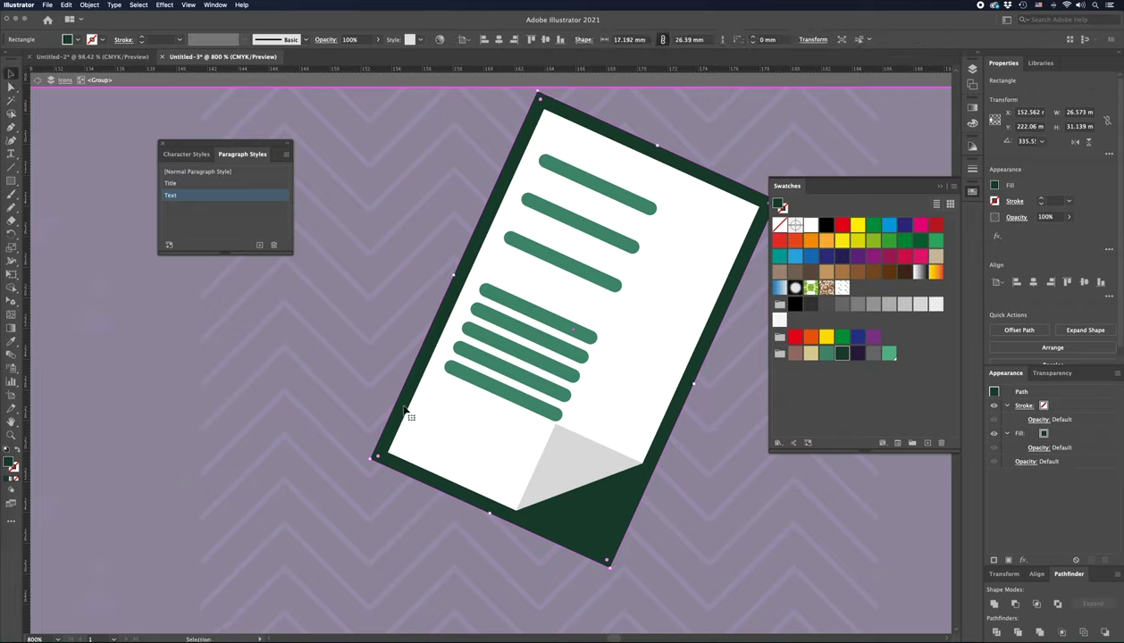
Step: Draw a dark green rectangle beneath the bars on the document icon
{"action": "left_click_drag", "start_coordinate": [565, 286], "coordinate": [585, 362]}
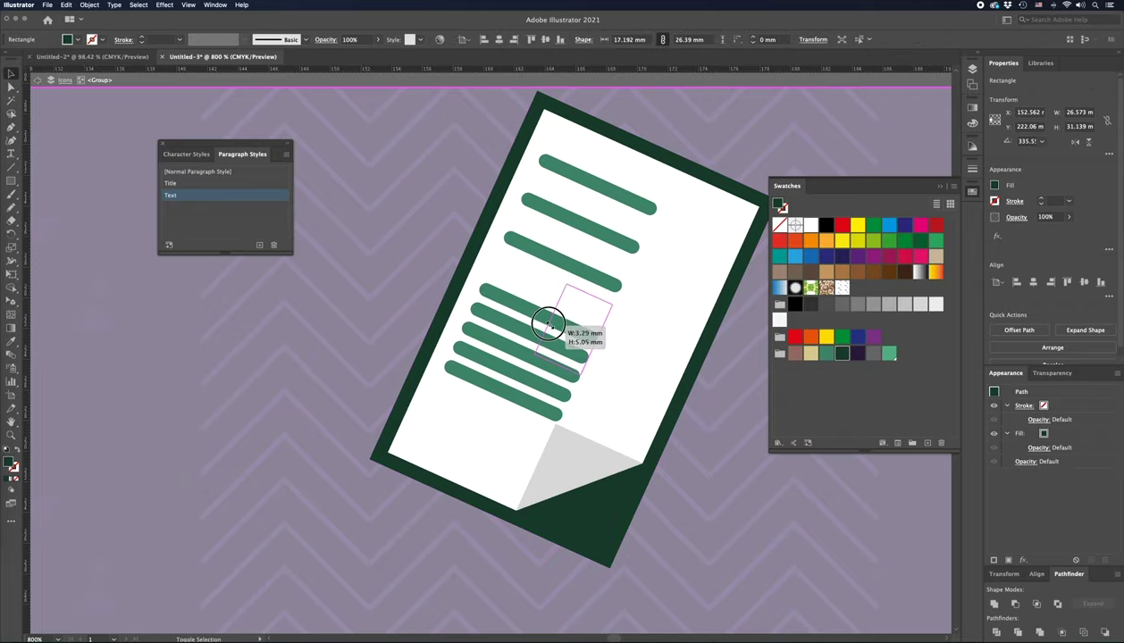
{"action": "mouse_move", "coordinate": [585, 298]}
{"action": "left_mouse_down"}
{"action": "mouse_move", "coordinate": [569, 351]}
{"action": "mouse_move", "coordinate": [449, 428]}
{"action": "left_mouse_up"}
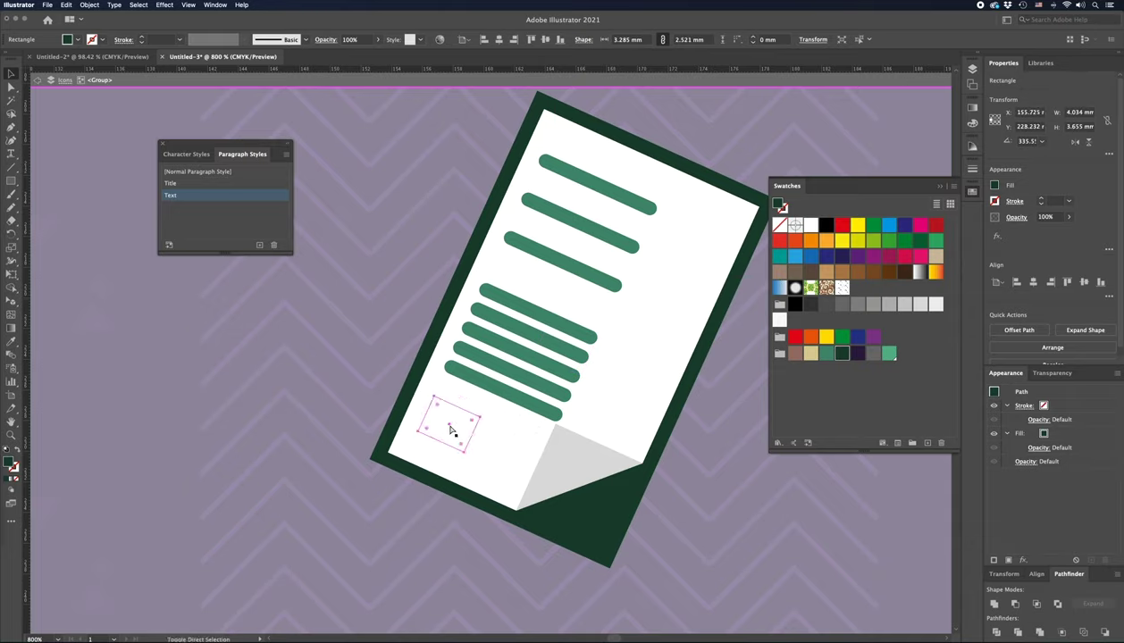
{"action": "mouse_move", "coordinate": [474, 436]}
{"action": "left_mouse_down"}
{"action": "mouse_move", "coordinate": [527, 446]}
{"action": "mouse_move", "coordinate": [504, 450]}
{"action": "left_mouse_up"}
Step: Start a new 'Lorem ipsum' text object in FS Albert Arabic Bold beside the icon
{"action": "key", "text": "ctrl+minus"}
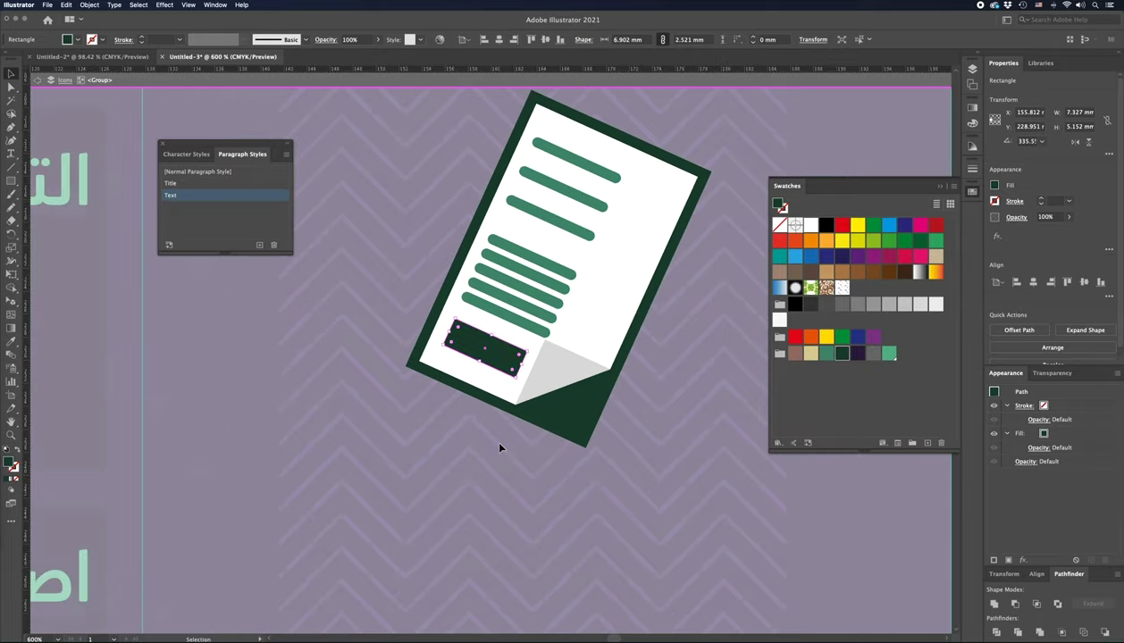
{"action": "key", "text": "t"}
{"action": "left_click", "coordinate": [695, 307]}
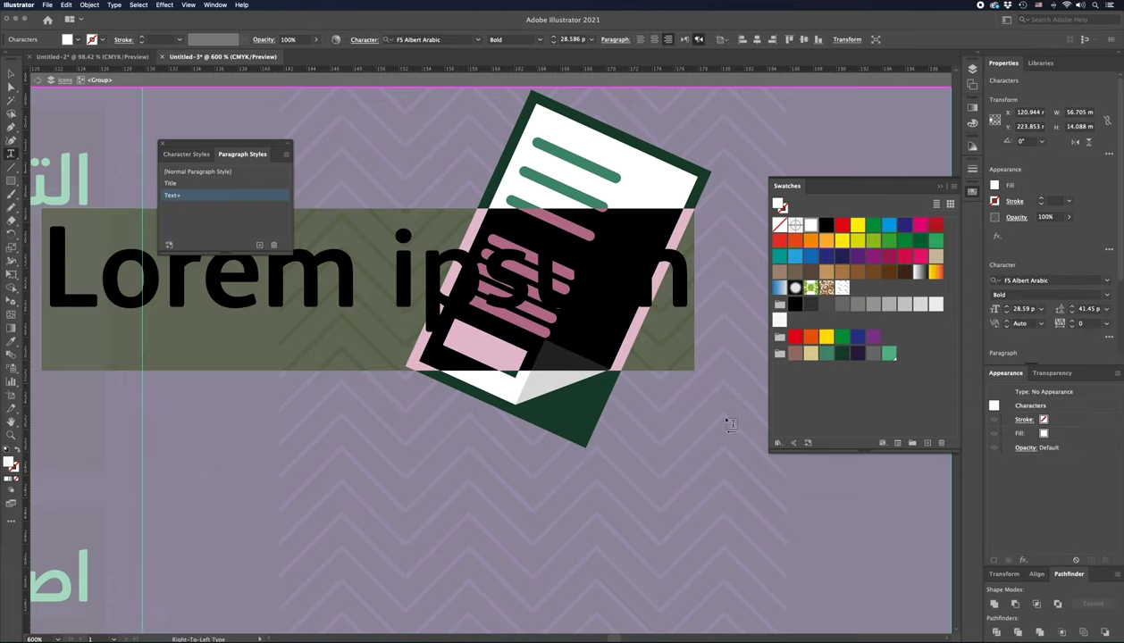
Step: Make the text a dark green 44.02 pt question mark, tilted onto the icon's page
{"action": "key", "text": "ctrl+z"}
{"action": "key", "text": "Escape"}
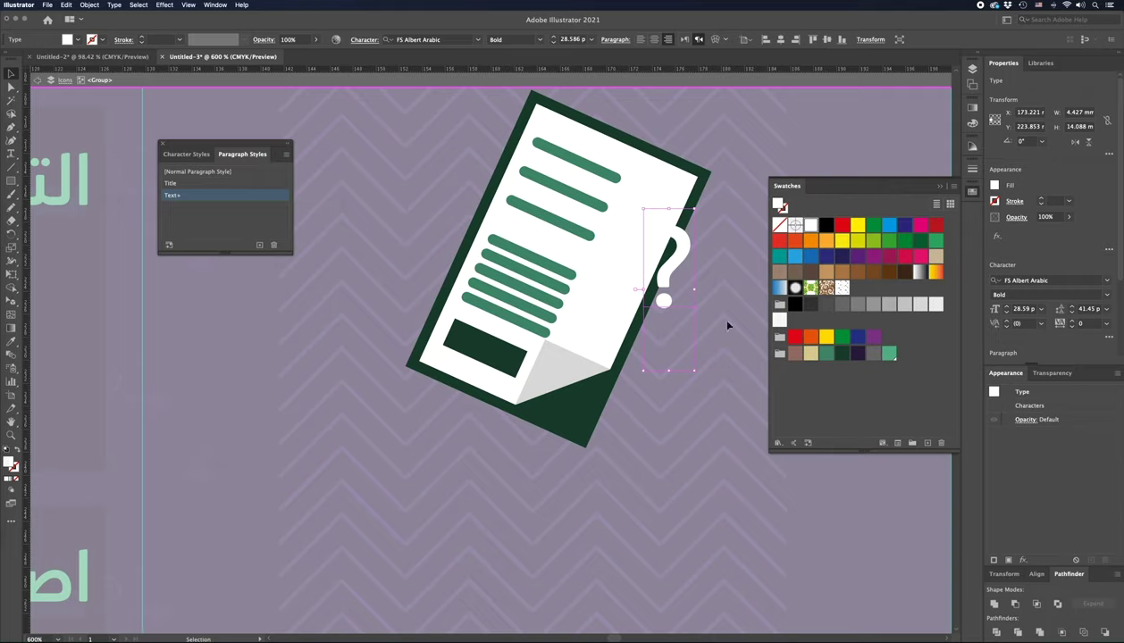
{"action": "left_click", "coordinate": [841, 353]}
{"action": "mouse_move", "coordinate": [715, 258]}
{"action": "left_mouse_down"}
{"action": "mouse_move", "coordinate": [735, 230]}
{"action": "mouse_move", "coordinate": [728, 252]}
{"action": "left_mouse_up"}
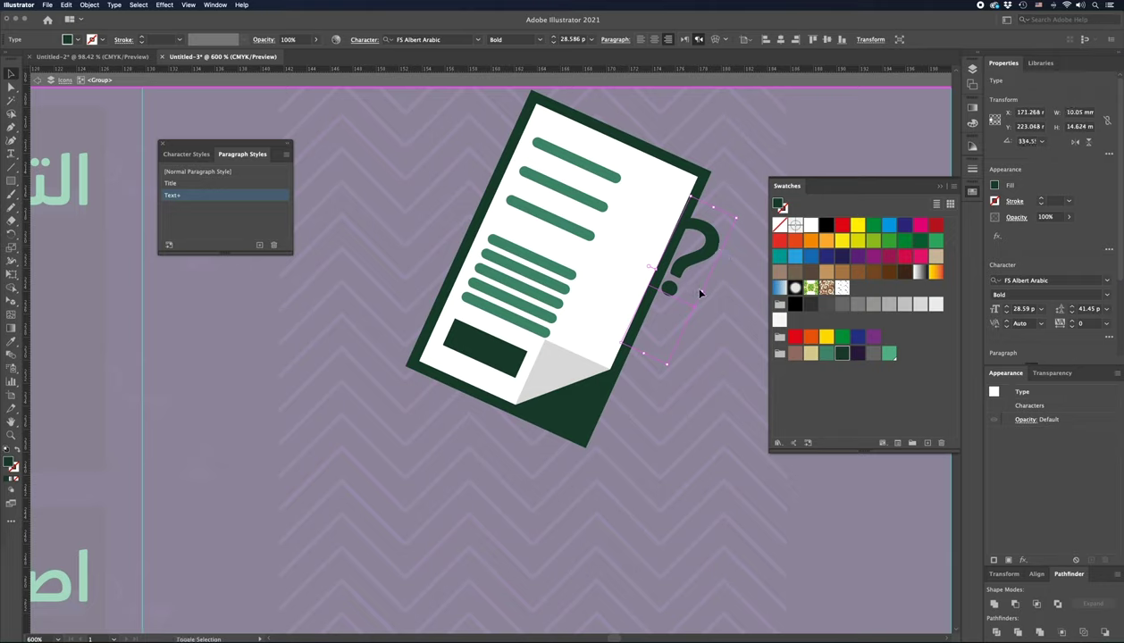
{"action": "mouse_move", "coordinate": [701, 293]}
{"action": "left_mouse_down"}
{"action": "mouse_move", "coordinate": [727, 302]}
{"action": "mouse_move", "coordinate": [630, 290]}
{"action": "mouse_move", "coordinate": [688, 301]}
{"action": "left_mouse_up"}
{"action": "mouse_move", "coordinate": [661, 343]}
{"action": "left_mouse_down"}
{"action": "mouse_move", "coordinate": [623, 274]}
{"action": "mouse_move", "coordinate": [626, 249]}
{"action": "left_mouse_up"}
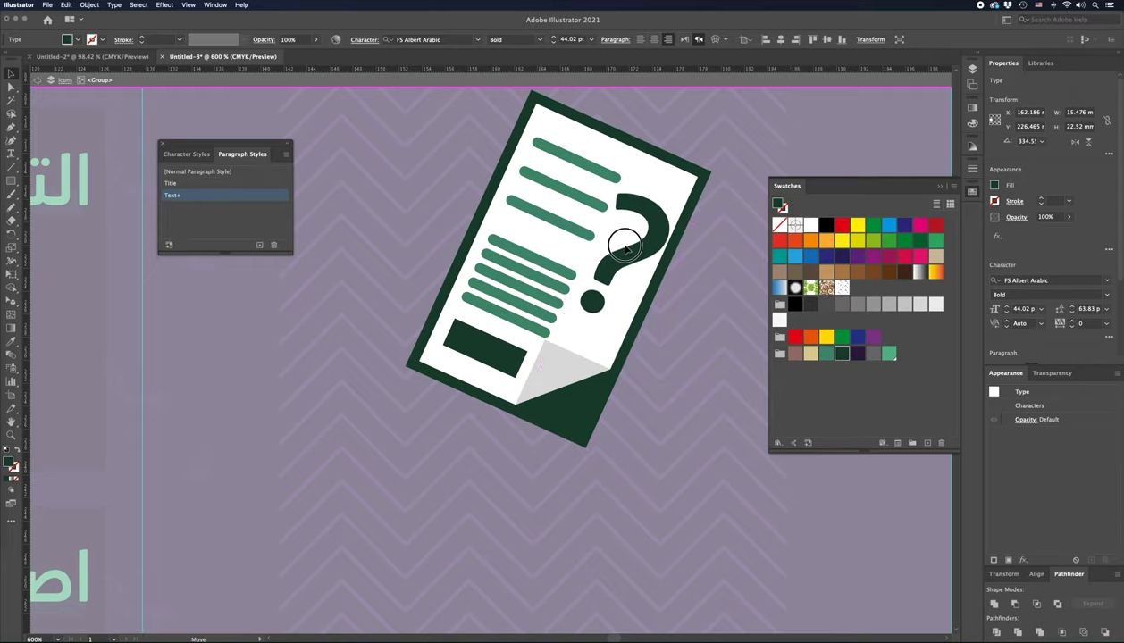
{"action": "left_click_drag", "start_coordinate": [722, 270], "coordinate": [723, 266]}
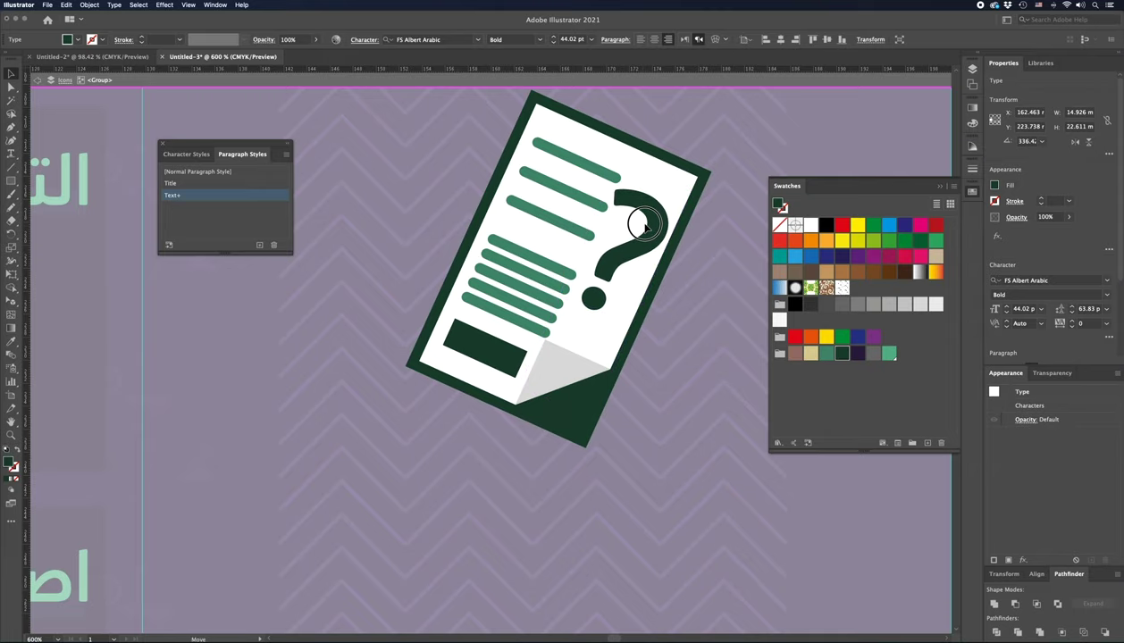
{"action": "key", "text": "ctrl+minus"}
{"action": "key", "text": "ctrl+minus"}
{"action": "key", "text": "ctrl+minus"}
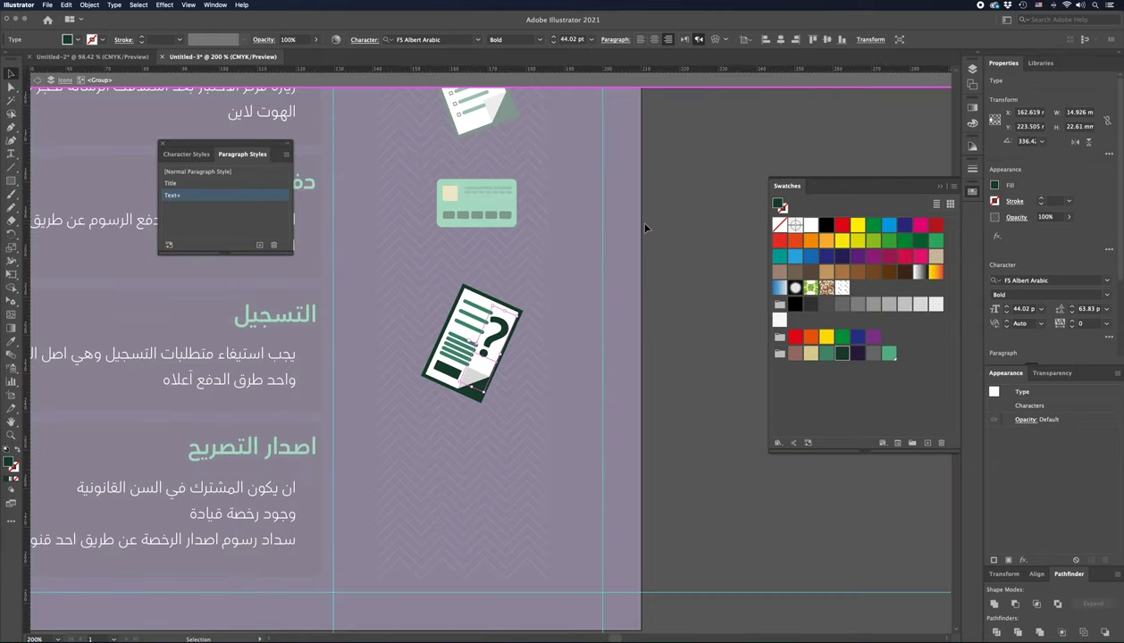
Step: Duplicate the green card icon below the document icon
{"action": "left_click", "coordinate": [559, 306]}
{"action": "mouse_move", "coordinate": [560, 306]}
{"action": "left_mouse_down"}
{"action": "mouse_move", "coordinate": [645, 231]}
{"action": "mouse_move", "coordinate": [680, 244]}
{"action": "left_mouse_up"}
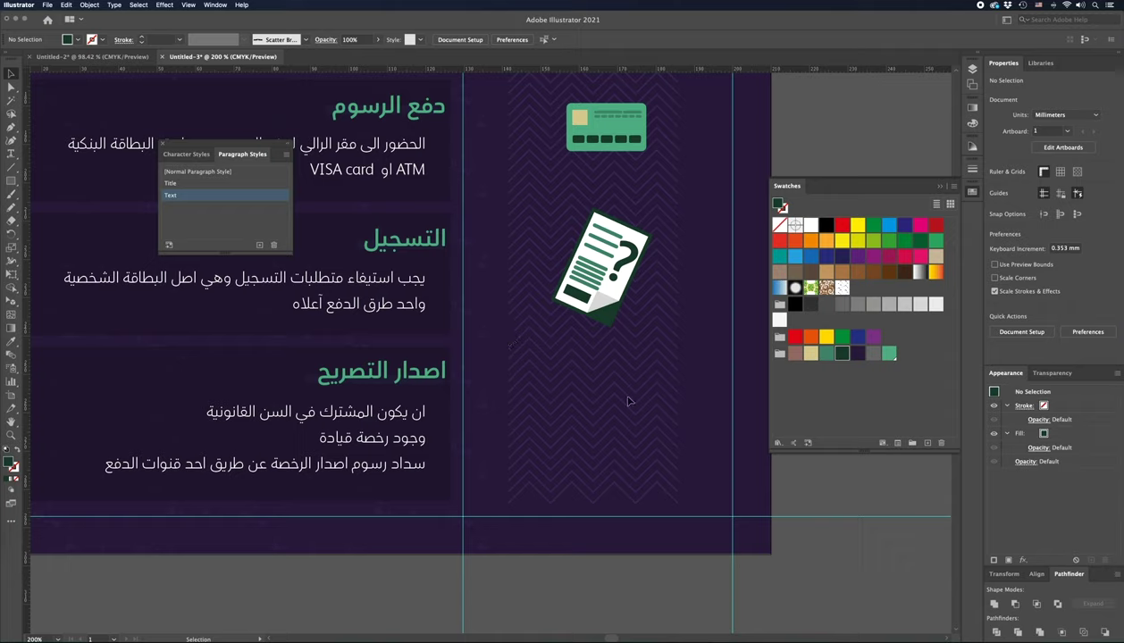
{"action": "left_click", "coordinate": [641, 126]}
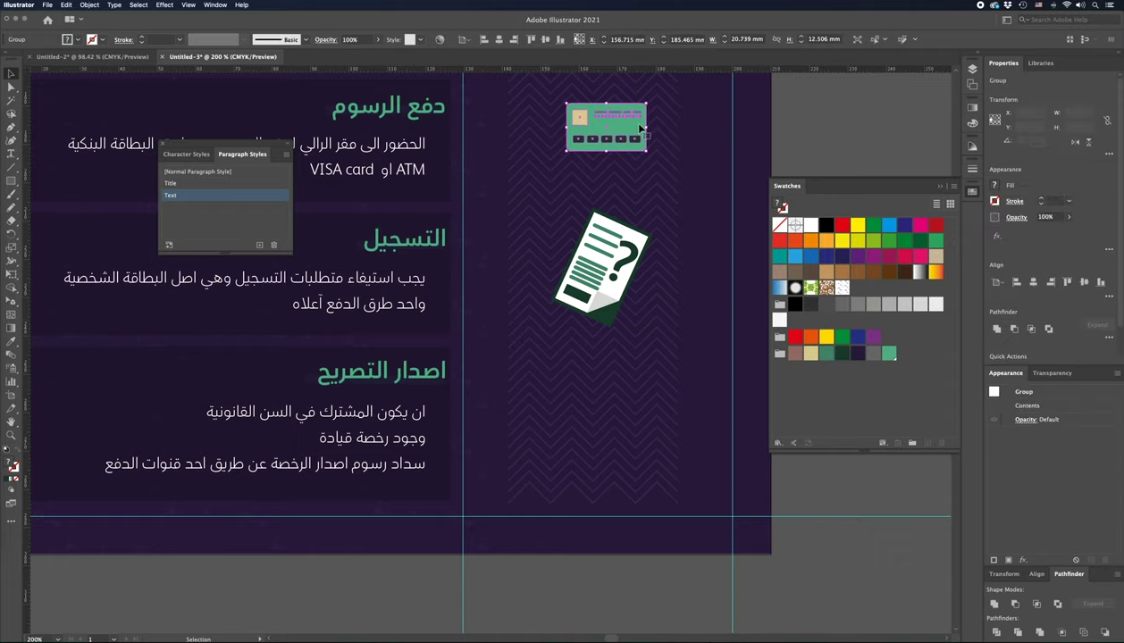
{"action": "mouse_move", "coordinate": [631, 128]}
{"action": "left_mouse_down"}
{"action": "mouse_move", "coordinate": [629, 412]}
{"action": "mouse_move", "coordinate": [604, 355]}
{"action": "left_mouse_up"}
Step: Delete the copied card's row of five dark rectangles
{"action": "key", "text": "z"}
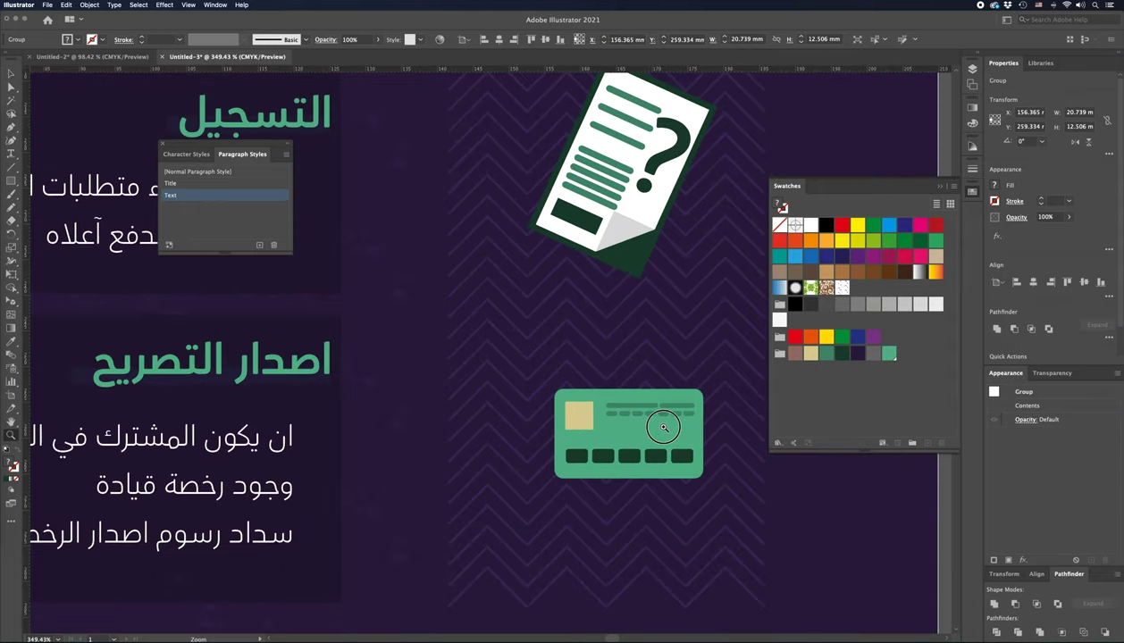
{"action": "key", "text": "ctrl+equal"}
{"action": "key", "text": "a"}
{"action": "key", "text": "ctrl+shift+a"}
{"action": "left_click", "coordinate": [581, 393]}
{"action": "left_click", "coordinate": [532, 391], "text": "shift"}
{"action": "left_click", "coordinate": [478, 393], "text": "shift"}
{"action": "left_click", "coordinate": [447, 393], "text": "shift"}
{"action": "left_click", "coordinate": [412, 388], "text": "shift"}
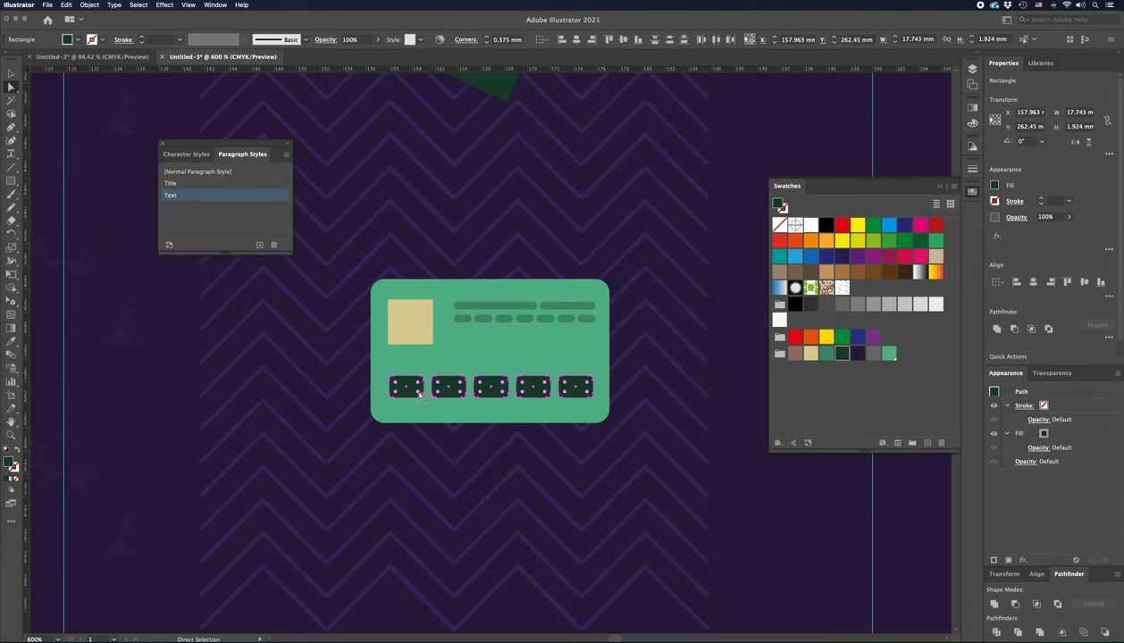
{"action": "key", "text": "Delete"}
Step: Undo an accidental move and enter the copied card group for editing
{"action": "left_click_drag", "start_coordinate": [476, 297], "coordinate": [510, 311]}
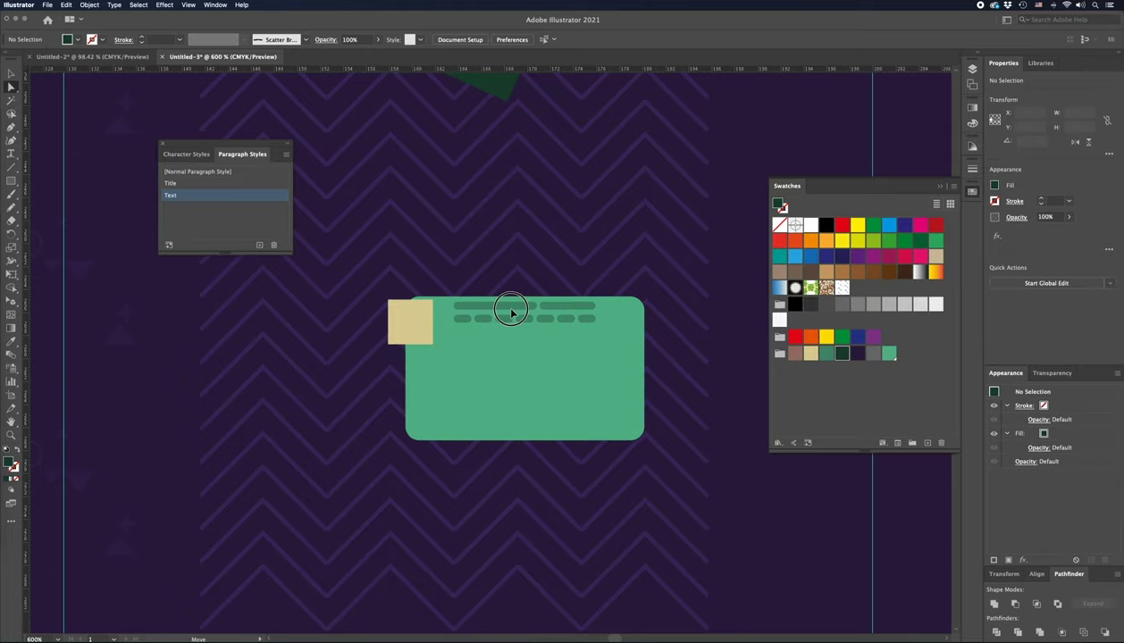
{"action": "key", "text": "ctrl+z"}
{"action": "key", "text": "v"}
{"action": "key", "text": "ctrl+shift+a"}
{"action": "left_click", "coordinate": [525, 295]}
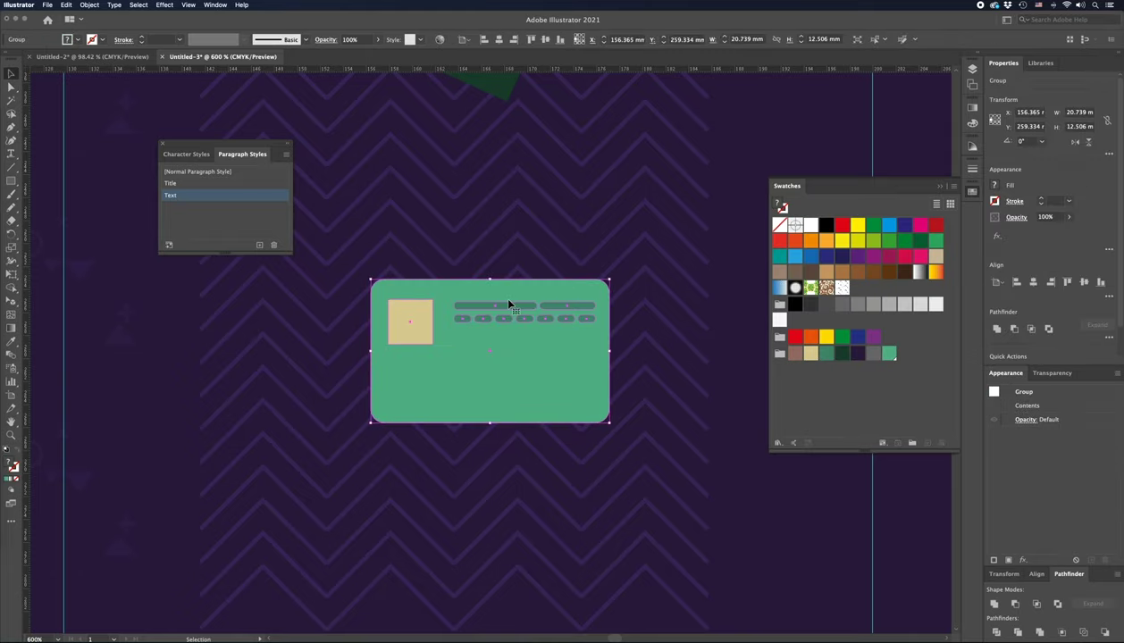
{"action": "key", "text": "ctrl+plus"}
{"action": "double_click", "coordinate": [516, 340]}
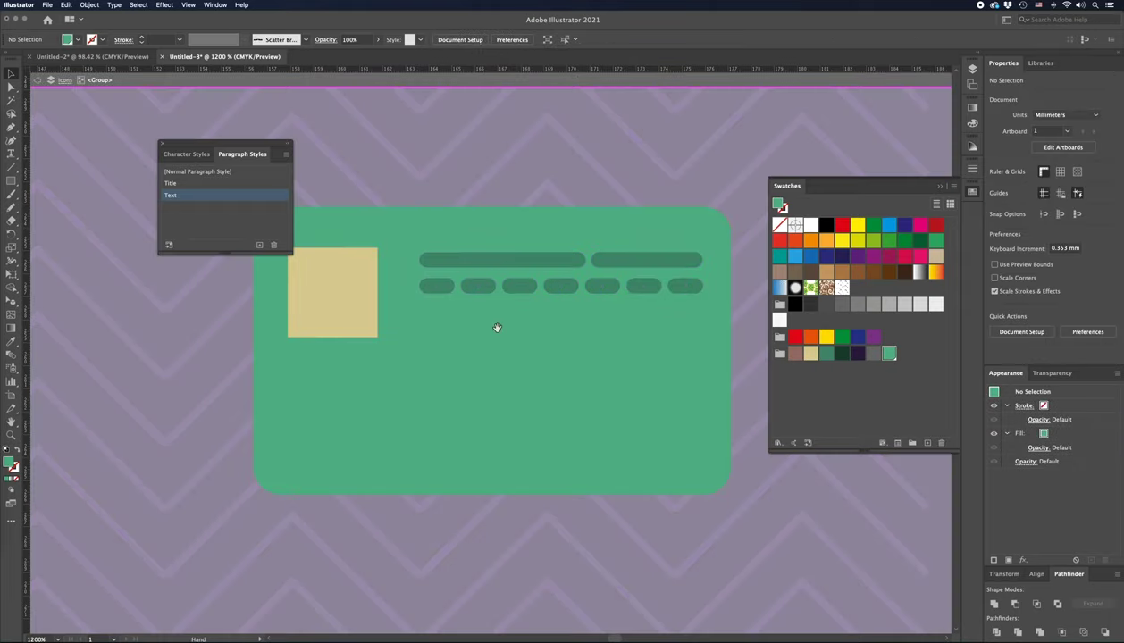
Step: Delete the card's seven small dashes
{"action": "left_click_drag", "start_coordinate": [516, 339], "coordinate": [542, 364]}
{"action": "left_click", "coordinate": [461, 311]}
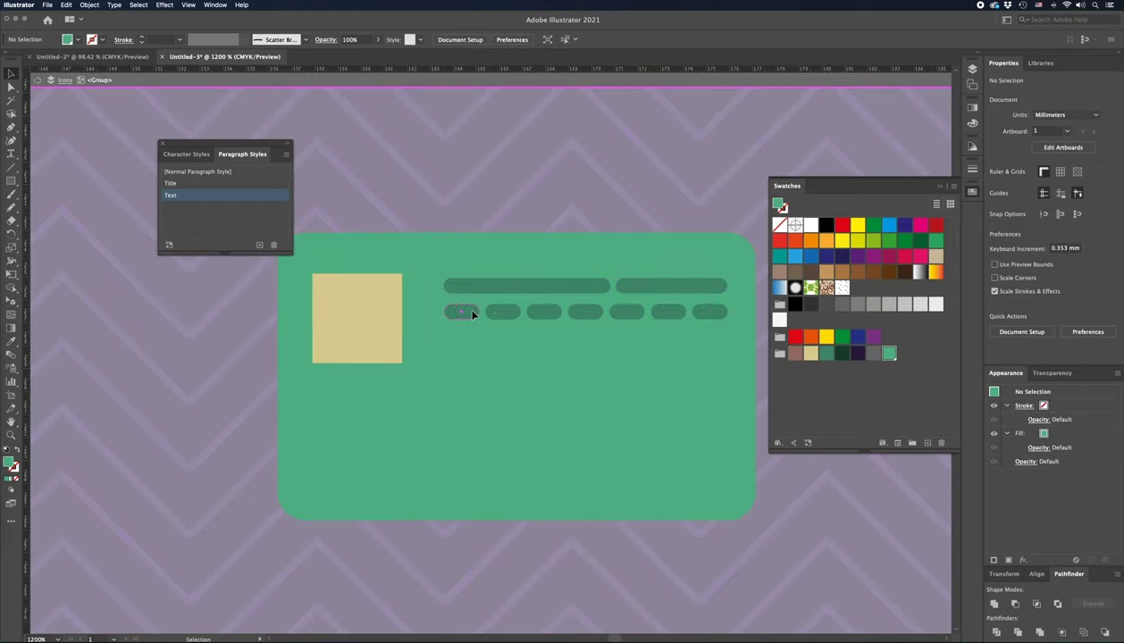
{"action": "left_click", "coordinate": [502, 311], "text": "shift"}
{"action": "left_click", "coordinate": [544, 311], "text": "shift"}
{"action": "left_click", "coordinate": [585, 310], "text": "shift"}
{"action": "left_click", "coordinate": [627, 310], "text": "shift"}
{"action": "left_click", "coordinate": [674, 312], "text": "shift"}
{"action": "left_click", "coordinate": [709, 311], "text": "shift"}
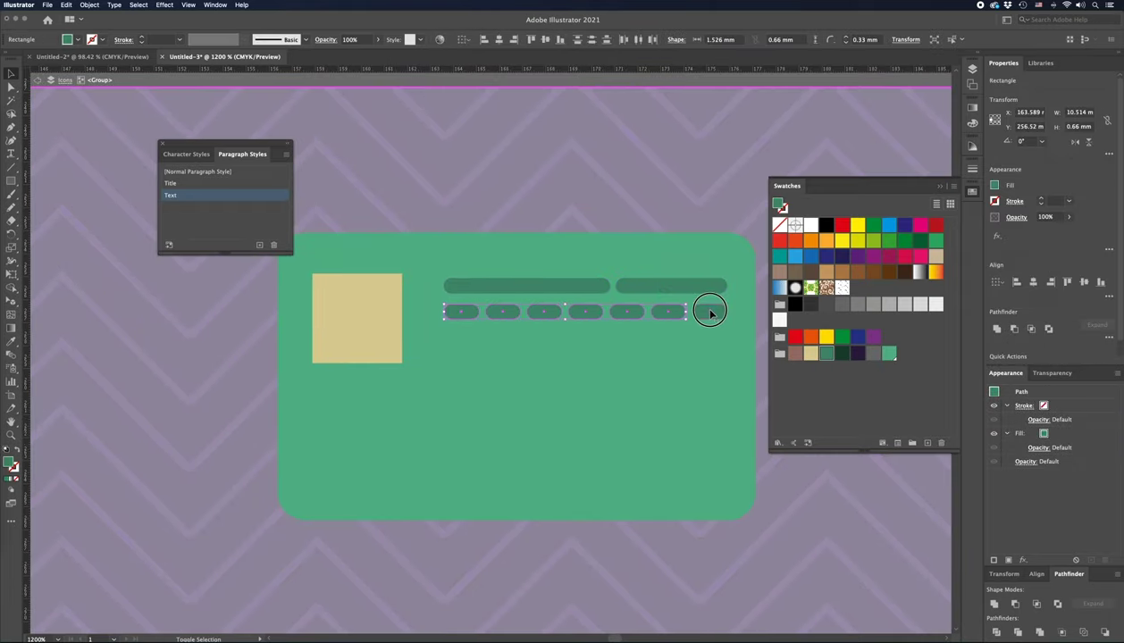
{"action": "key", "text": "Delete"}
Step: Copy the two top bars downward into seven rows of bars
{"action": "left_click", "coordinate": [649, 286]}
{"action": "left_click", "coordinate": [583, 285], "text": "shift"}
{"action": "left_click_drag", "start_coordinate": [583, 285], "coordinate": [589, 318]}
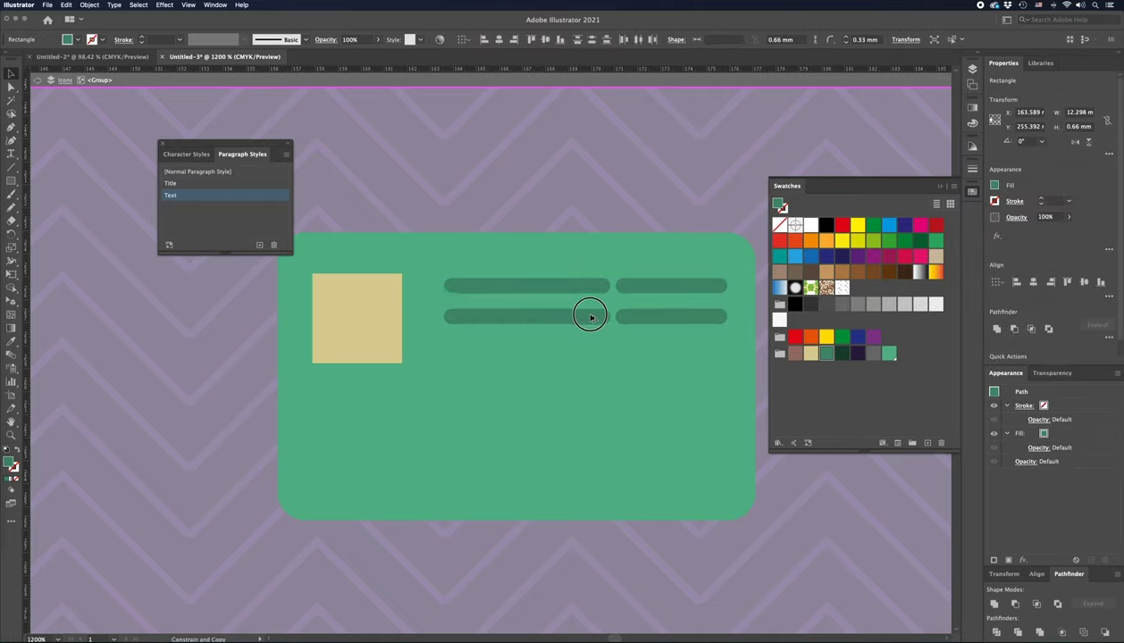
{"action": "key", "text": "super+d"}
{"action": "key", "text": "super+d"}
{"action": "key", "text": "super+d"}
{"action": "key", "text": "super+d"}
{"action": "key", "text": "super+d"}
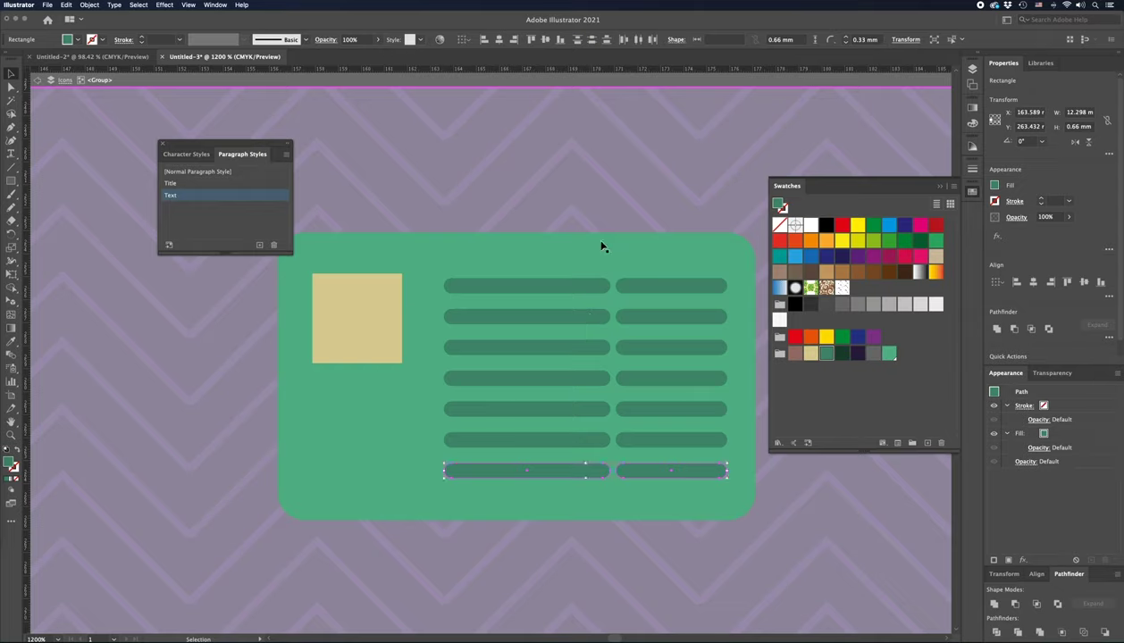
{"action": "left_click", "coordinate": [592, 214]}
Step: Vary the bar lengths in the bottom, sixth and fifth rows
{"action": "left_click", "coordinate": [714, 474]}
{"action": "left_click_drag", "start_coordinate": [728, 473], "coordinate": [677, 473]}
{"action": "left_click", "coordinate": [601, 475], "text": "shift"}
{"action": "left_click_drag", "start_coordinate": [680, 472], "coordinate": [727, 470]}
{"action": "left_click", "coordinate": [593, 439]}
{"action": "left_click_drag", "start_coordinate": [610, 440], "coordinate": [531, 440]}
{"action": "left_click", "coordinate": [617, 440]}
{"action": "left_click_drag", "start_coordinate": [616, 442], "coordinate": [509, 444]}
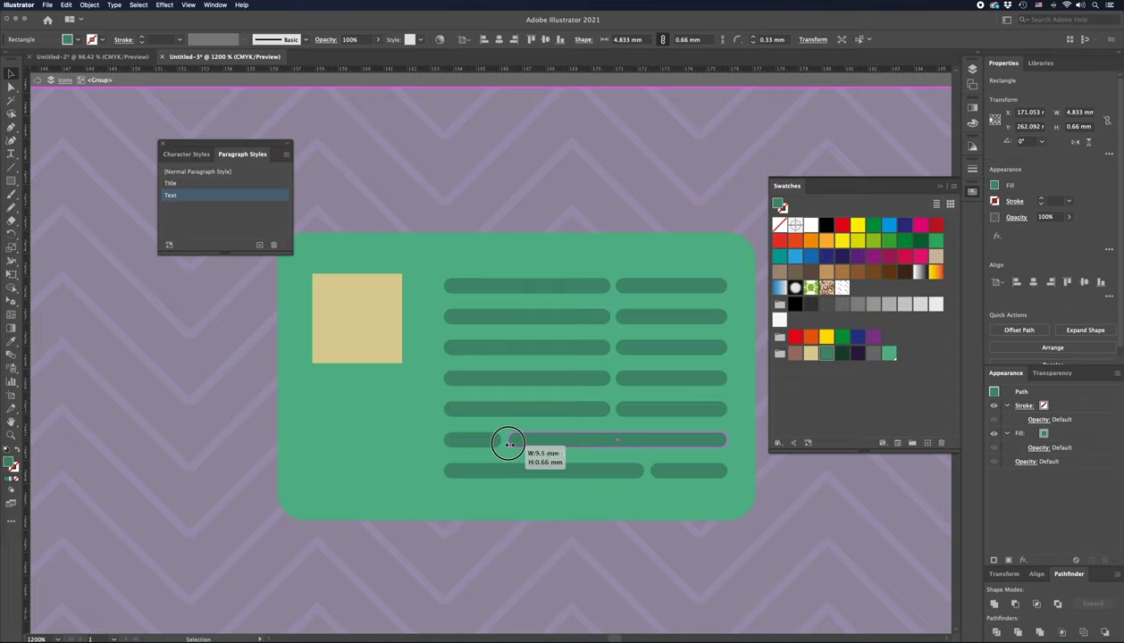
{"action": "left_click", "coordinate": [555, 409]}
{"action": "left_click_drag", "start_coordinate": [610, 409], "coordinate": [519, 409]}
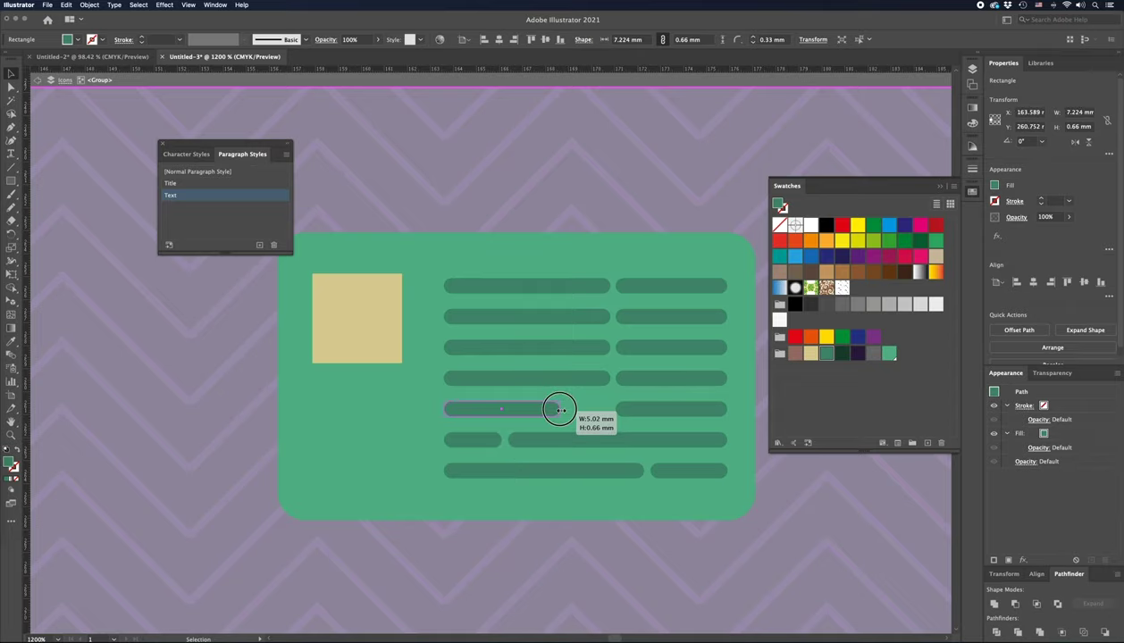
{"action": "left_click_drag", "start_coordinate": [482, 408], "coordinate": [610, 409]}
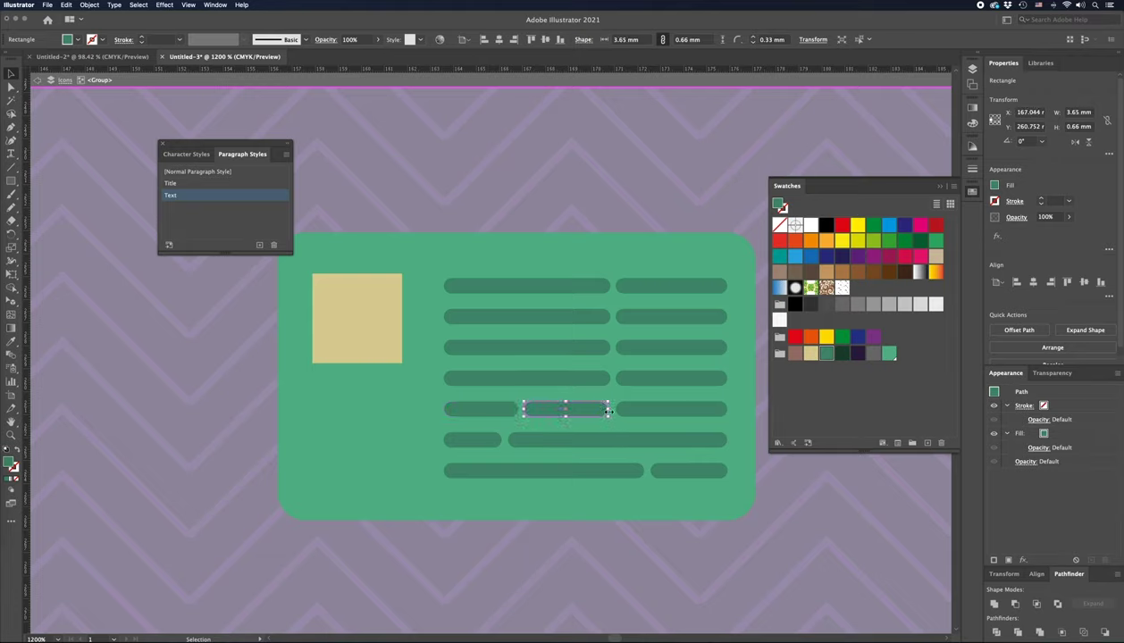
{"action": "mouse_move", "coordinate": [608, 409]}
{"action": "left_mouse_down"}
{"action": "mouse_move", "coordinate": [646, 383]}
{"action": "mouse_move", "coordinate": [637, 384]}
{"action": "left_mouse_up"}
Step: Vary the bar lengths in the fourth, third and second rows
{"action": "left_click", "coordinate": [577, 382]}
{"action": "left_click_drag", "start_coordinate": [610, 380], "coordinate": [510, 380]}
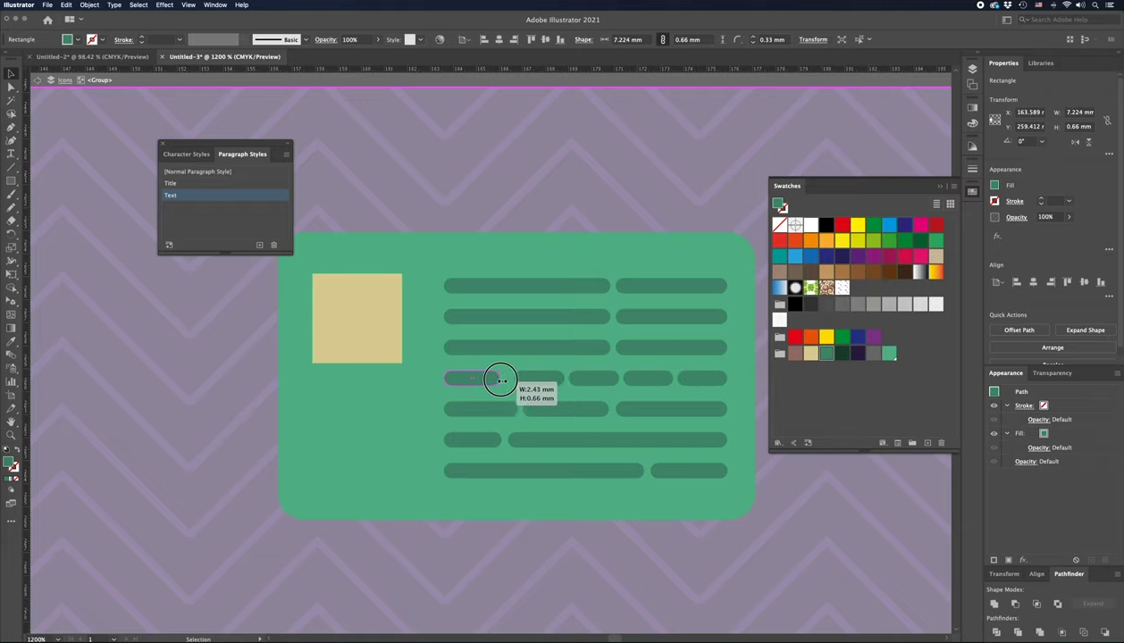
{"action": "left_click_drag", "start_coordinate": [509, 381], "coordinate": [510, 381]}
{"action": "left_click", "coordinate": [540, 352]}
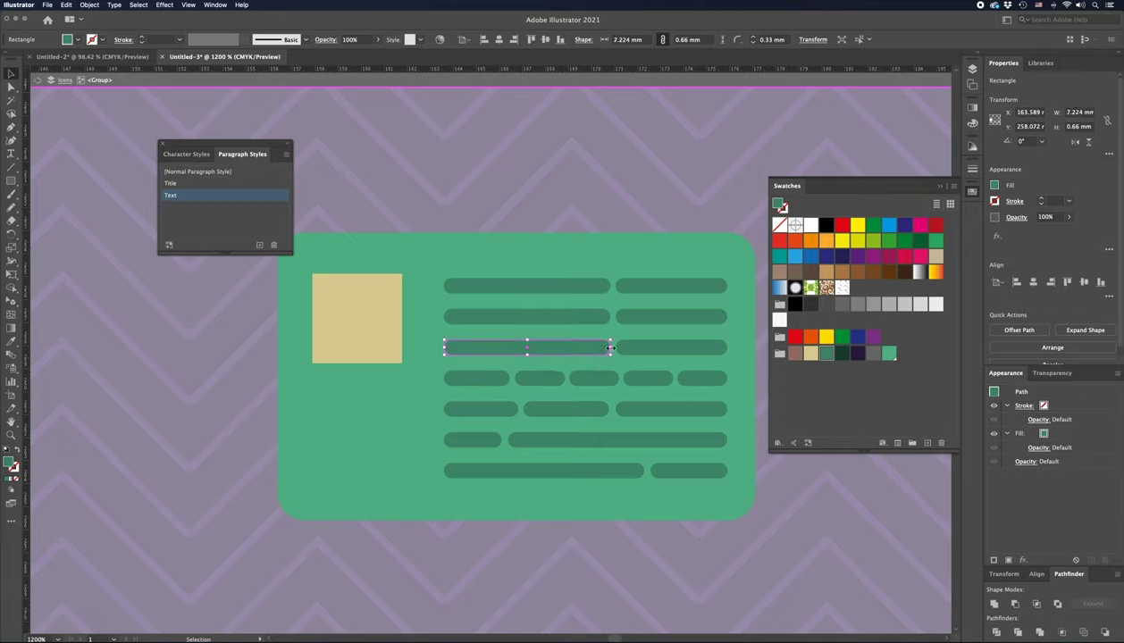
{"action": "left_click_drag", "start_coordinate": [610, 347], "coordinate": [677, 348]}
{"action": "left_click", "coordinate": [679, 348]}
{"action": "left_click", "coordinate": [545, 317]}
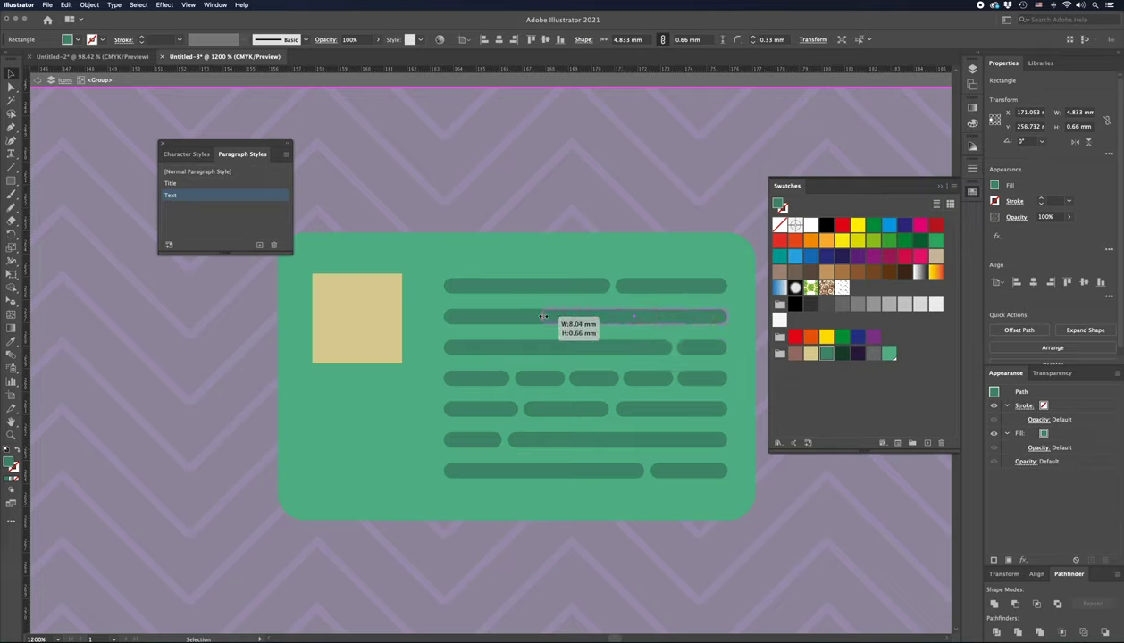
{"action": "left_click_drag", "start_coordinate": [611, 317], "coordinate": [535, 317]}
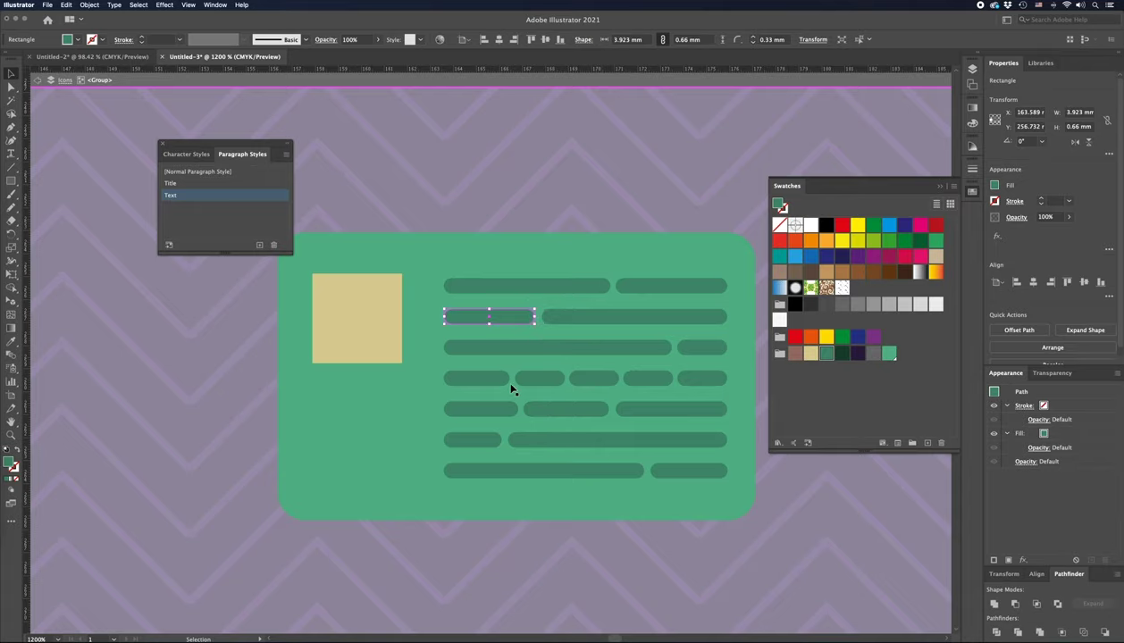
{"action": "left_click", "coordinate": [391, 340]}
Step: Enlarge the beige square on the card to about 7.3 mm
{"action": "left_click_drag", "start_coordinate": [404, 318], "coordinate": [426, 314]}
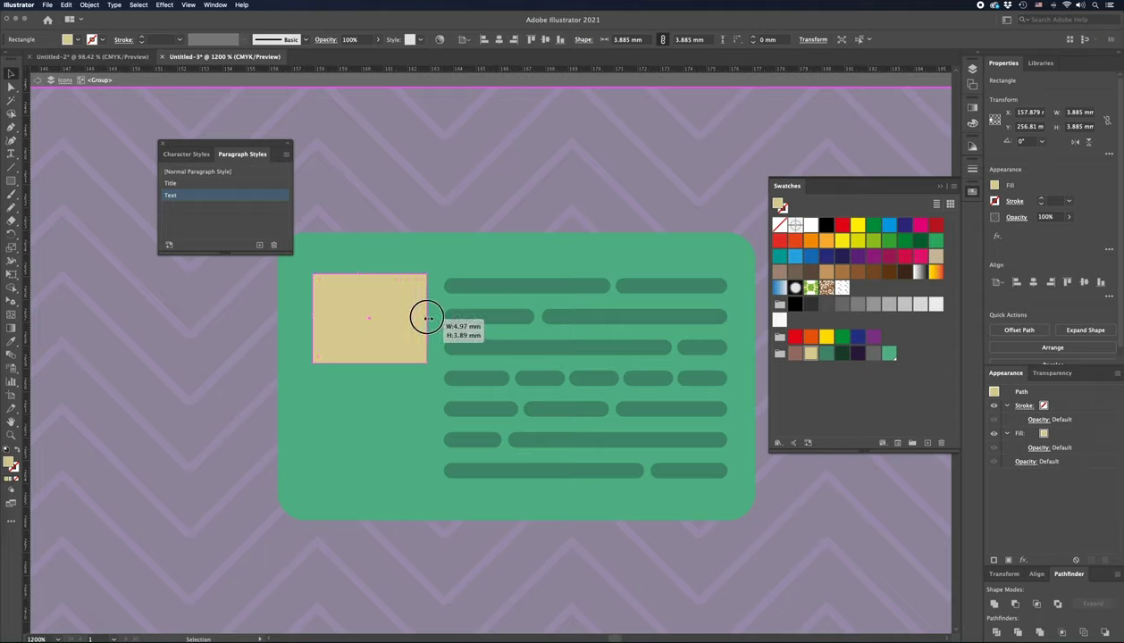
{"action": "key", "text": "ctrl+z"}
{"action": "left_click_drag", "start_coordinate": [405, 364], "coordinate": [480, 441]}
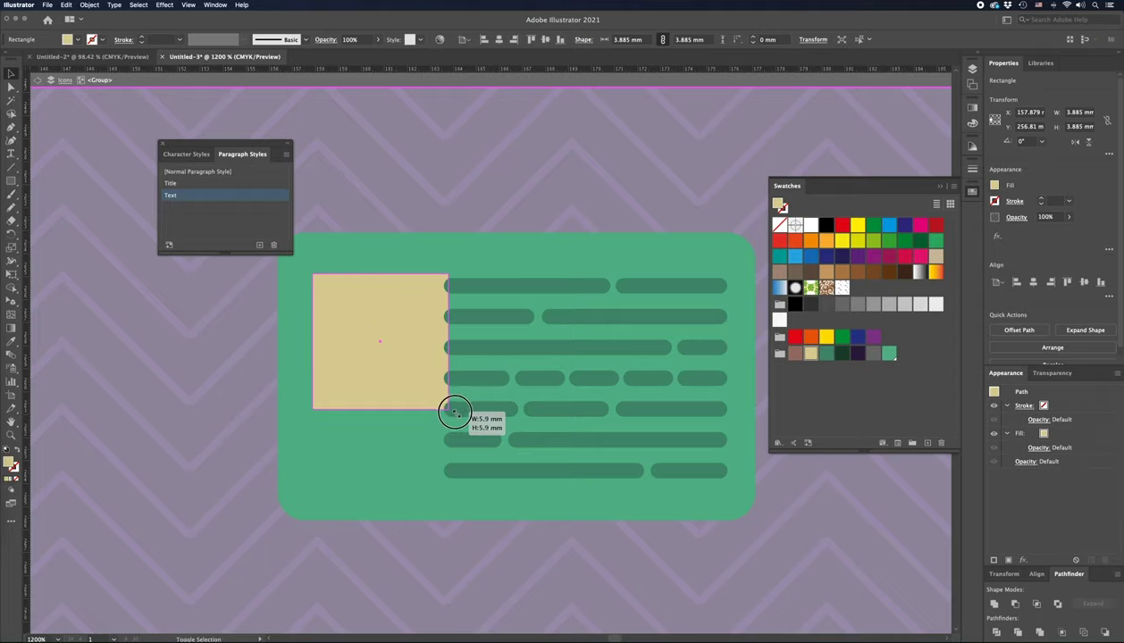
{"action": "left_click_drag", "start_coordinate": [404, 429], "coordinate": [402, 443]}
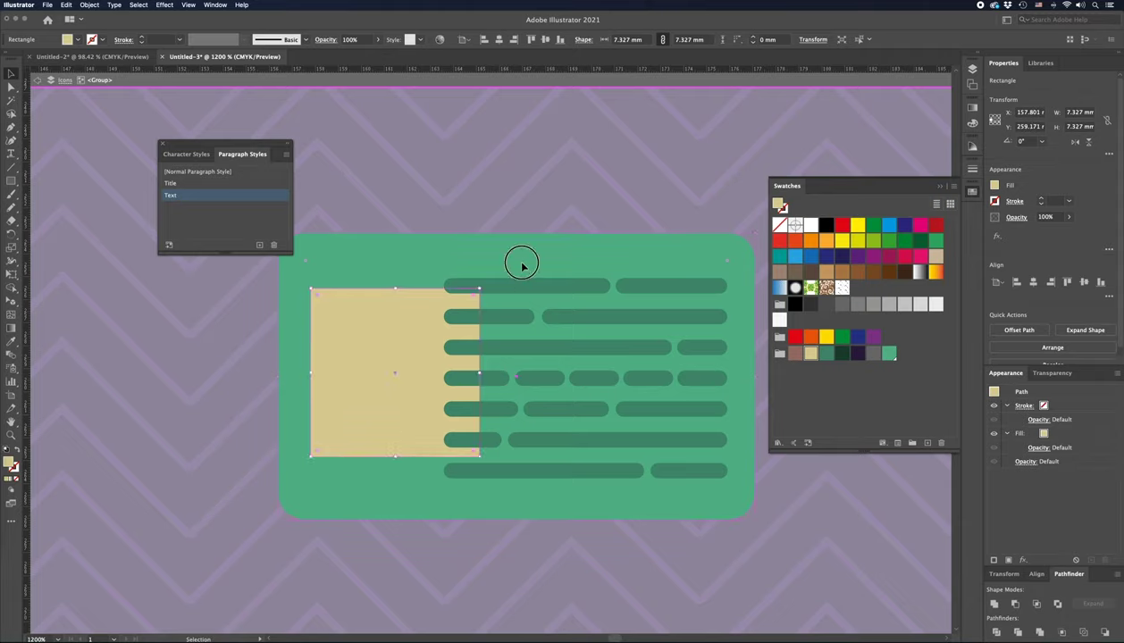
Step: Narrow the seven rows of text bars from their left edge to fit beside the square
{"action": "left_click", "coordinate": [657, 193]}
{"action": "left_click", "coordinate": [484, 496]}
{"action": "left_click", "coordinate": [654, 293], "text": "shift"}
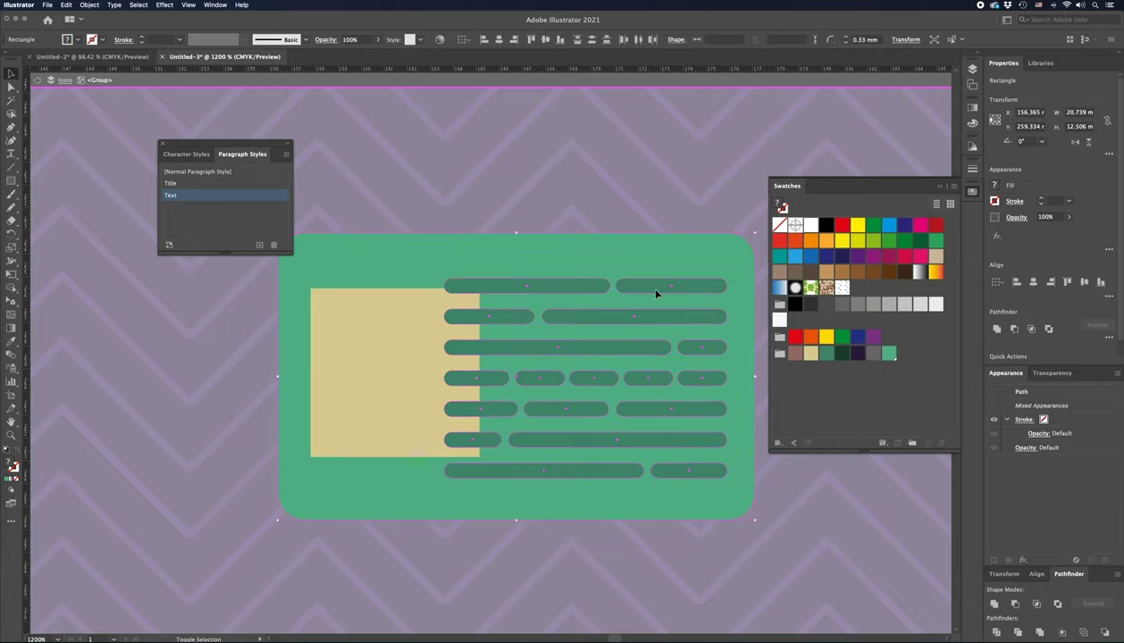
{"action": "left_click", "coordinate": [640, 273], "text": "shift"}
{"action": "left_click_drag", "start_coordinate": [444, 378], "coordinate": [494, 377]}
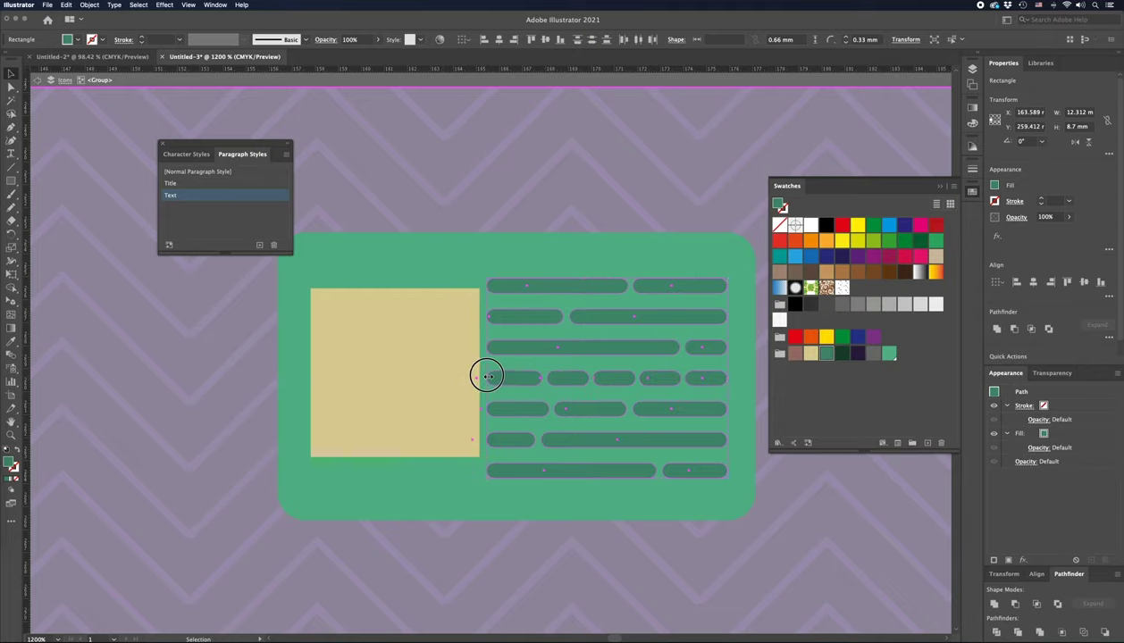
Step: Fill the enlarged square with white
{"action": "left_click", "coordinate": [441, 360]}
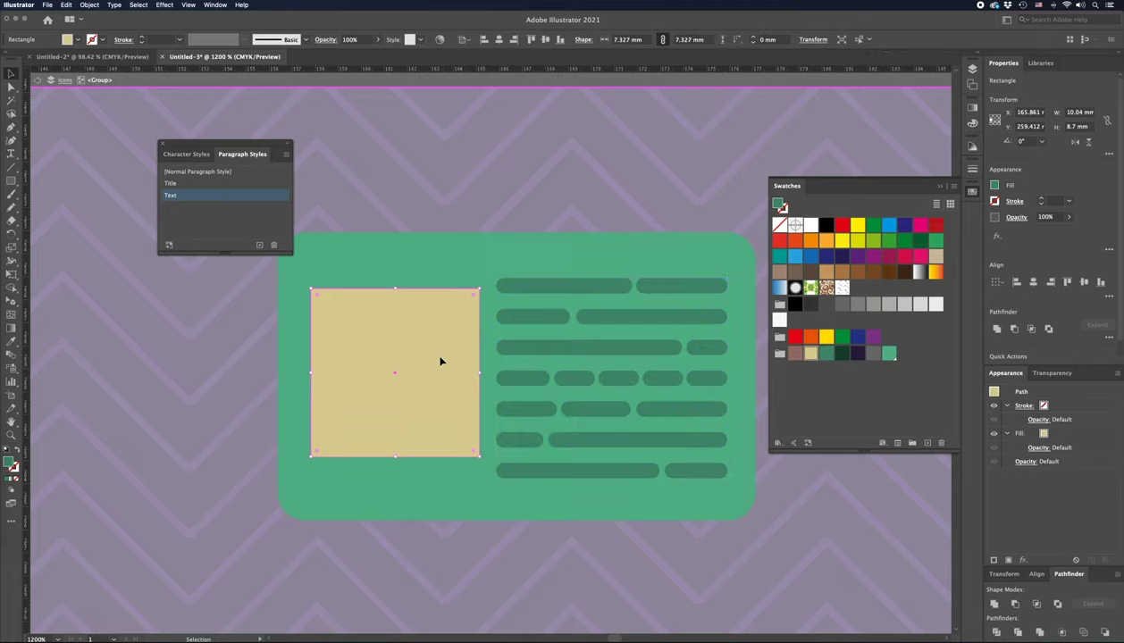
{"action": "left_click", "coordinate": [810, 224]}
{"action": "left_click_drag", "start_coordinate": [479, 231], "coordinate": [547, 216]}
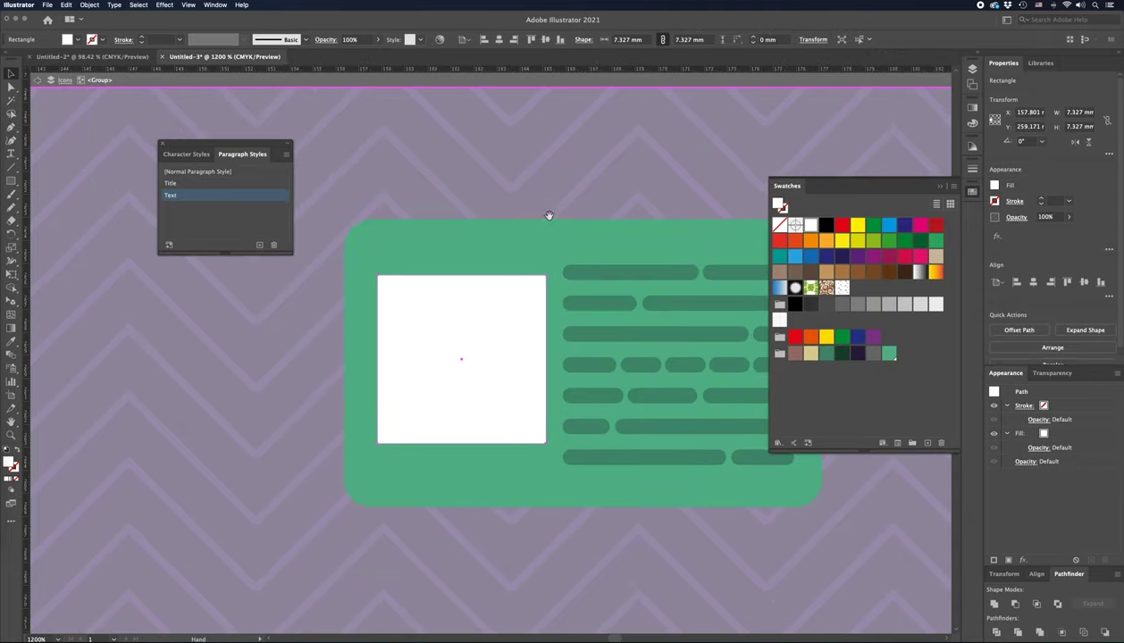
Step: Draw a dark purple circle head inside the white square
{"action": "key", "text": "l"}
{"action": "left_click_drag", "start_coordinate": [460, 346], "coordinate": [504, 390]}
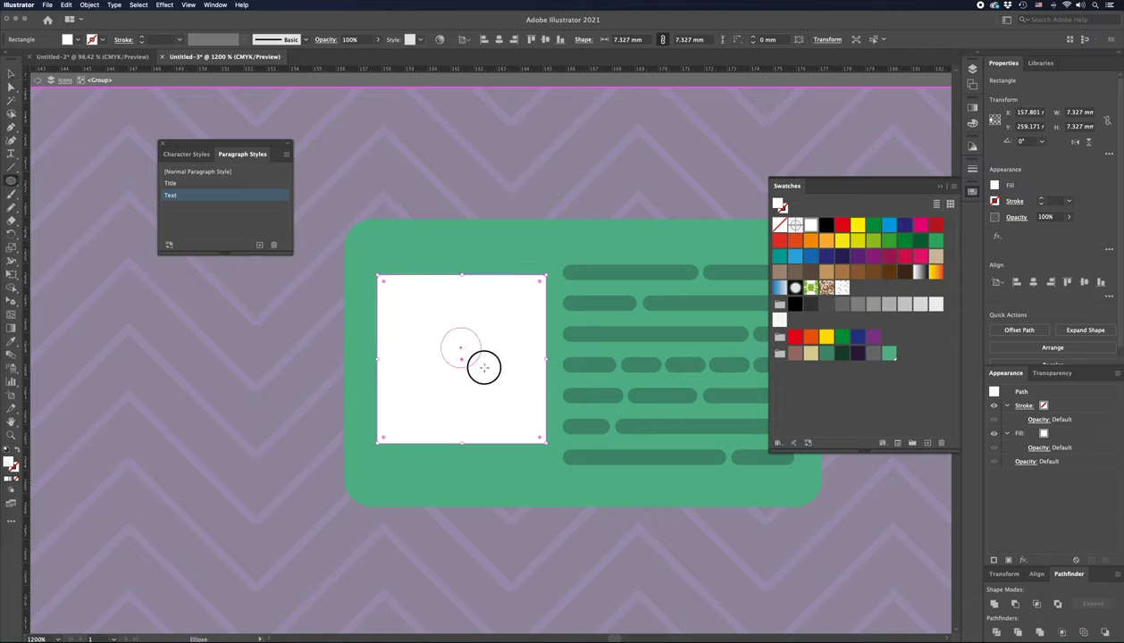
{"action": "key", "text": "v"}
{"action": "left_click_drag", "start_coordinate": [464, 353], "coordinate": [464, 342]}
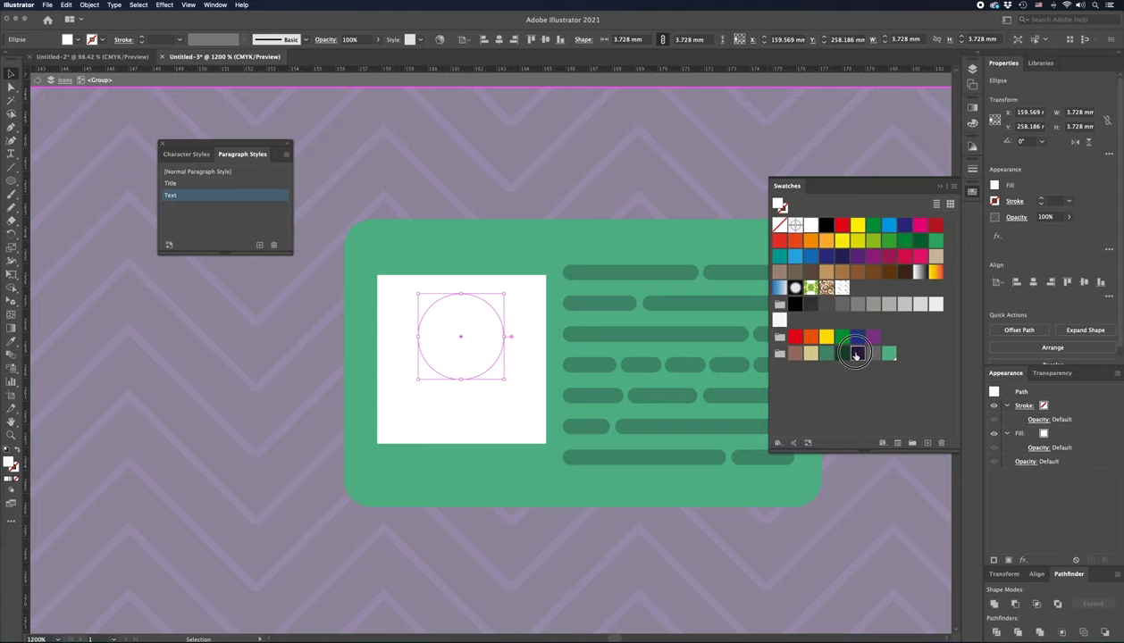
{"action": "left_click", "coordinate": [857, 353]}
Step: Add a larger half-circle copy below the head as the figure's shoulders
{"action": "mouse_move", "coordinate": [462, 340]}
{"action": "left_mouse_down", "text": "alt"}
{"action": "mouse_move", "coordinate": [462, 431]}
{"action": "mouse_move", "coordinate": [531, 433]}
{"action": "left_mouse_up", "text": "alt"}
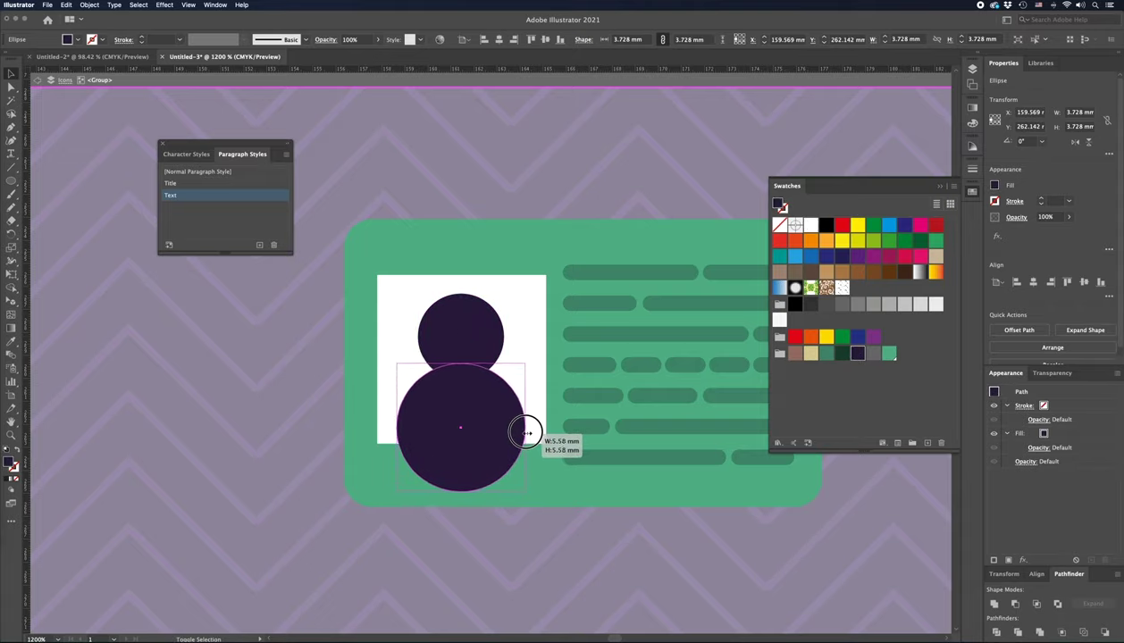
{"action": "left_click_drag", "start_coordinate": [531, 433], "coordinate": [484, 433]}
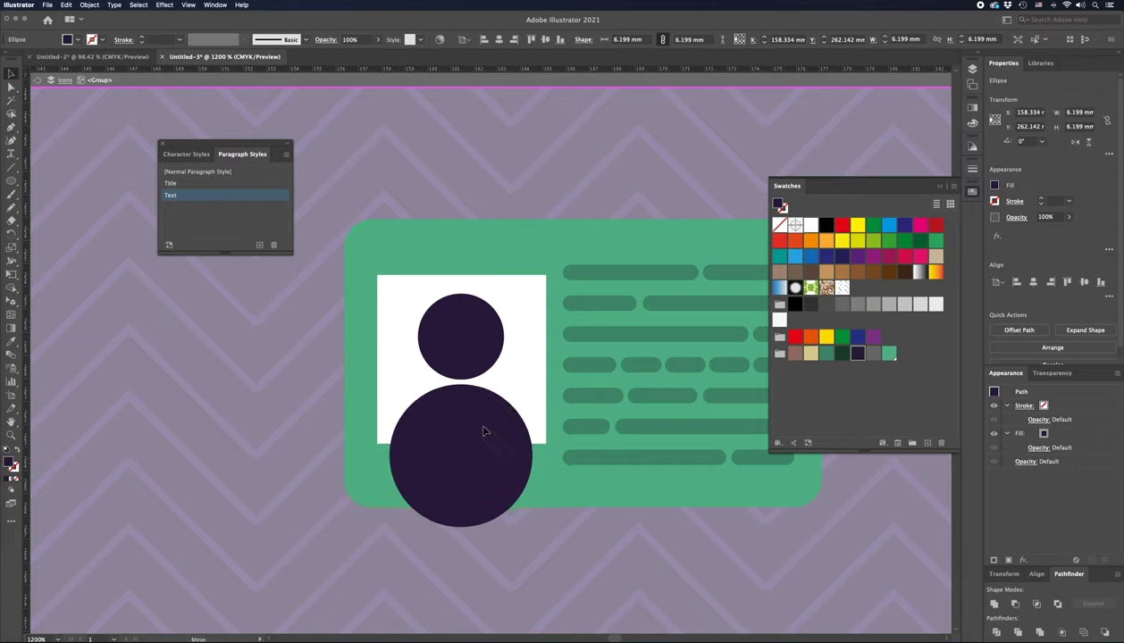
{"action": "key", "text": "a"}
{"action": "left_click", "coordinate": [461, 528]}
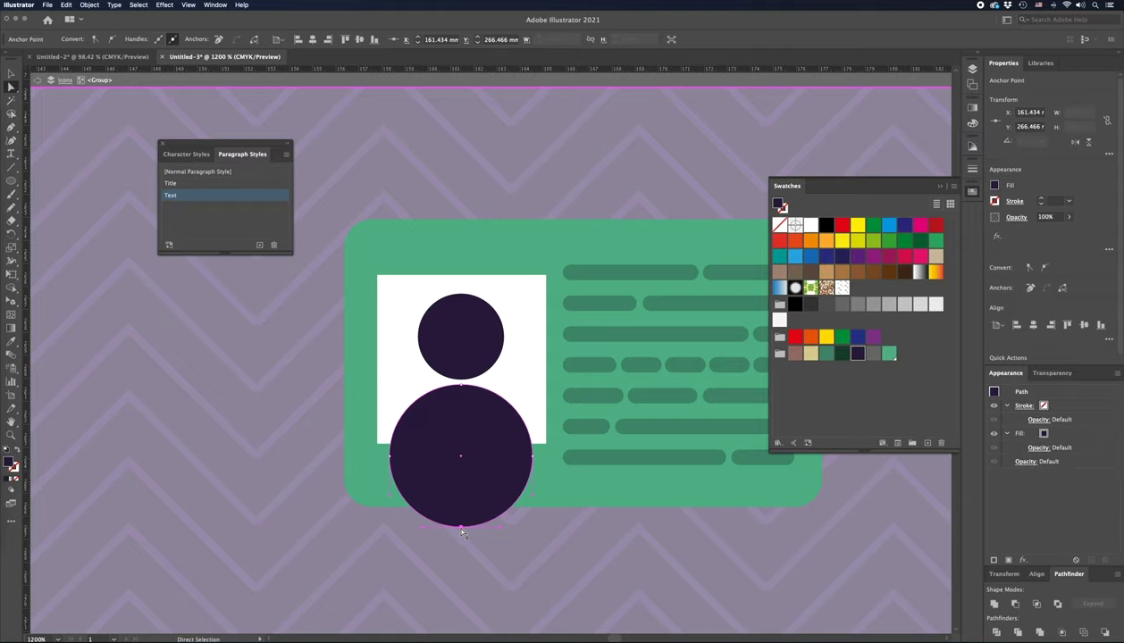
{"action": "key", "text": "Delete"}
{"action": "key", "text": "v"}
Step: Scale the figure slightly smaller and shift it and the frame upward
{"action": "key", "text": "a"}
{"action": "left_click", "coordinate": [469, 418]}
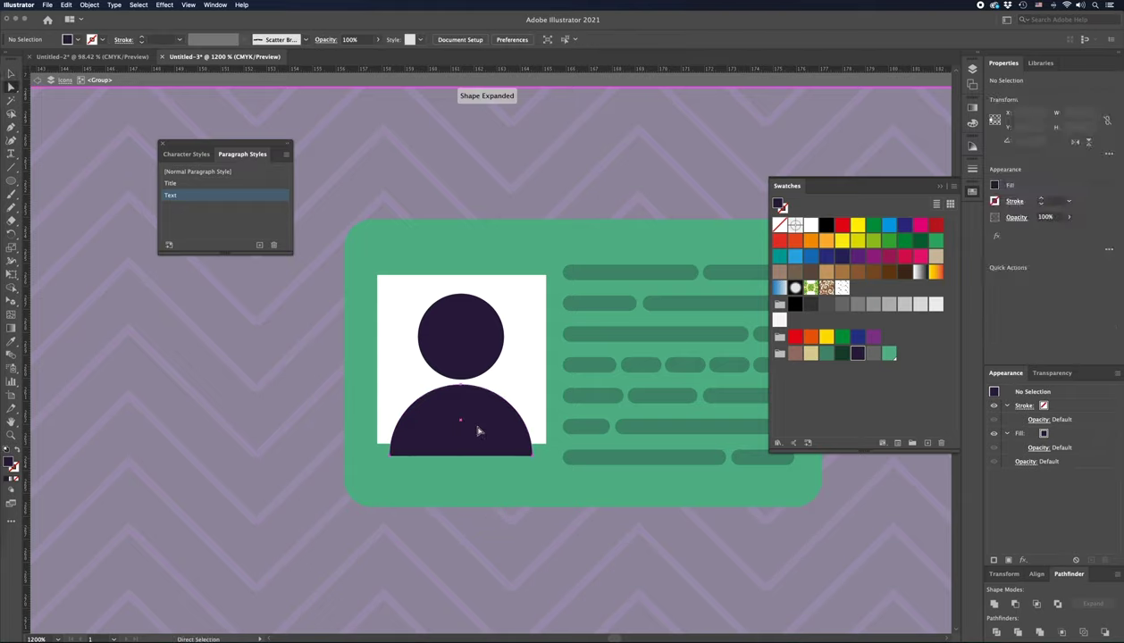
{"action": "left_click_drag", "start_coordinate": [480, 424], "coordinate": [483, 413]}
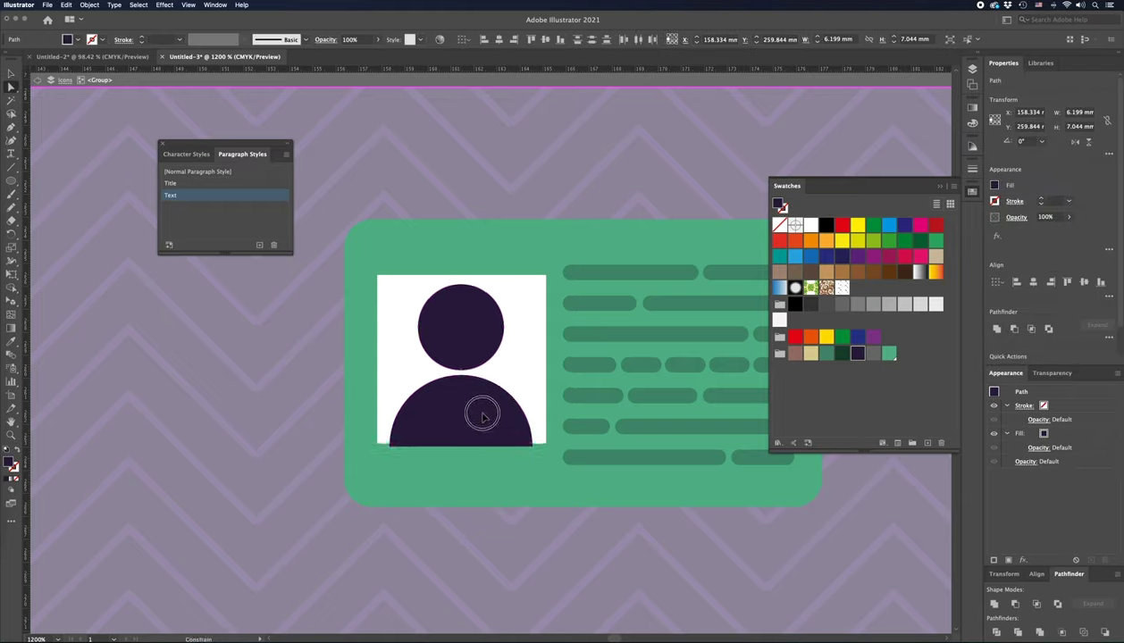
{"action": "key", "text": "v"}
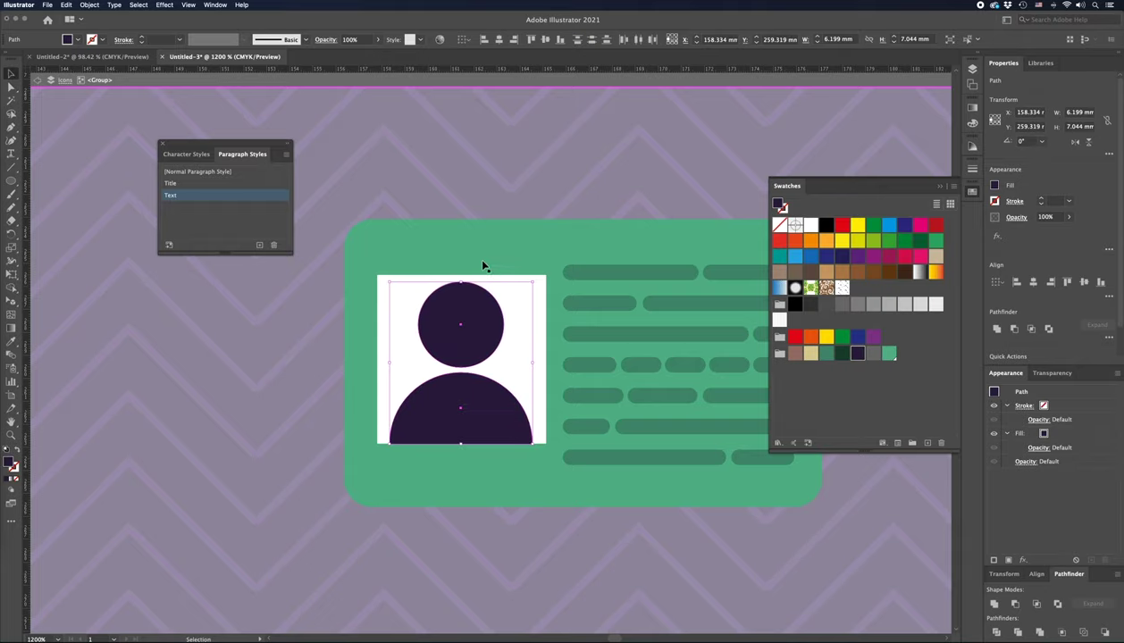
{"action": "left_click_drag", "start_coordinate": [463, 280], "coordinate": [459, 288]}
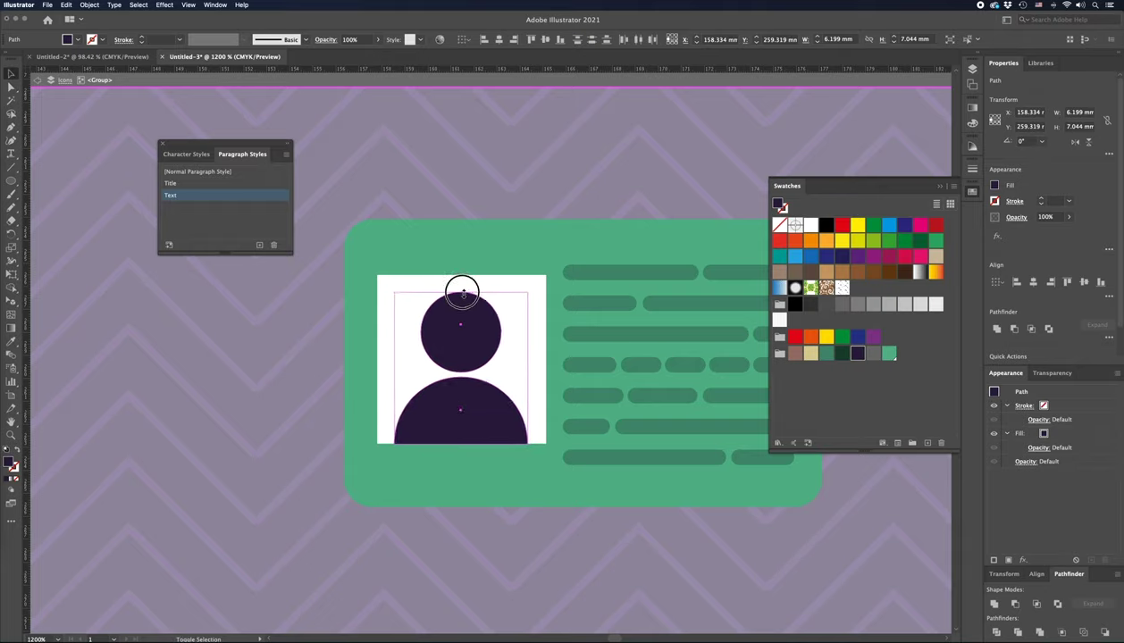
{"action": "left_click", "coordinate": [469, 232]}
{"action": "left_click", "coordinate": [494, 376]}
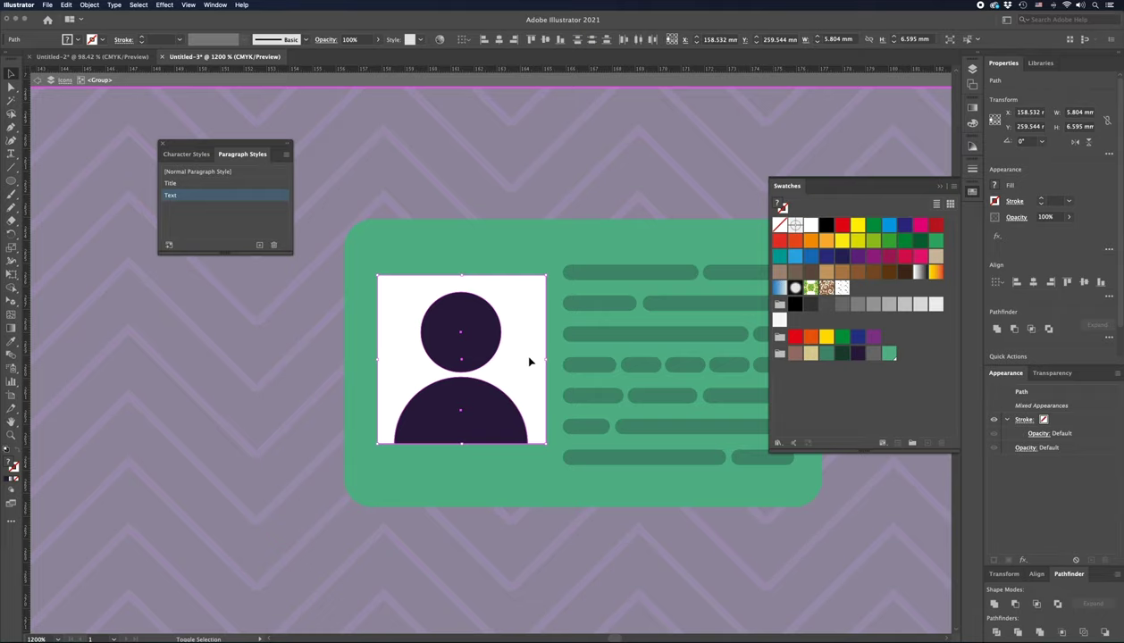
{"action": "left_click_drag", "start_coordinate": [529, 366], "coordinate": [531, 359]}
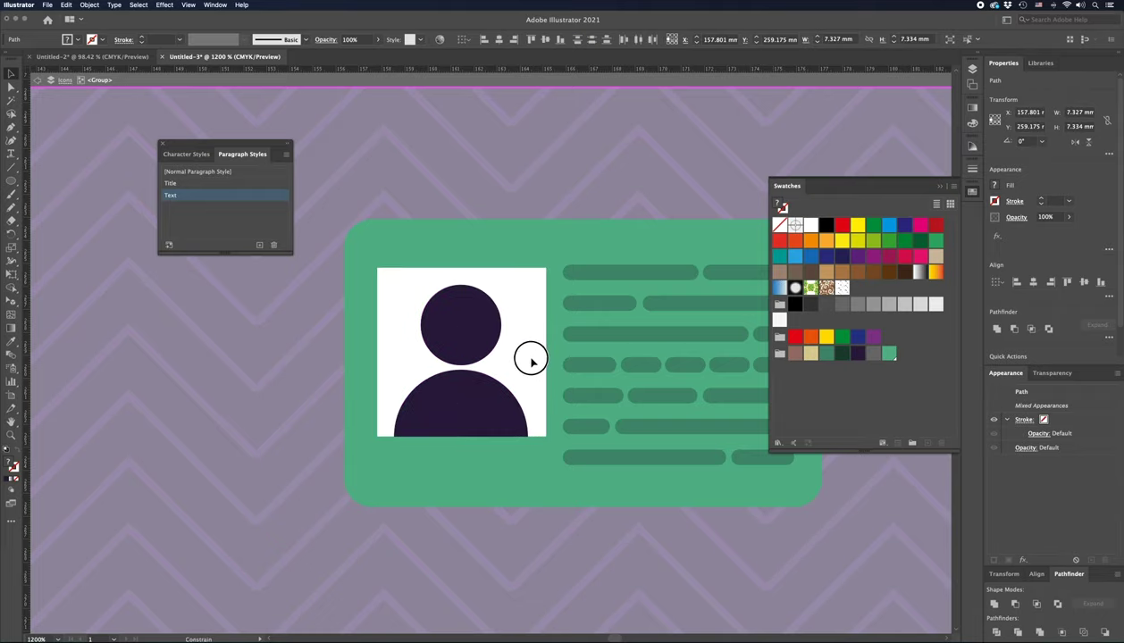
Step: Add a beige rounded pill bar below the portrait
{"action": "left_click", "coordinate": [516, 193]}
{"action": "key", "text": "m"}
{"action": "left_click_drag", "start_coordinate": [385, 450], "coordinate": [538, 471]}
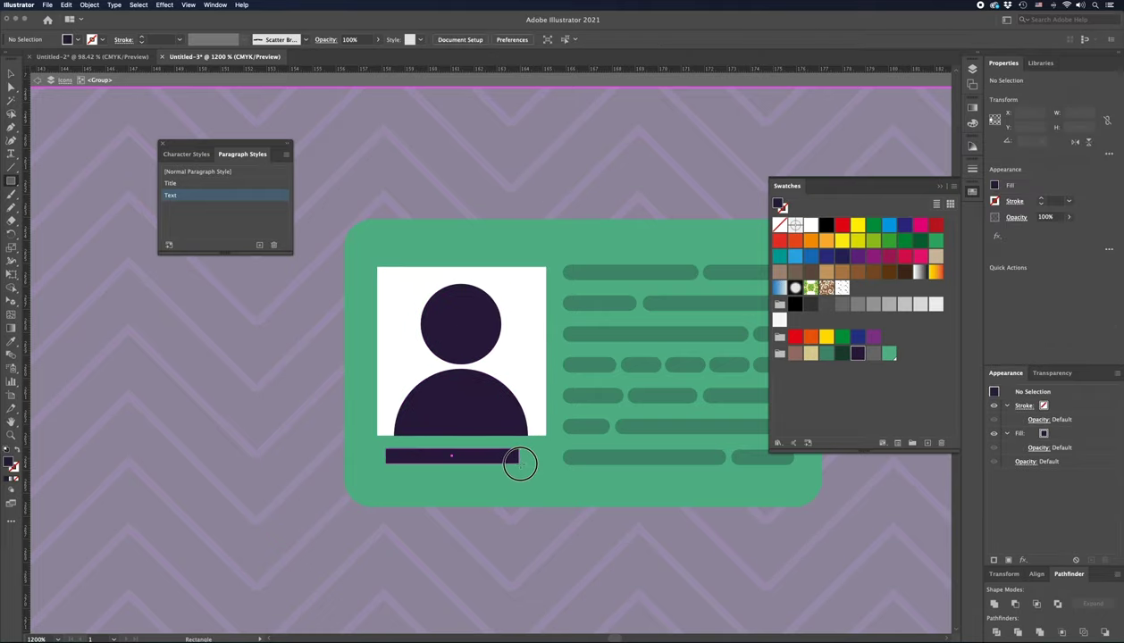
{"action": "key", "text": "a"}
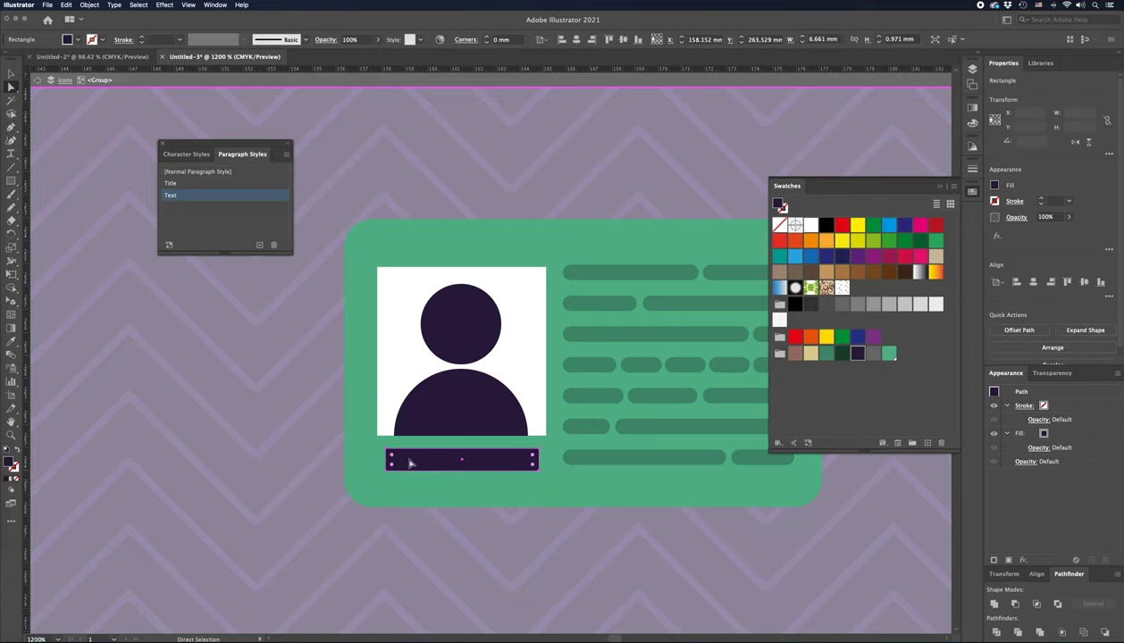
{"action": "left_click_drag", "start_coordinate": [393, 459], "coordinate": [459, 473]}
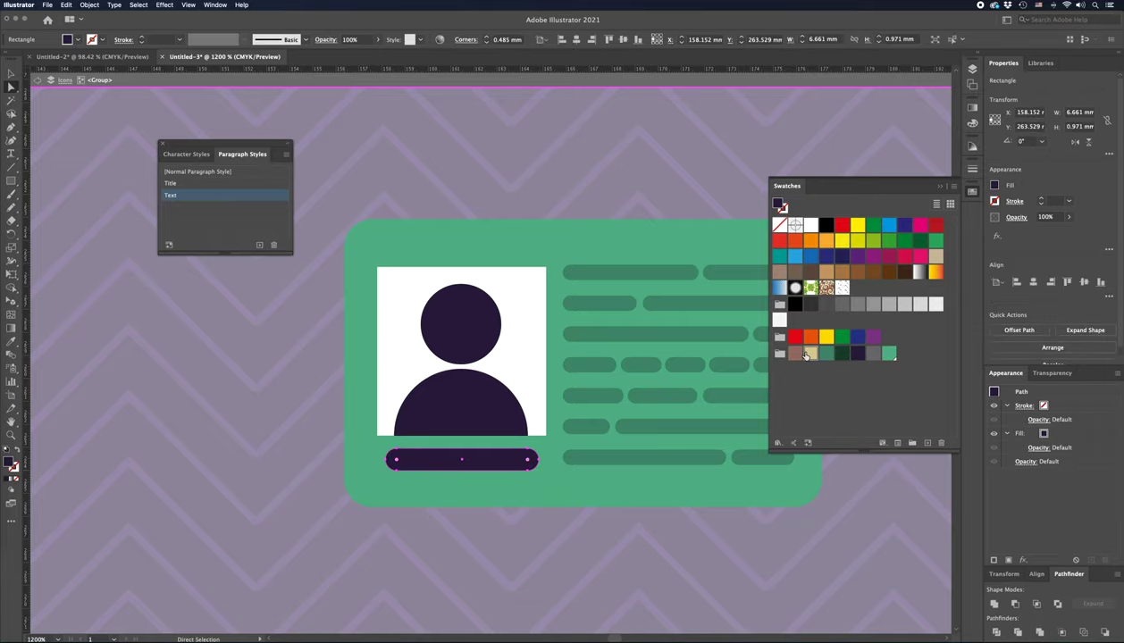
{"action": "left_click", "coordinate": [810, 353]}
{"action": "left_click", "coordinate": [577, 182]}
{"action": "key", "text": "ctrl+minus"}
{"action": "key", "text": "ctrl+minus"}
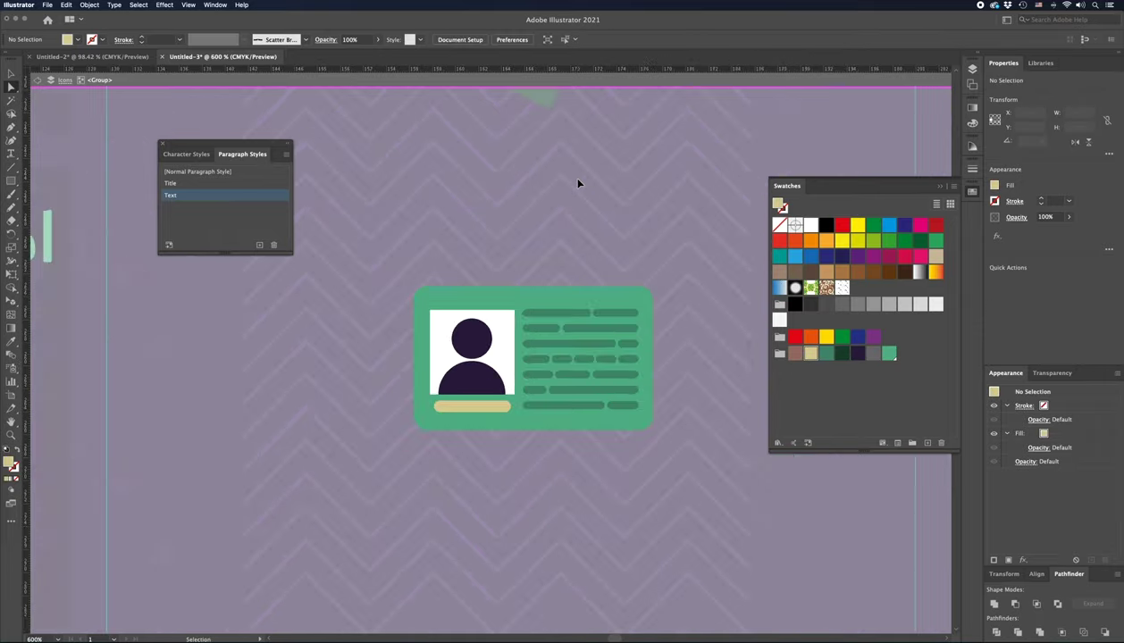
Step: Move the column of six step icons off the artboard to the right
{"action": "key", "text": "ctrl+minus"}
{"action": "key", "text": "ctrl+minus"}
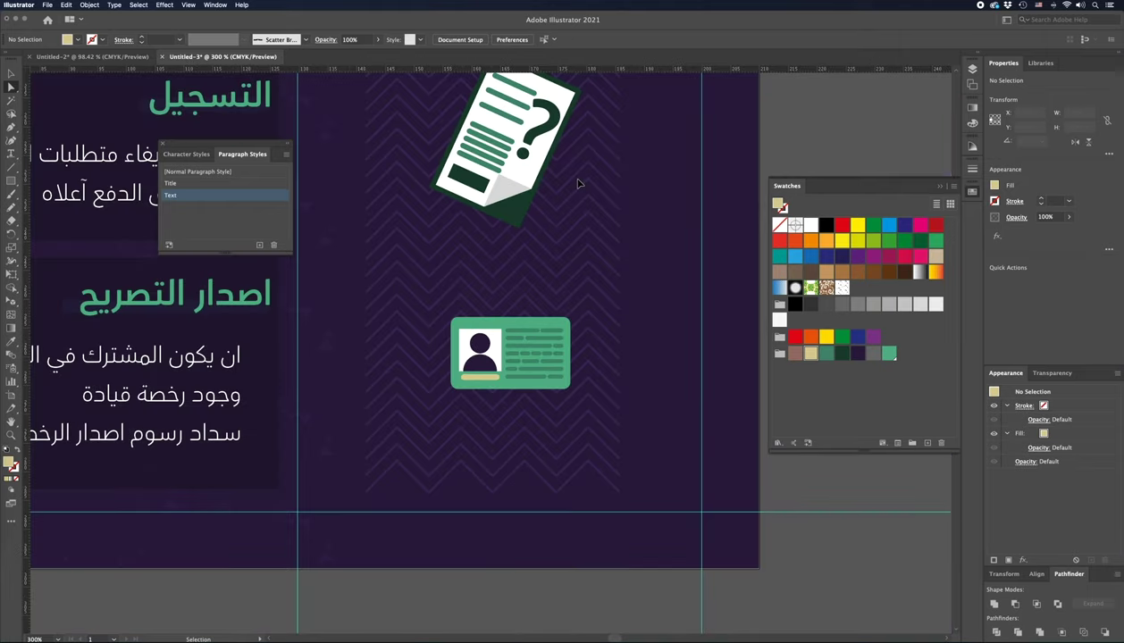
{"action": "key", "text": "ctrl+plus"}
{"action": "key", "text": "ctrl+minus"}
{"action": "key", "text": "ctrl+minus"}
{"action": "key", "text": "ctrl+minus"}
{"action": "key", "text": "ctrl+minus"}
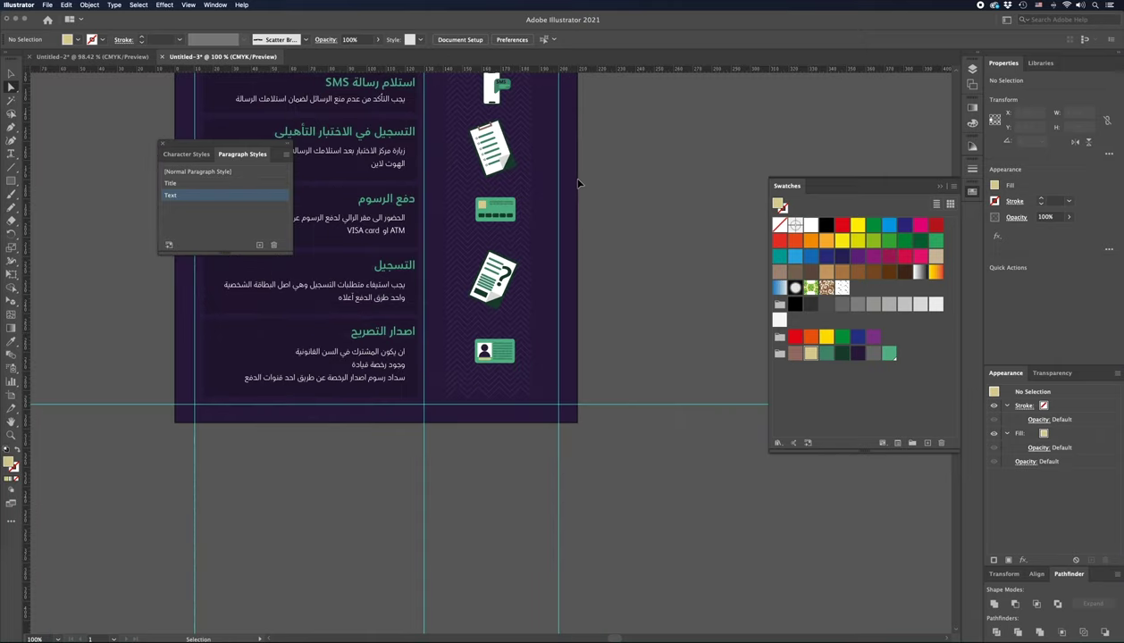
{"action": "scroll", "coordinate": [531, 421], "scroll_direction": "up", "scroll_amount": 3}
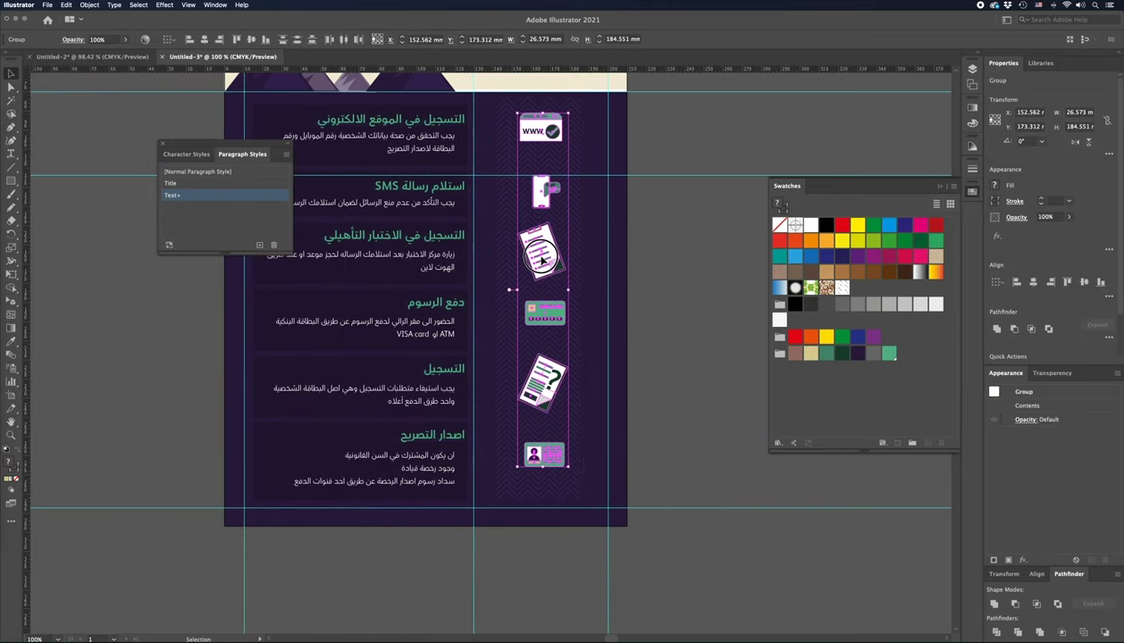
{"action": "left_click_drag", "start_coordinate": [536, 255], "coordinate": [671, 259]}
{"action": "left_click", "coordinate": [635, 275]}
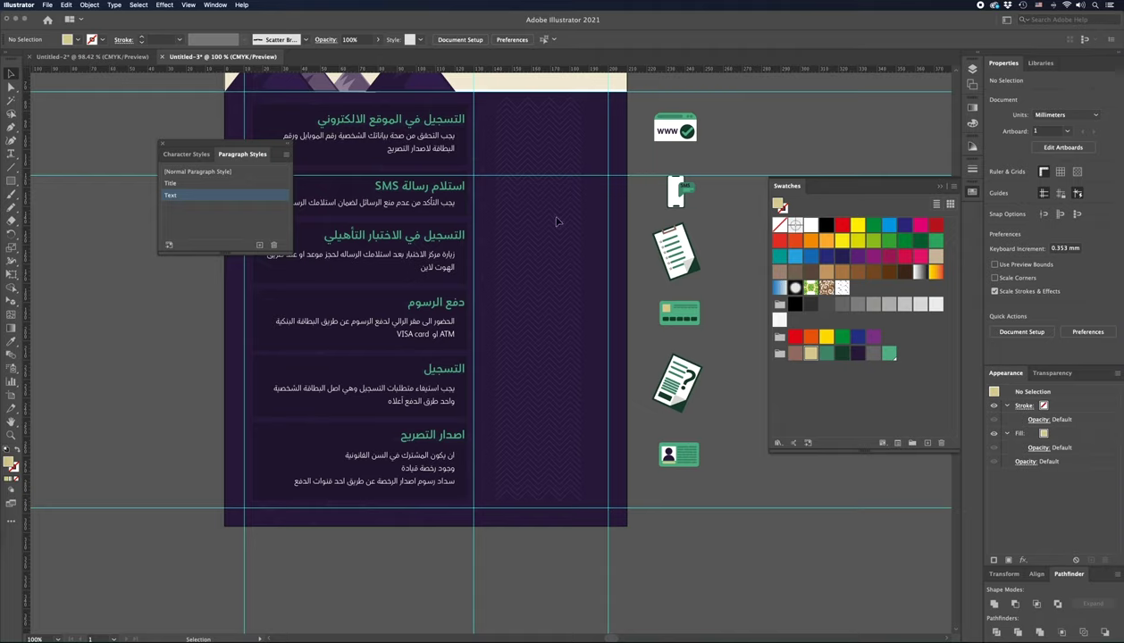
Step: Draw a vertical tan stroke line with no fill down the panel
{"action": "key", "text": "p"}
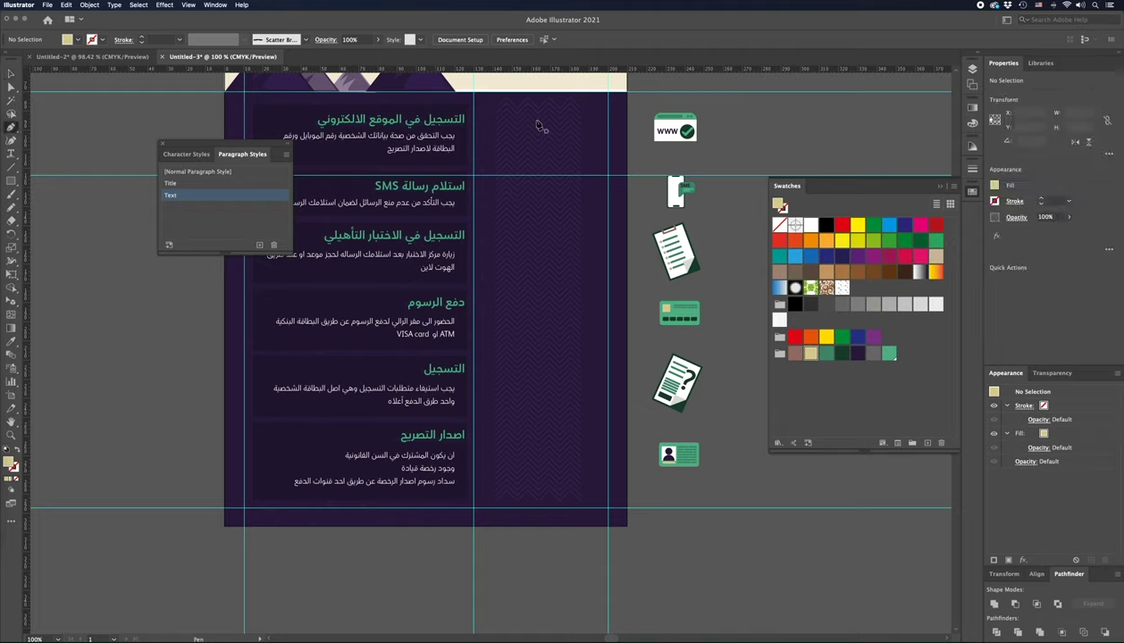
{"action": "left_click", "coordinate": [538, 108]}
{"action": "left_click", "coordinate": [538, 346], "text": "shift"}
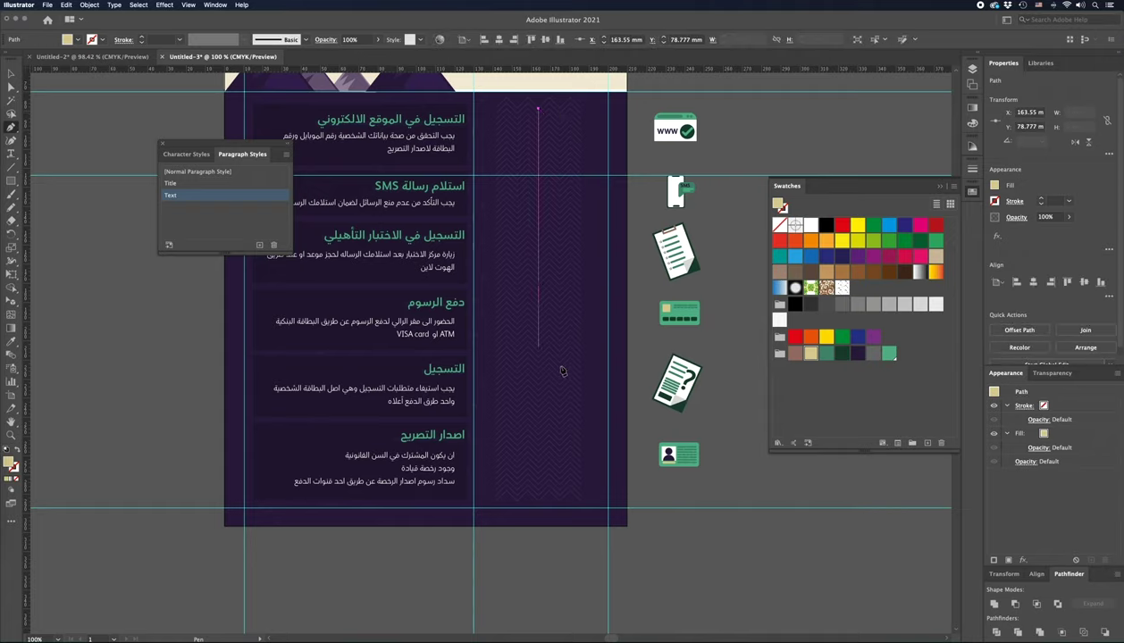
{"action": "left_click", "coordinate": [537, 502], "text": "shift"}
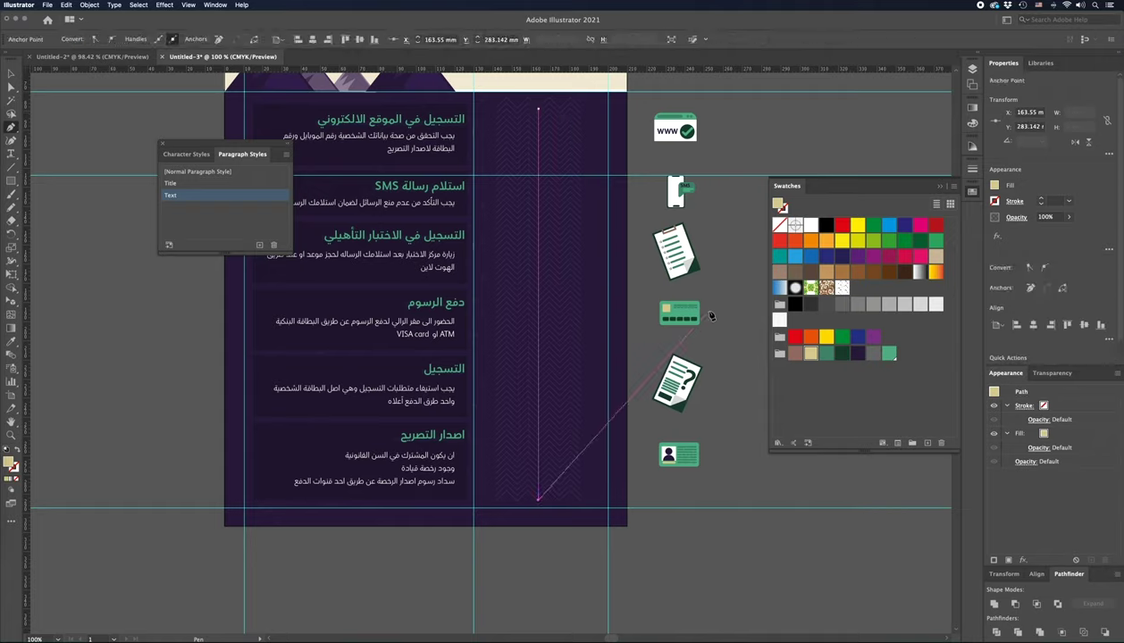
{"action": "key", "text": "shift+x"}
{"action": "key", "text": "v"}
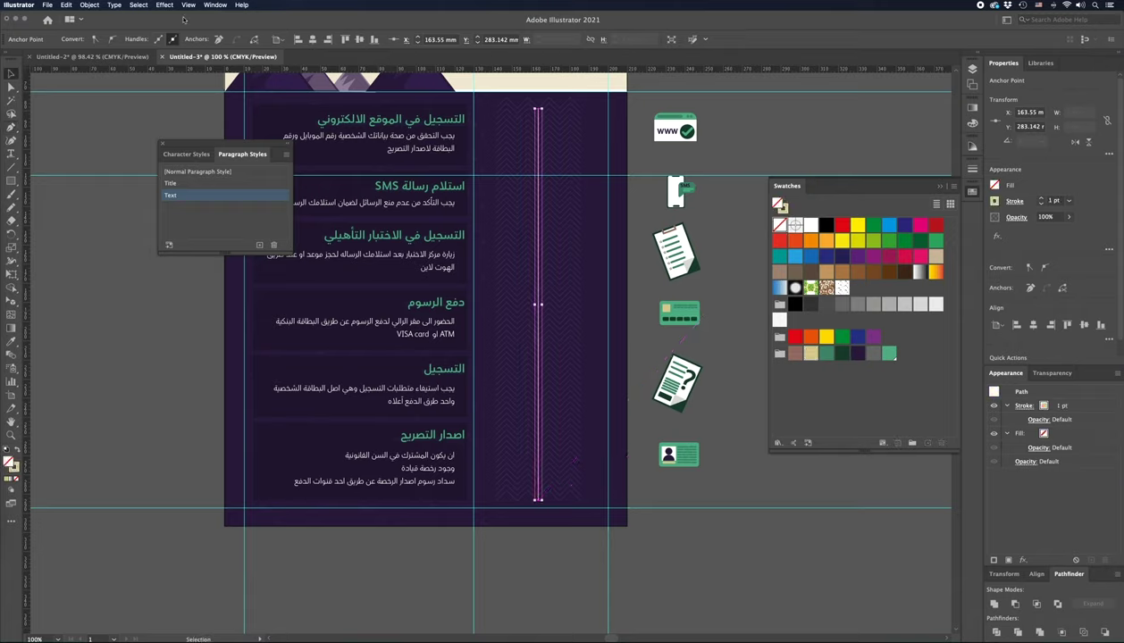
{"action": "left_click", "coordinate": [165, 6]}
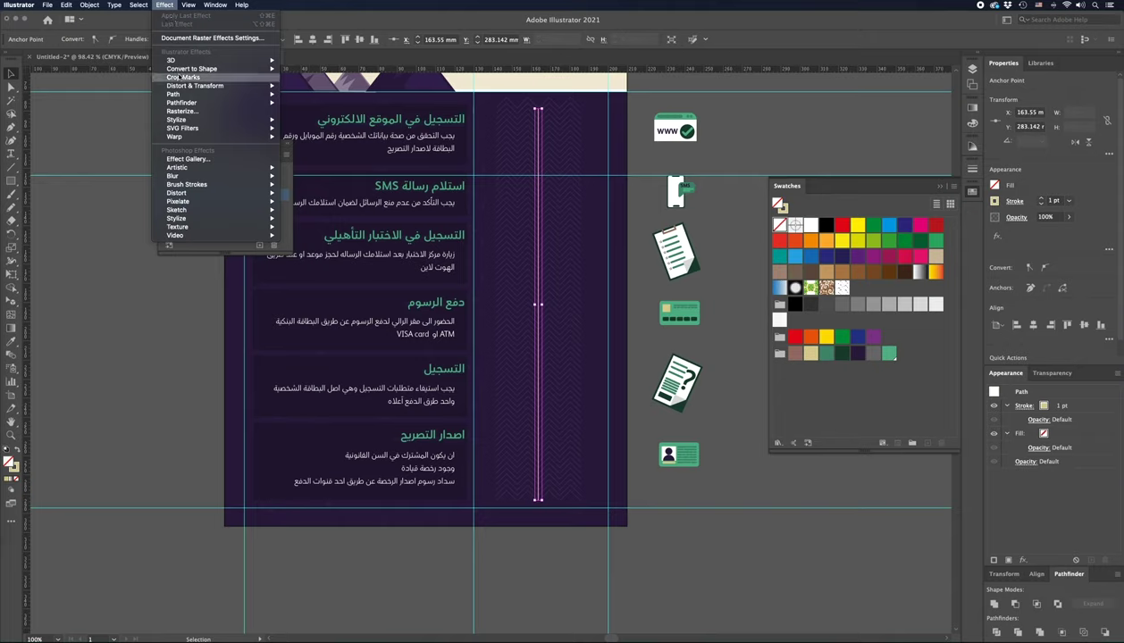
{"action": "mouse_move", "coordinate": [194, 85]}
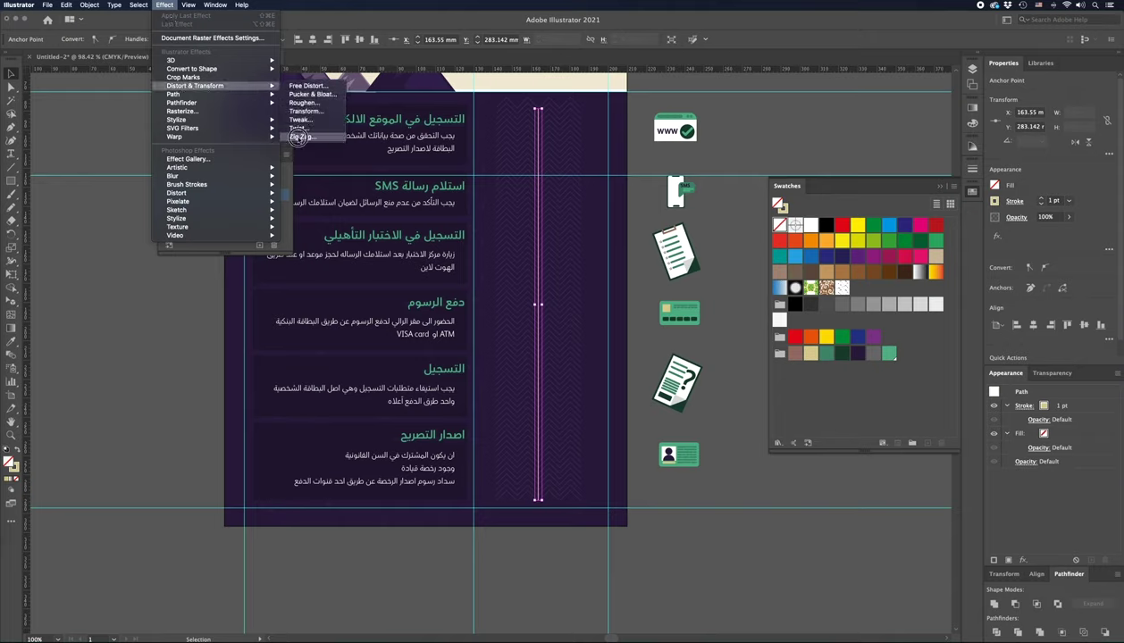
Step: Apply a smooth Zig Zag (11 mm, 5 ridges) to the line and place the www icon on top
{"action": "left_click", "coordinate": [301, 136]}
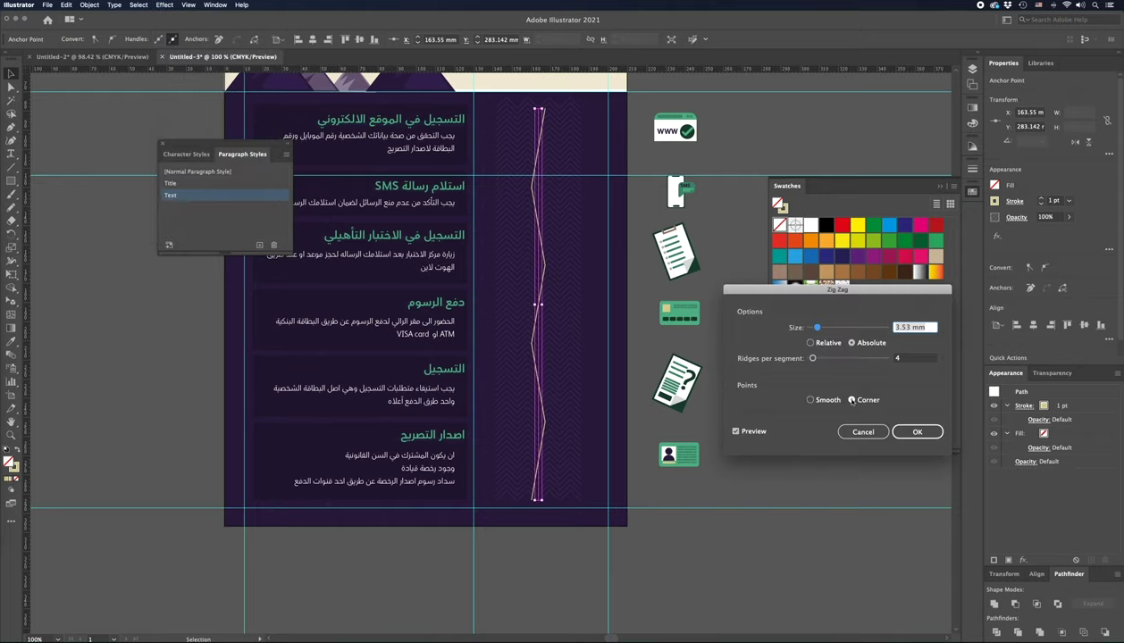
{"action": "left_click", "coordinate": [810, 399]}
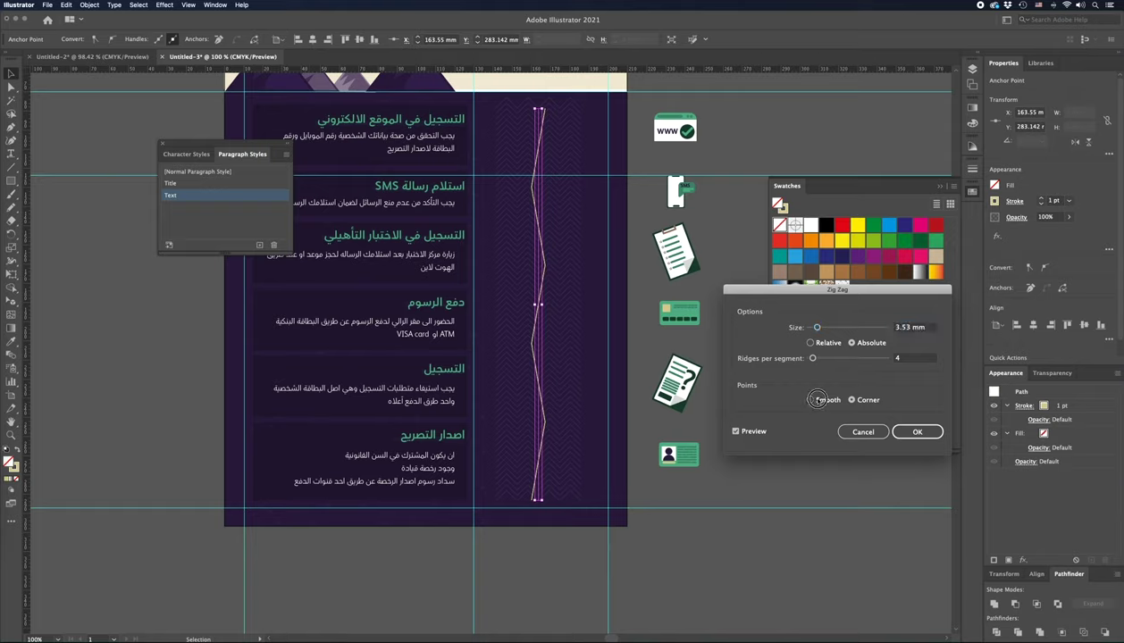
{"action": "left_click", "coordinate": [920, 327]}
{"action": "type", "text": "7"}
{"action": "key", "text": "Up"}
{"action": "key", "text": "Up"}
{"action": "key", "text": "Up"}
{"action": "key", "text": "Up"}
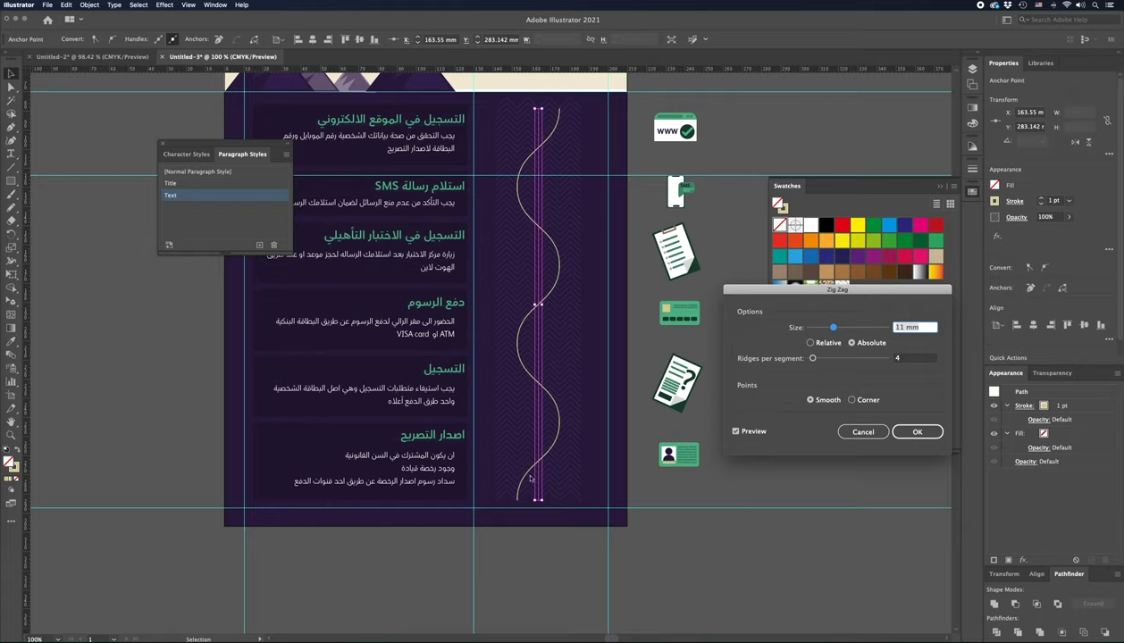
{"action": "left_click", "coordinate": [915, 357]}
{"action": "type", "text": "5"}
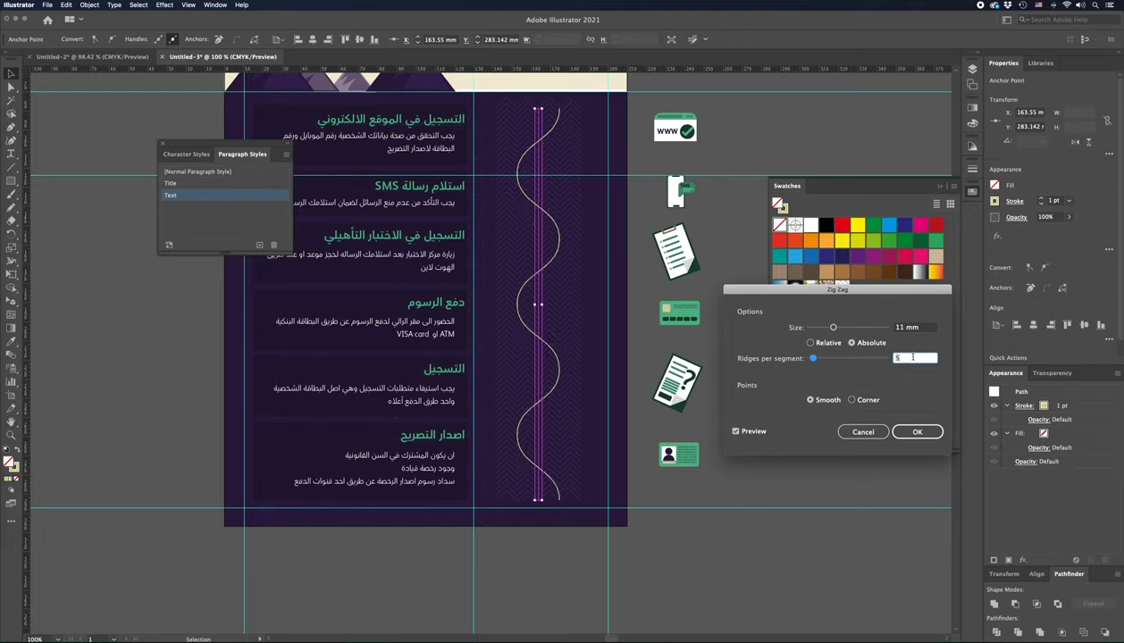
{"action": "left_click", "coordinate": [917, 432]}
{"action": "mouse_move", "coordinate": [662, 133]}
{"action": "left_mouse_down"}
{"action": "mouse_move", "coordinate": [533, 143]}
{"action": "mouse_move", "coordinate": [508, 134]}
{"action": "left_mouse_up"}
Step: Move the phone, clipboard, payment card, question-document and ID-card icons onto the wave
{"action": "left_click_drag", "start_coordinate": [677, 189], "coordinate": [568, 194]}
{"action": "left_click", "coordinate": [676, 260]}
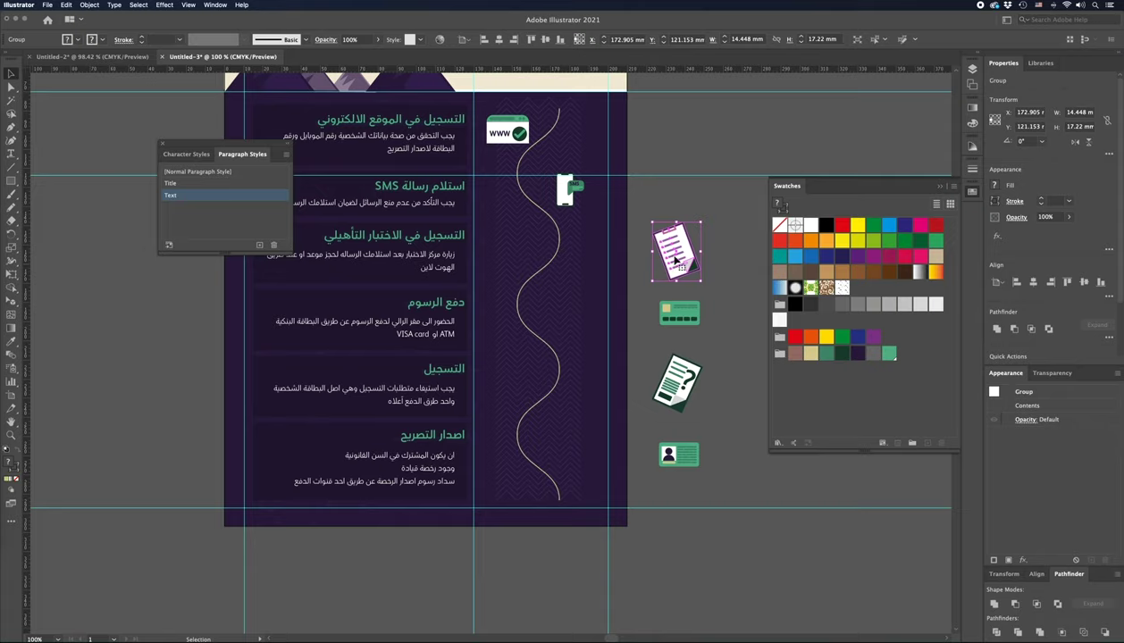
{"action": "left_click_drag", "start_coordinate": [678, 260], "coordinate": [534, 253]}
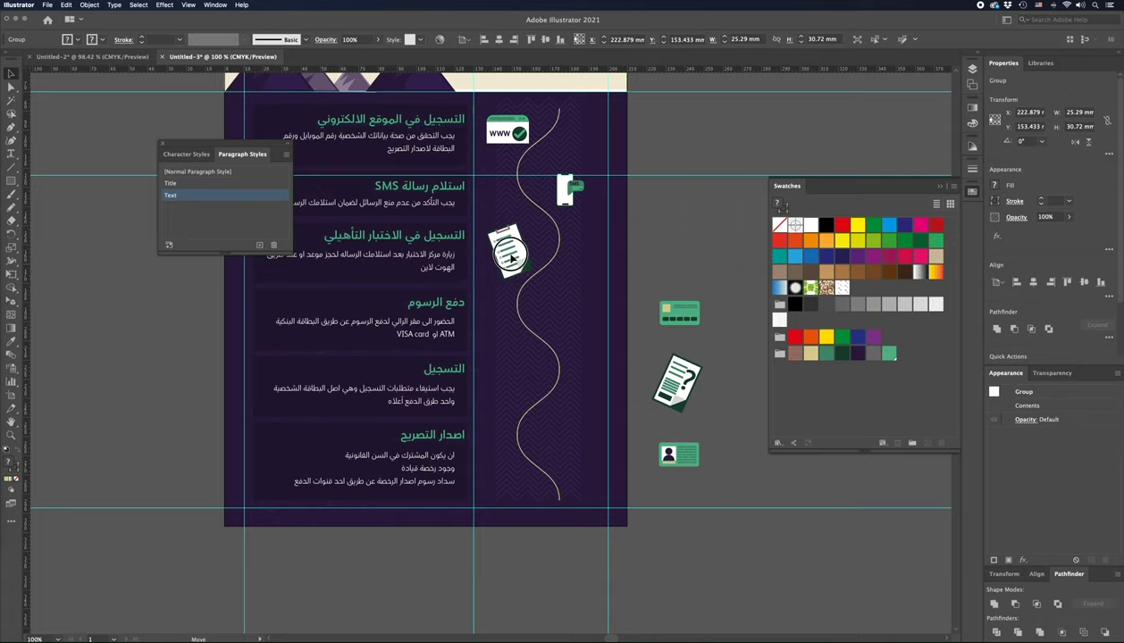
{"action": "left_click", "coordinate": [677, 312]}
{"action": "left_click_drag", "start_coordinate": [677, 312], "coordinate": [567, 309]}
{"action": "left_click", "coordinate": [677, 383]}
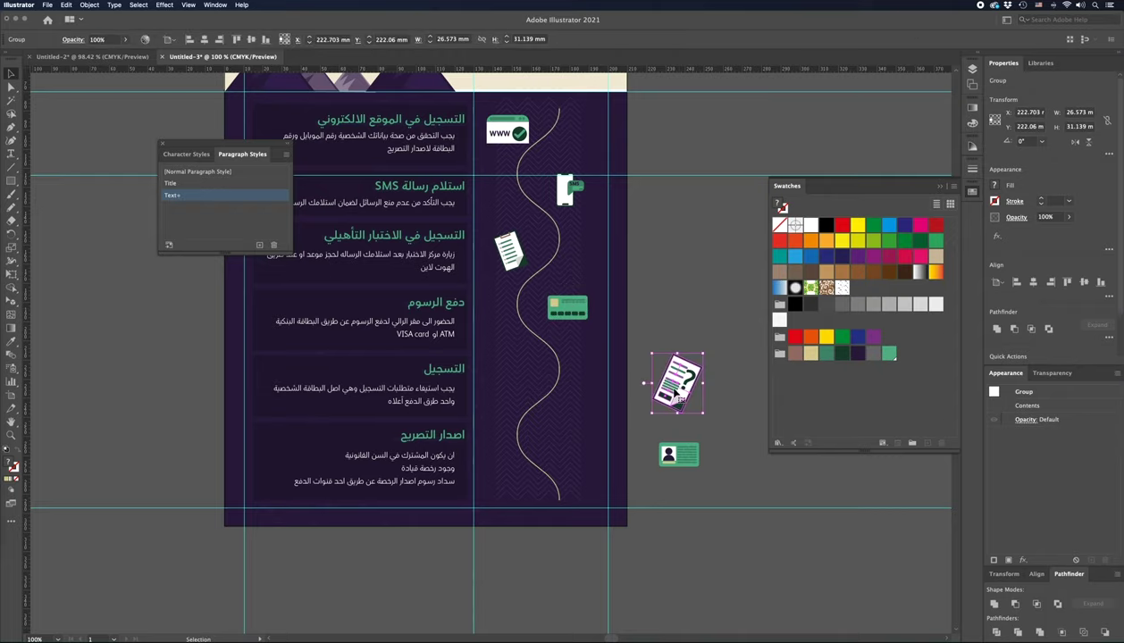
{"action": "left_click_drag", "start_coordinate": [677, 382], "coordinate": [517, 380]}
{"action": "mouse_move", "coordinate": [677, 455]}
{"action": "left_mouse_down"}
{"action": "mouse_move", "coordinate": [555, 455]}
{"action": "mouse_move", "coordinate": [565, 451]}
{"action": "left_mouse_up"}
Step: Tilt the payment card, phone and www icons to slight angles
{"action": "left_click", "coordinate": [576, 313]}
{"action": "left_click_drag", "start_coordinate": [596, 323], "coordinate": [594, 318]}
{"action": "left_click", "coordinate": [566, 190]}
{"action": "mouse_move", "coordinate": [595, 185]}
{"action": "left_mouse_down"}
{"action": "mouse_move", "coordinate": [596, 199]}
{"action": "mouse_move", "coordinate": [589, 179]}
{"action": "left_mouse_up"}
{"action": "left_click", "coordinate": [513, 133]}
{"action": "left_click_drag", "start_coordinate": [520, 132], "coordinate": [490, 125]}
Step: Zoom in and draw a small green circle on the wave near the www icon
{"action": "key", "text": "z"}
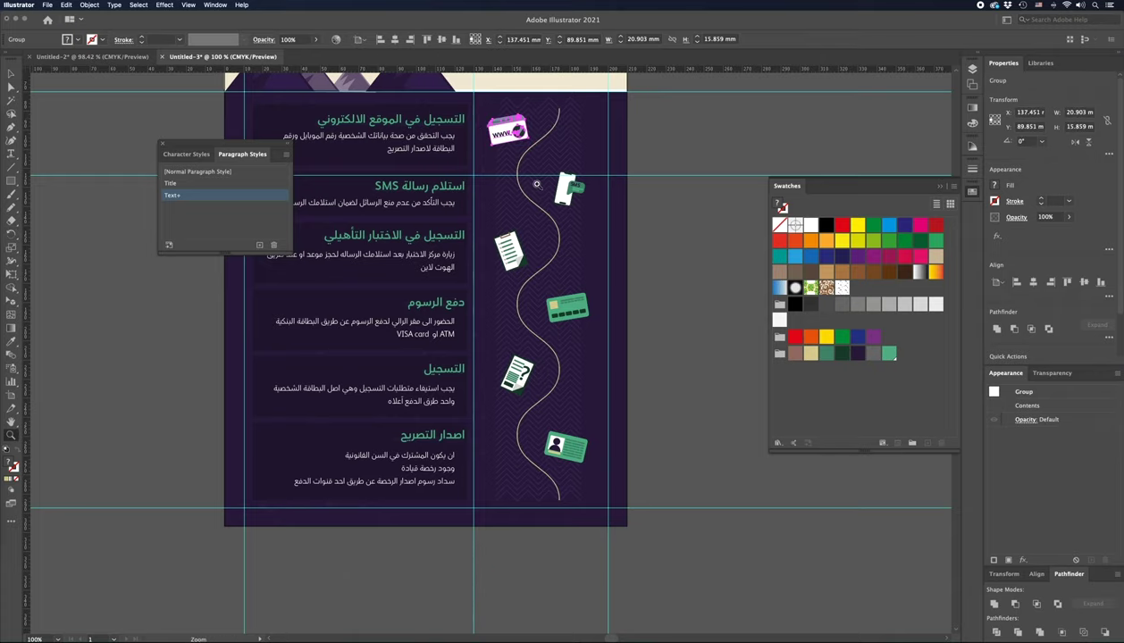
{"action": "left_click_drag", "start_coordinate": [568, 444], "coordinate": [589, 253]}
{"action": "key", "text": "l"}
{"action": "left_click_drag", "start_coordinate": [607, 198], "coordinate": [638, 230]}
{"action": "left_click", "coordinate": [890, 355]}
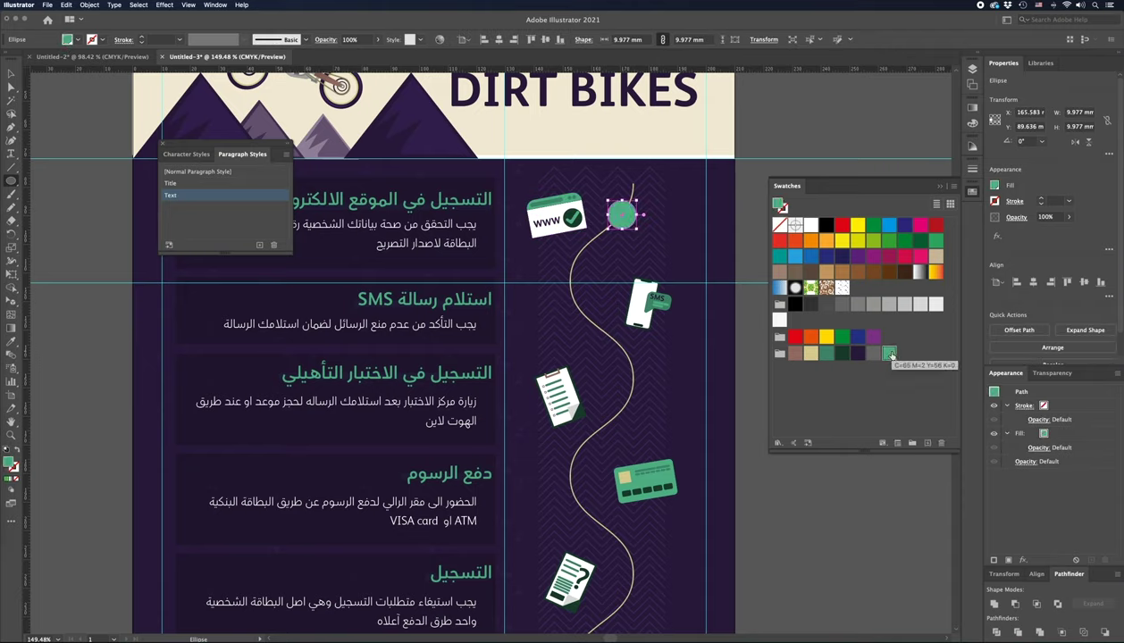
Step: Deselect the circle and create a new text object beside the artboard
{"action": "key", "text": "v"}
{"action": "left_click", "coordinate": [746, 236]}
{"action": "key", "text": "t"}
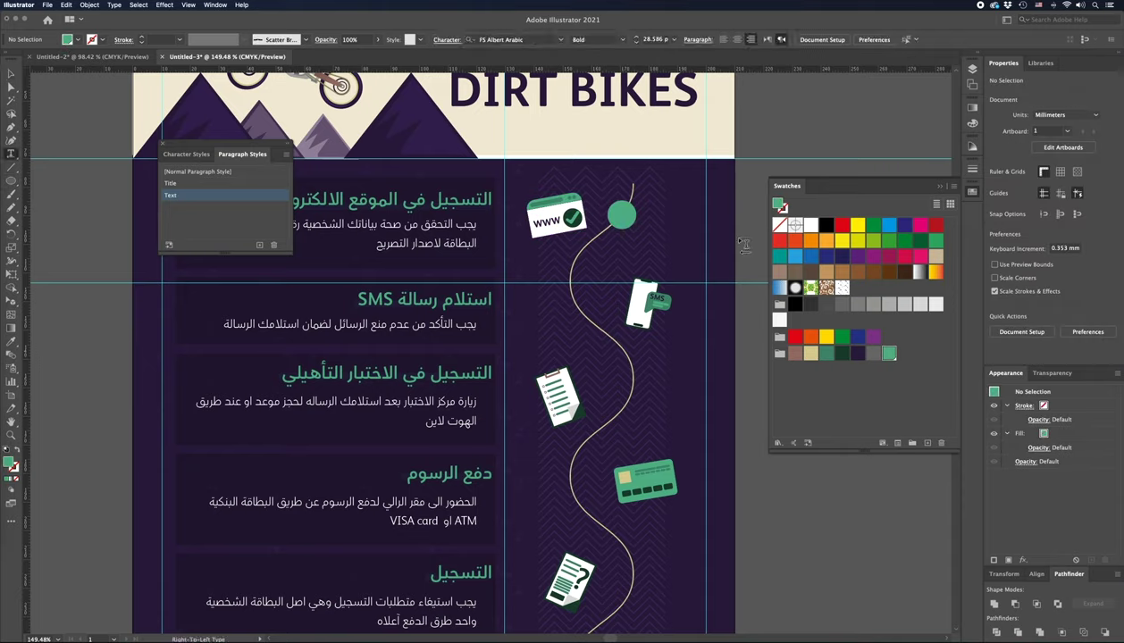
{"action": "left_click", "coordinate": [734, 223]}
{"action": "key", "text": "BackSpace"}
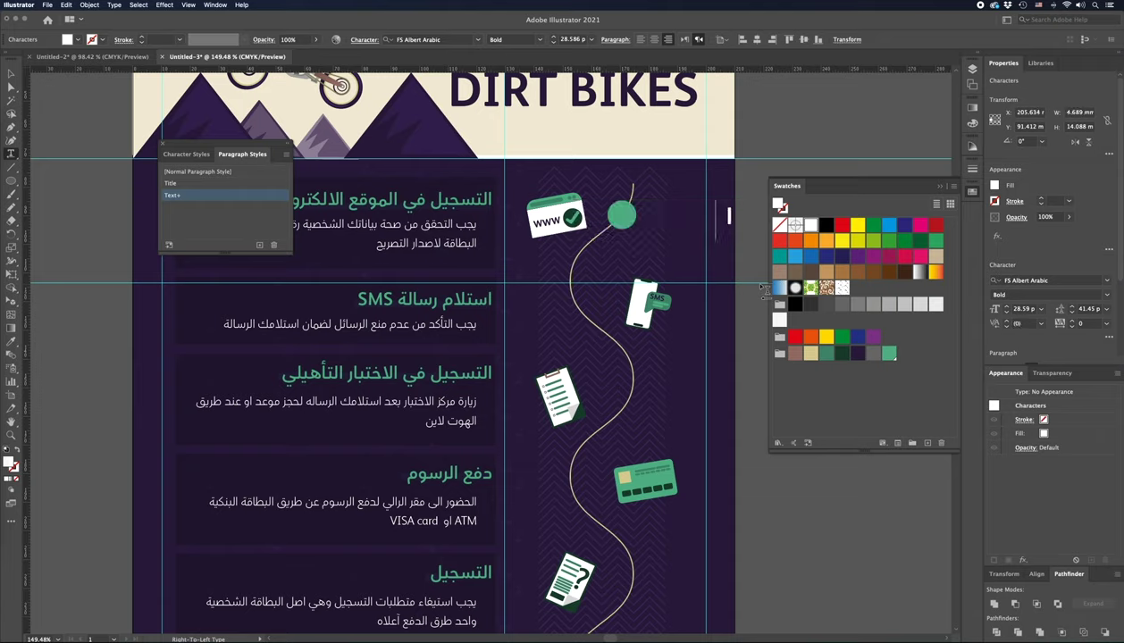
{"action": "key", "text": "Escape"}
Step: Set the text's Digits option to LTR Arabic 0–9 in the Character settings
{"action": "left_click", "coordinate": [364, 41]}
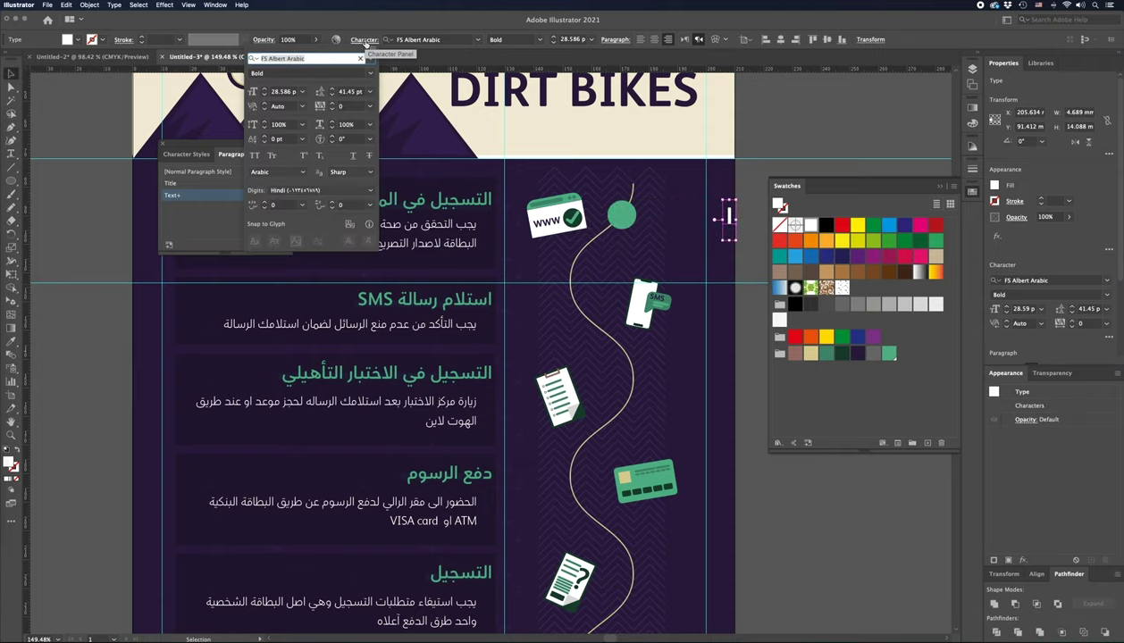
{"action": "left_click", "coordinate": [321, 191]}
{"action": "left_click", "coordinate": [307, 203]}
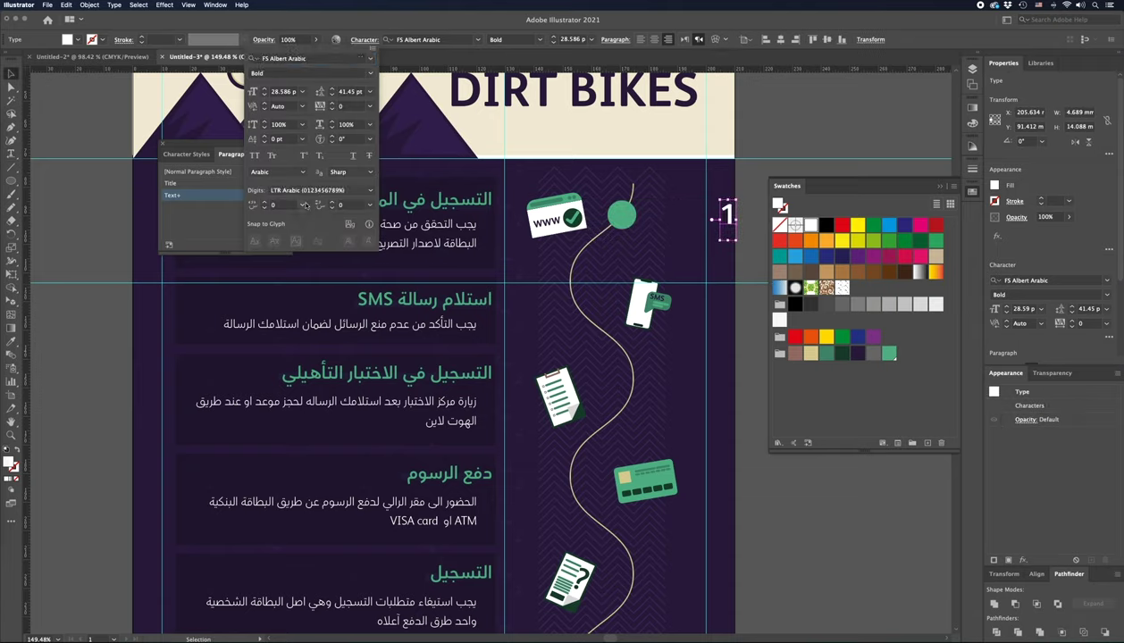
{"action": "left_click", "coordinate": [731, 228]}
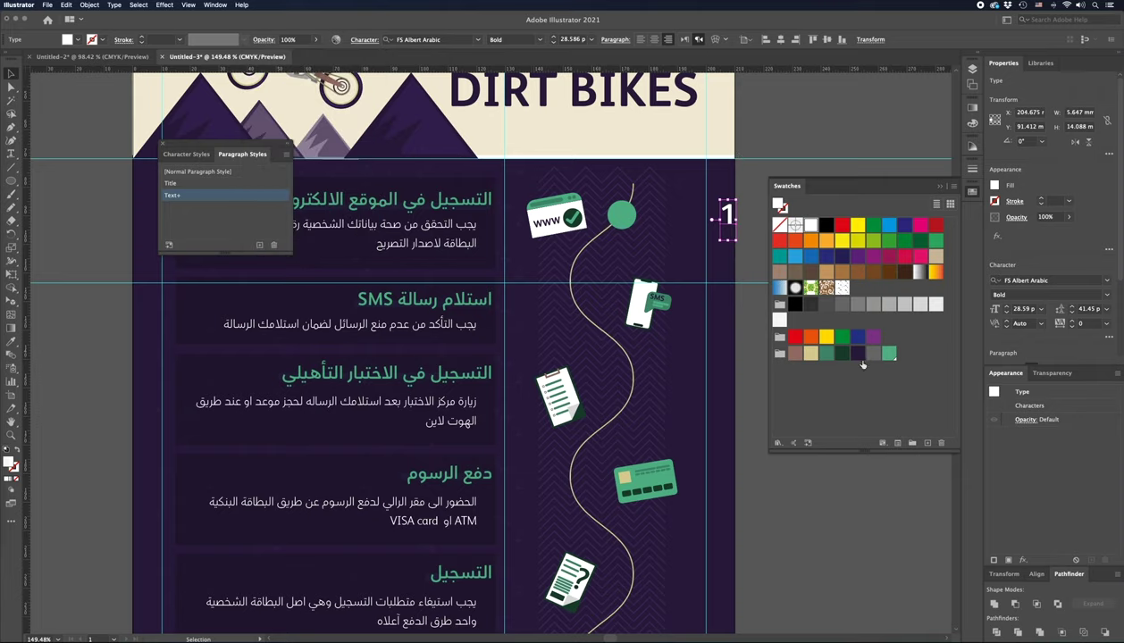
Step: Colour the number 1 dark purple, move it onto the green circle, and select both
{"action": "left_click", "coordinate": [858, 354]}
{"action": "left_click_drag", "start_coordinate": [730, 228], "coordinate": [625, 232]}
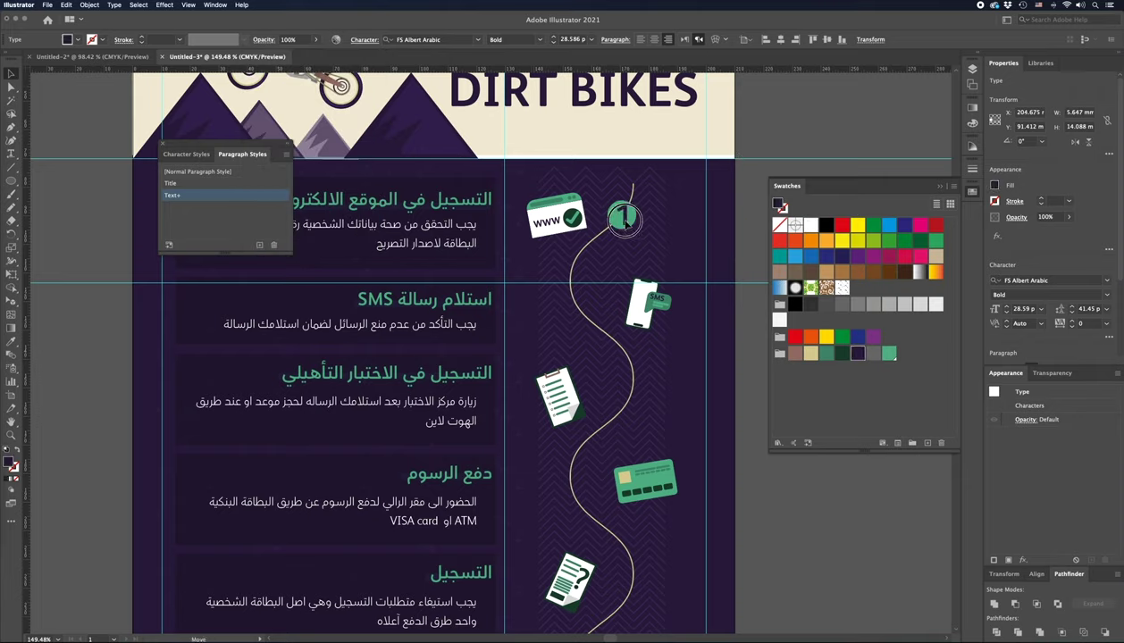
{"action": "double_click", "coordinate": [623, 217]}
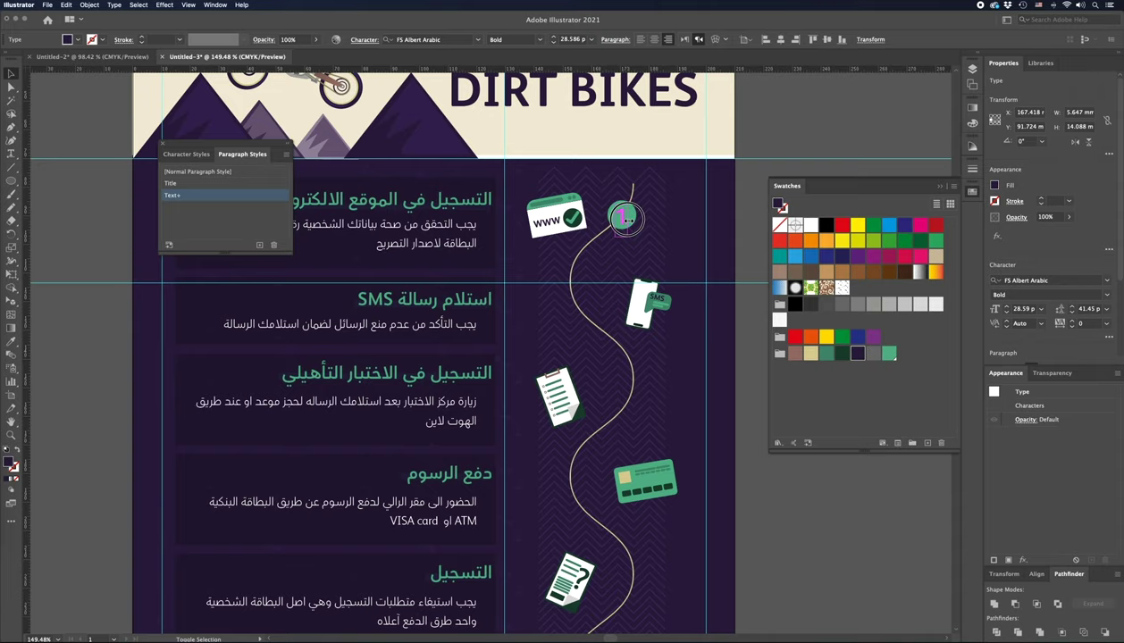
{"action": "left_click_drag", "start_coordinate": [623, 218], "coordinate": [649, 239]}
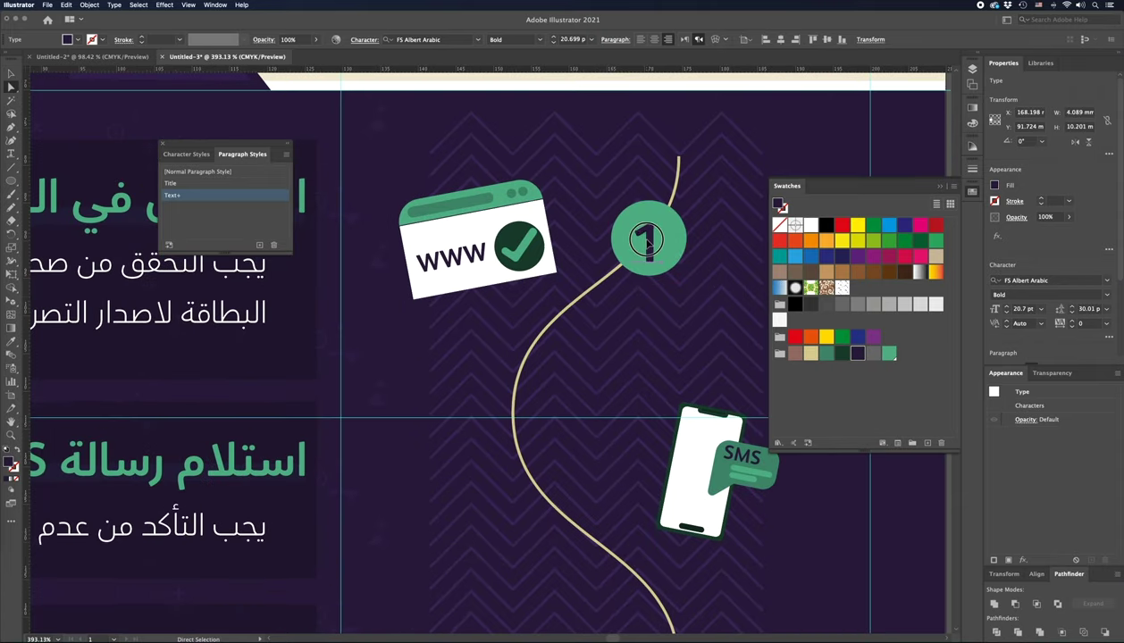
{"action": "left_click", "coordinate": [681, 234]}
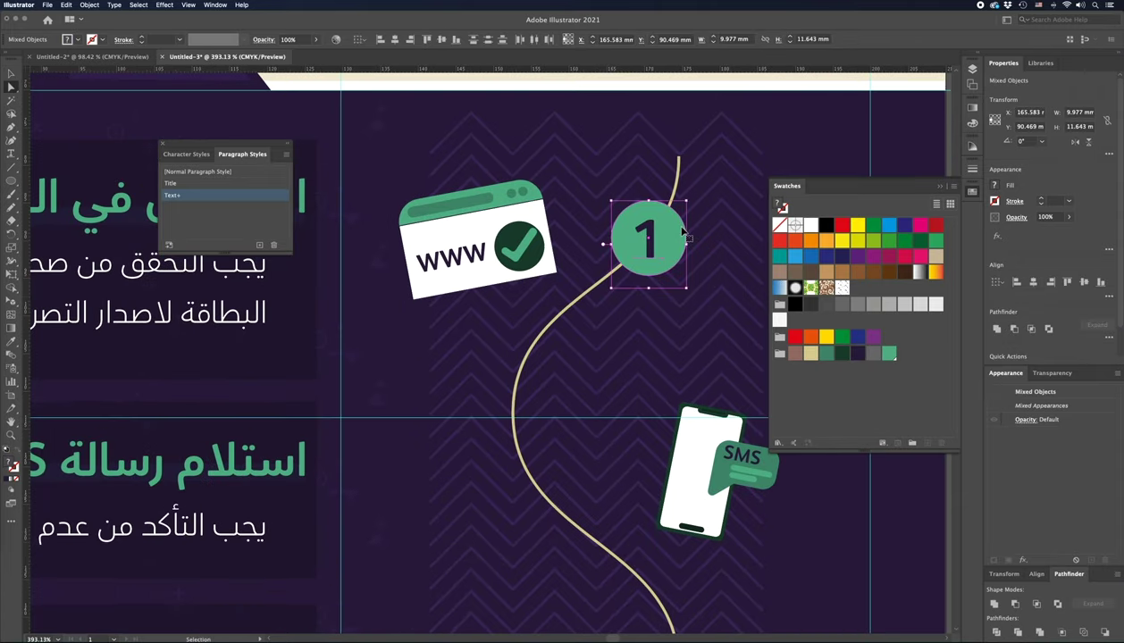
Step: Group the numbered circle and copy it down the wave beside each lower icon
{"action": "key", "text": "ctrl+minus"}
{"action": "key", "text": "ctrl+minus"}
{"action": "key", "text": "ctrl+minus"}
{"action": "left_click_drag", "start_coordinate": [511, 331], "coordinate": [565, 410]}
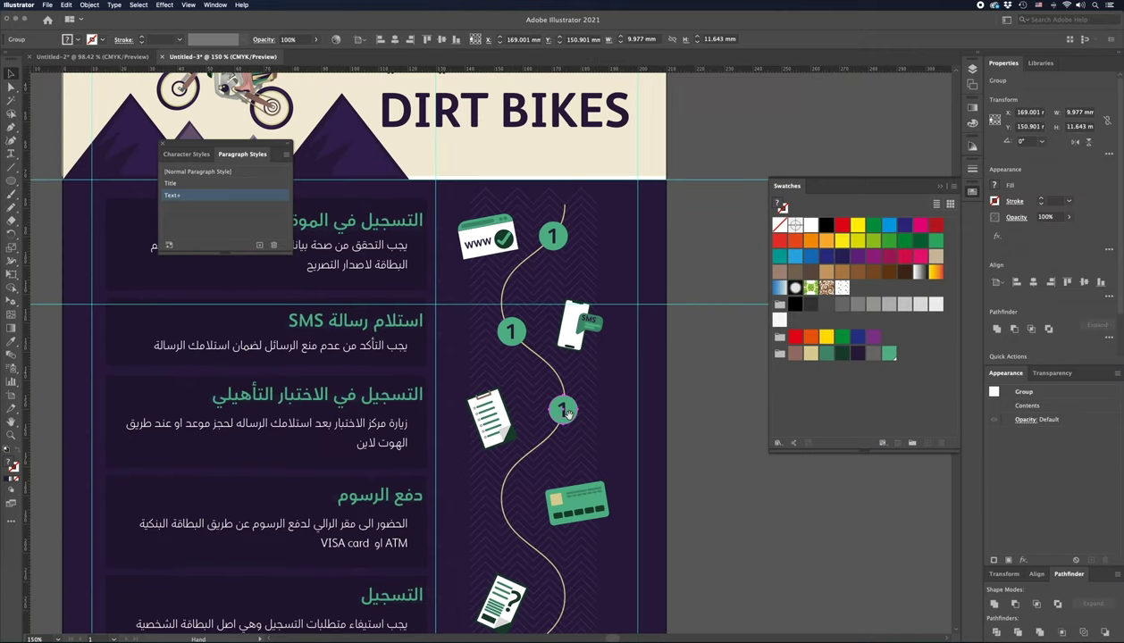
{"action": "scroll", "coordinate": [564, 411], "scroll_direction": "down", "scroll_amount": 4}
{"action": "left_click_drag", "start_coordinate": [565, 233], "coordinate": [506, 328]}
{"action": "scroll", "coordinate": [507, 327], "scroll_direction": "down", "scroll_amount": 2}
{"action": "left_click_drag", "start_coordinate": [510, 227], "coordinate": [571, 323]}
{"action": "left_click_drag", "start_coordinate": [571, 321], "coordinate": [511, 425]}
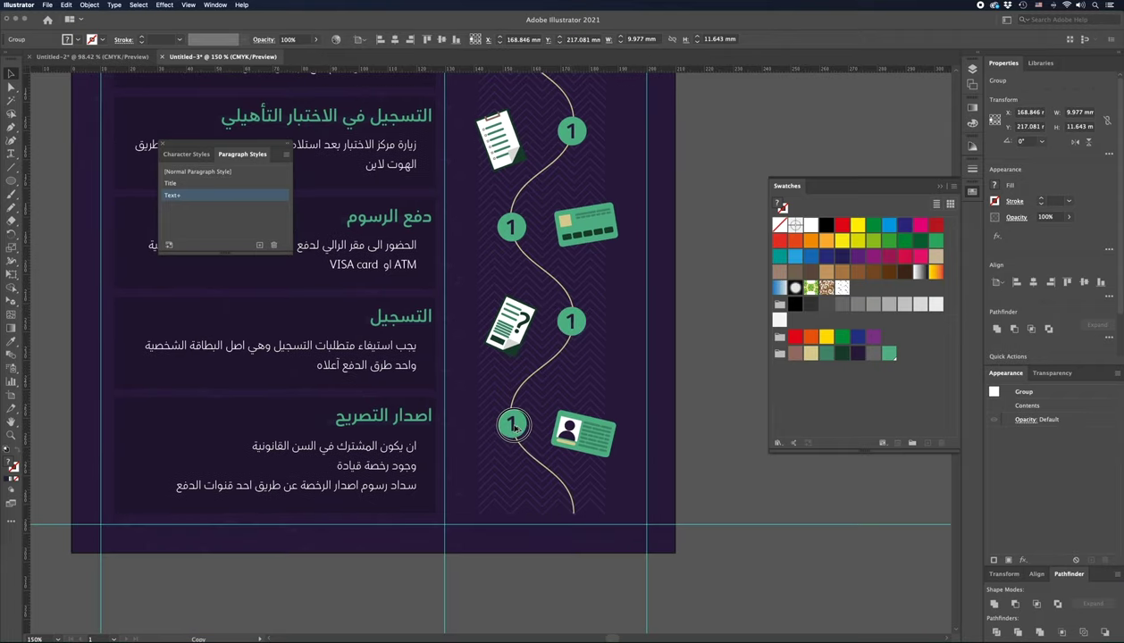
Step: Renumber the bottom circles to 6 and 5, then zoom out to the whole column
{"action": "double_click", "coordinate": [511, 425]}
{"action": "type", "text": "6"}
{"action": "double_click", "coordinate": [569, 323]}
{"action": "type", "text": "5"}
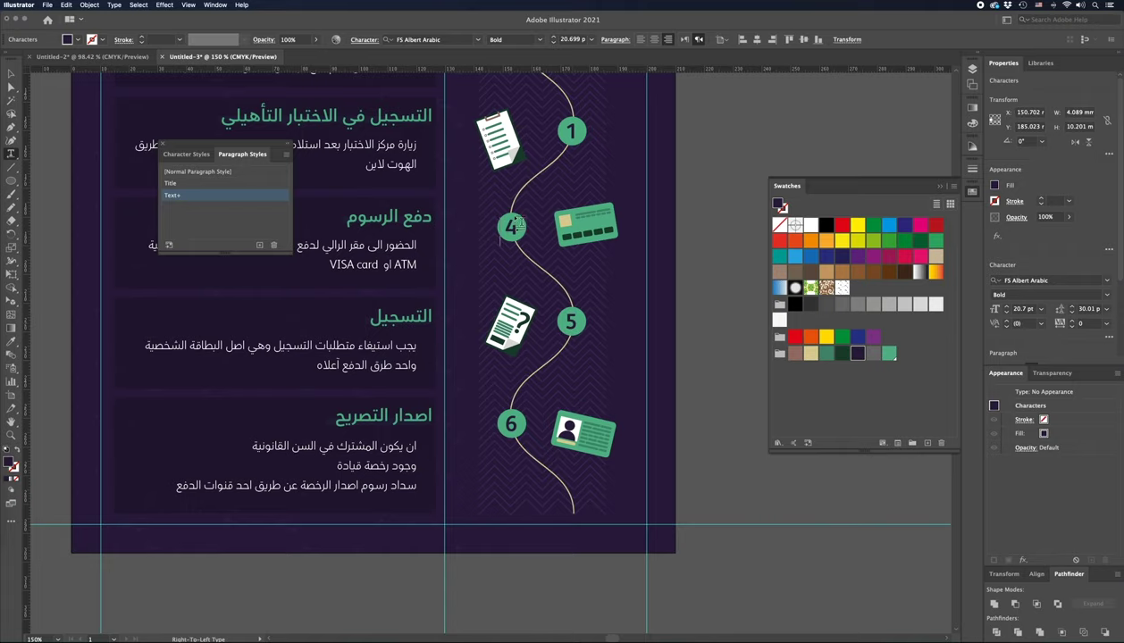
{"action": "scroll", "coordinate": [571, 169], "scroll_direction": "up", "scroll_amount": 2}
{"action": "scroll", "coordinate": [570, 169], "scroll_direction": "up", "scroll_amount": 5}
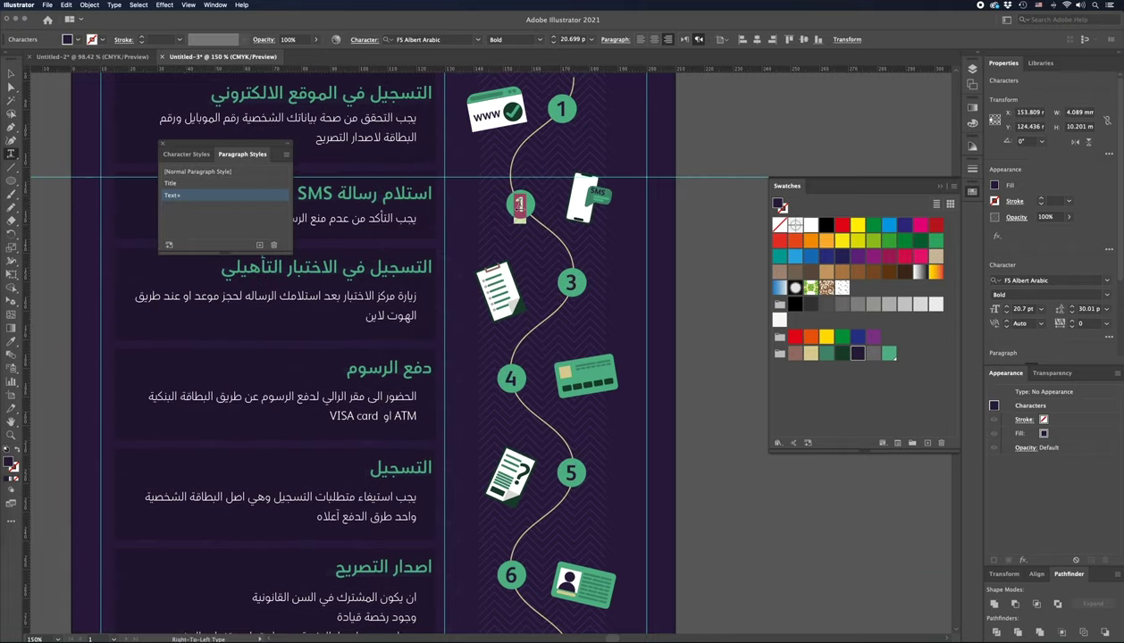
{"action": "key", "text": "Escape"}
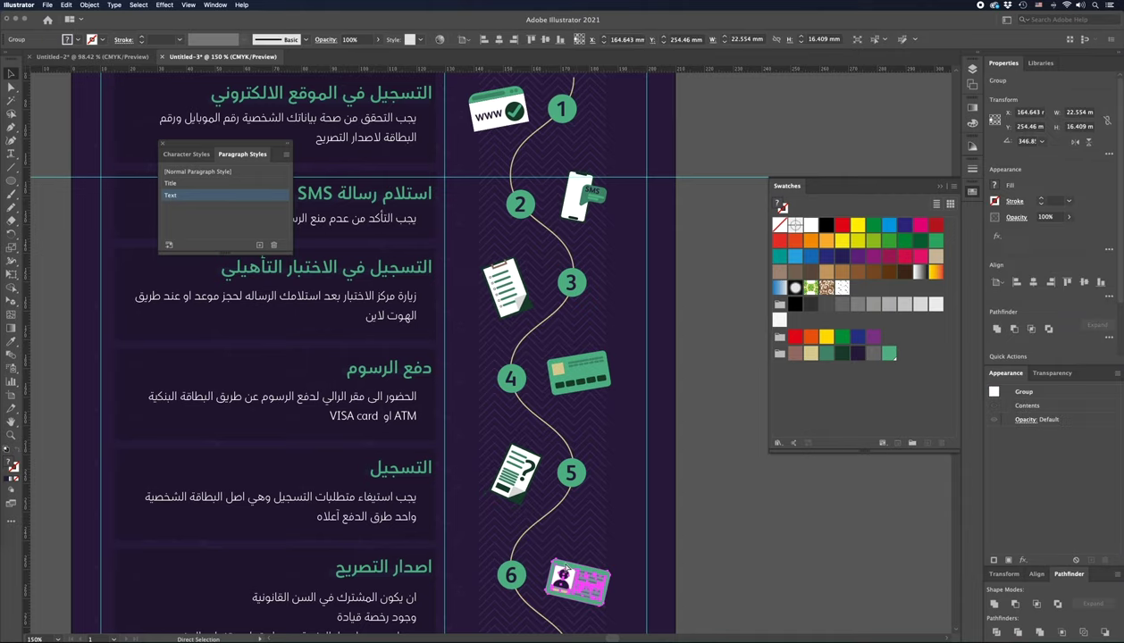
{"action": "left_click", "coordinate": [422, 166], "text": "alt"}
{"action": "left_click", "coordinate": [421, 166], "text": "alt"}
{"action": "scroll", "coordinate": [421, 166], "scroll_direction": "up", "scroll_amount": 2}
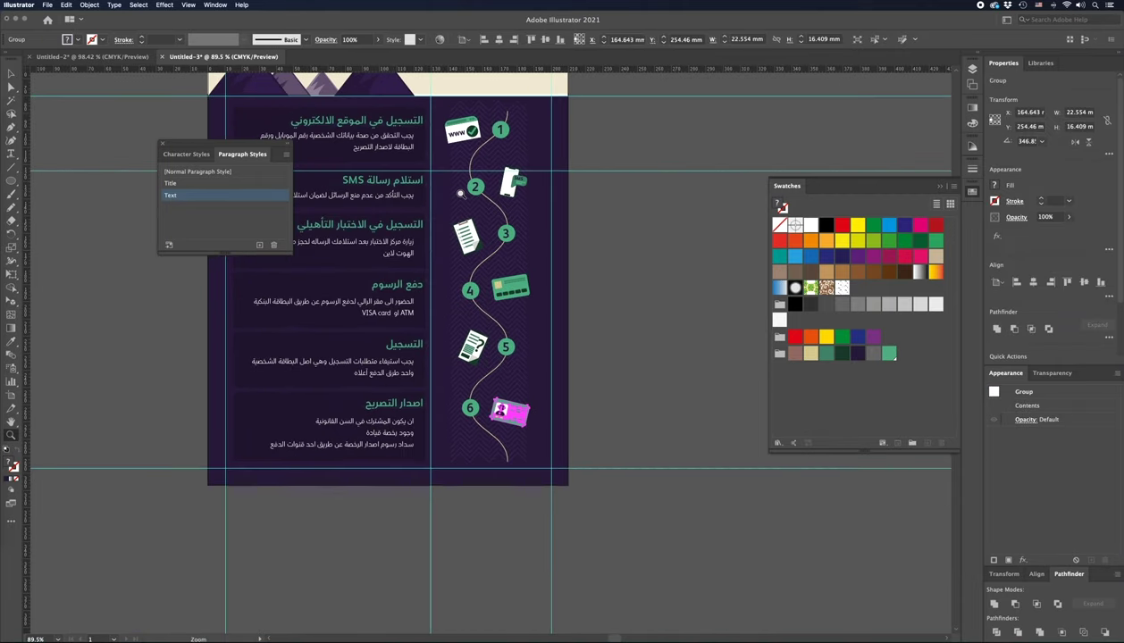
Step: Add circle arrowheads to both the start and end of the wavy path
{"action": "key", "text": "a"}
{"action": "left_click", "coordinate": [506, 116]}
{"action": "left_click", "coordinate": [502, 116]}
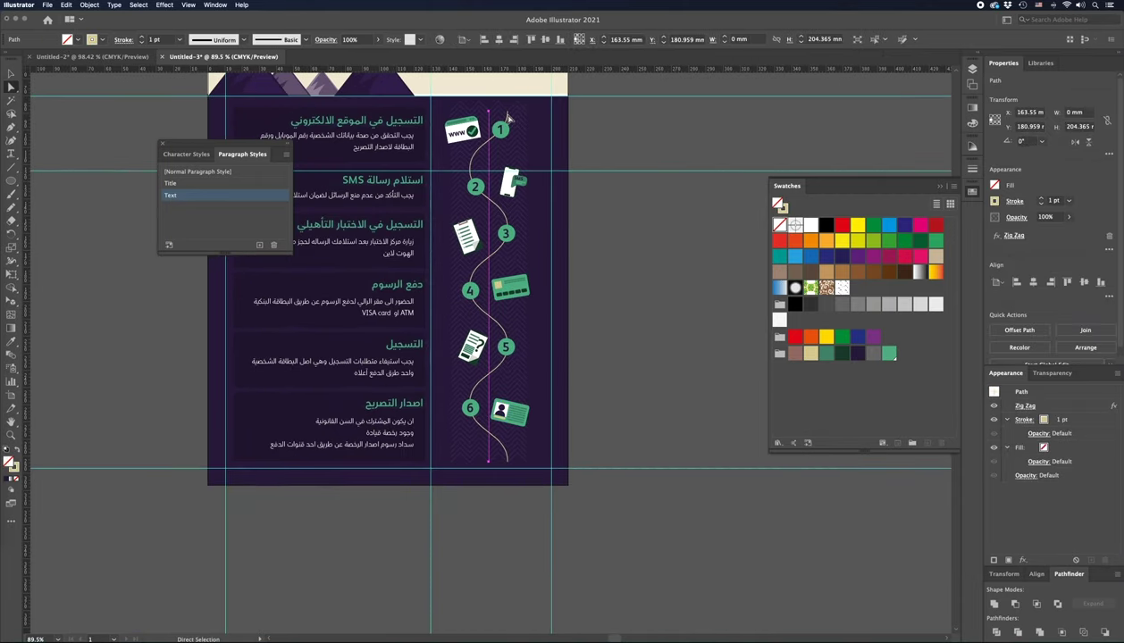
{"action": "left_click", "coordinate": [1014, 201]}
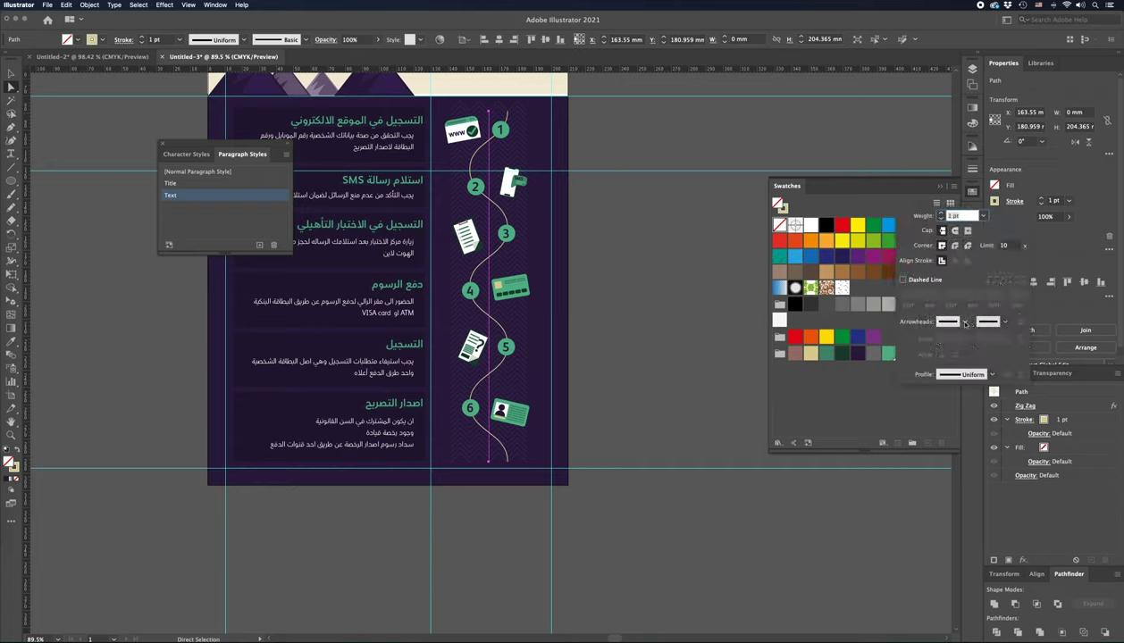
{"action": "left_click", "coordinate": [965, 321]}
{"action": "left_click", "coordinate": [893, 429]}
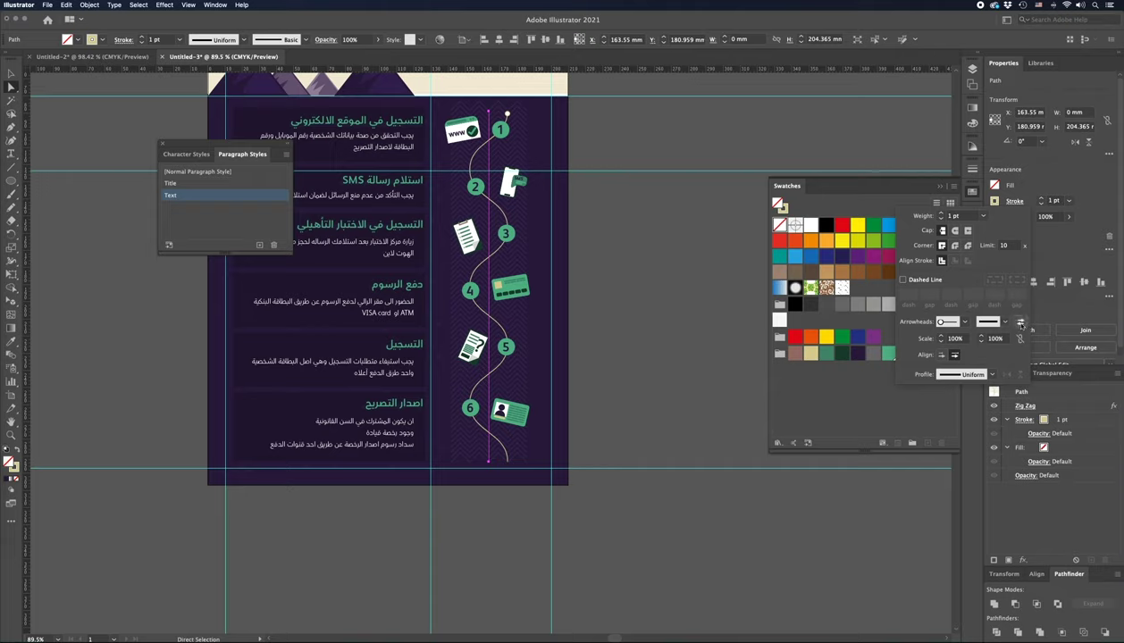
{"action": "left_click", "coordinate": [1004, 322]}
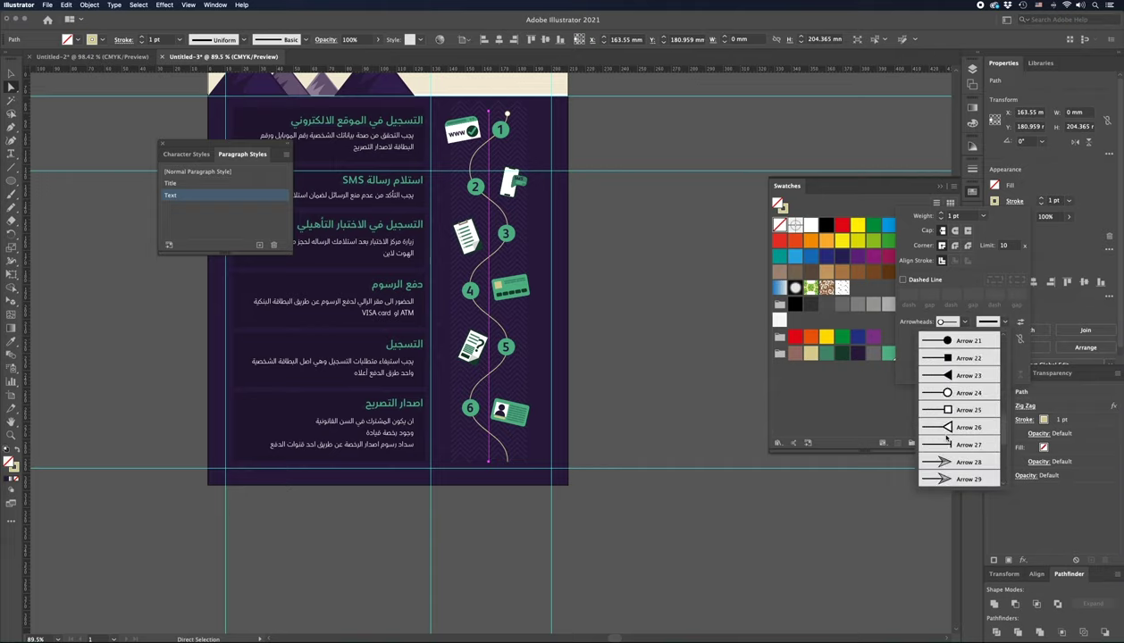
{"action": "left_click", "coordinate": [946, 394]}
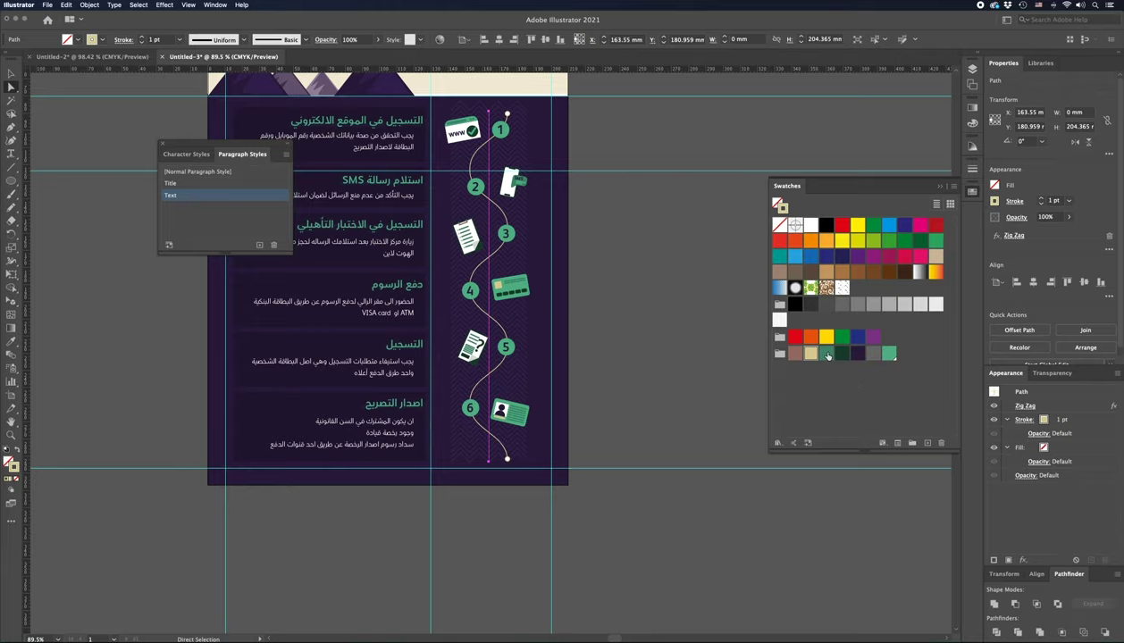
Step: Give the wave a dark green stroke, deselect it, and fit the poster in view
{"action": "left_click", "coordinate": [827, 354]}
{"action": "left_click", "coordinate": [678, 252]}
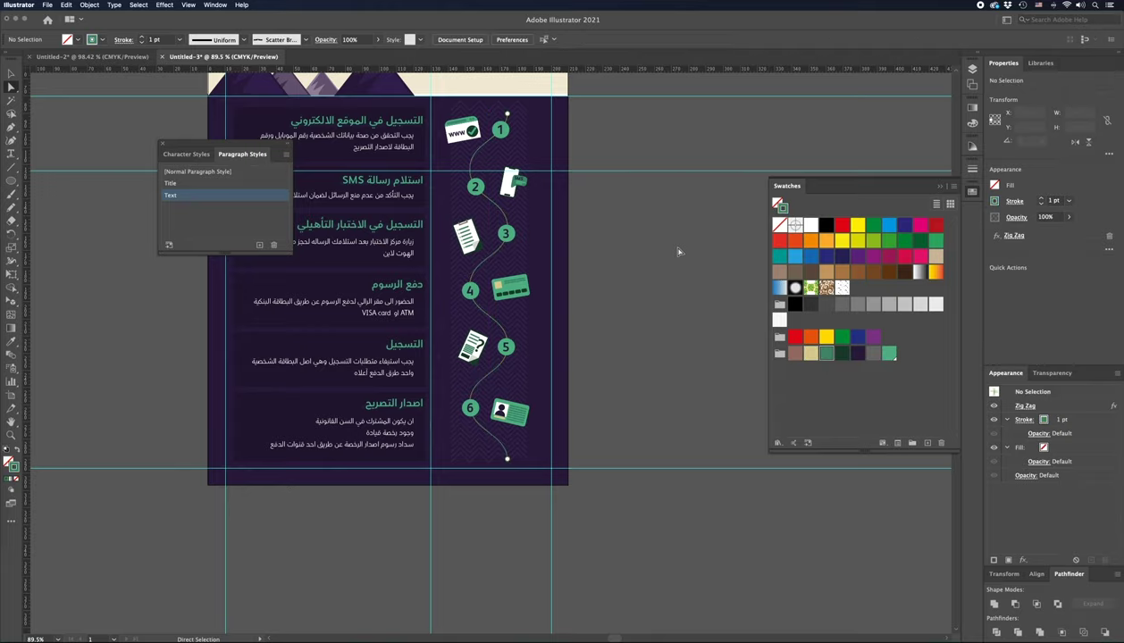
{"action": "key", "text": "ctrl+0"}
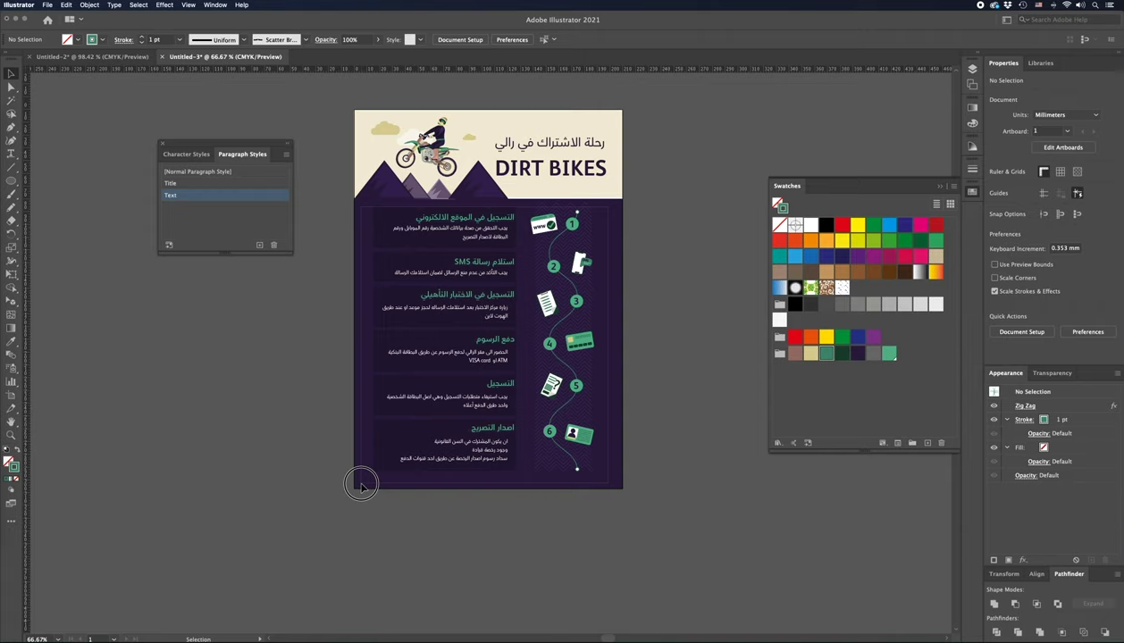
Step: Open the Layers list and toggle the Text layer's visibility off and back on
{"action": "key", "text": "v"}
{"action": "left_click", "coordinate": [558, 317]}
{"action": "left_click", "coordinate": [972, 68]}
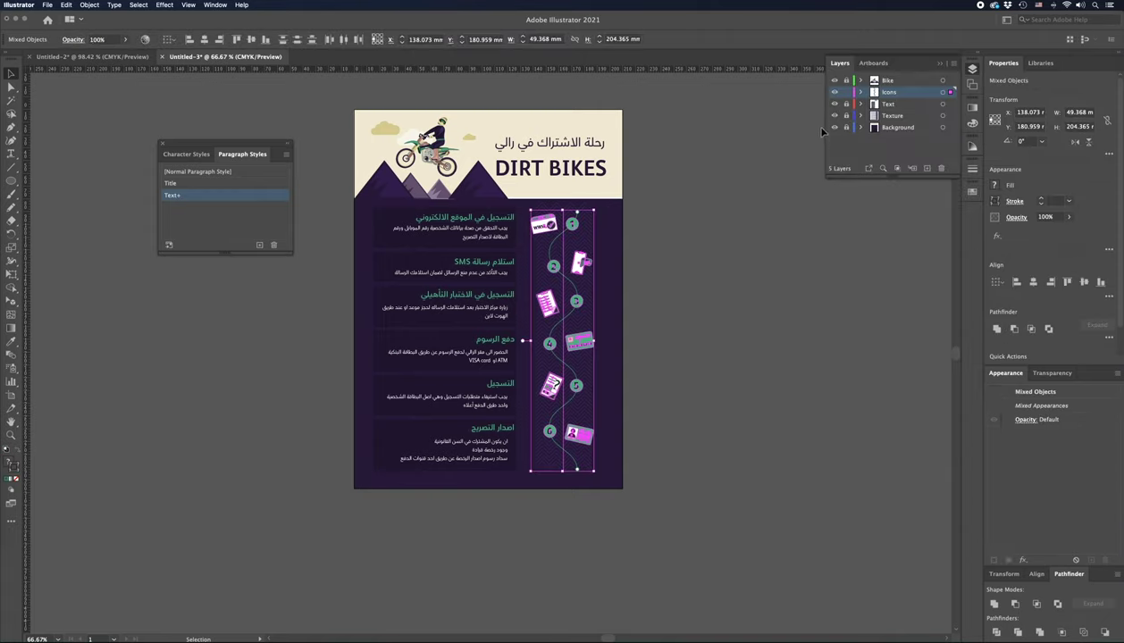
{"action": "left_click", "coordinate": [556, 173]}
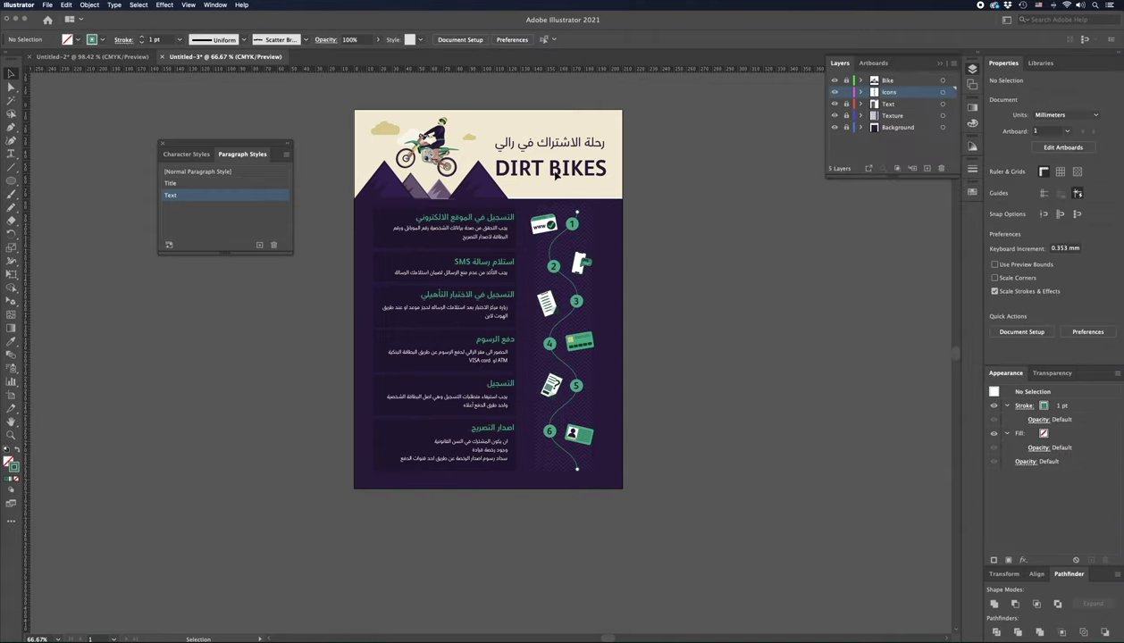
{"action": "left_click", "coordinate": [834, 103]}
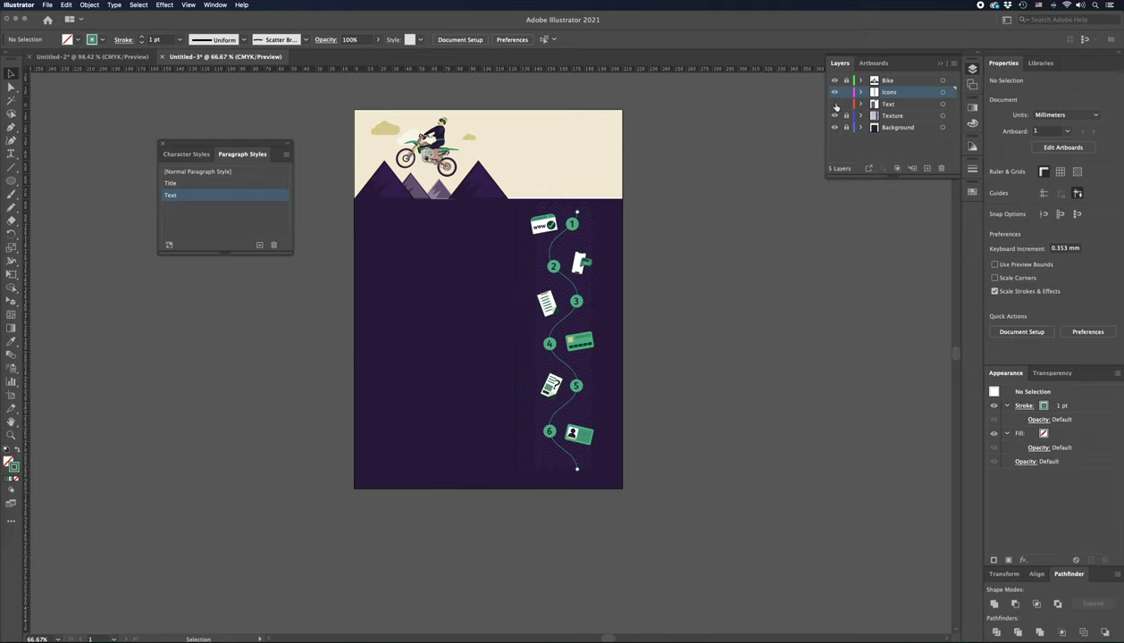
{"action": "left_click", "coordinate": [834, 103]}
Step: Move the DIRT BIKES title up and take BIKES out, leaving DIRT alone
{"action": "left_click_drag", "start_coordinate": [556, 170], "coordinate": [556, 155]}
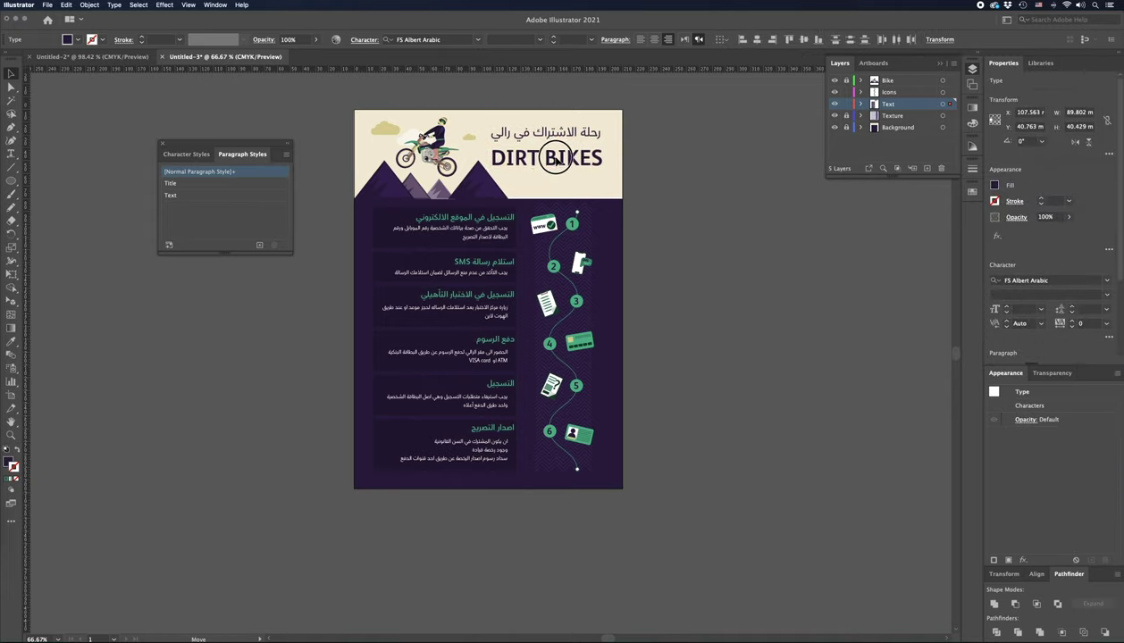
{"action": "key", "text": "ctrl+shift+a"}
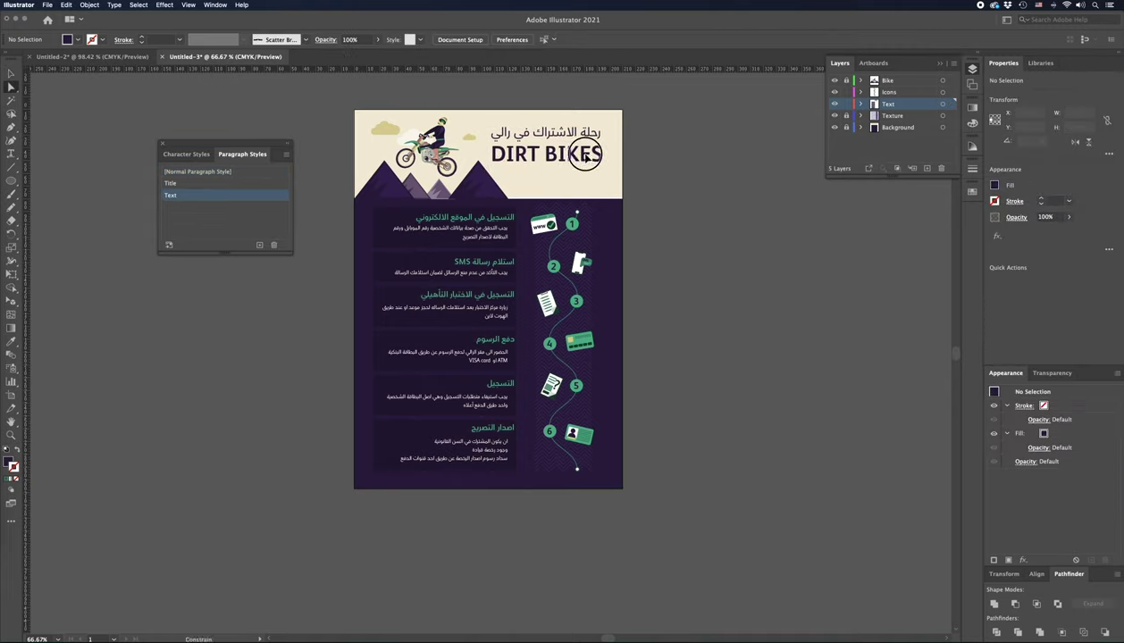
{"action": "double_click", "coordinate": [585, 155]}
{"action": "key", "text": "BackSpace"}
{"action": "key", "text": "Escape"}
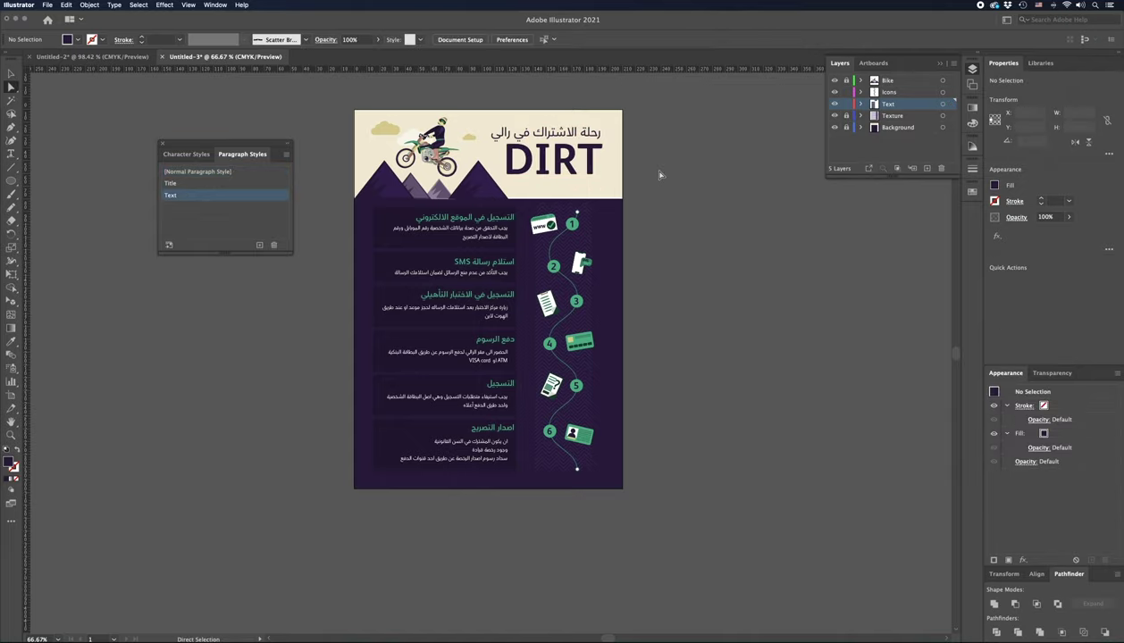
{"action": "left_click", "coordinate": [478, 39]}
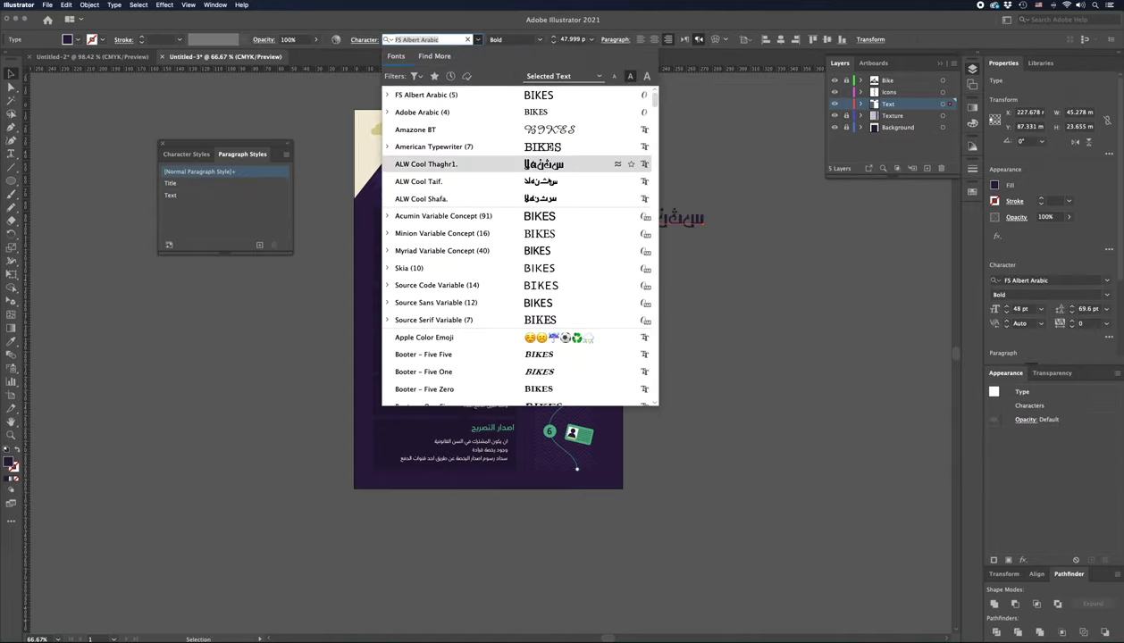
Step: Set BIKES in Speedline MF and enlarge it beneath DIRT
{"action": "scroll", "coordinate": [545, 179], "scroll_direction": "down", "scroll_amount": 3}
{"action": "scroll", "coordinate": [547, 183], "scroll_direction": "down", "scroll_amount": 3}
{"action": "scroll", "coordinate": [551, 188], "scroll_direction": "down", "scroll_amount": 2}
{"action": "scroll", "coordinate": [551, 187], "scroll_direction": "down", "scroll_amount": 3}
{"action": "scroll", "coordinate": [551, 188], "scroll_direction": "down", "scroll_amount": 2}
{"action": "scroll", "coordinate": [551, 187], "scroll_direction": "down", "scroll_amount": 5}
{"action": "scroll", "coordinate": [551, 188], "scroll_direction": "down", "scroll_amount": 1}
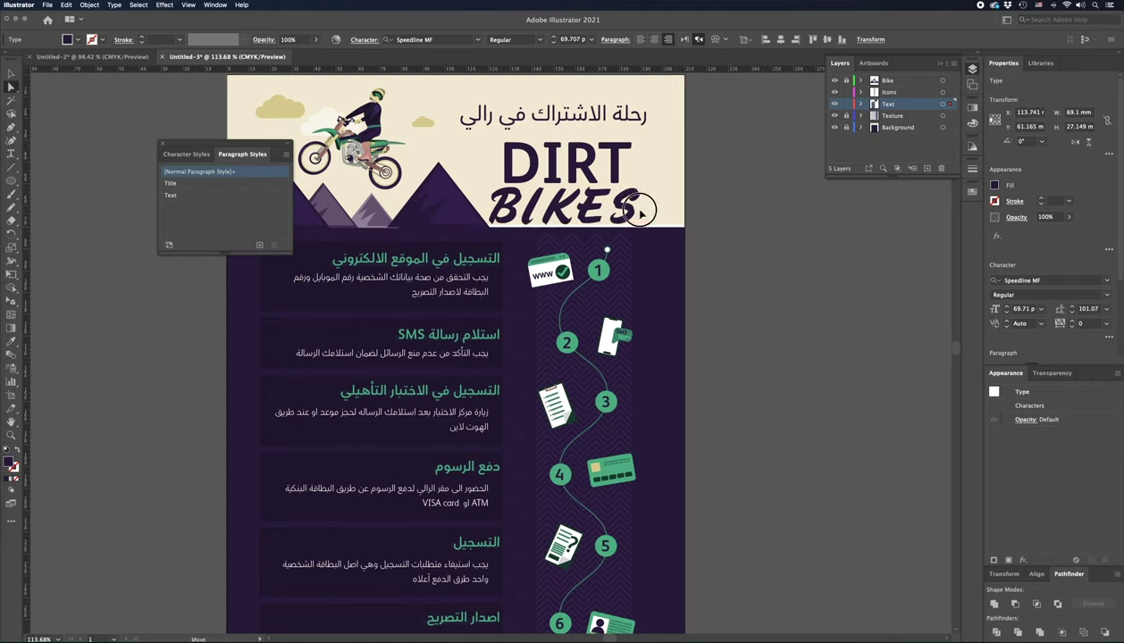
{"action": "key", "text": "v"}
{"action": "left_click_drag", "start_coordinate": [628, 216], "coordinate": [659, 211]}
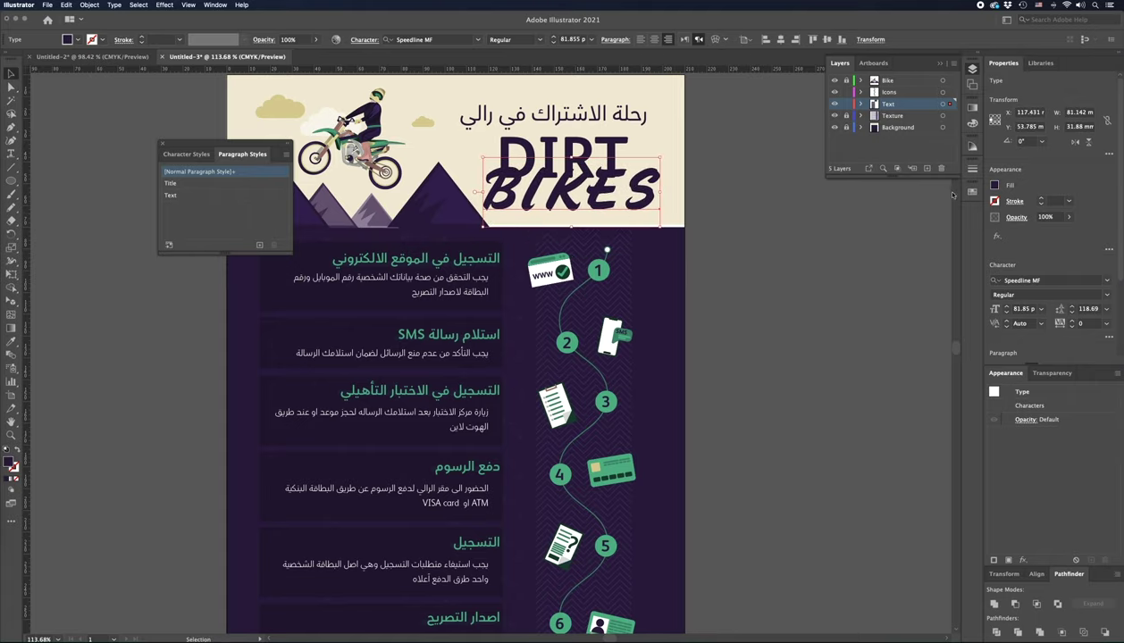
Step: Fill BIKES with the brown swatch from Swatches, then reselect its letters
{"action": "left_click", "coordinate": [971, 145]}
{"action": "left_click", "coordinate": [972, 124]}
{"action": "left_click", "coordinate": [972, 107]}
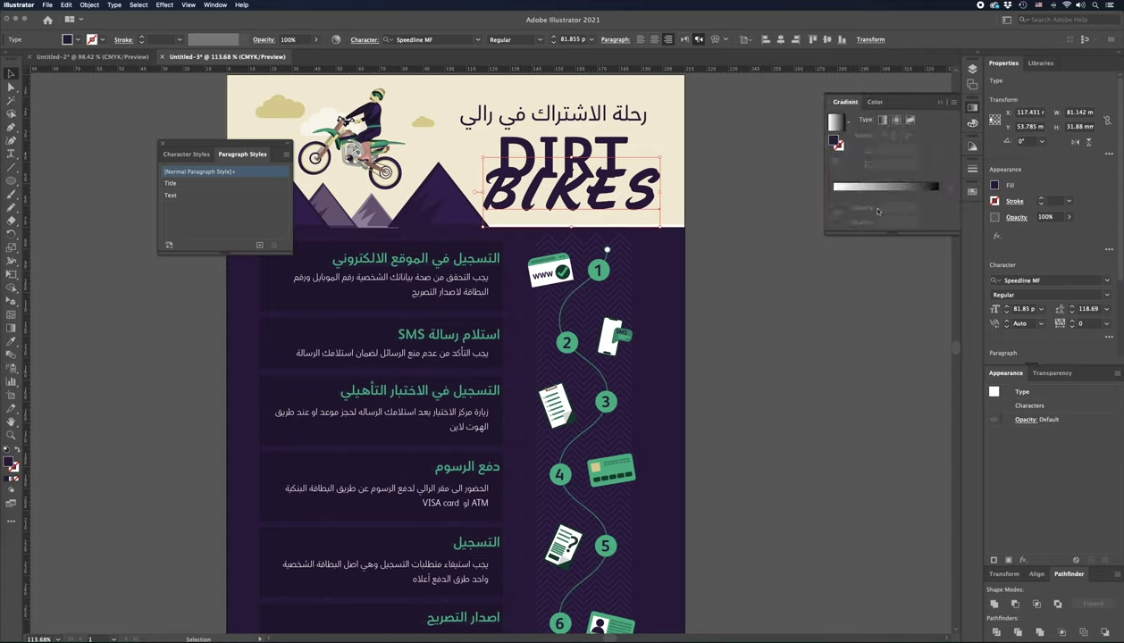
{"action": "left_click", "coordinate": [971, 191]}
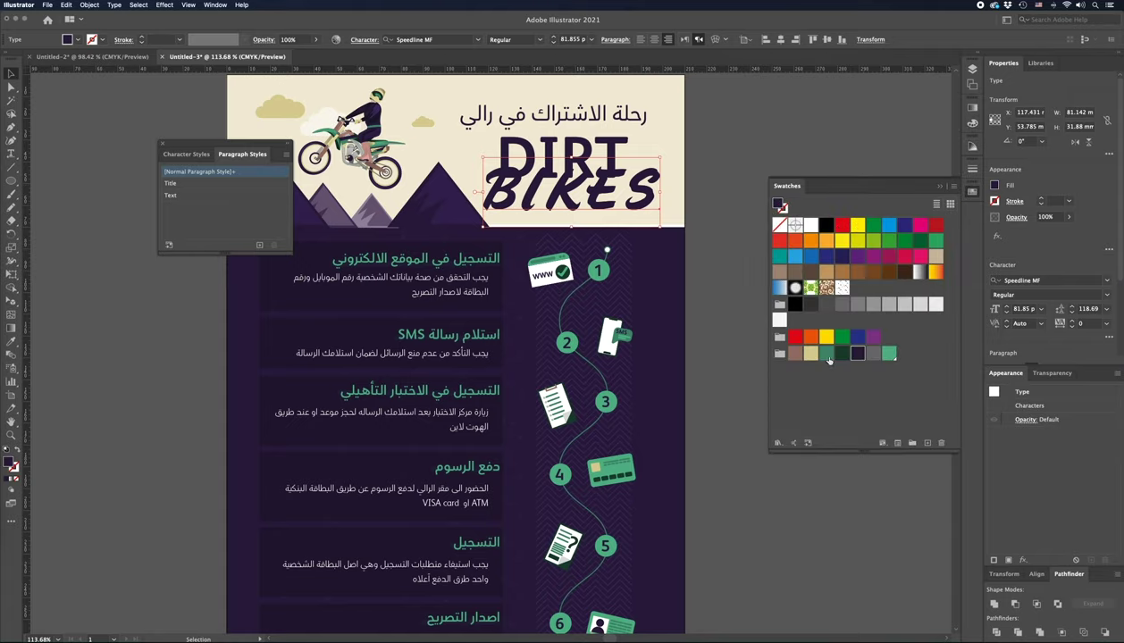
{"action": "left_click", "coordinate": [795, 354]}
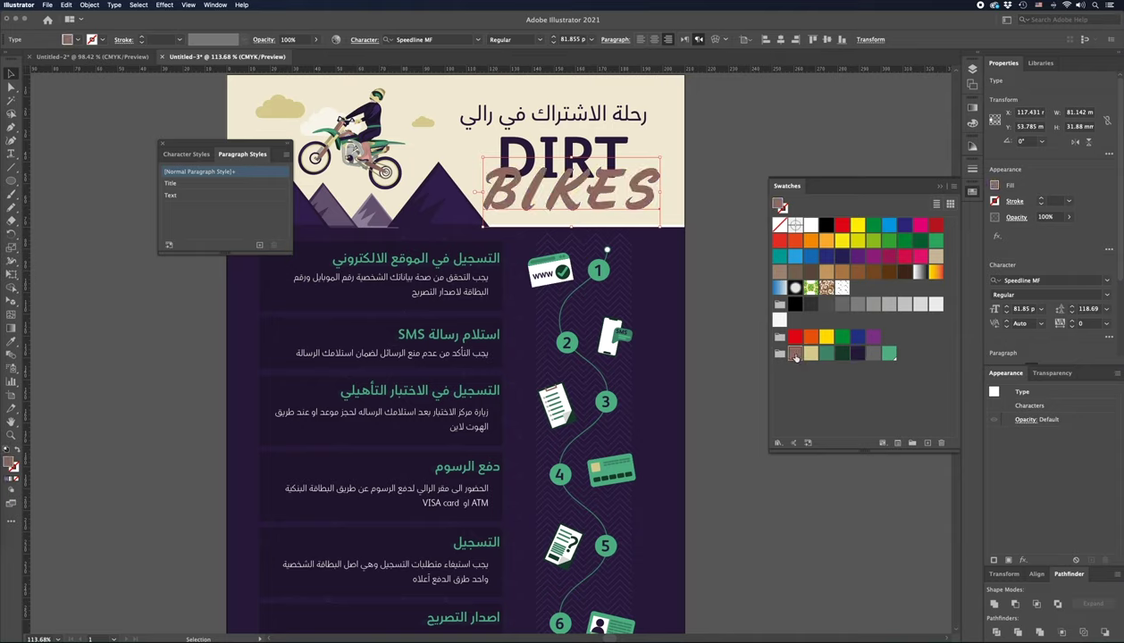
{"action": "left_click", "coordinate": [640, 183]}
{"action": "triple_click", "coordinate": [639, 183]}
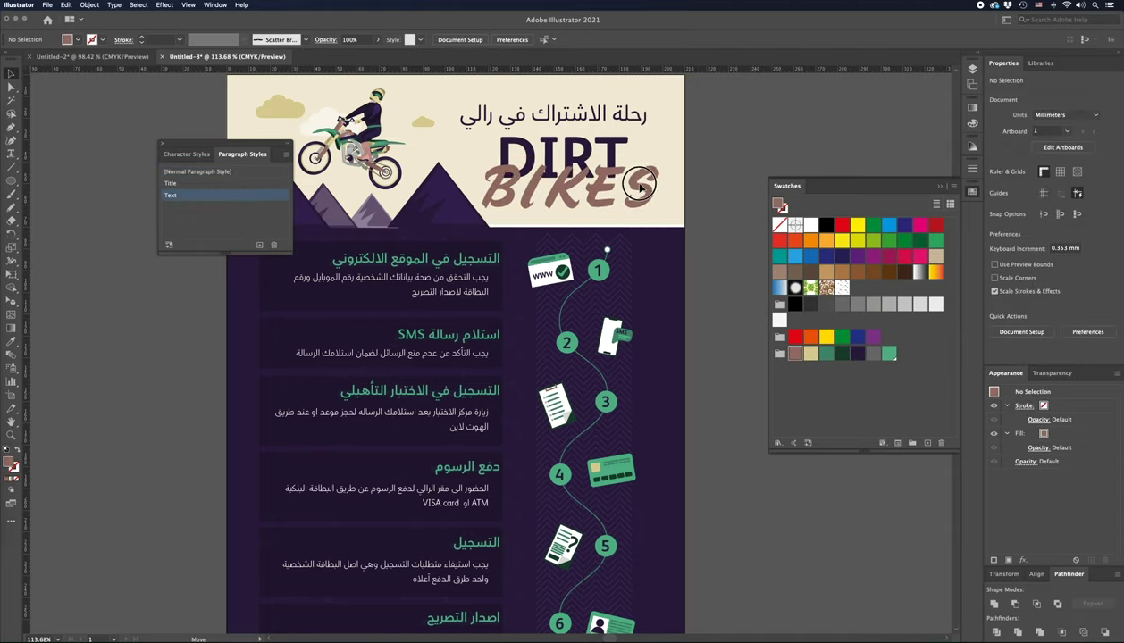
Step: Tighten BIKES tracking to -80 and enlarge it to 87.85 pt
{"action": "key", "text": "alt+Left"}
{"action": "key", "text": "alt+Left"}
{"action": "key", "text": "alt+Left"}
{"action": "key", "text": "alt+Left"}
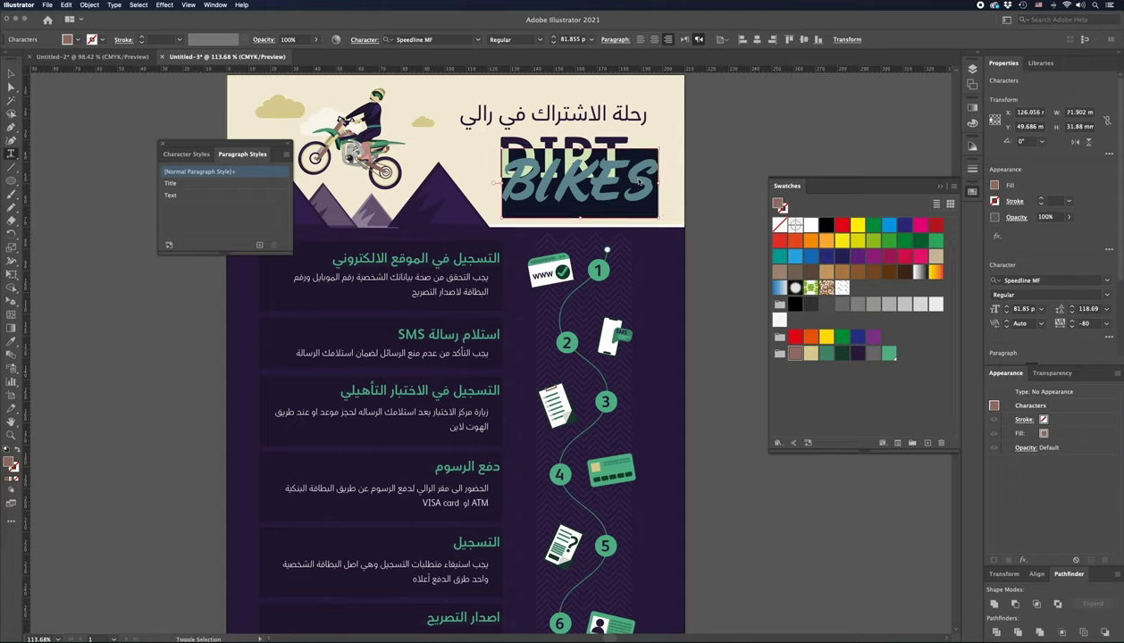
{"action": "key", "text": "ctrl+shift+period"}
{"action": "key", "text": "ctrl+shift+period"}
{"action": "key", "text": "ctrl+shift+period"}
{"action": "key", "text": "ctrl+shift+period"}
{"action": "key", "text": "ctrl+shift+period"}
{"action": "key", "text": "ctrl+shift+period"}
{"action": "key", "text": "Escape"}
Step: Make DIRT dark green and nudge it slightly into place
{"action": "left_click", "coordinate": [608, 141]}
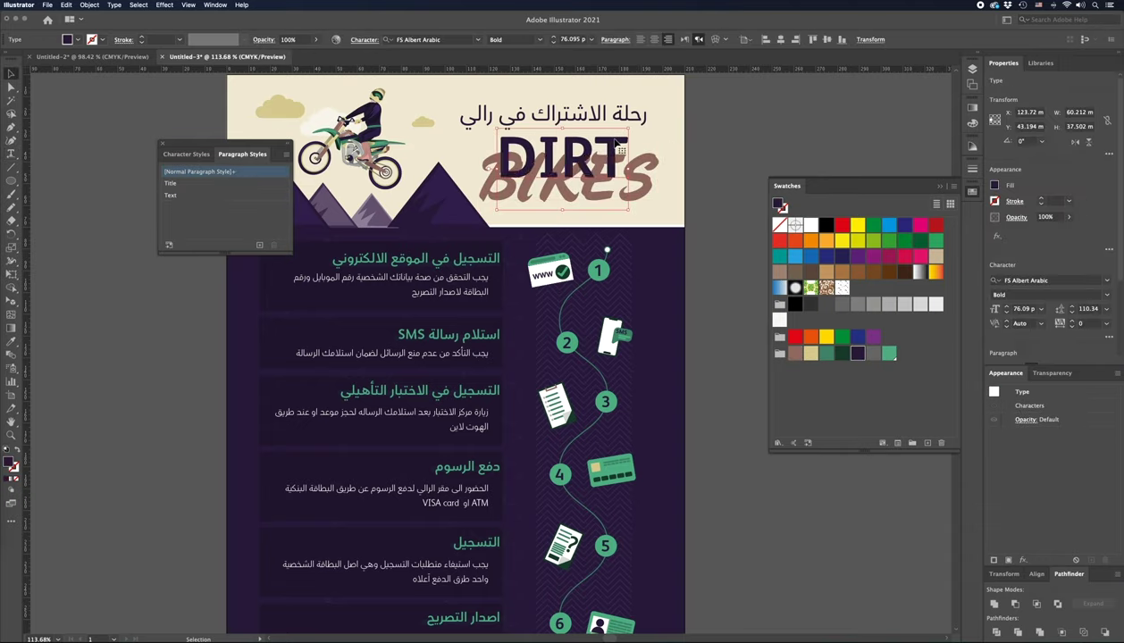
{"action": "left_click", "coordinate": [889, 353]}
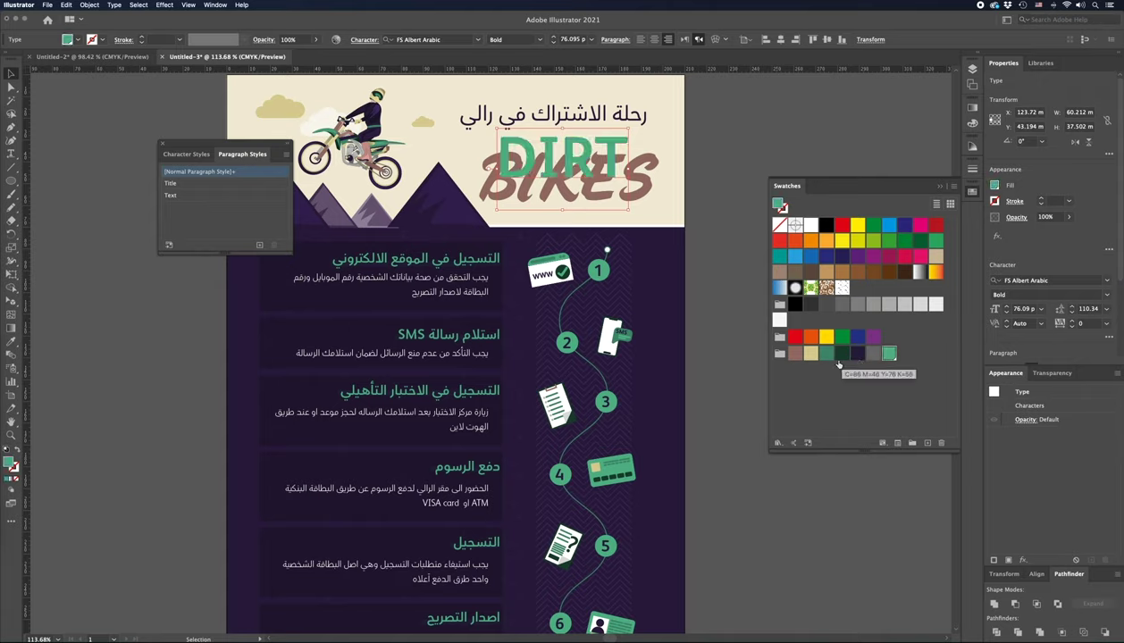
{"action": "left_click", "coordinate": [841, 354]}
{"action": "left_click", "coordinate": [757, 143]}
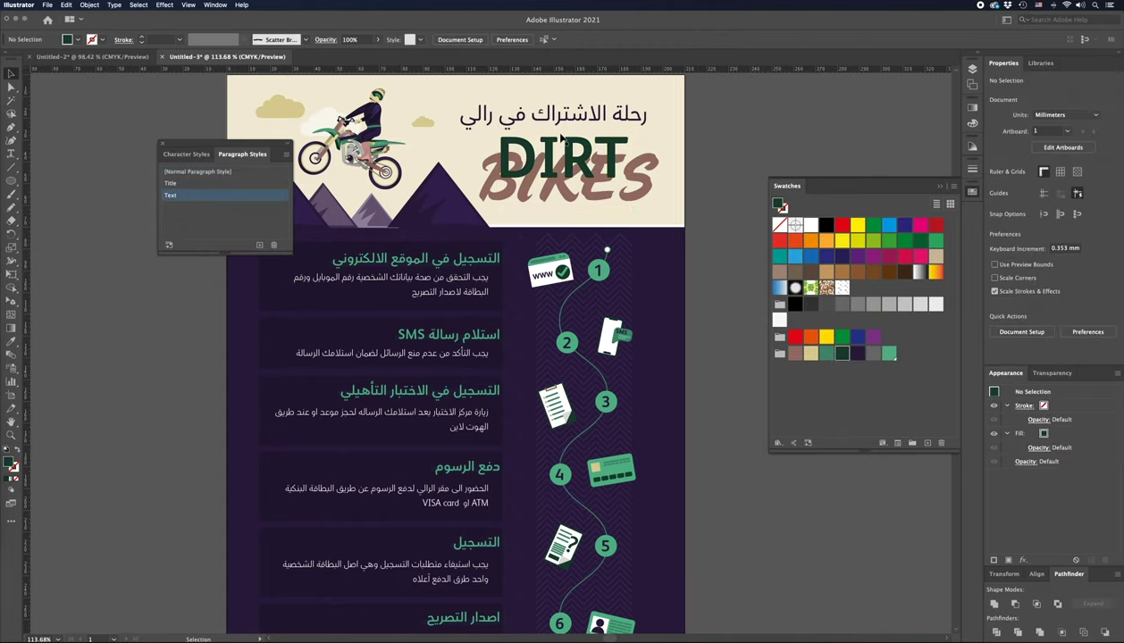
{"action": "left_click_drag", "start_coordinate": [609, 148], "coordinate": [613, 144]}
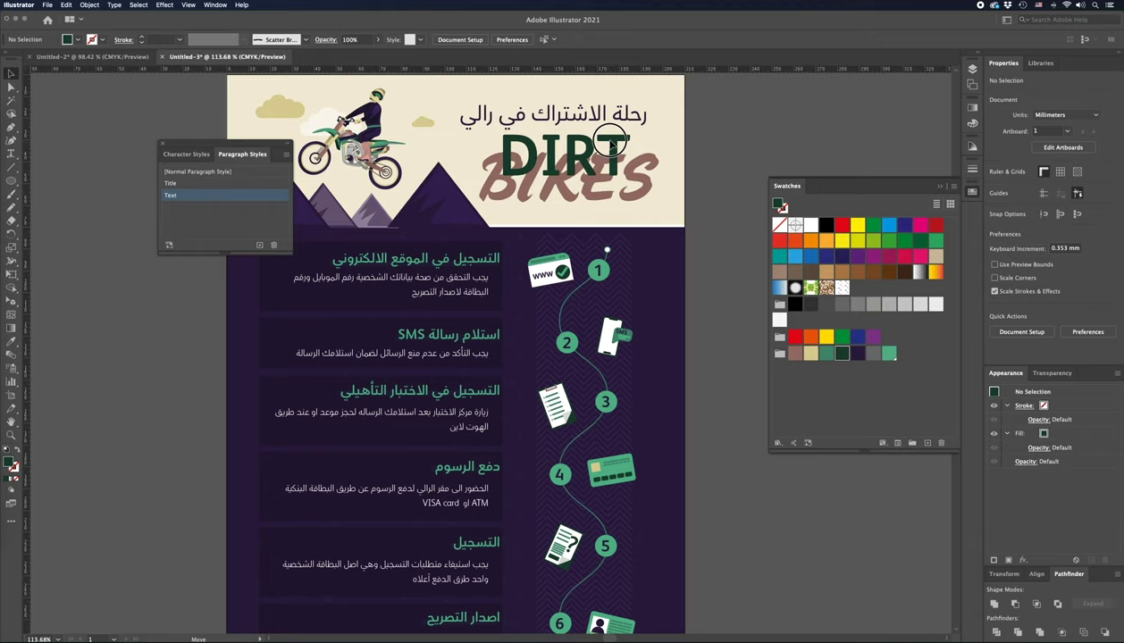
{"action": "scroll", "coordinate": [552, 258], "scroll_direction": "up", "scroll_amount": 5}
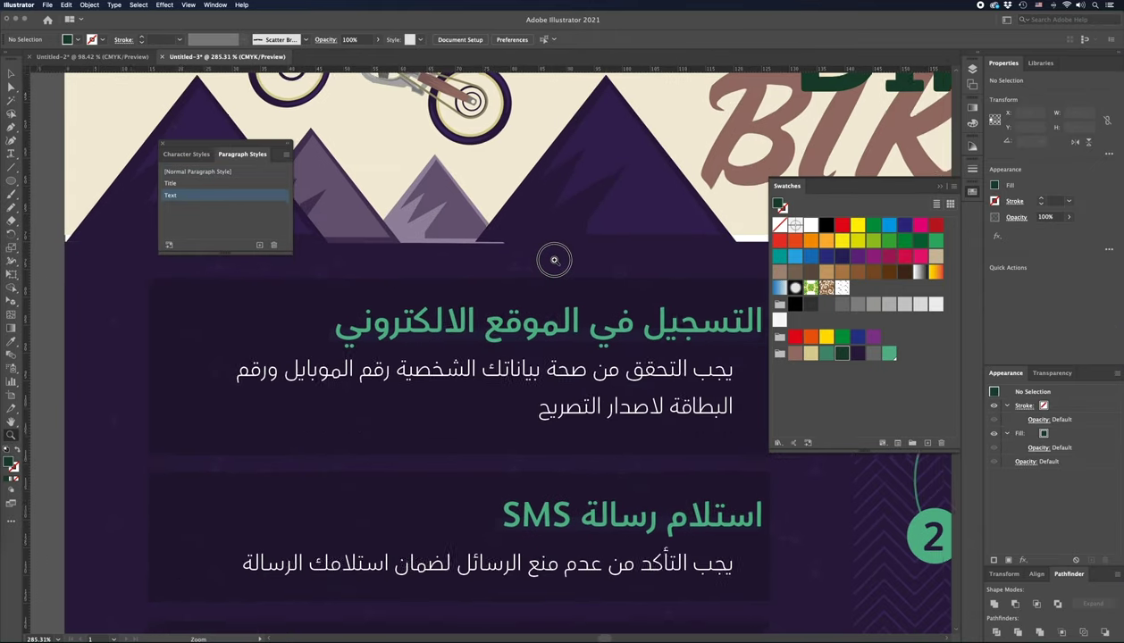
Step: Show the Layers list, inspect the right mountain's shading path anchors, then fit the poster and deselect
{"action": "left_click", "coordinate": [972, 69]}
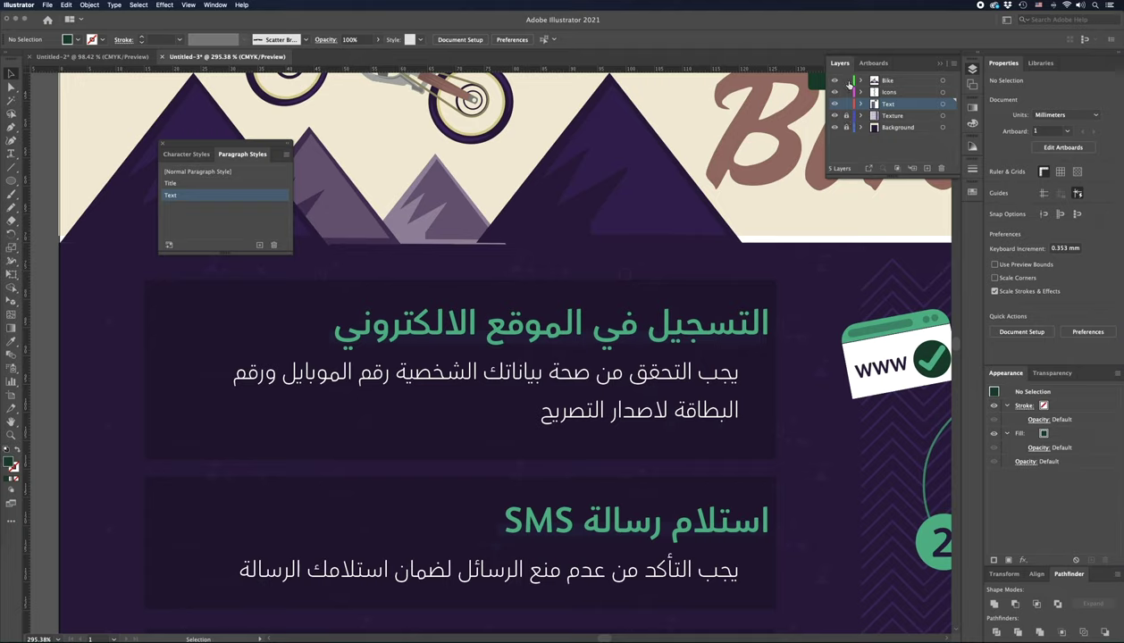
{"action": "left_click", "coordinate": [572, 211]}
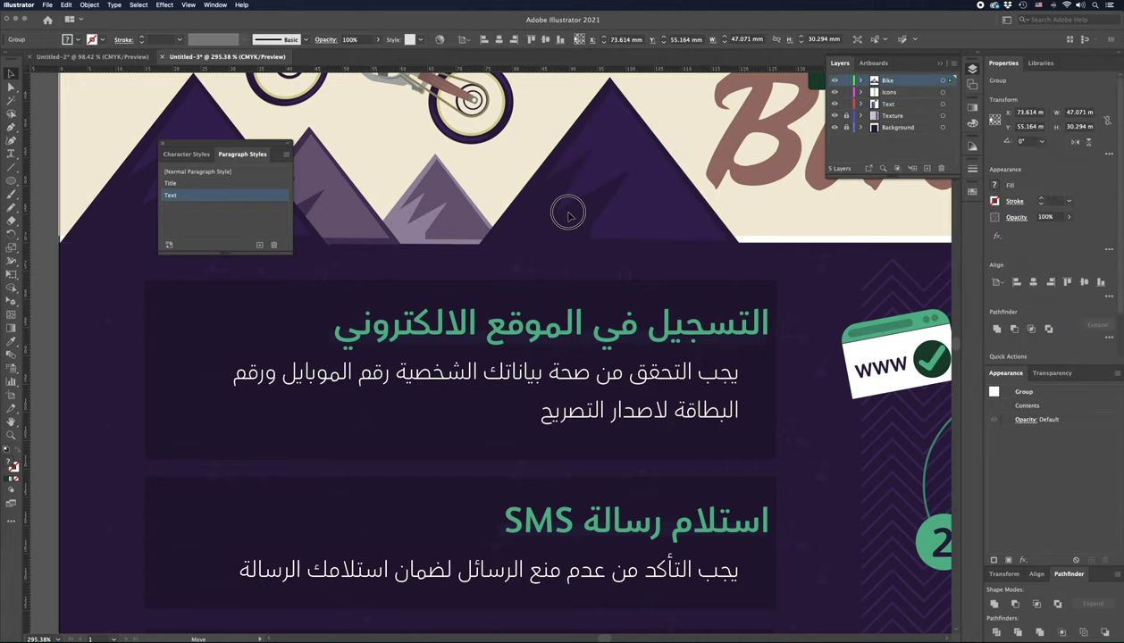
{"action": "key", "text": "a"}
{"action": "left_click", "coordinate": [568, 214]}
{"action": "key", "text": "super+minus"}
{"action": "key", "text": "super+minus"}
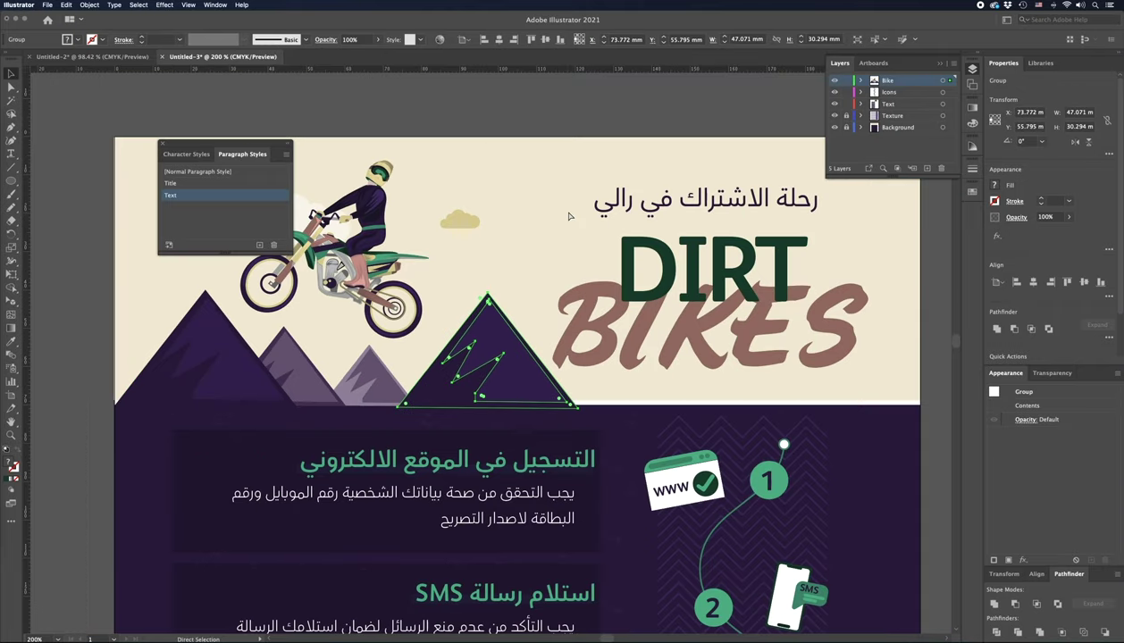
{"action": "key", "text": "super+0"}
{"action": "key", "text": "v"}
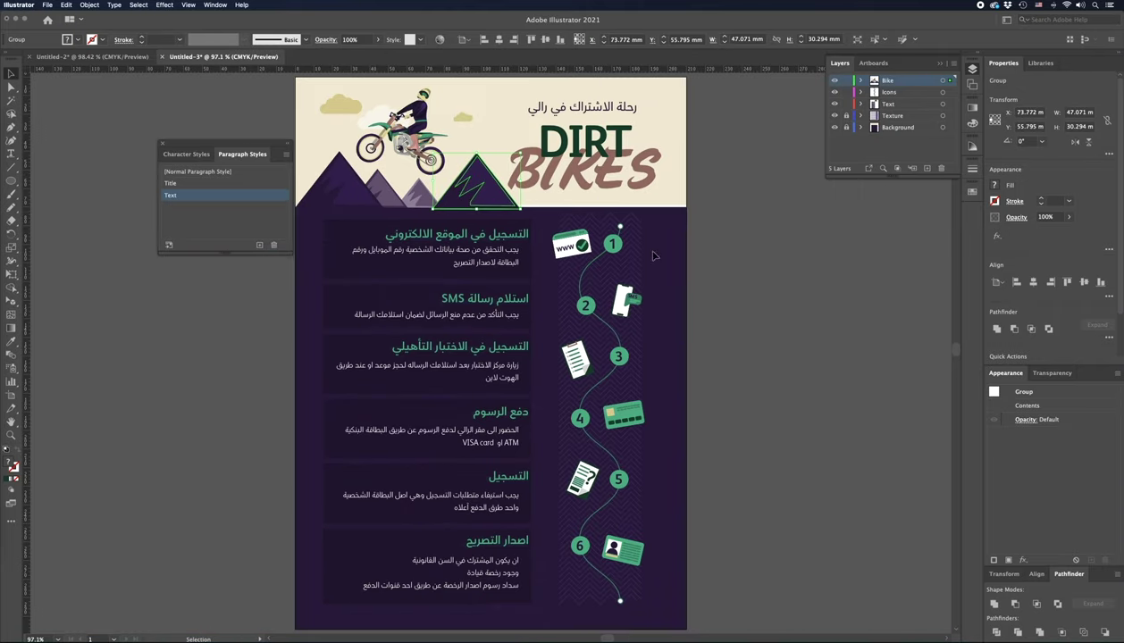
{"action": "left_click", "coordinate": [735, 262]}
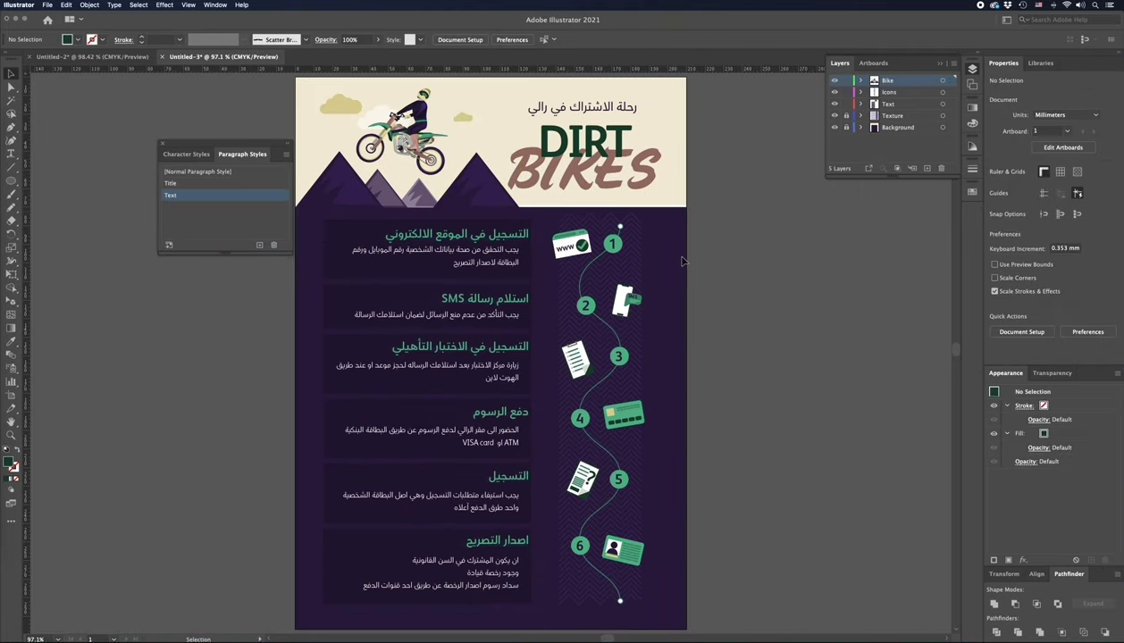